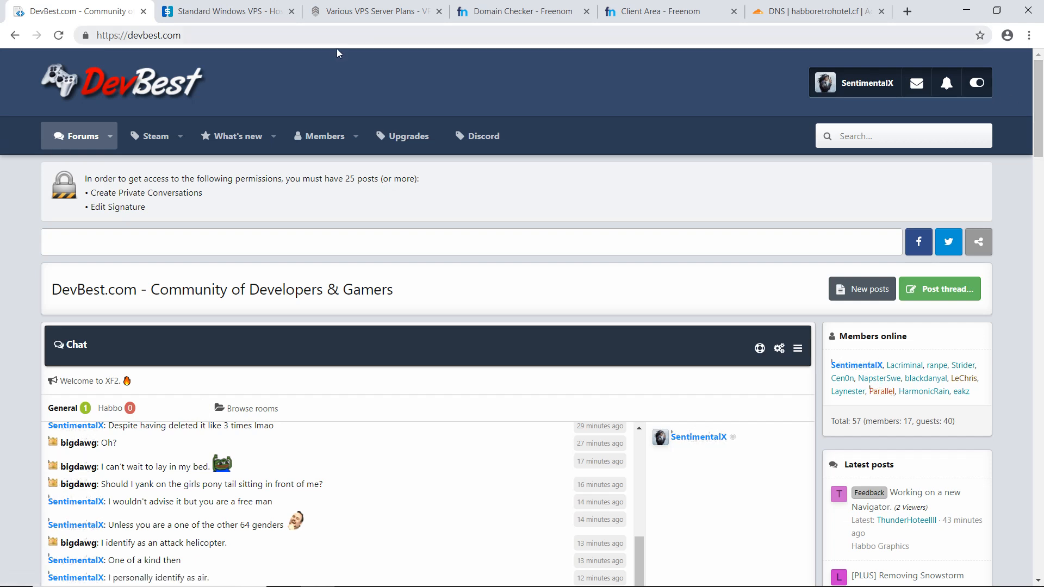
- Switch to the HostSavor page and examine the RAM, CPU, drive and price of the standard Windows VPS plans
click(198, 4)
scroll(950, 191, up, 3)
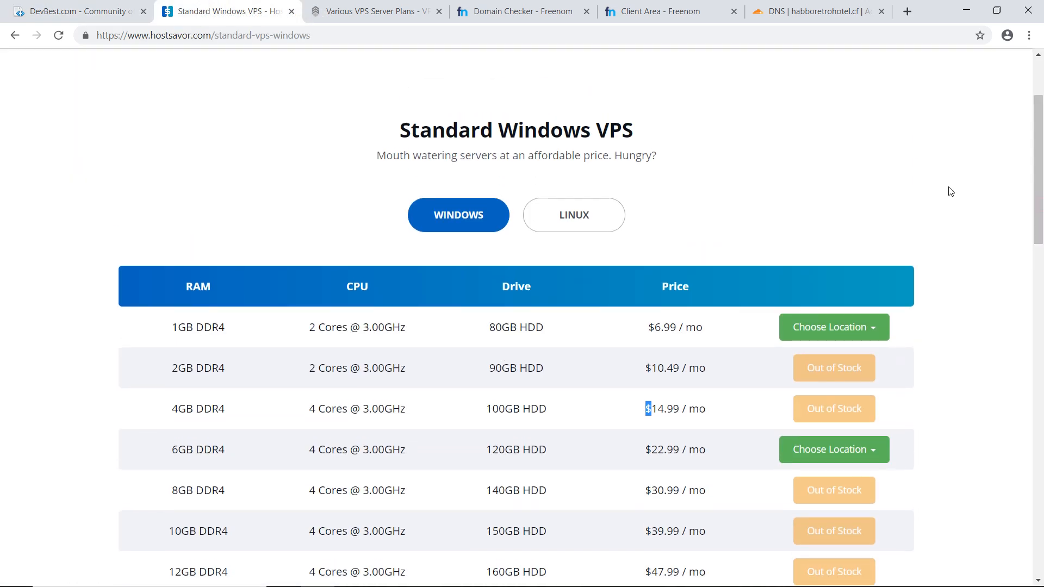
scroll(372, 152, up, 3)
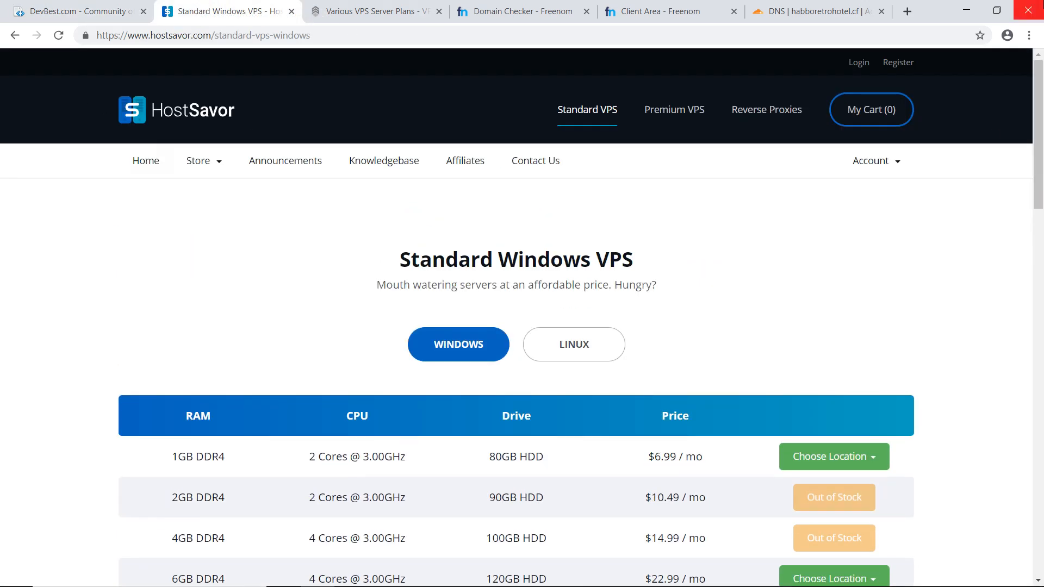
scroll(1039, 239, down, 2)
scroll(1041, 245, down, 3)
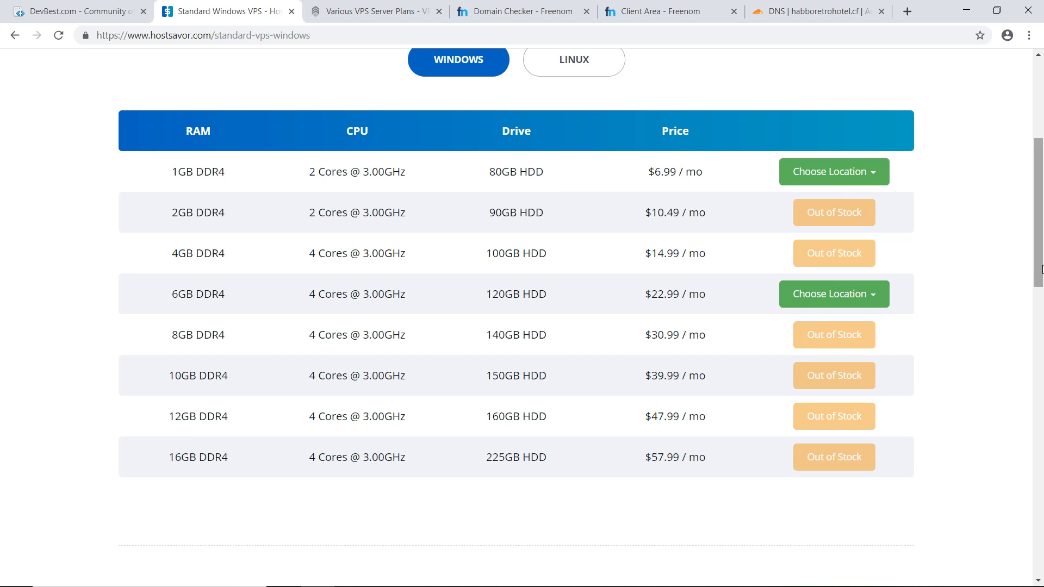
drag(163, 298, 261, 299)
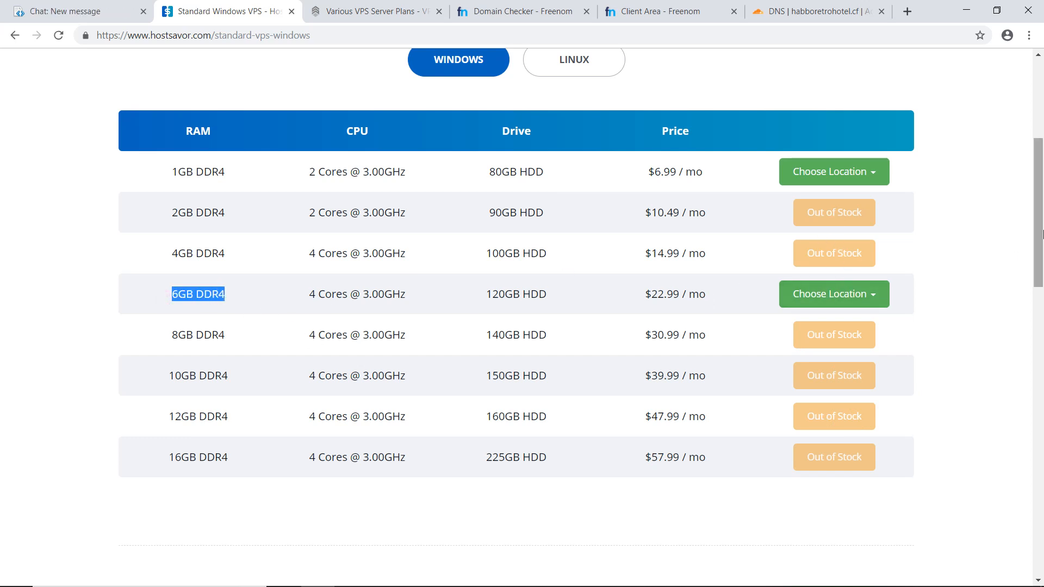
drag(1042, 235, 1041, 231)
click(963, 190)
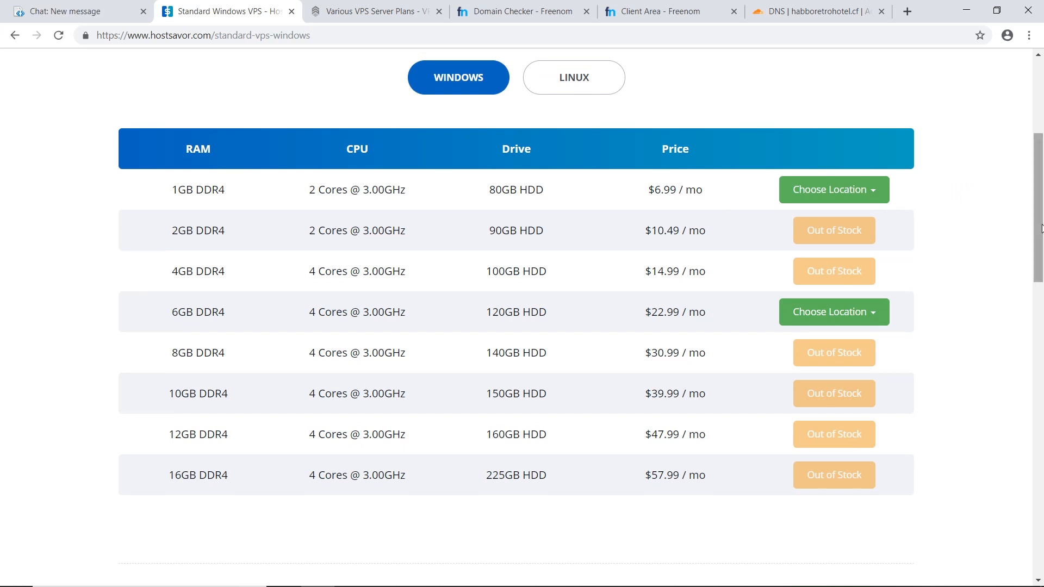
drag(172, 235, 723, 238)
click(715, 237)
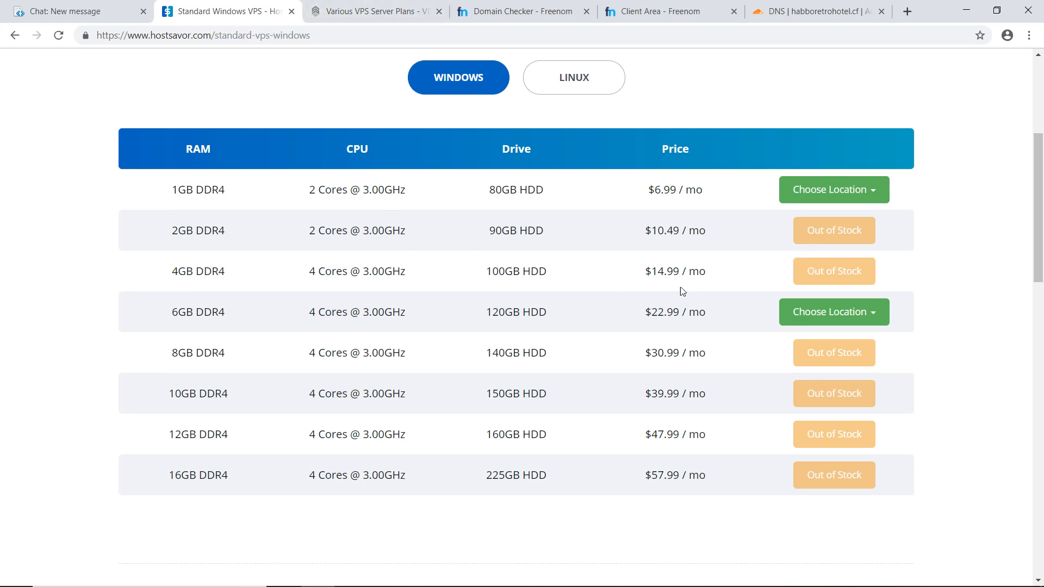
drag(1040, 243, 1028, 220)
- Switch to the VPSServer plans page and examine the premium plans' prices, specifications and 7-day trial offers
click(362, 14)
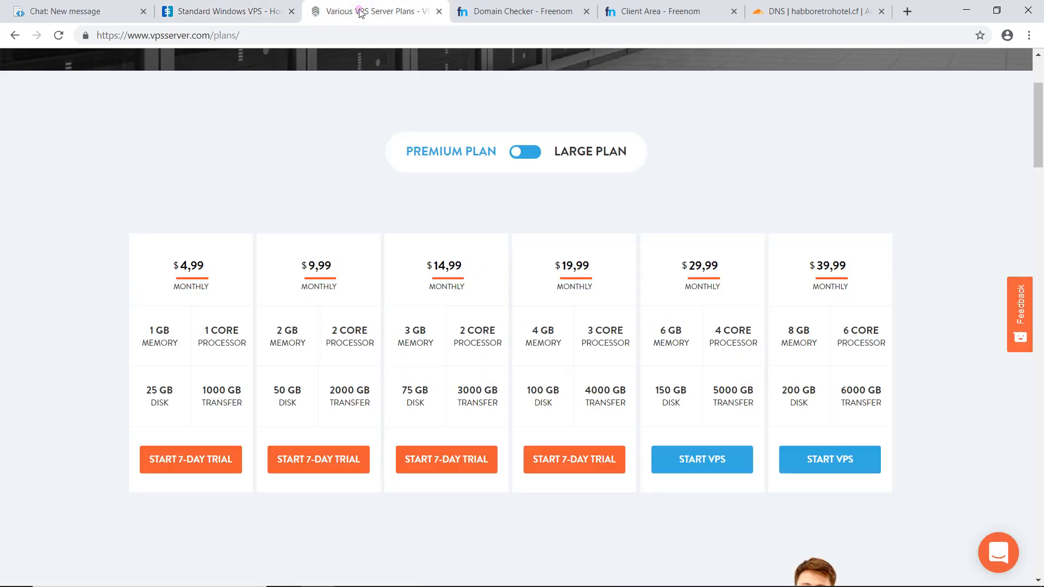
mouse_move(1042, 144)
mouse_down()
mouse_move(1041, 121)
mouse_move(1042, 150)
mouse_move(1042, 137)
mouse_up()
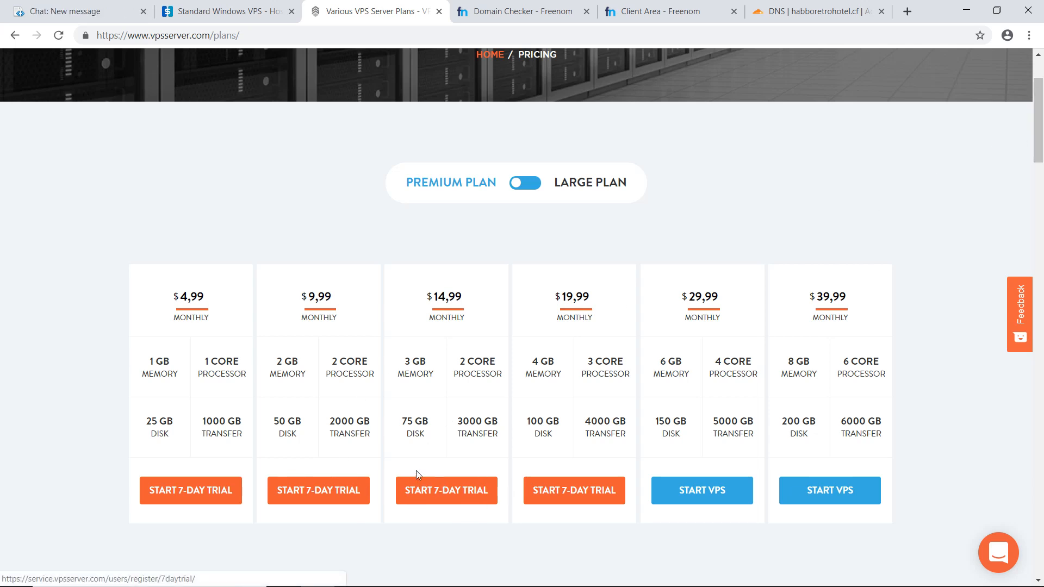
scroll(1037, 169, down, 1)
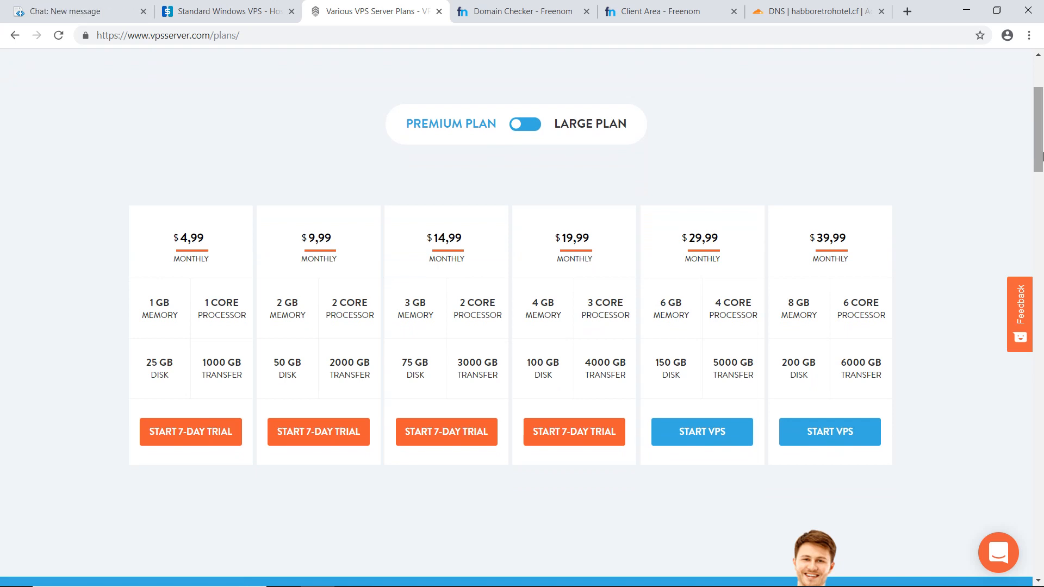
drag(1041, 156, 957, 155)
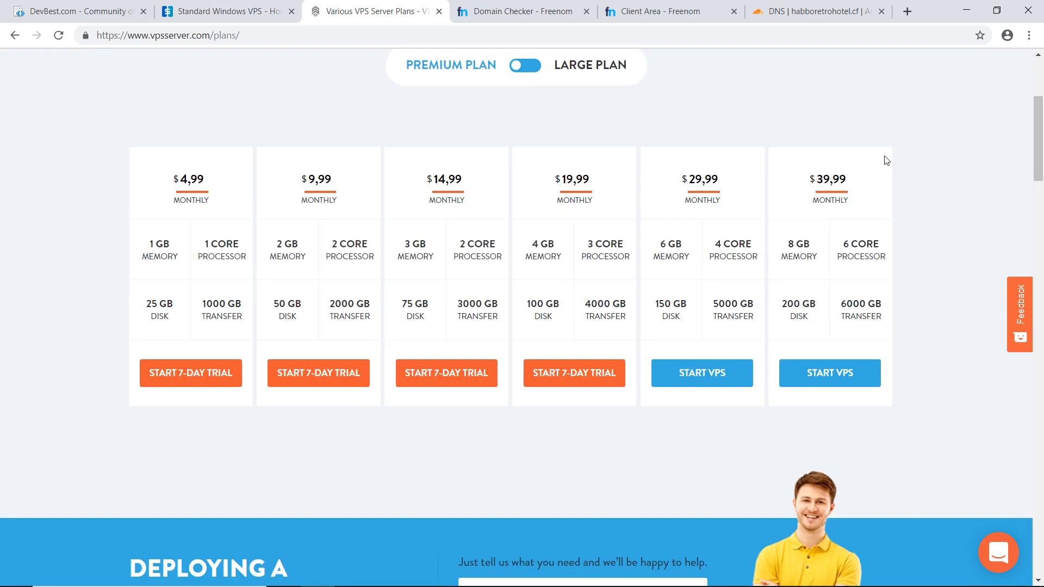
scroll(941, 140, up, 1)
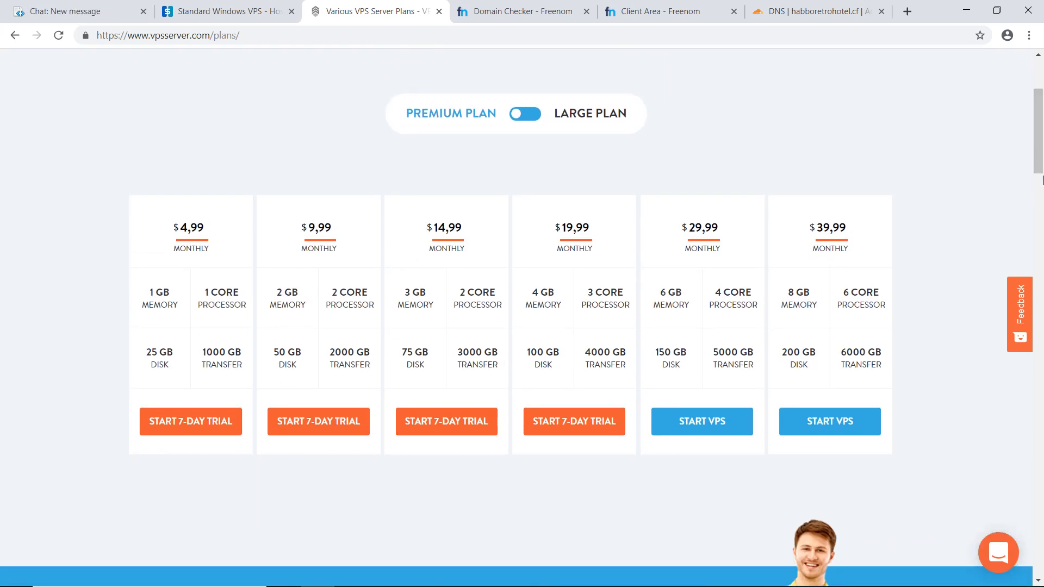
scroll(1042, 188, up, 1)
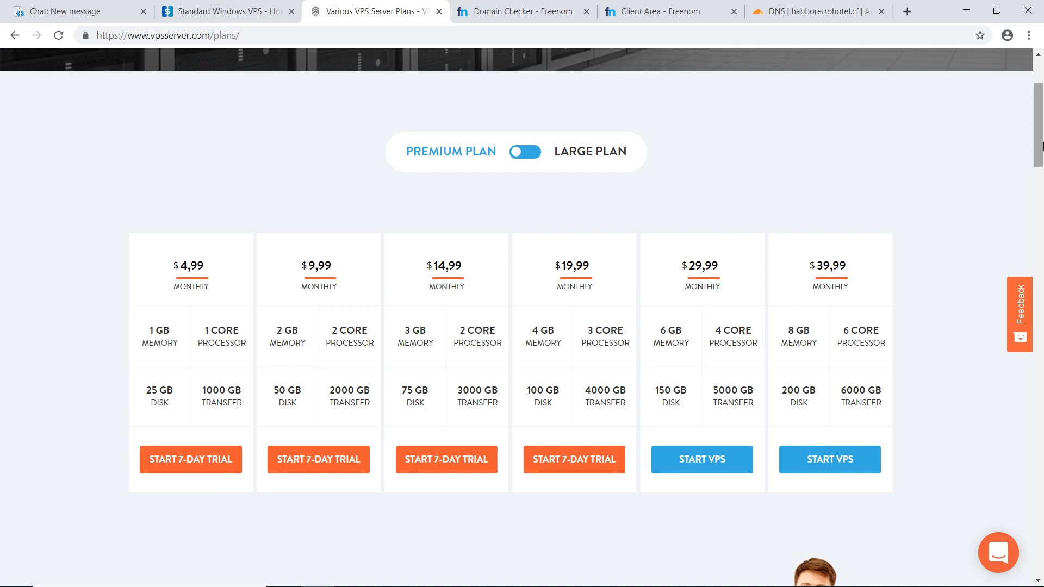
mouse_move(1039, 142)
mouse_down()
mouse_move(1040, 124)
mouse_move(1041, 149)
mouse_up()
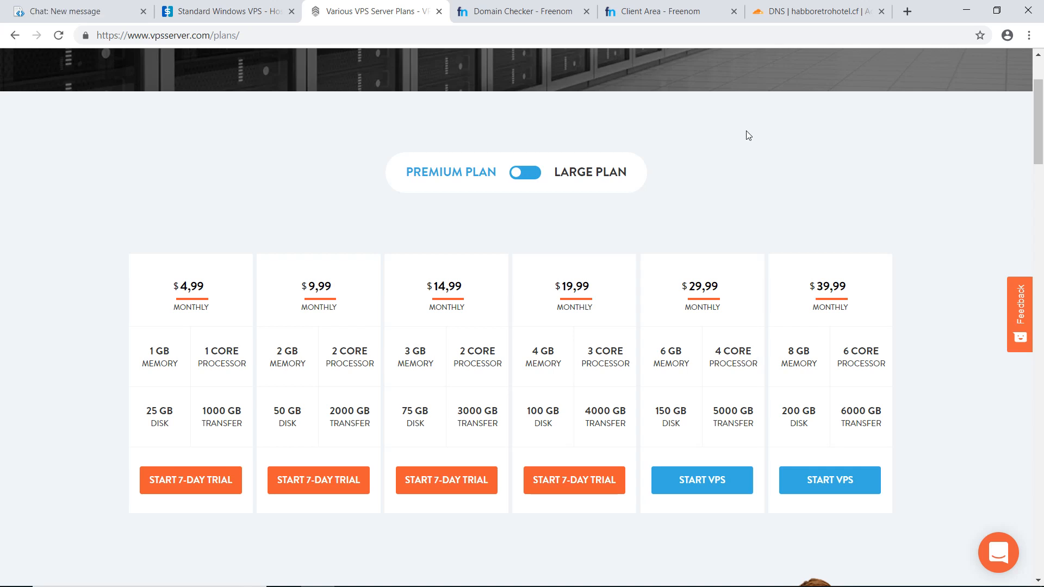
- Check the availability of the domain name habboretrohotel on Freenom and bring up the free domain extensions
click(498, 9)
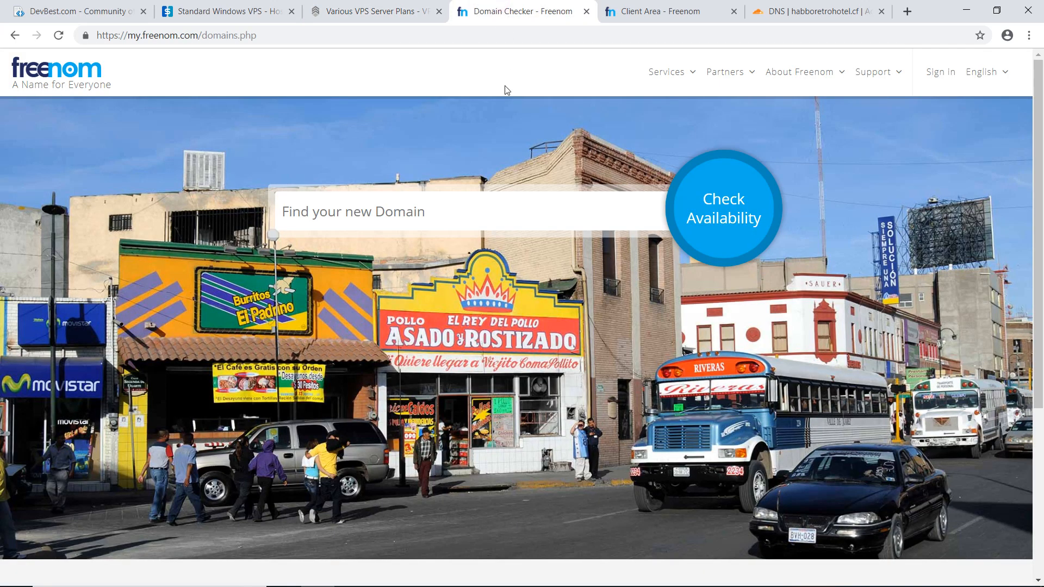
text(habboretroh)
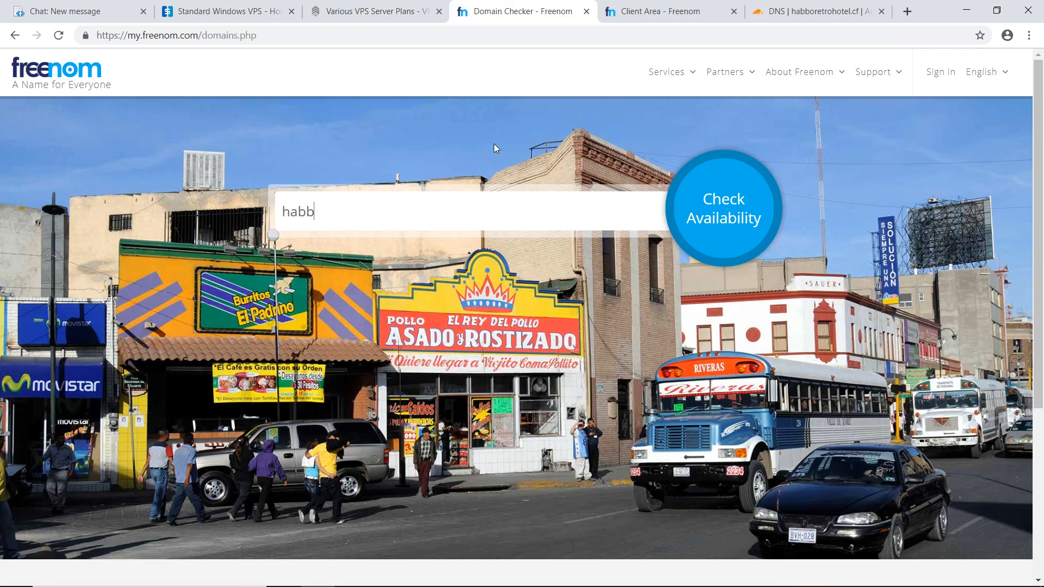
text(otel)
click(733, 220)
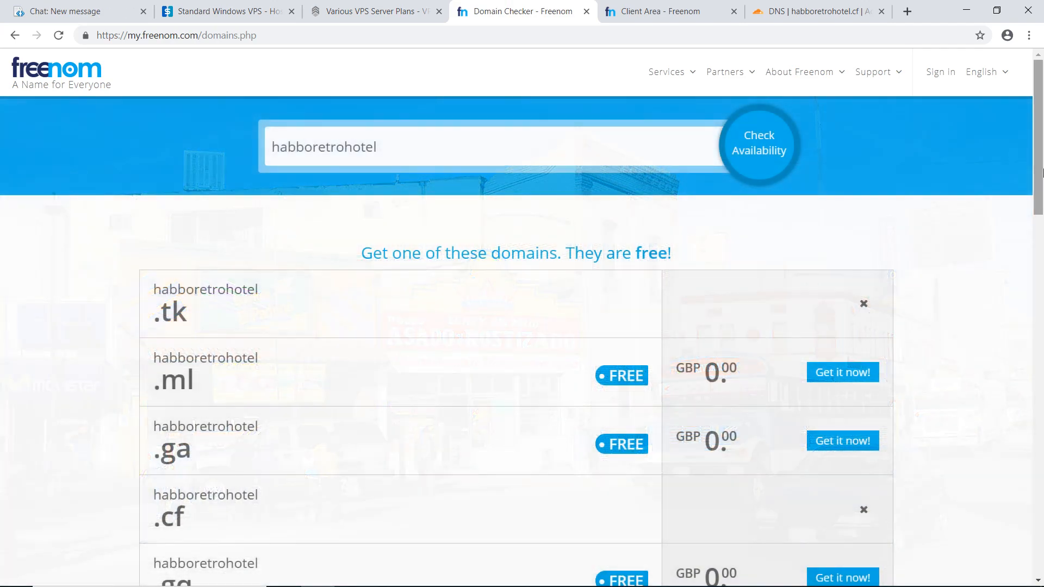
drag(1042, 173, 1043, 220)
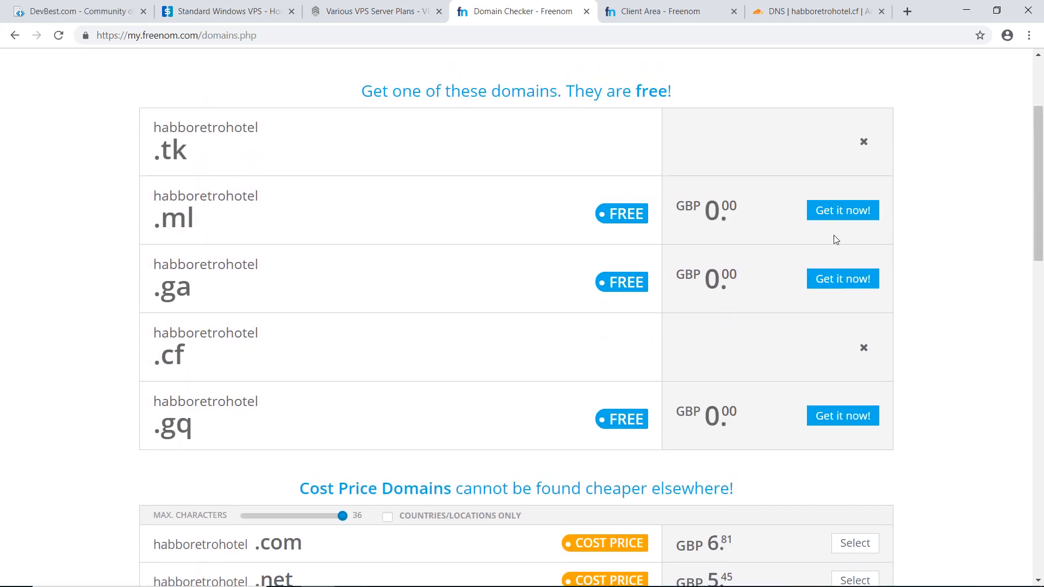
- Add the free habboretrohotel.ml domain to the cart, proceed to checkout and set its period to 12 Months @ FREE
click(842, 216)
click(844, 109)
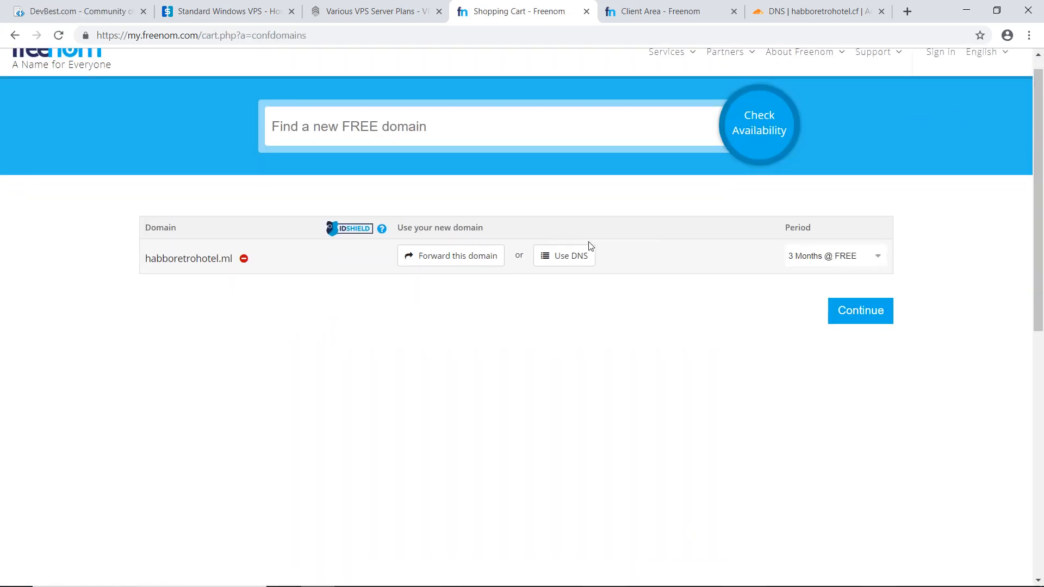
click(855, 257)
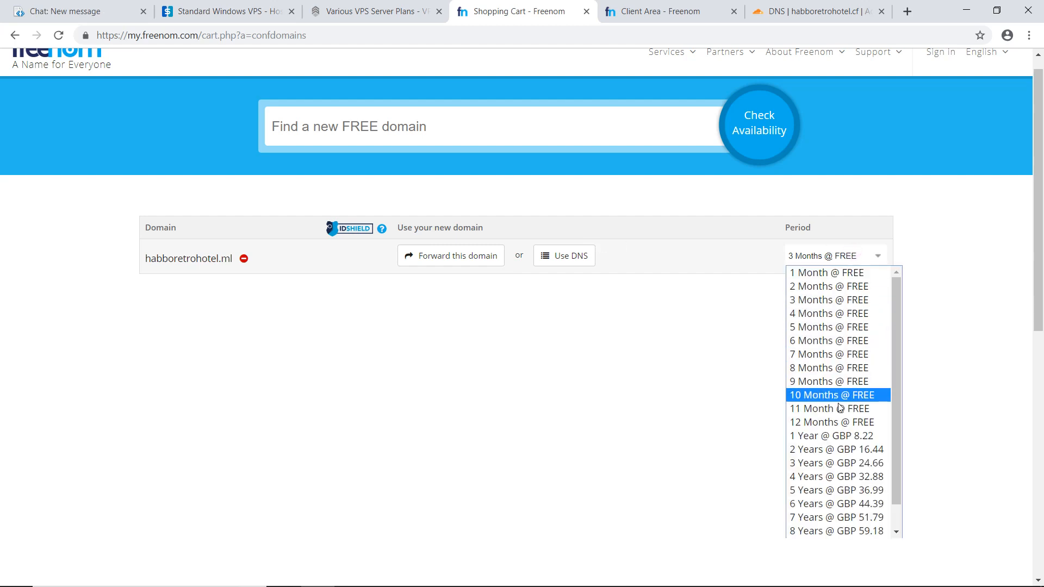
click(839, 423)
- Compare the domain forwarding and Freenom DNS options for habboretrohotel.ml, ending on the forwarding option
click(428, 258)
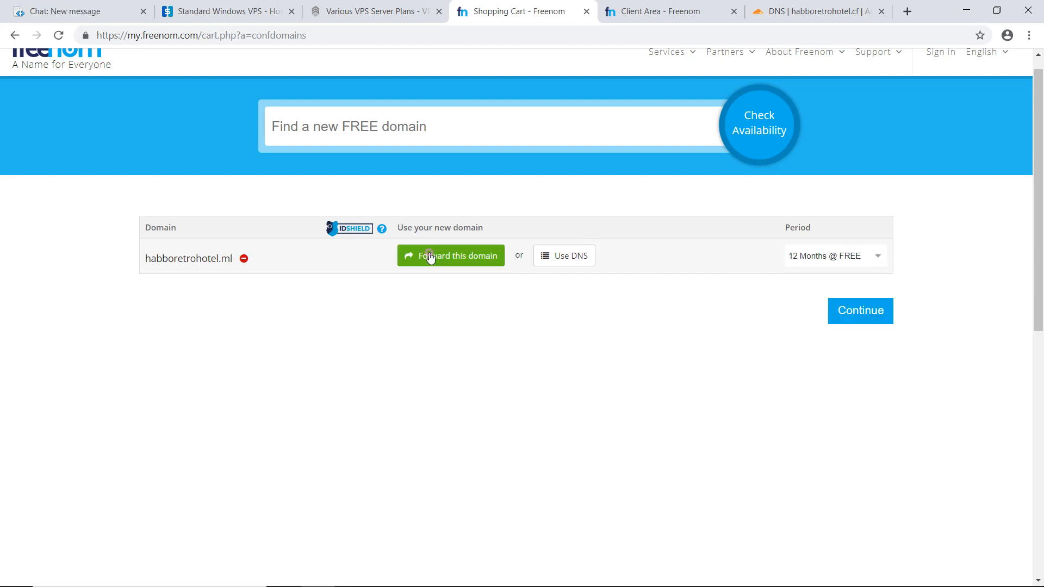
click(612, 303)
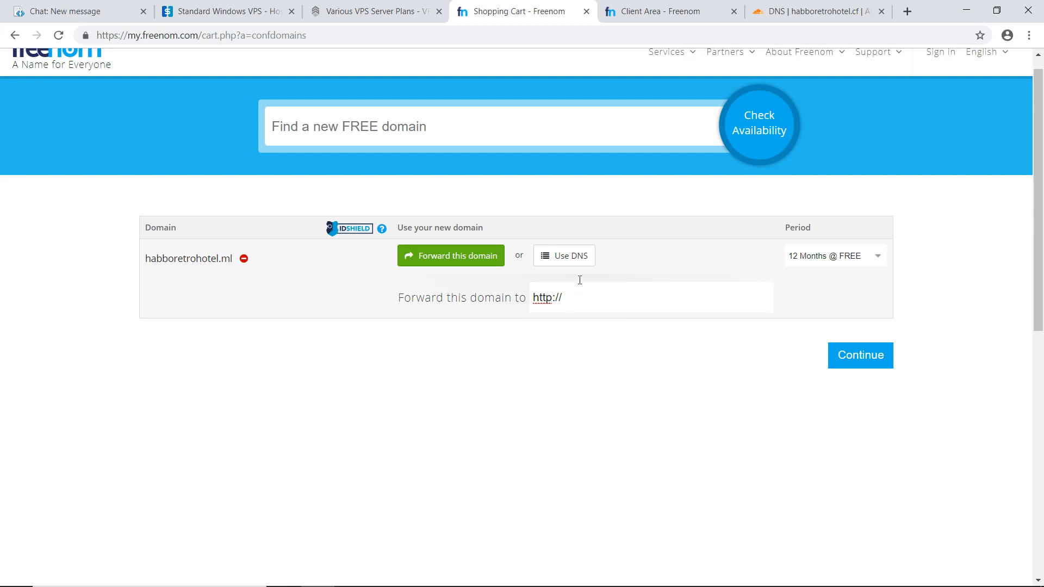
click(571, 258)
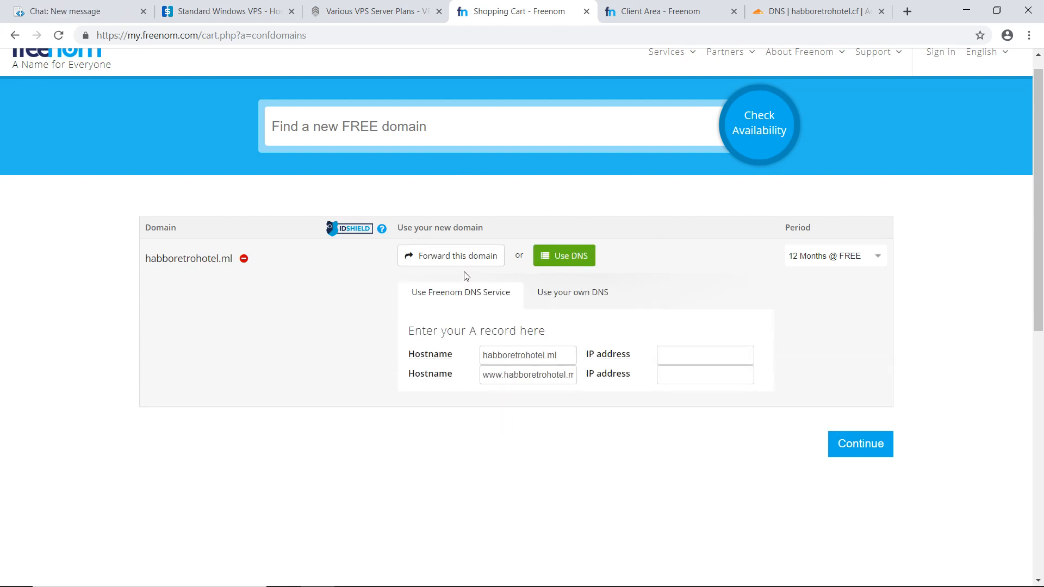
click(456, 256)
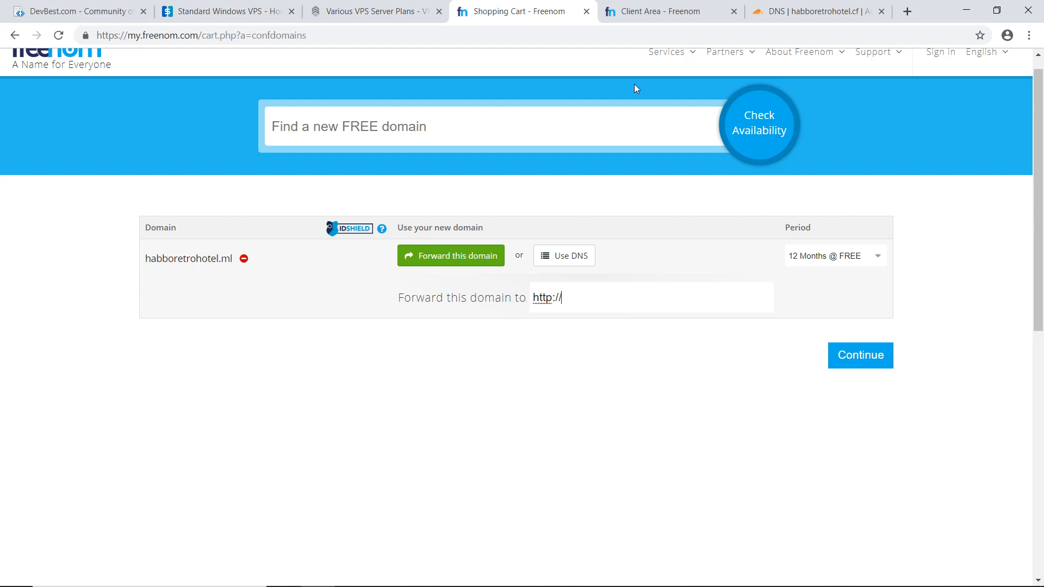
- Review the management tools for habboretrohotel.cf in the Freenom client area, briefly consulting its Cloudflare DNS page
click(658, 8)
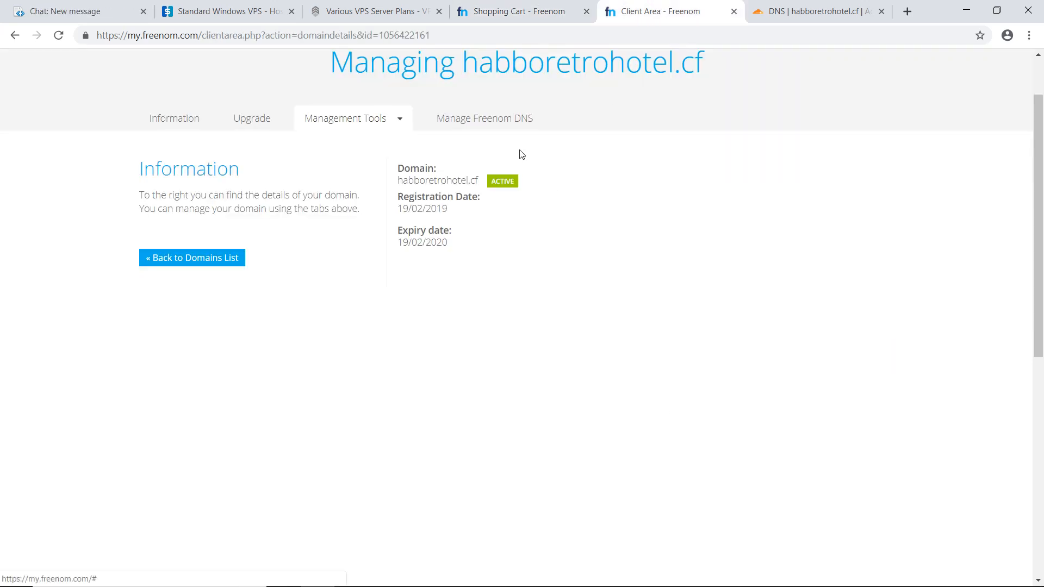
scroll(520, 154, up, 2)
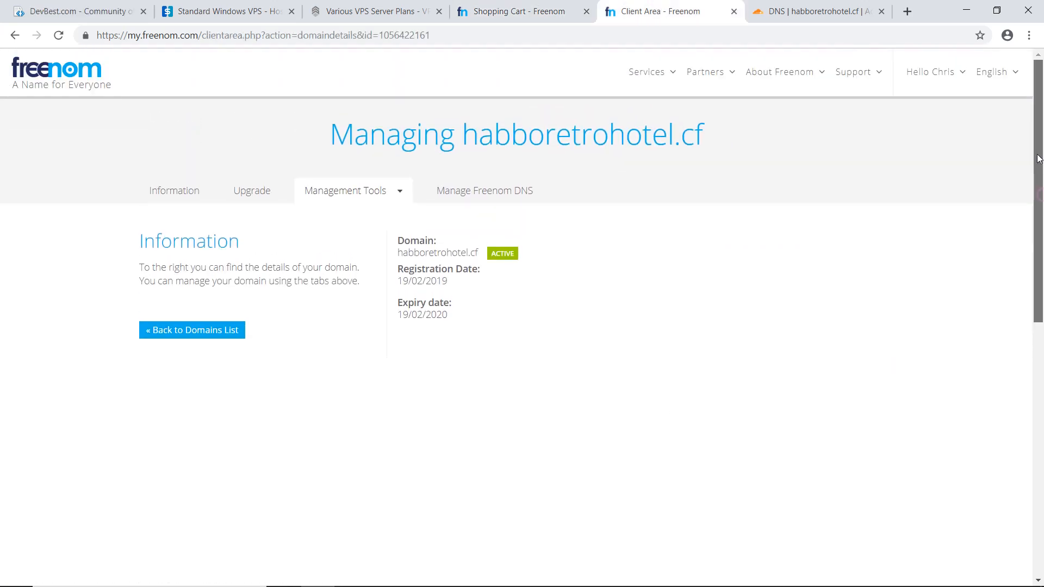
click(401, 193)
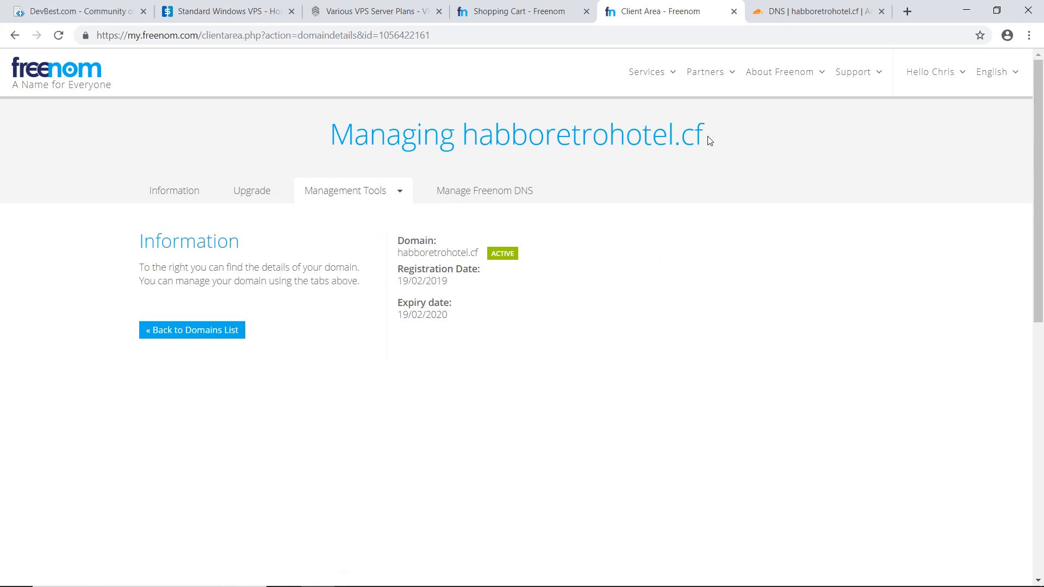
click(792, 15)
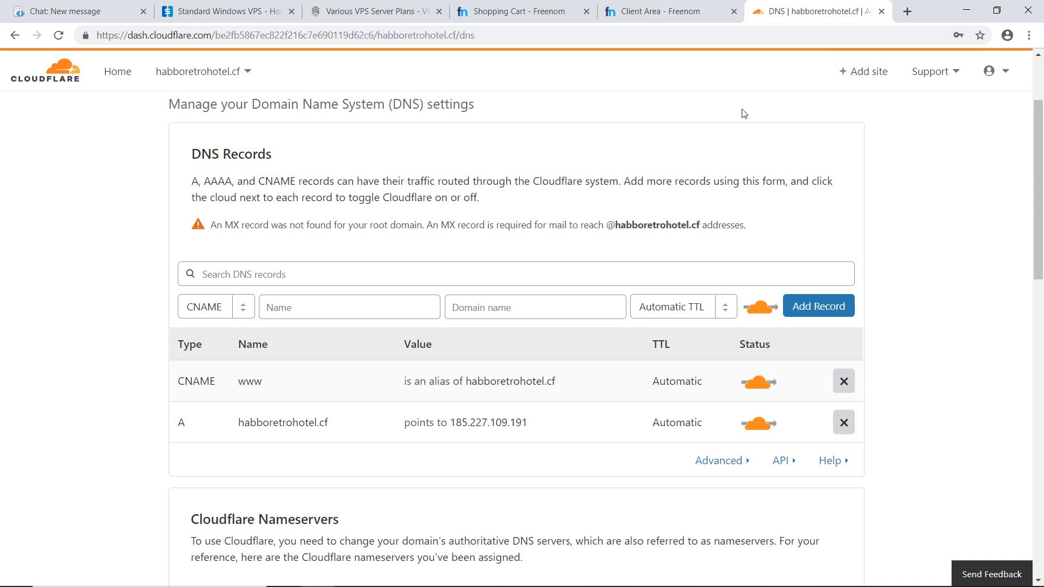
click(660, 11)
click(402, 200)
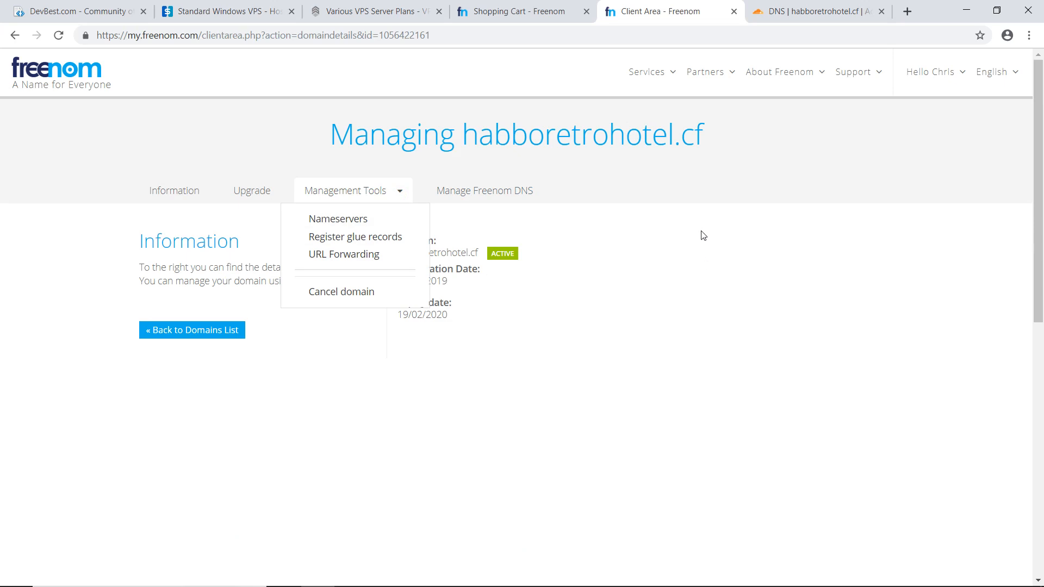
click(702, 258)
- Switch to the Cloudflare dashboard and review the DNS settings of habboretrohotel.cf
click(801, 8)
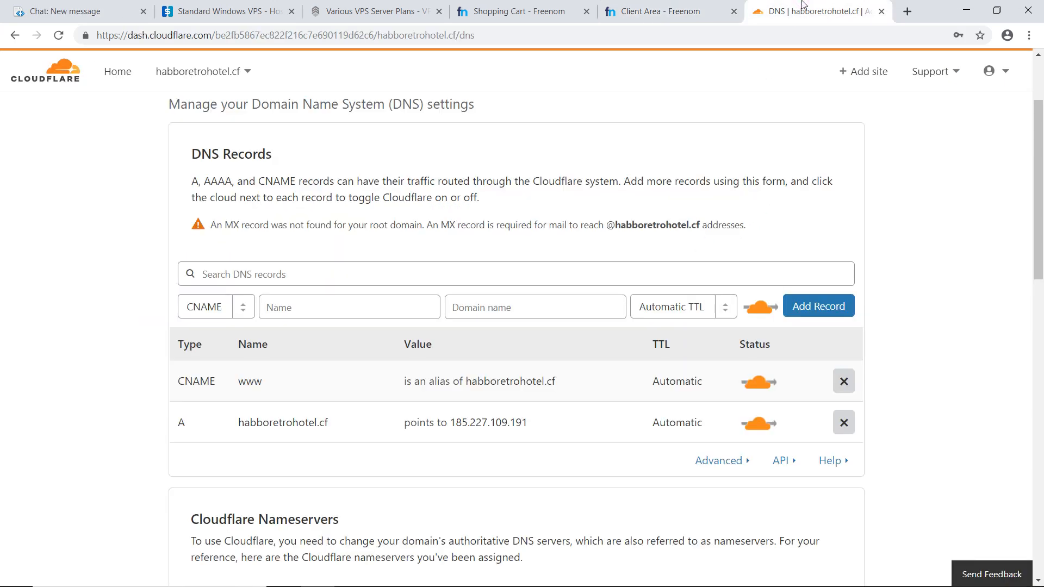
drag(1038, 212, 1038, 210)
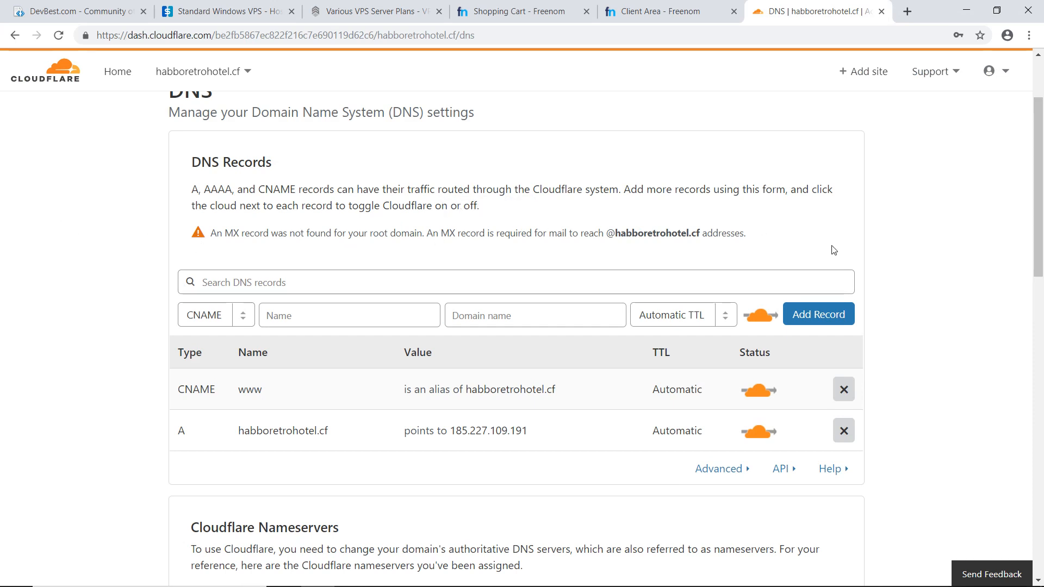
drag(1039, 201, 1041, 185)
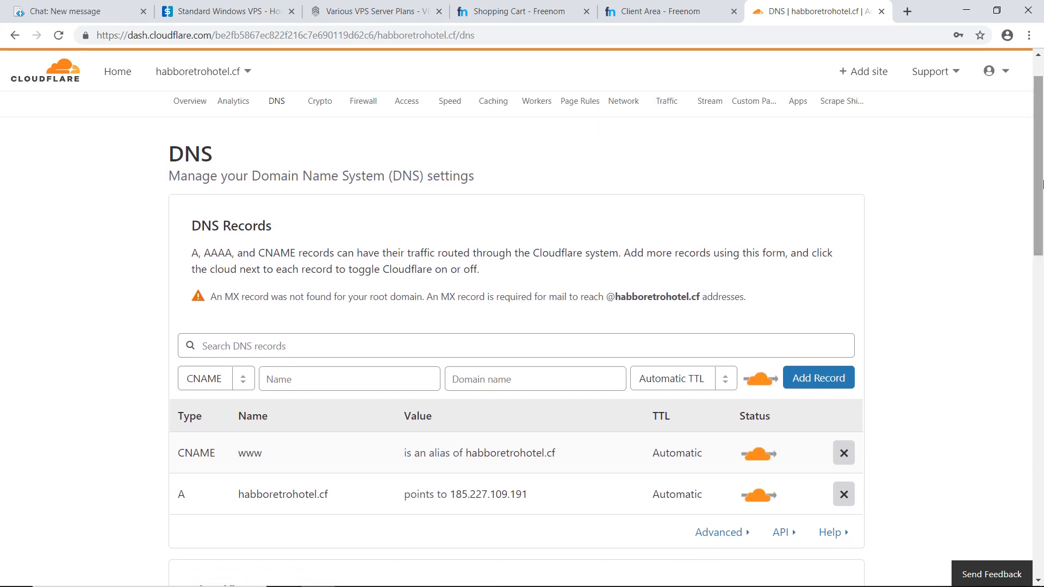
scroll(326, 191, up, 1)
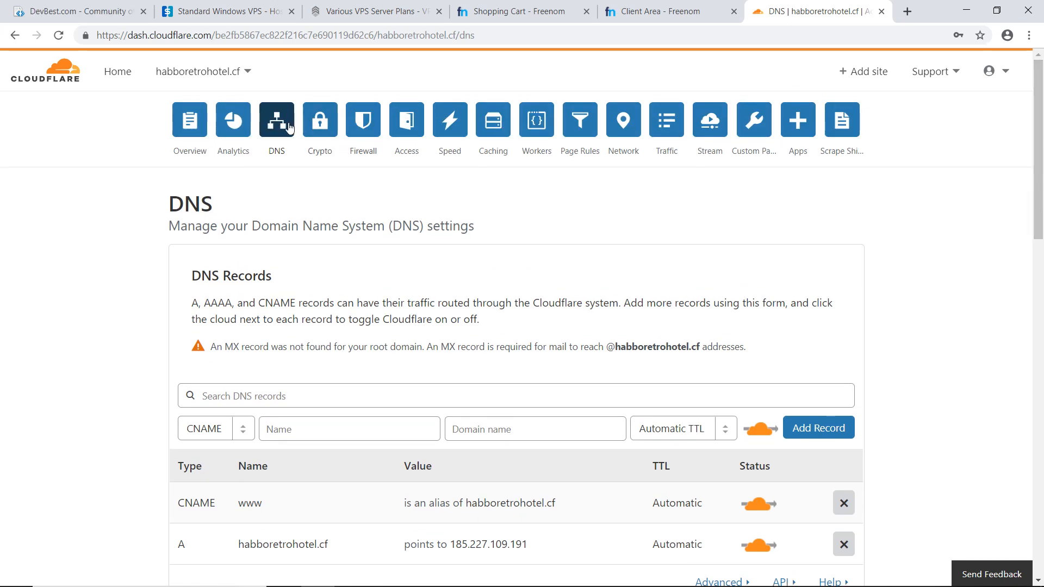
scroll(707, 326, down, 3)
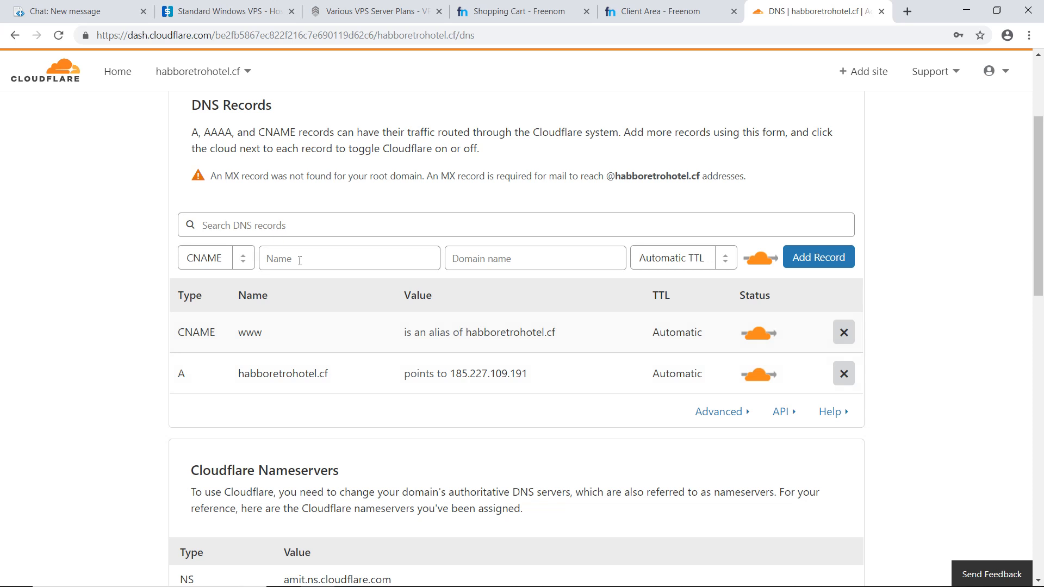
- Fill in an A record named @ with the IPv4 address 185.227.109.191 copied from the existing A record
click(240, 259)
click(243, 276)
click(280, 261)
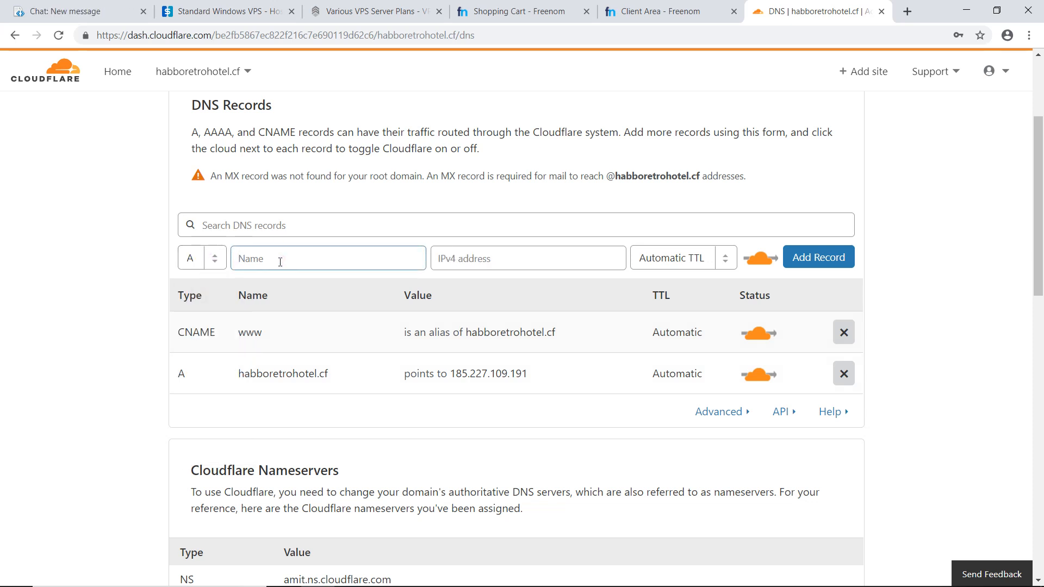
text(@)
click(525, 266)
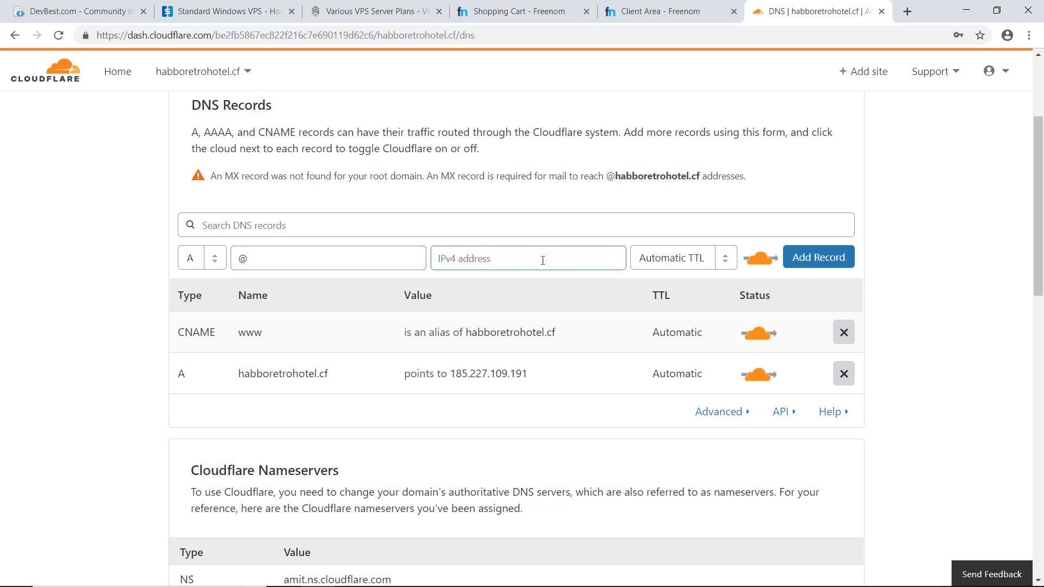
click(509, 373)
drag(508, 373, 405, 373)
key(ctrl+c)
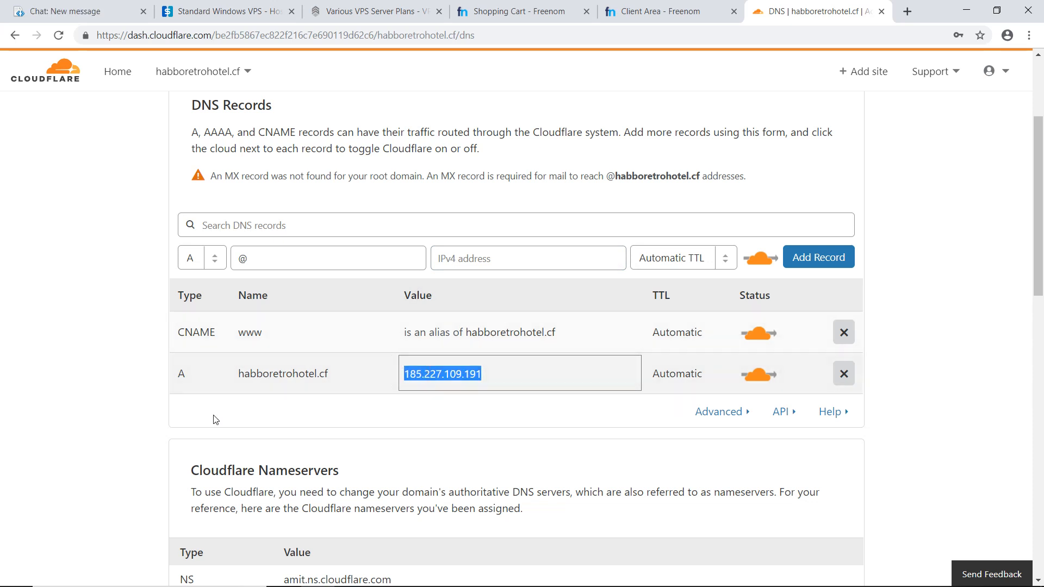
click(521, 255)
key(ctrl+v)
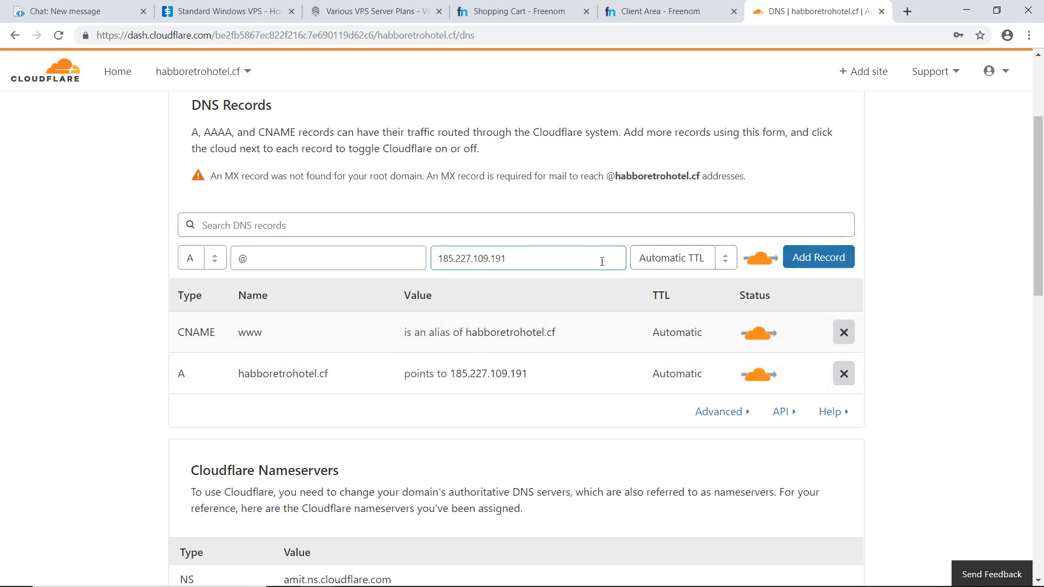
- Clear the drafted A record and fill in a CNAME record named www with @ as its domain name
drag(539, 266, 373, 268)
key(BackSpace)
key(shift+Tab)
key(BackSpace)
click(211, 266)
click(220, 317)
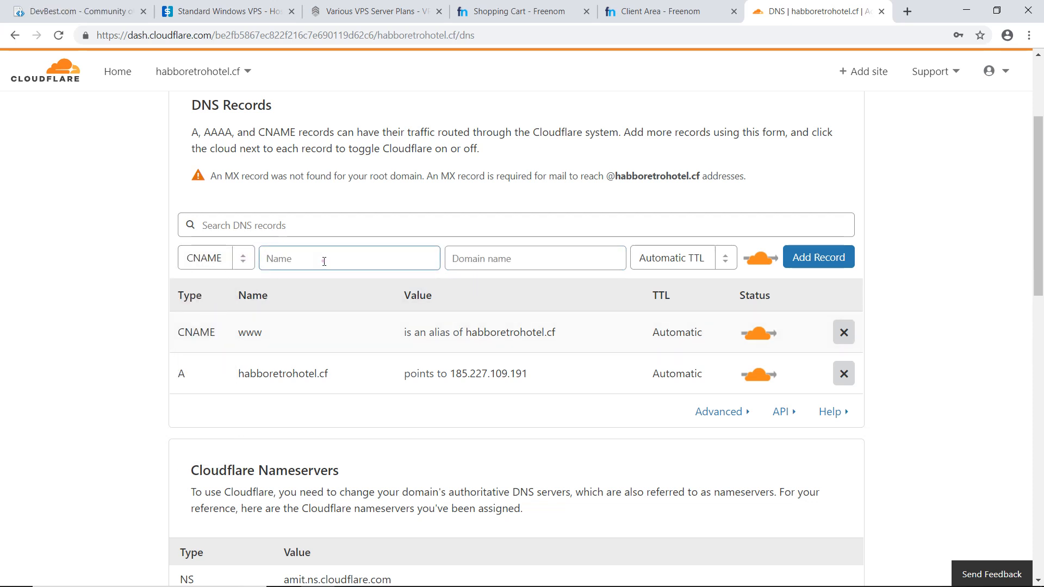
text(www)
click(549, 266)
text(:)
key(BackSpace)
text(@)
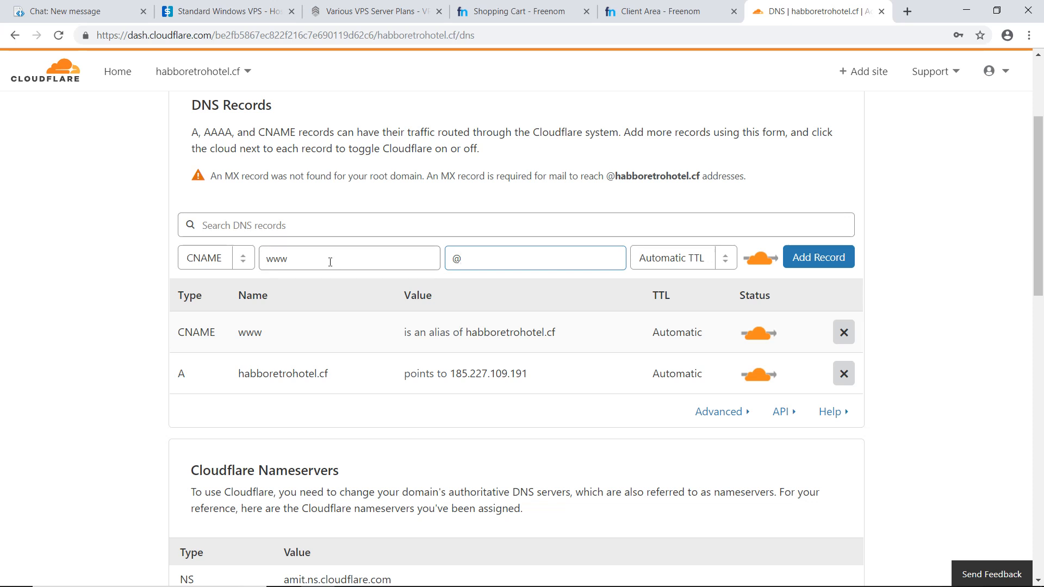
click(367, 259)
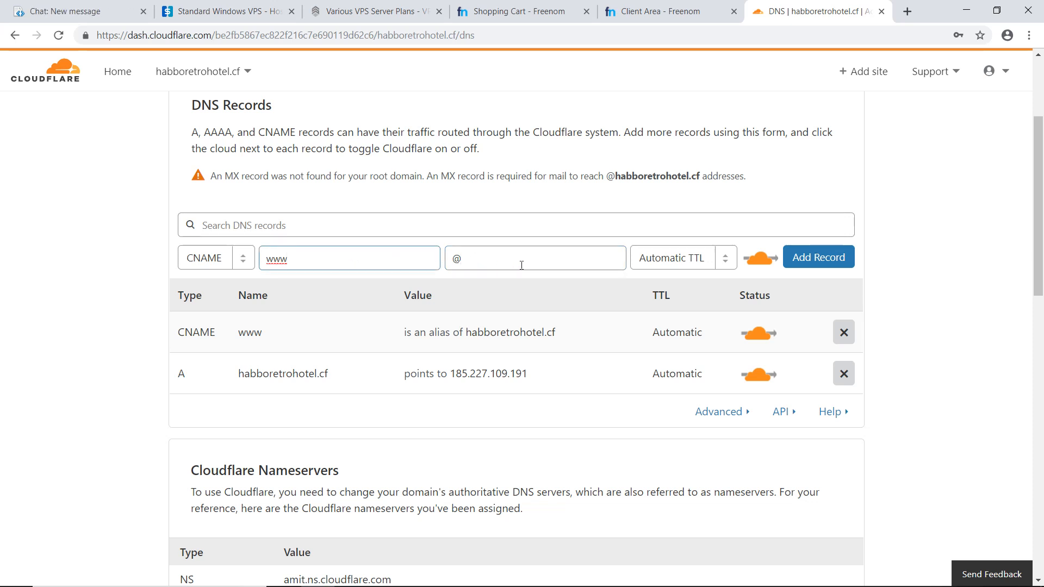
click(523, 226)
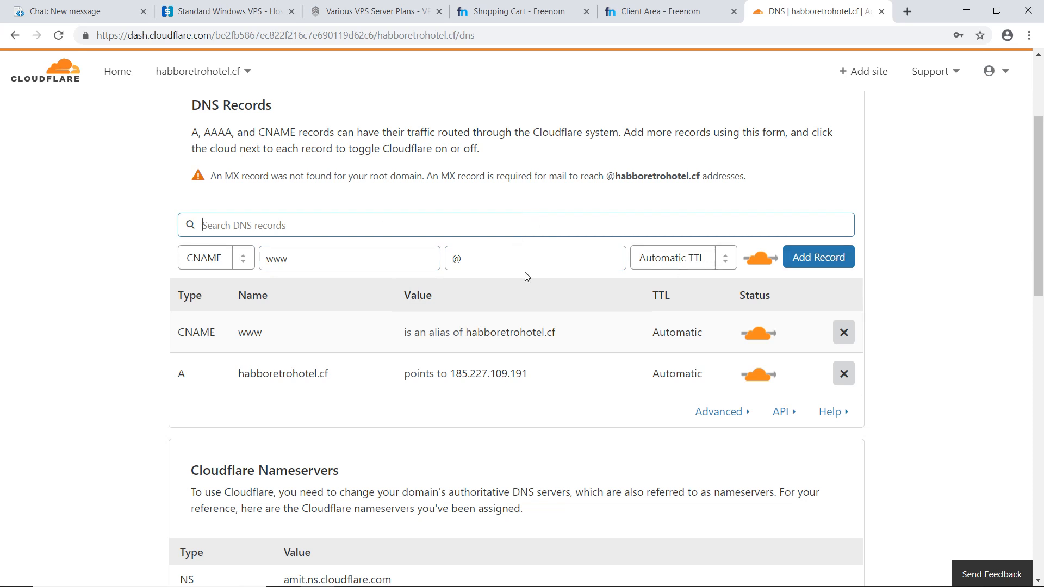
- Change the draft record to type A with the name @, and empty its name and IPv4 address fields
click(206, 257)
click(190, 279)
double_click(287, 266)
text(@)
click(471, 259)
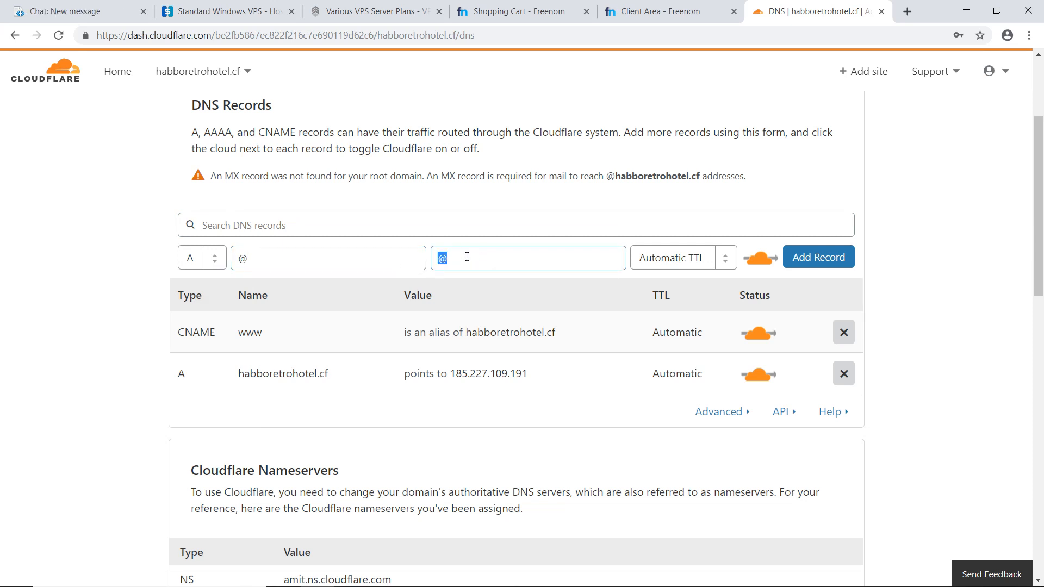
key(BackSpace)
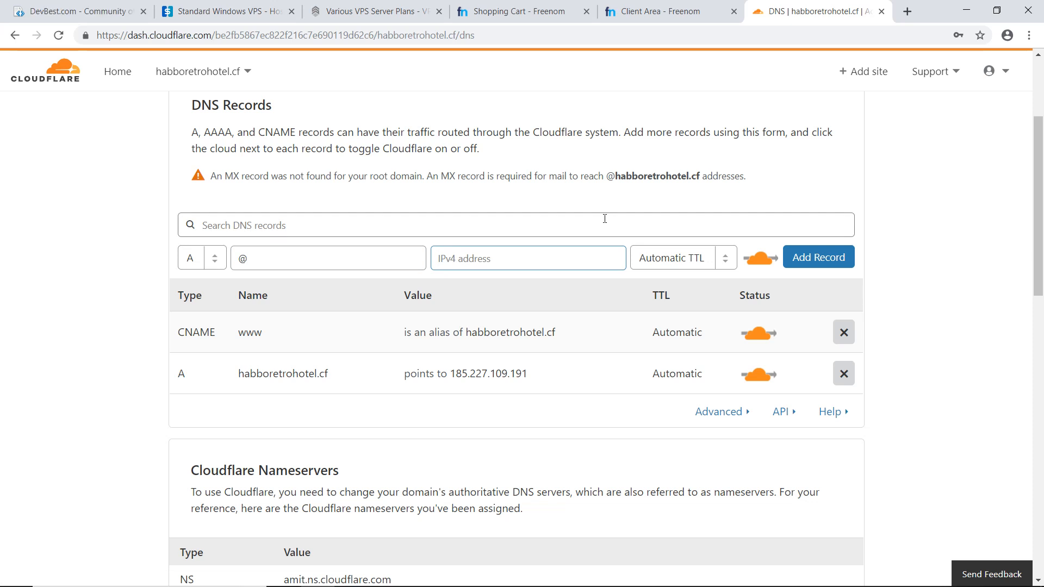
click(328, 260)
key(BackSpace)
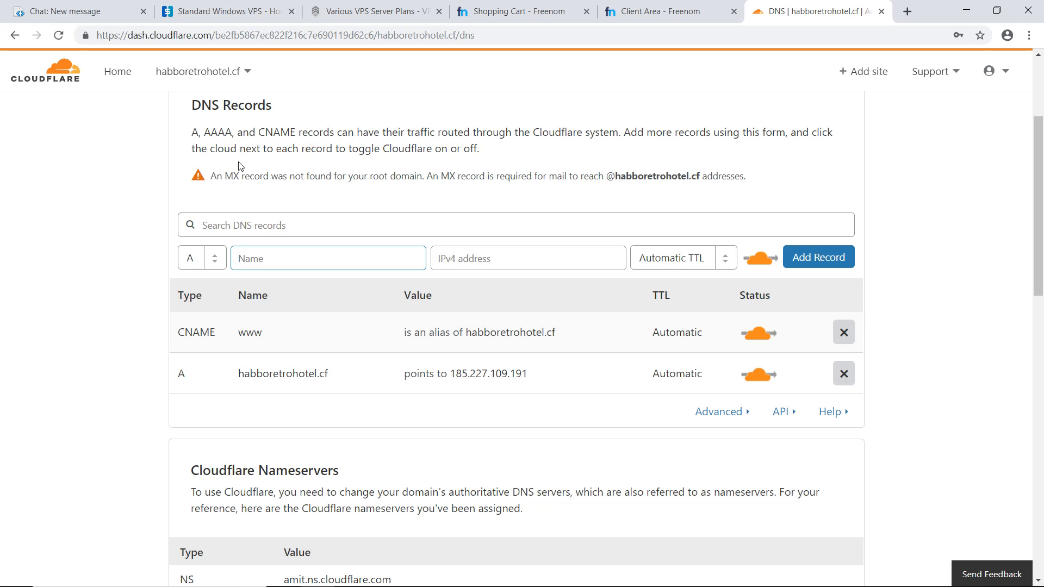
- Launch Remote Desktop Connection, connect to the VPS at 185.227.109.191 and maximize the session window
key(super)
text(remote desktop connection)
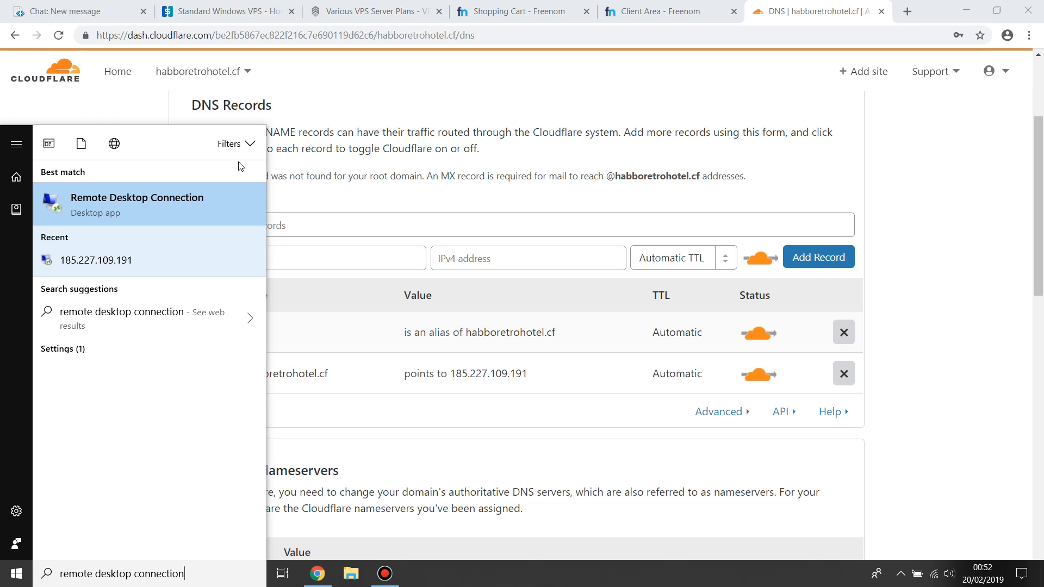
key(Return)
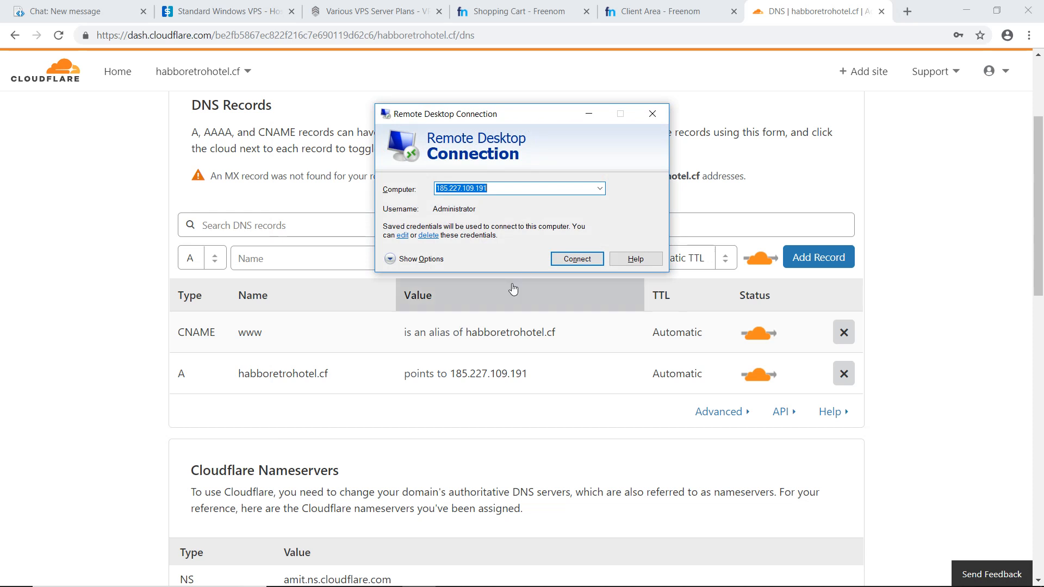
click(575, 260)
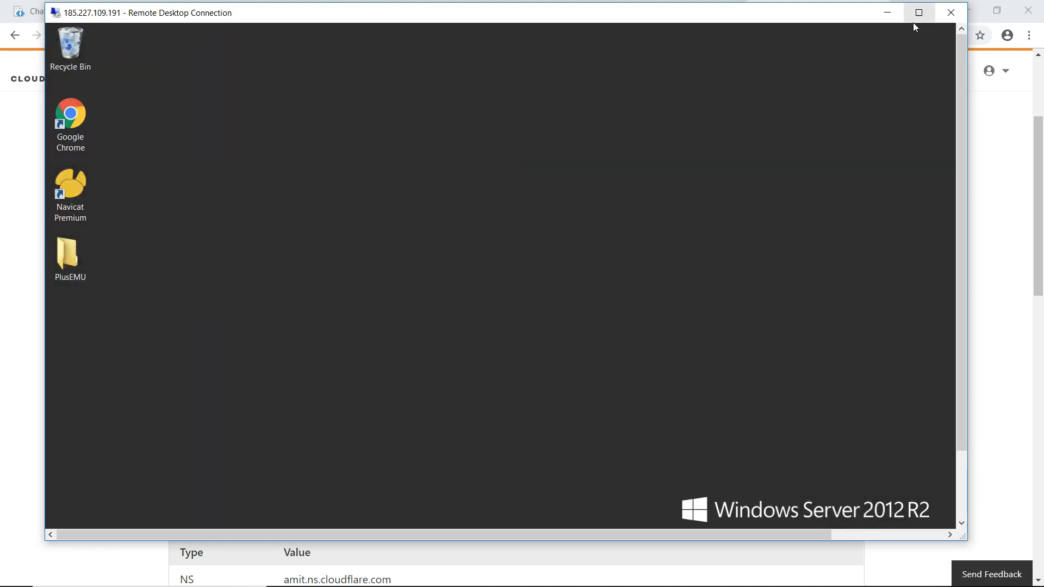
click(919, 12)
drag(564, 395, 949, 516)
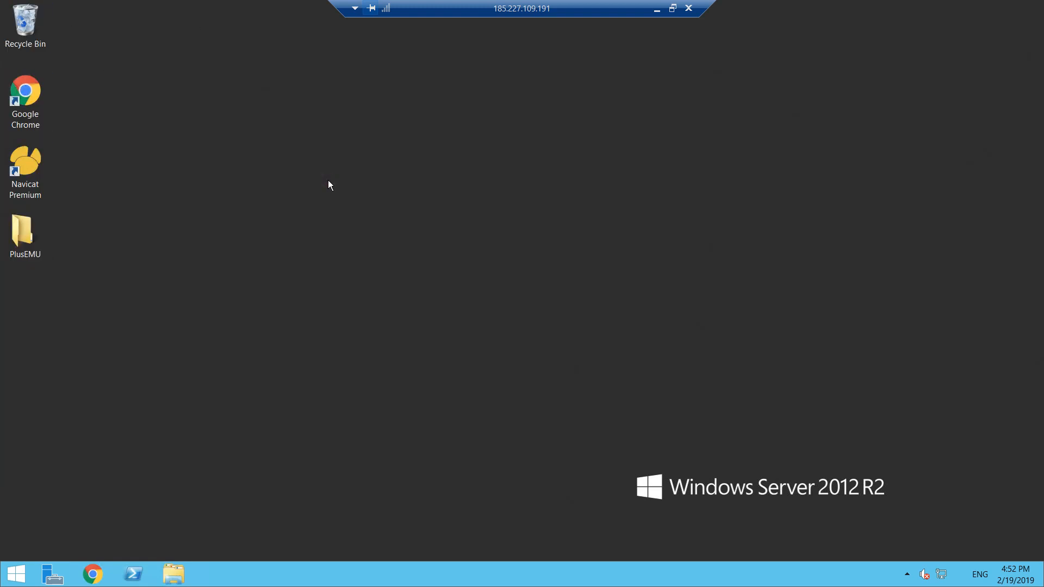
click(16, 574)
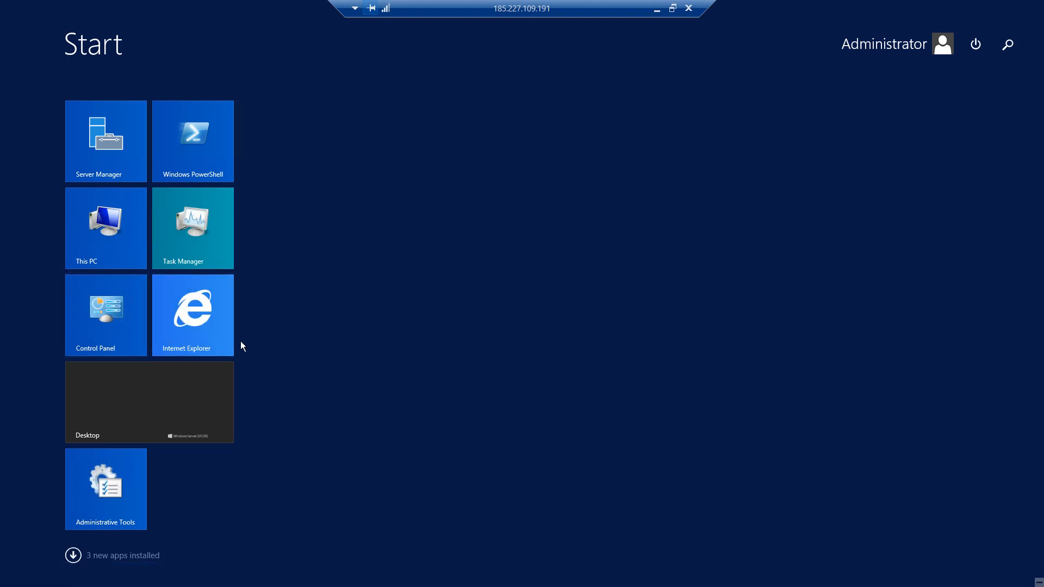
click(837, 187)
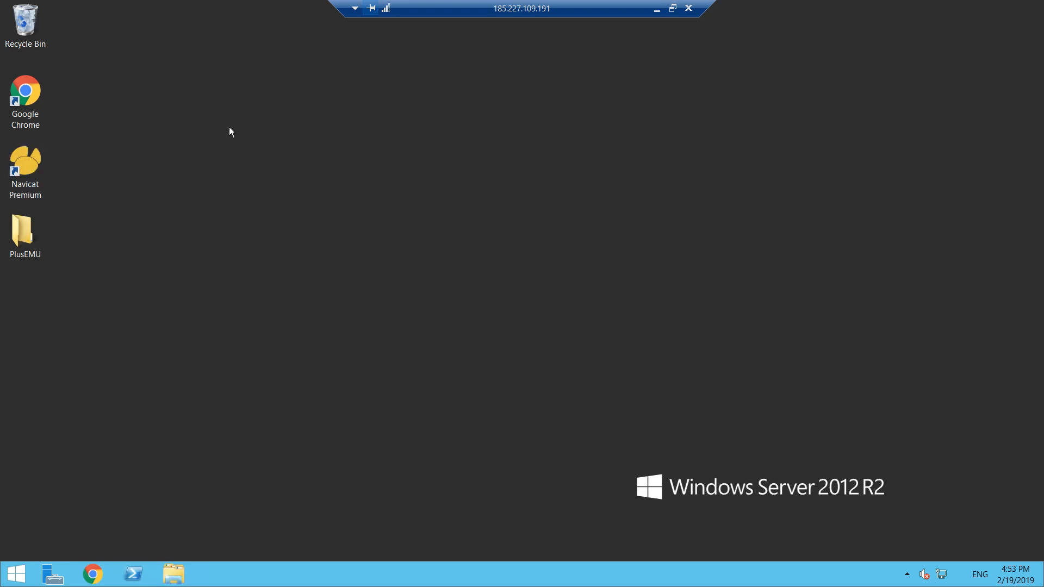
- Browse the server's Local Disk (C:) and Downloads in File Explorer and open the htdocs folder in Downloads
click(174, 571)
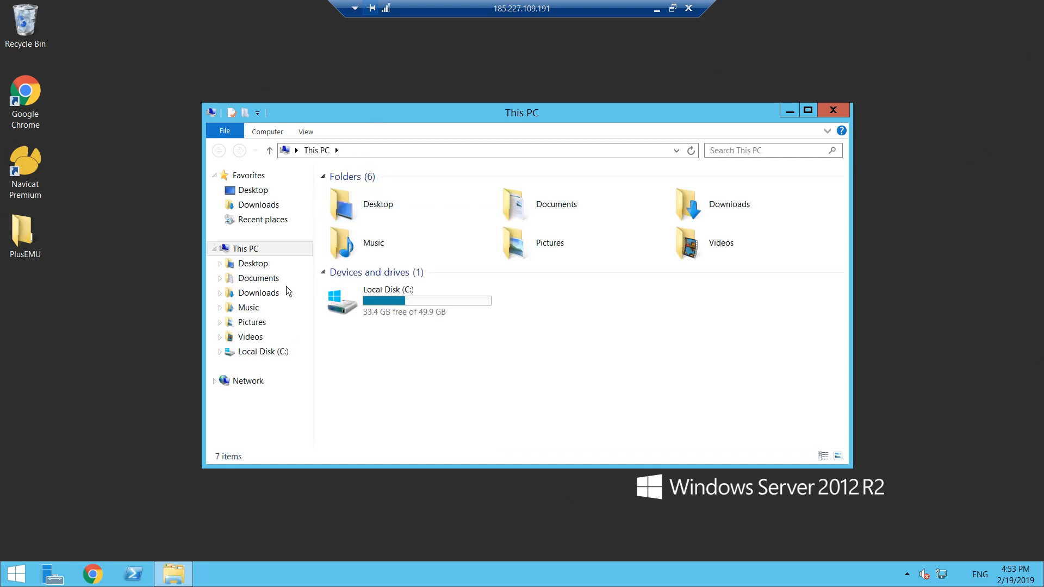
click(275, 354)
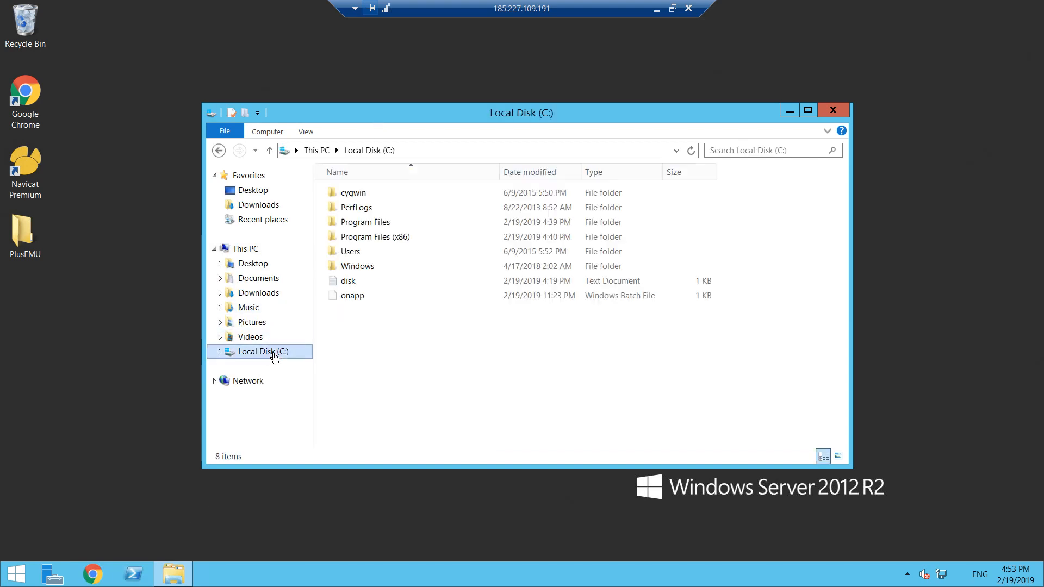
click(243, 298)
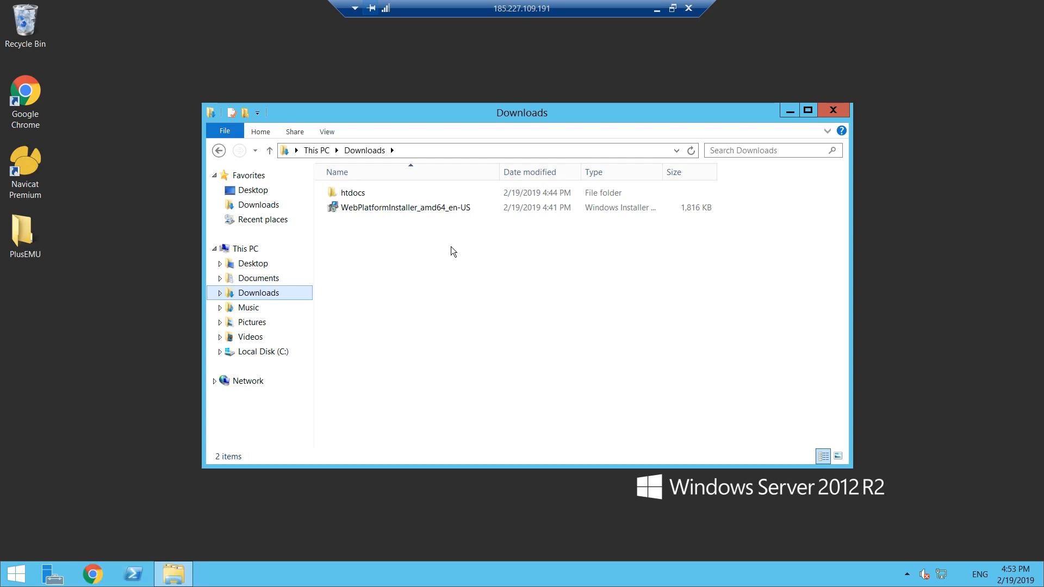
click(369, 197)
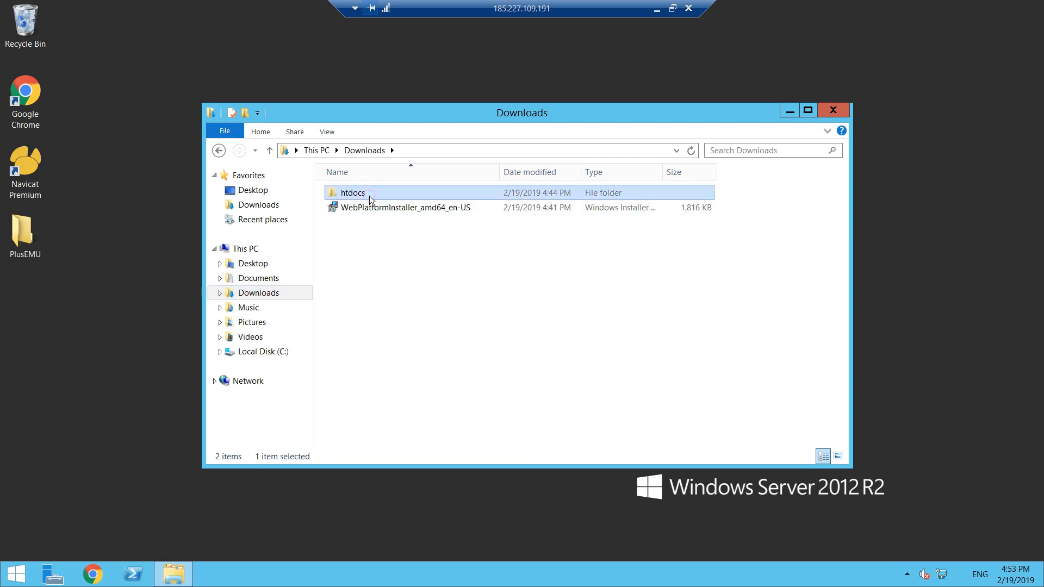
click(369, 262)
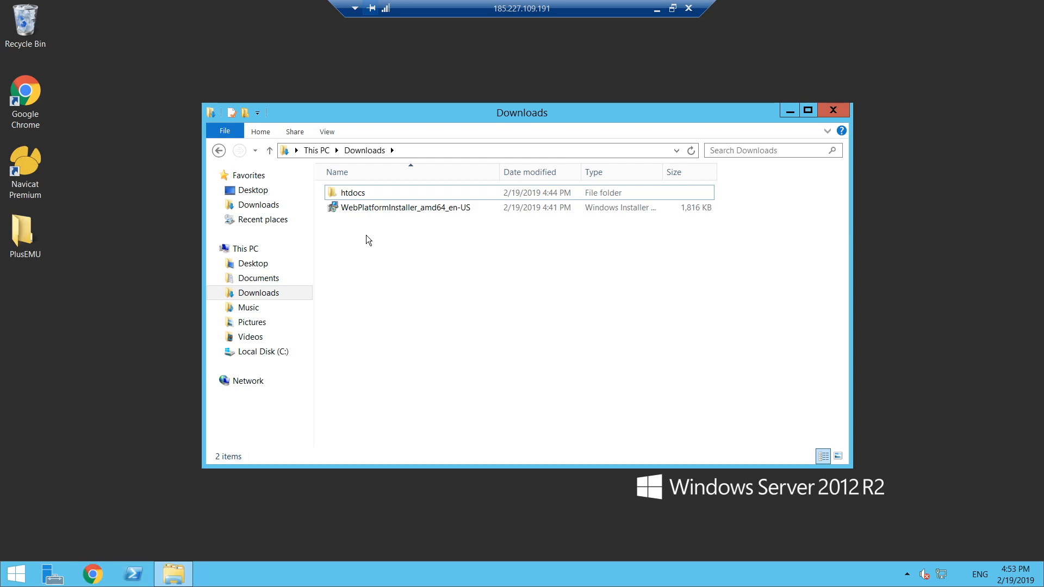
double_click(366, 193)
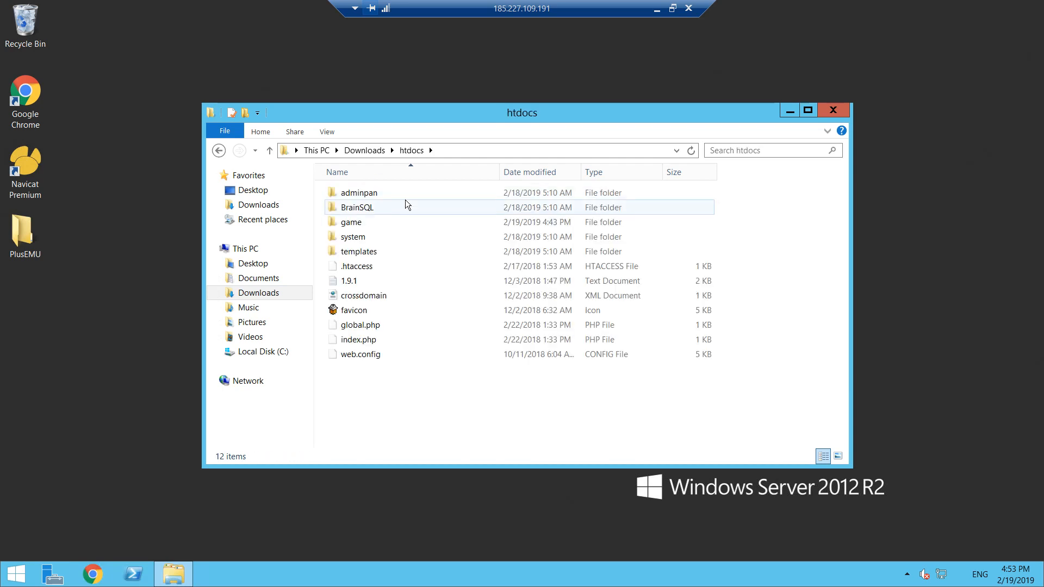
- Go back and forth between Downloads and its htdocs folder to examine the website files
click(366, 150)
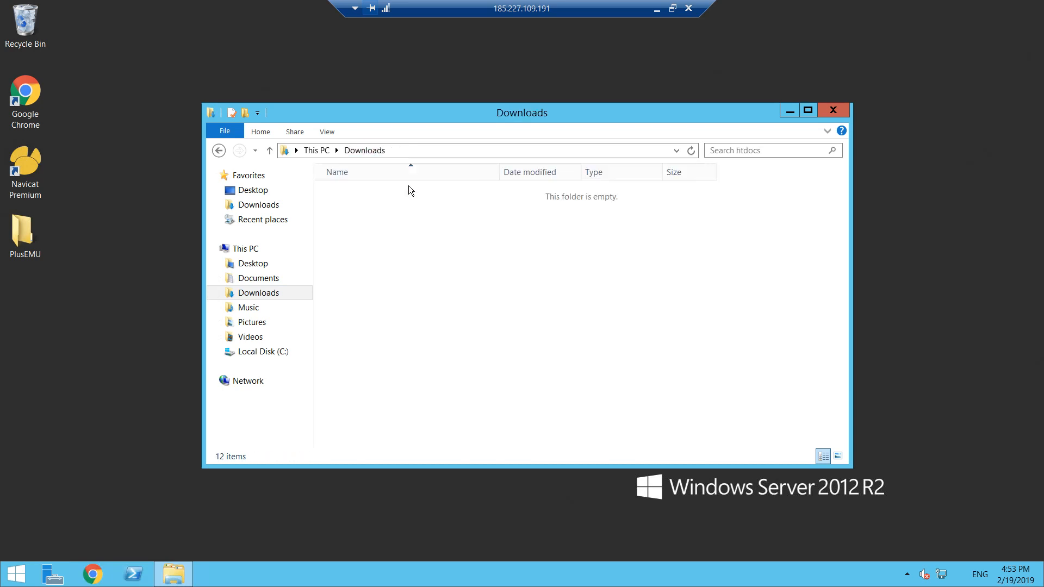
double_click(366, 194)
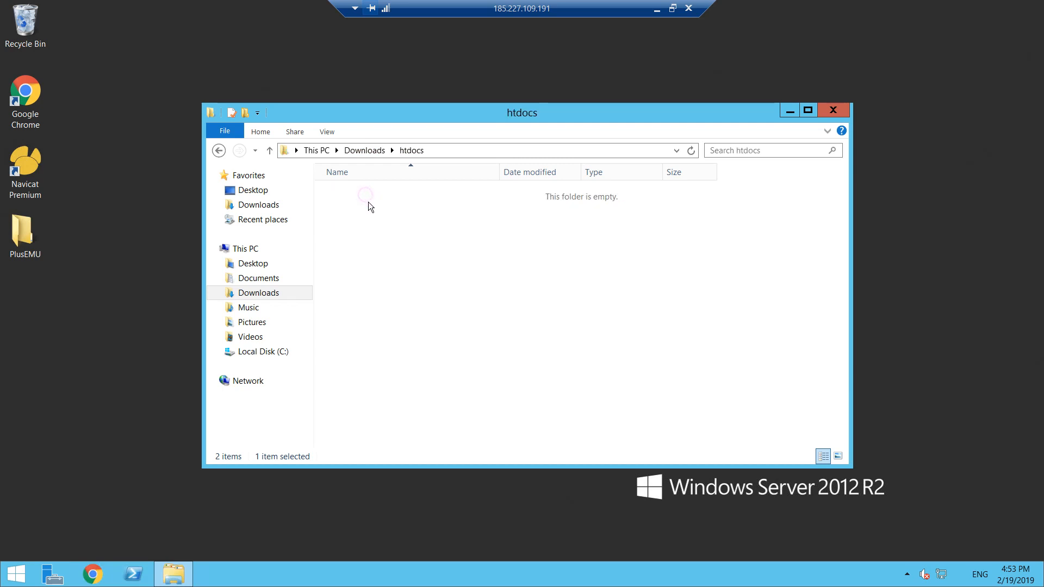
click(375, 151)
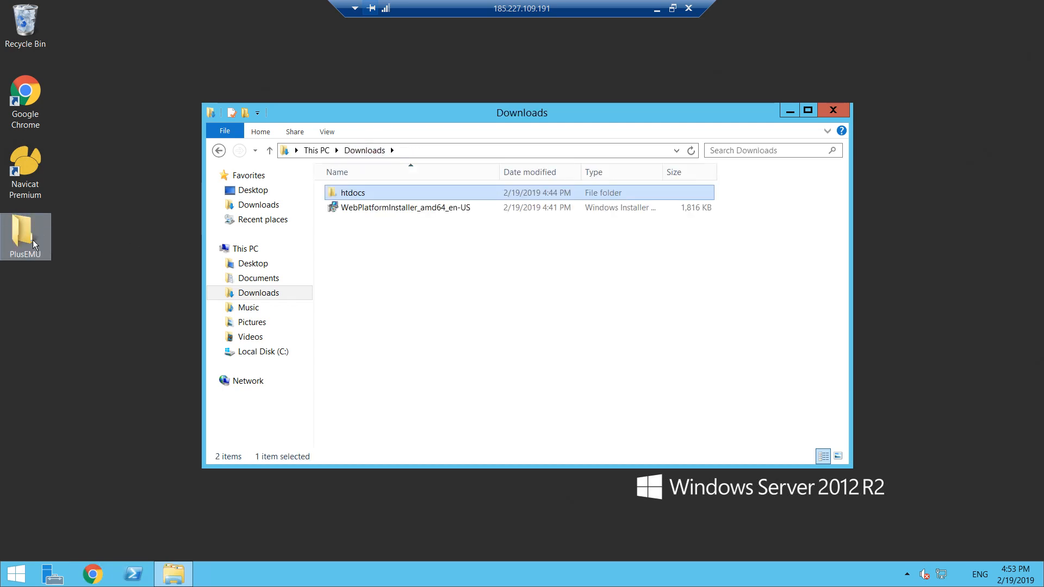
double_click(351, 188)
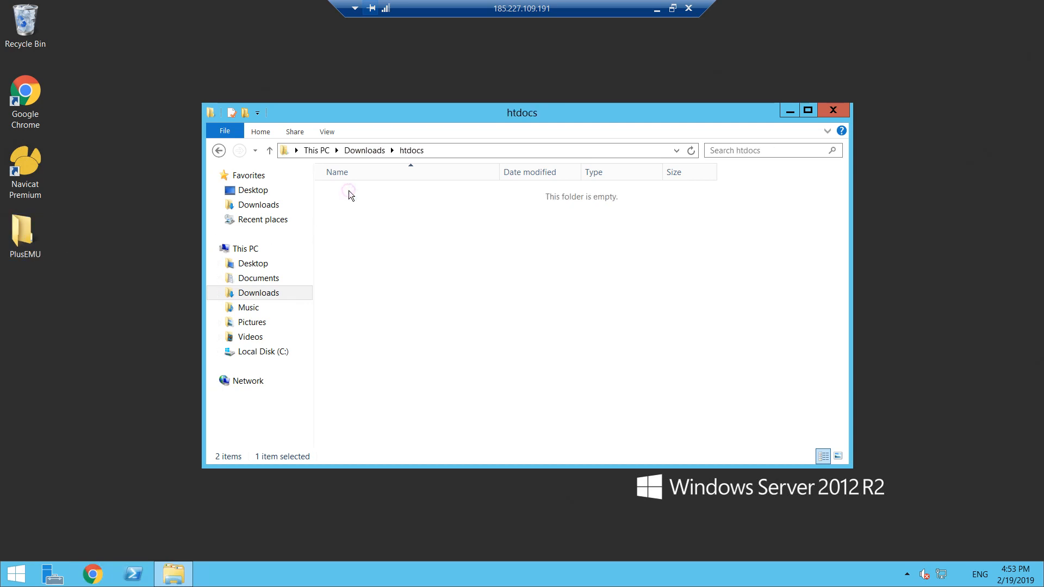
click(371, 152)
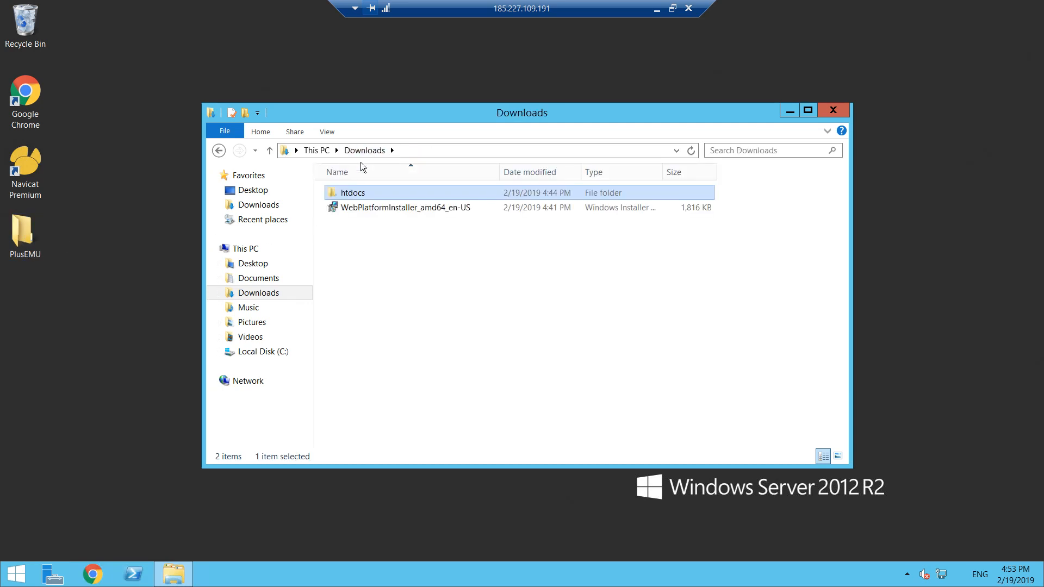
click(356, 205)
click(353, 197)
double_click(353, 196)
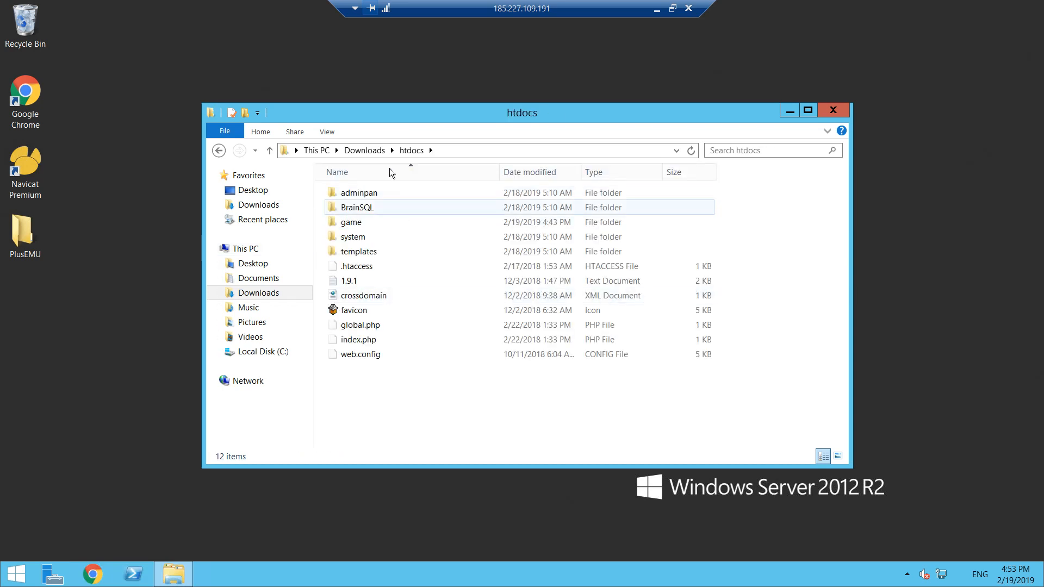
- Examine the emulator's SQL files in the PlusEMU folder under Release 2 > SQLs, and close that window
click(364, 150)
double_click(26, 235)
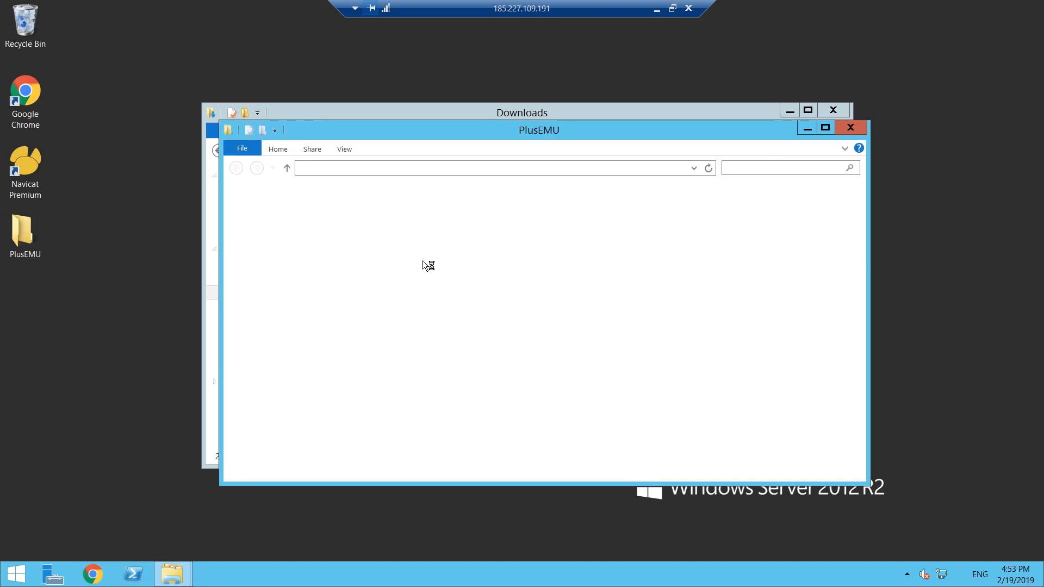
double_click(373, 215)
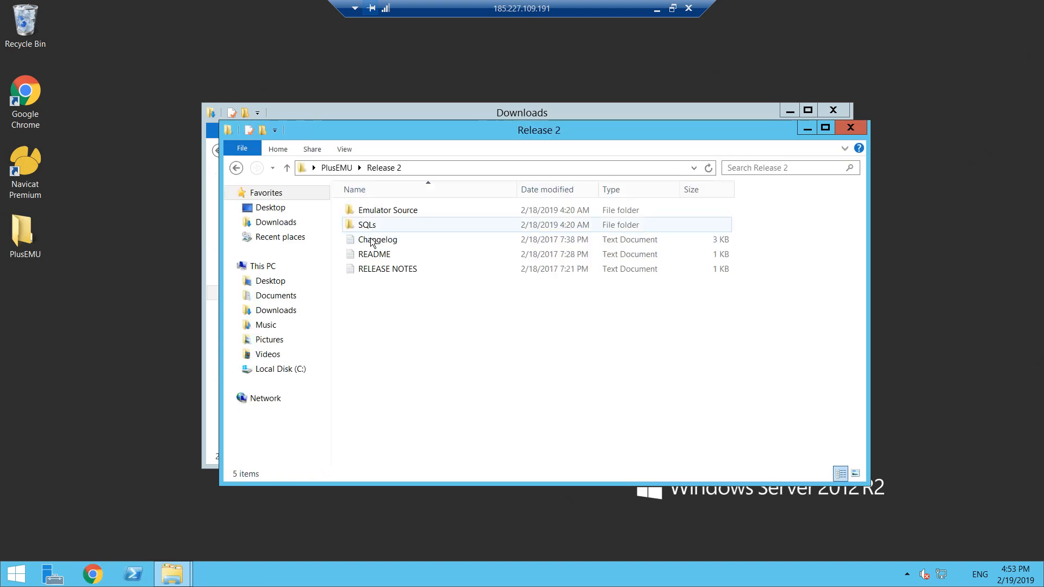
click(378, 227)
double_click(375, 227)
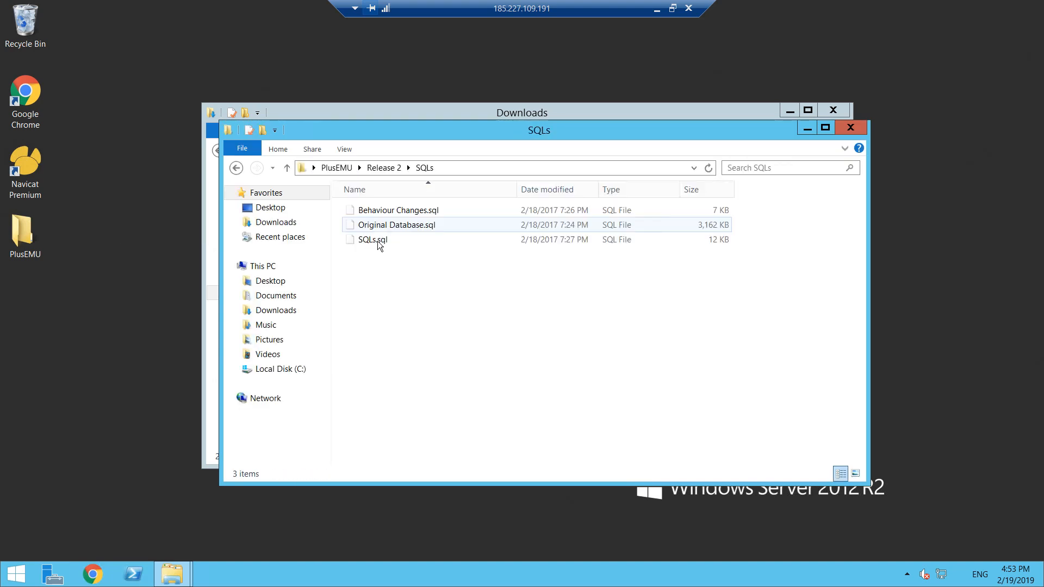
click(851, 130)
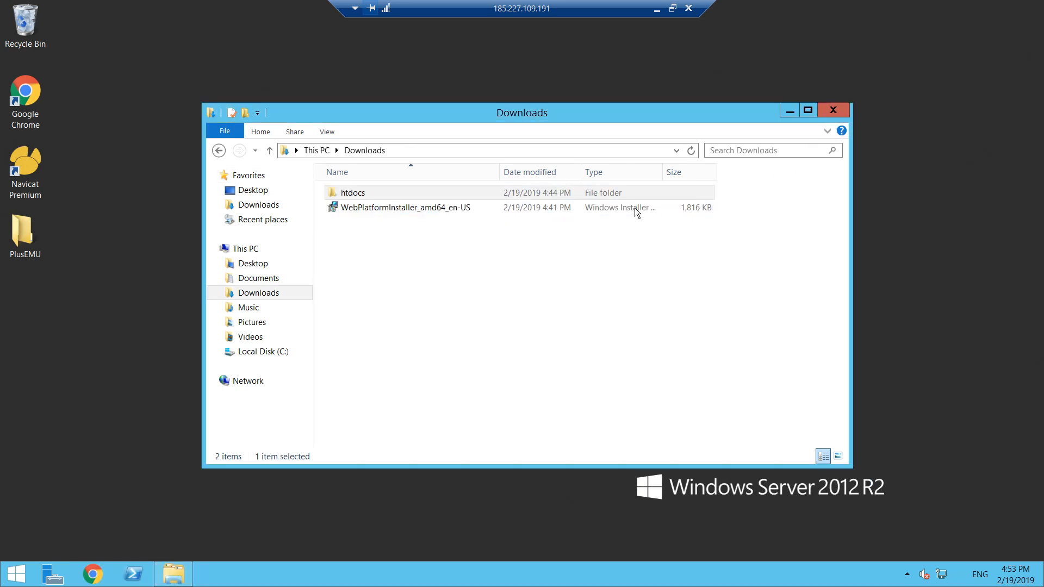
- Examine the BrainCMS database files in the BrainSQL folder of htdocs, and return to Downloads
double_click(360, 193)
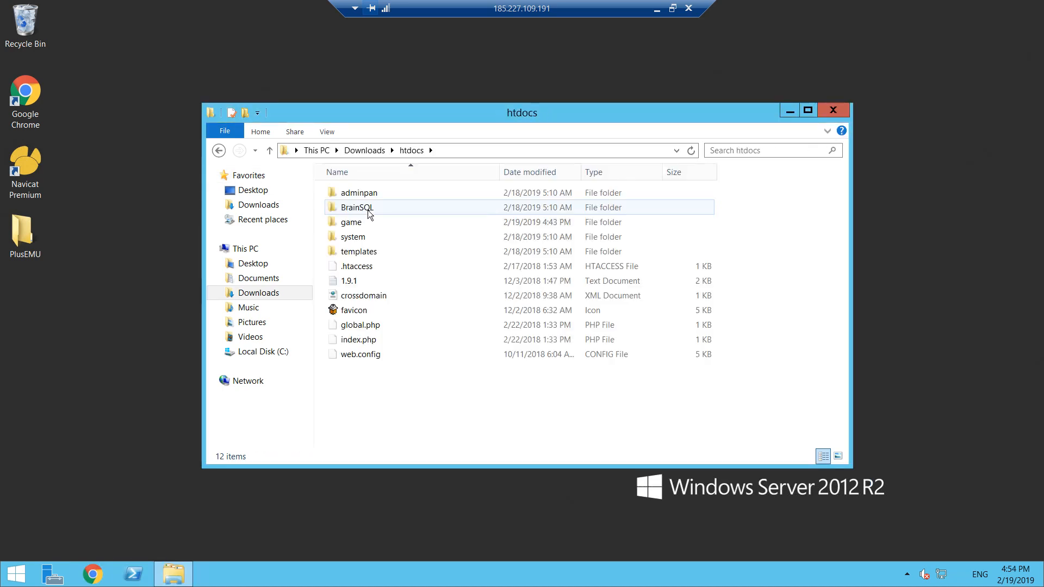
double_click(372, 208)
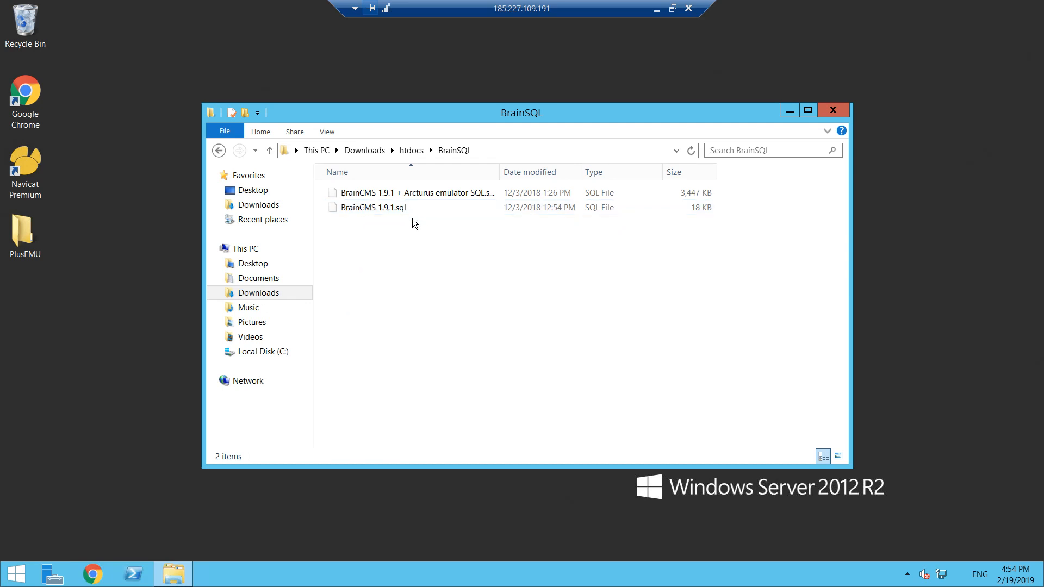
click(411, 151)
click(364, 151)
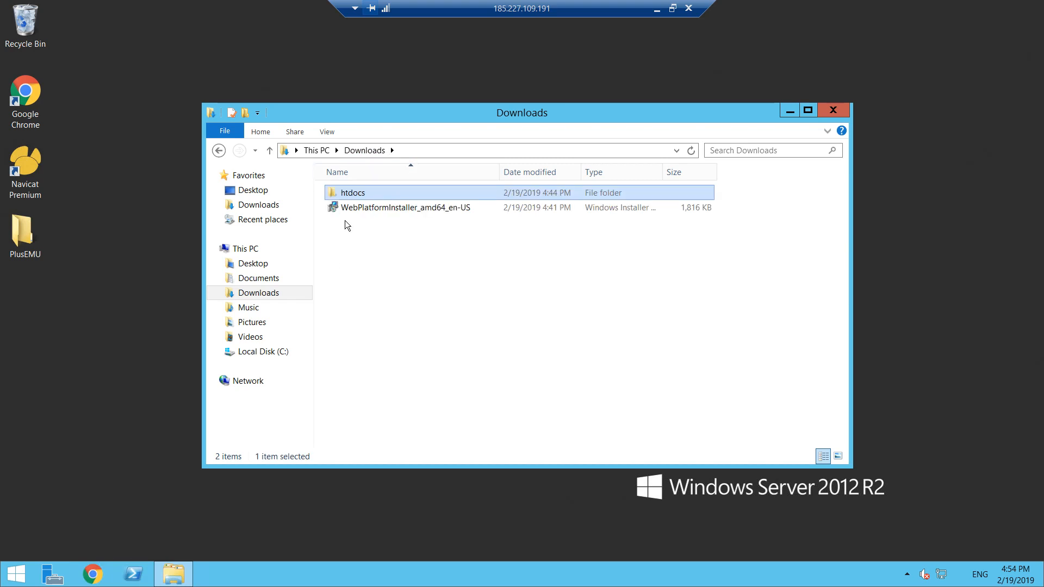
click(365, 152)
click(462, 250)
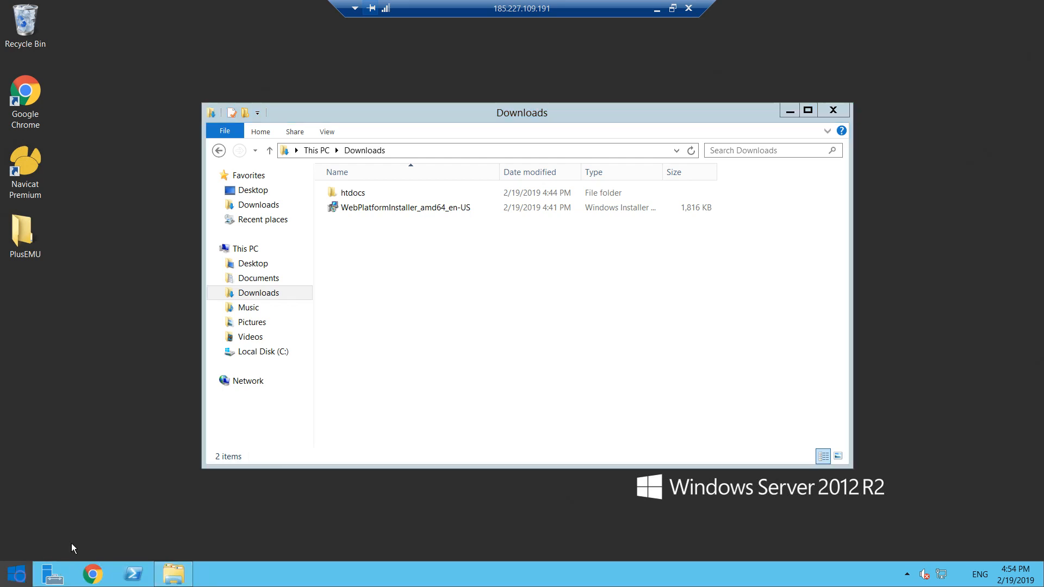
- Search the server's Start screen for Server Manager and launch it
click(17, 574)
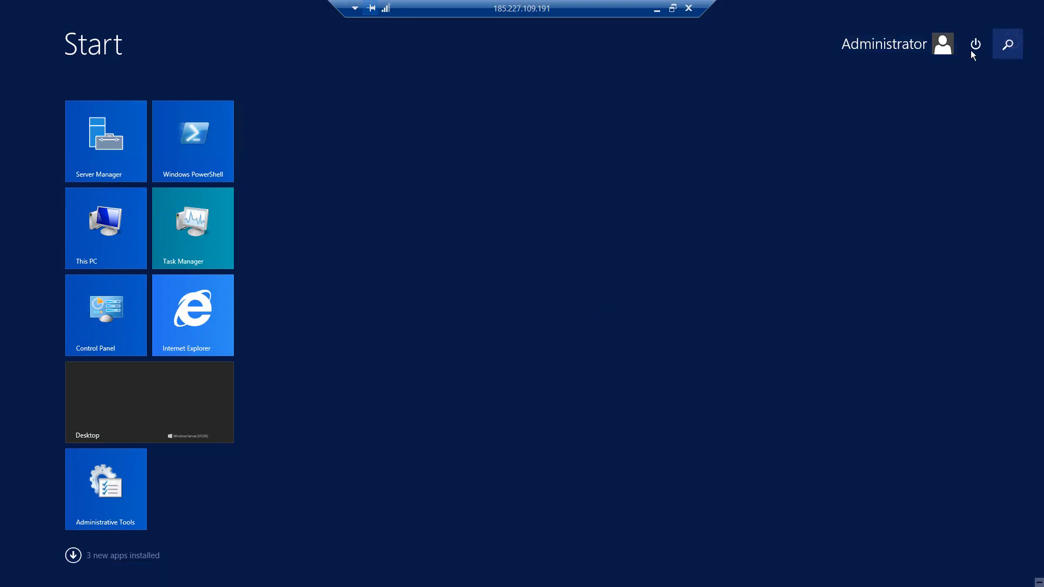
click(1007, 44)
text(Server M)
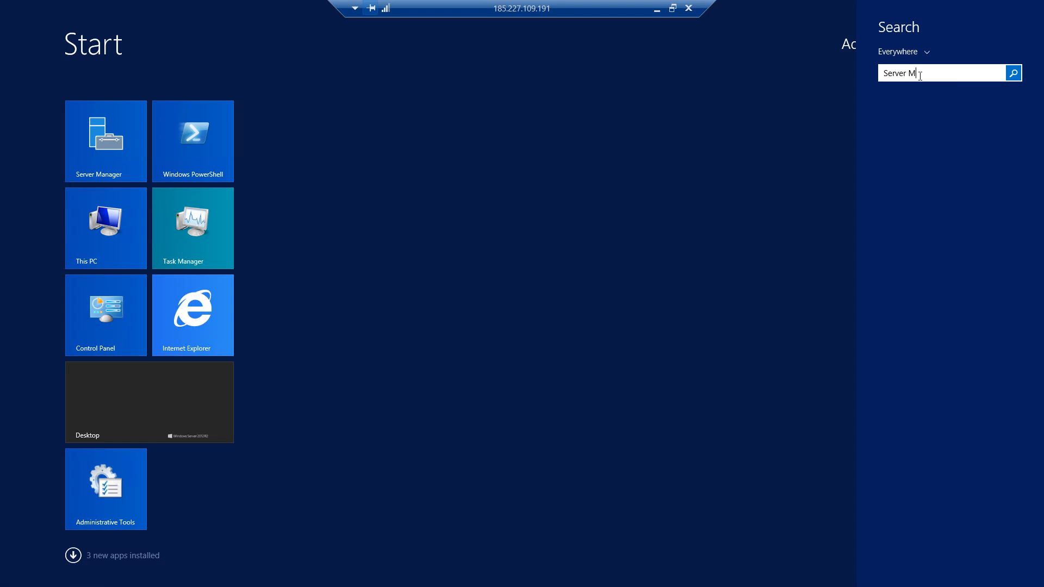
text(anager)
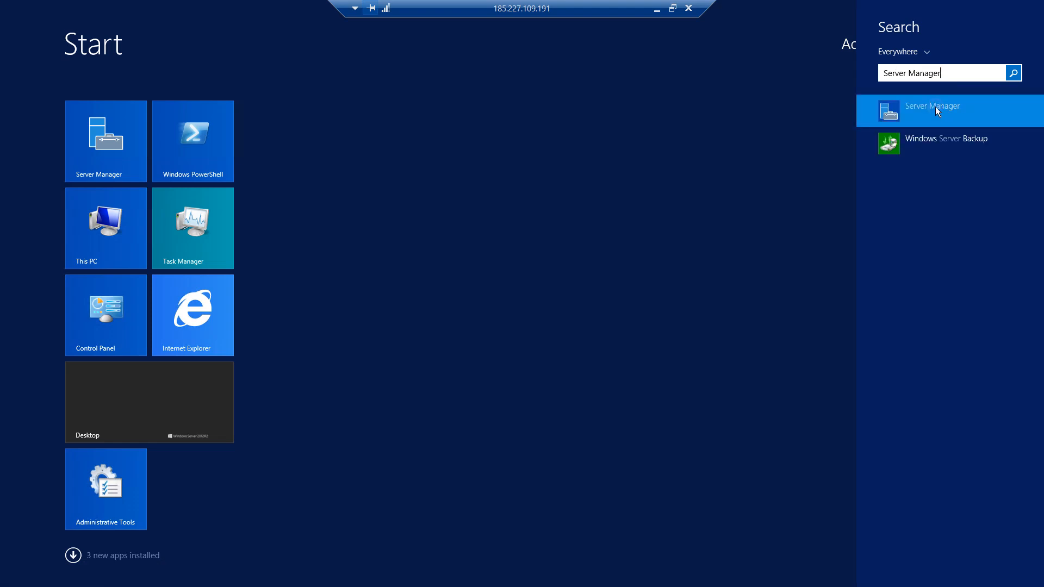
key(Return)
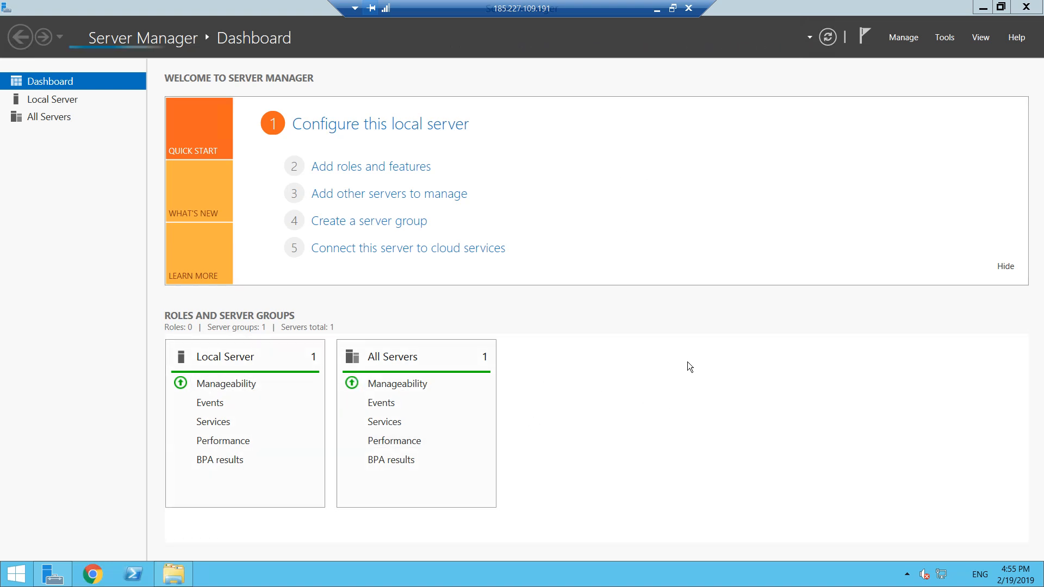
- Try to start the Add Roles and Features Wizard from Server Manager
click(904, 37)
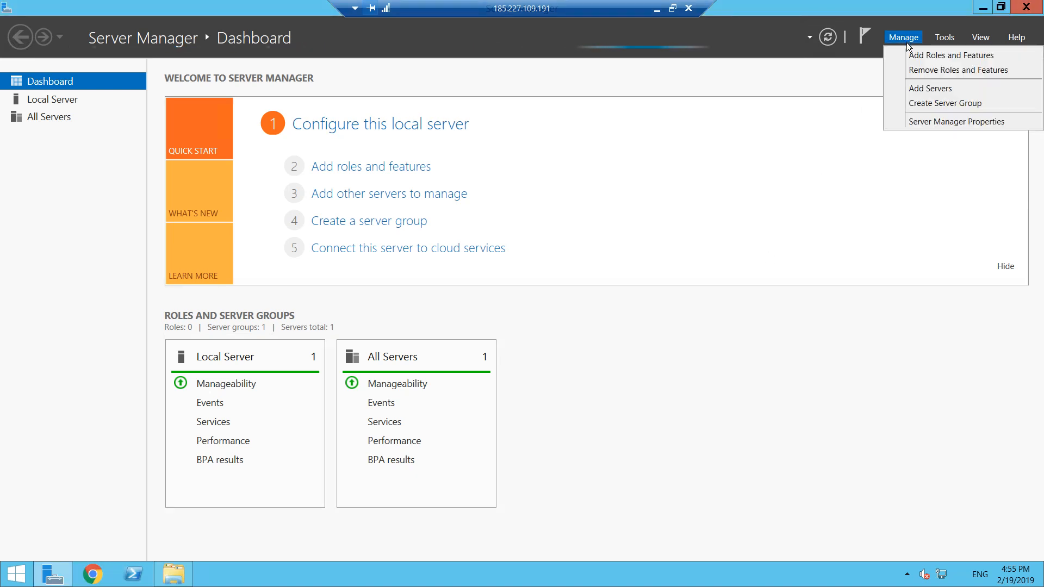
click(908, 56)
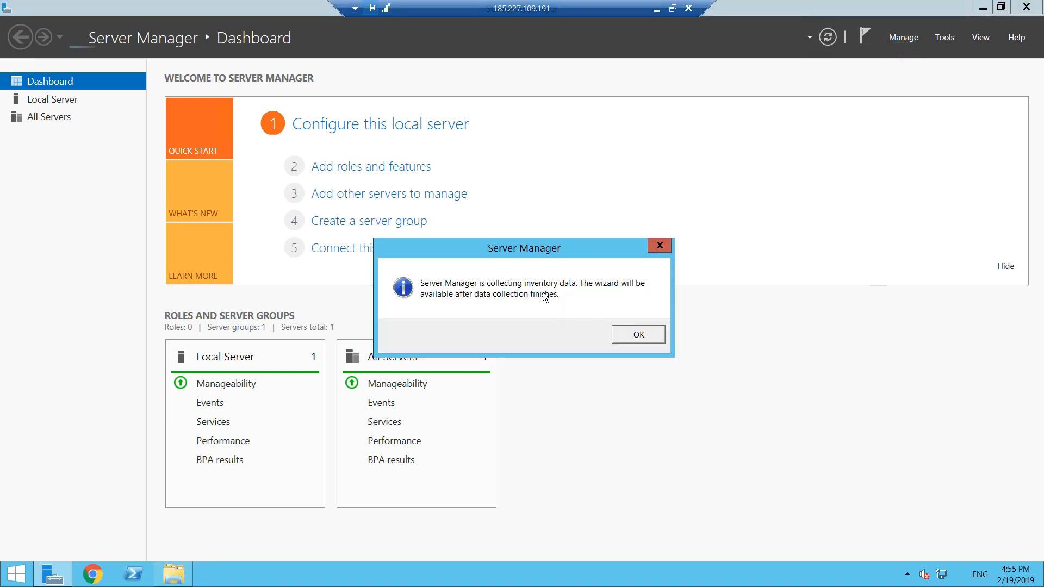
drag(634, 242, 719, 229)
click(719, 319)
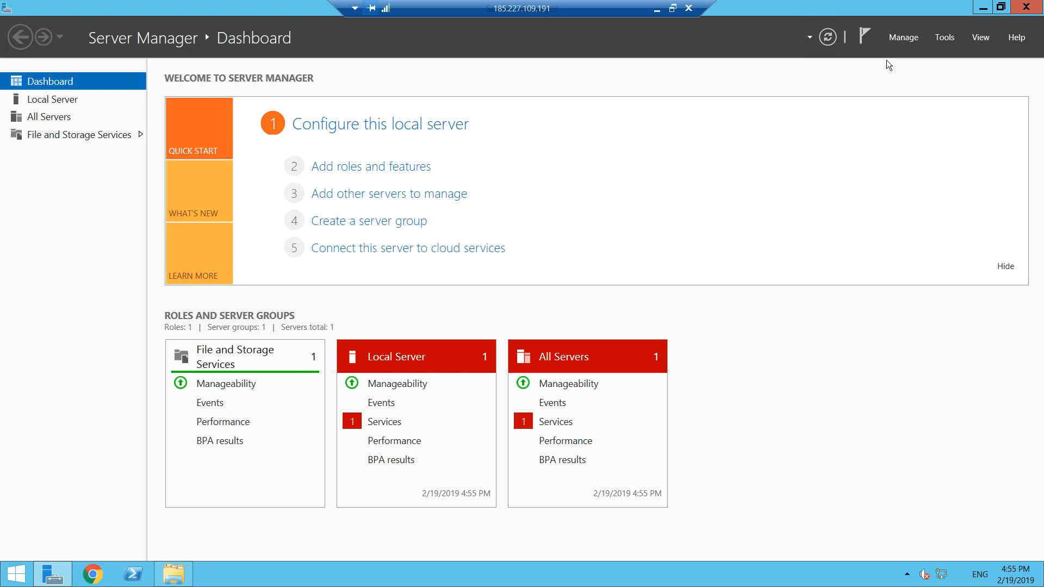
- Start the Add Roles and Features Wizard and accept the preselected installation type and destination server from the server pool
click(901, 38)
click(903, 39)
click(906, 38)
click(918, 56)
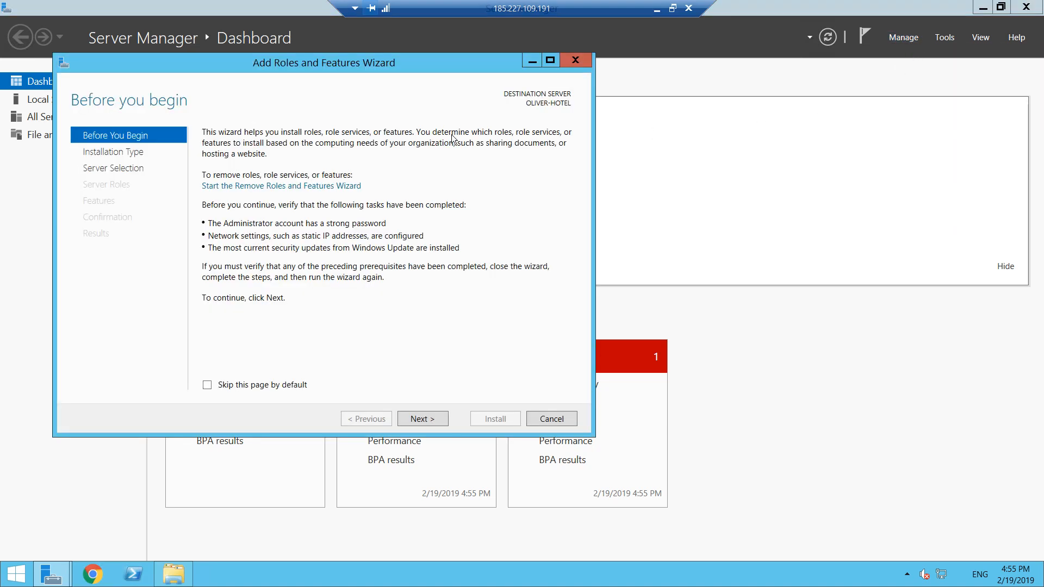
click(437, 422)
click(438, 420)
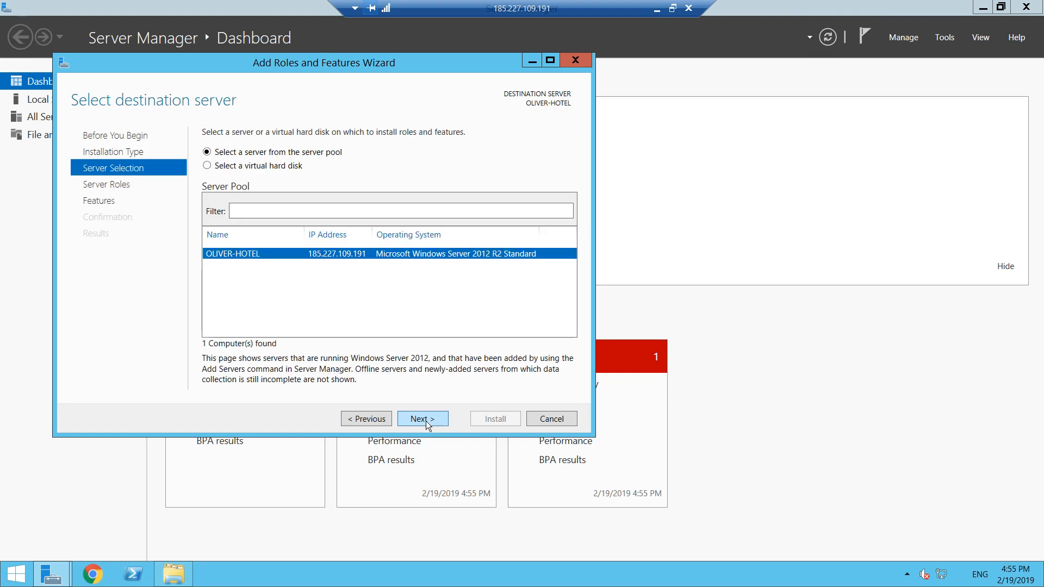
click(426, 420)
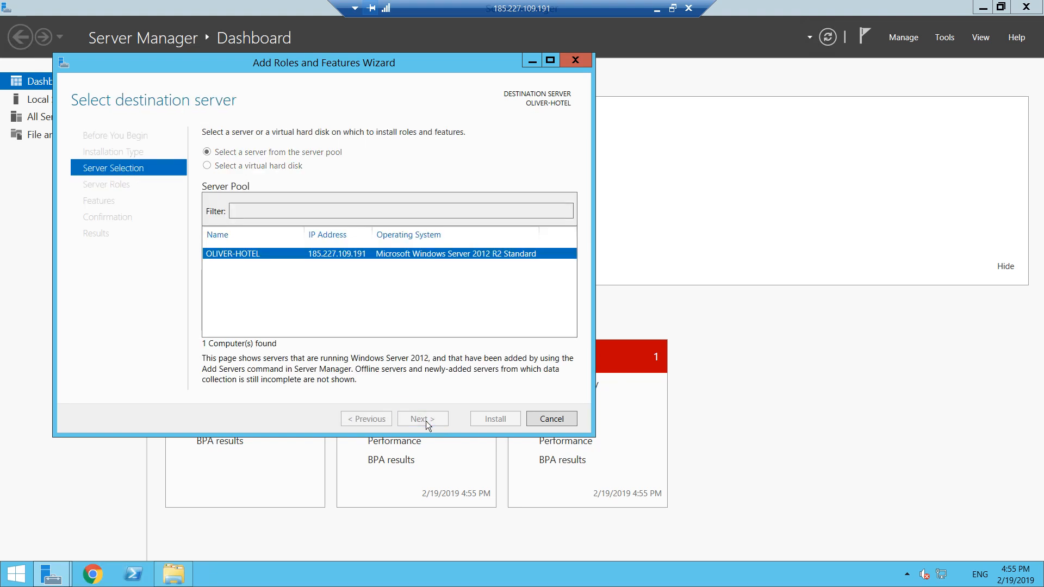
- Select the Web Server (IIS) role with its required management tools and leave the optional features unchanged
drag(412, 225, 409, 289)
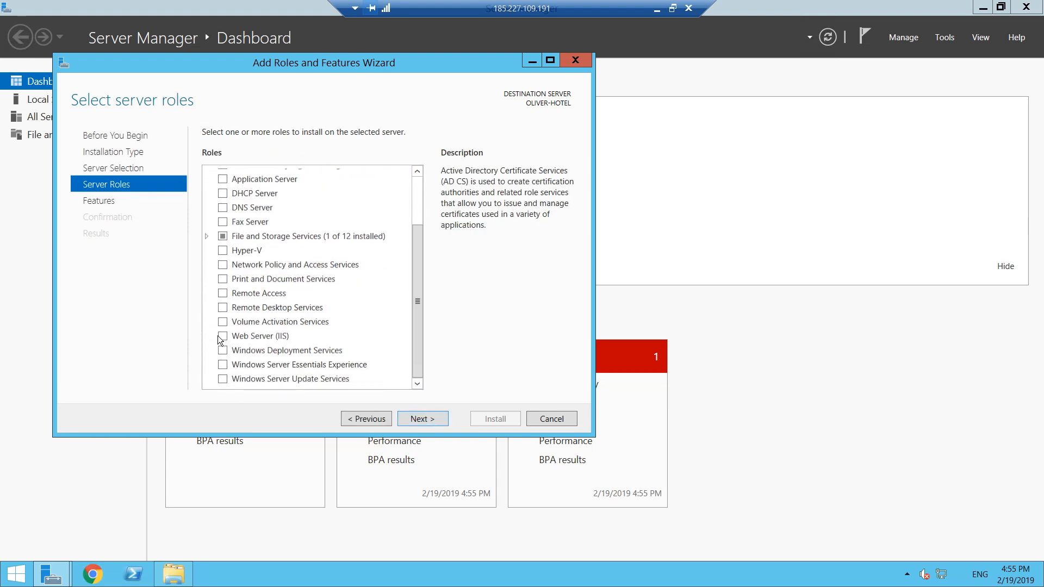
click(223, 337)
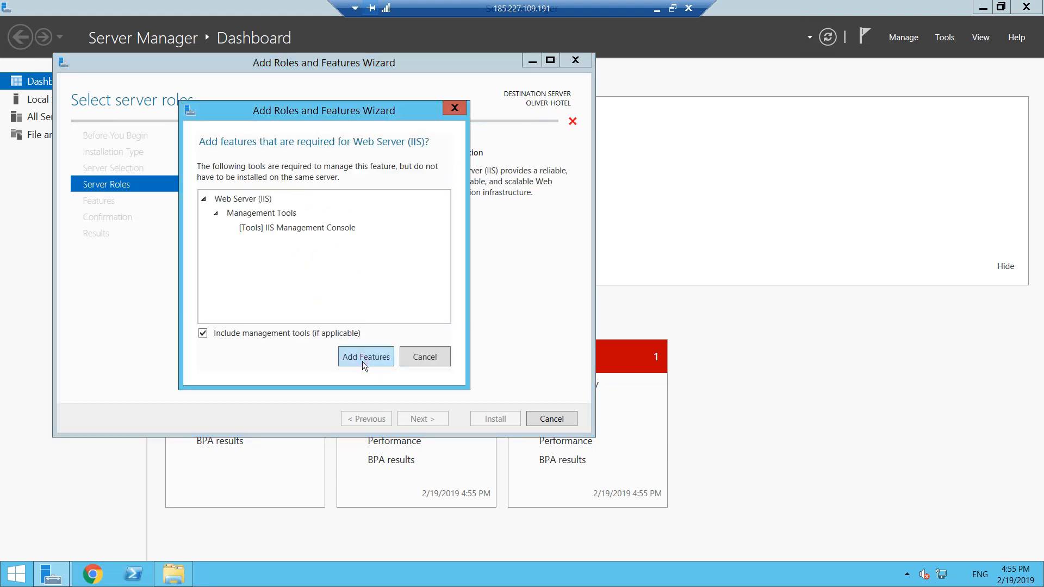
click(362, 361)
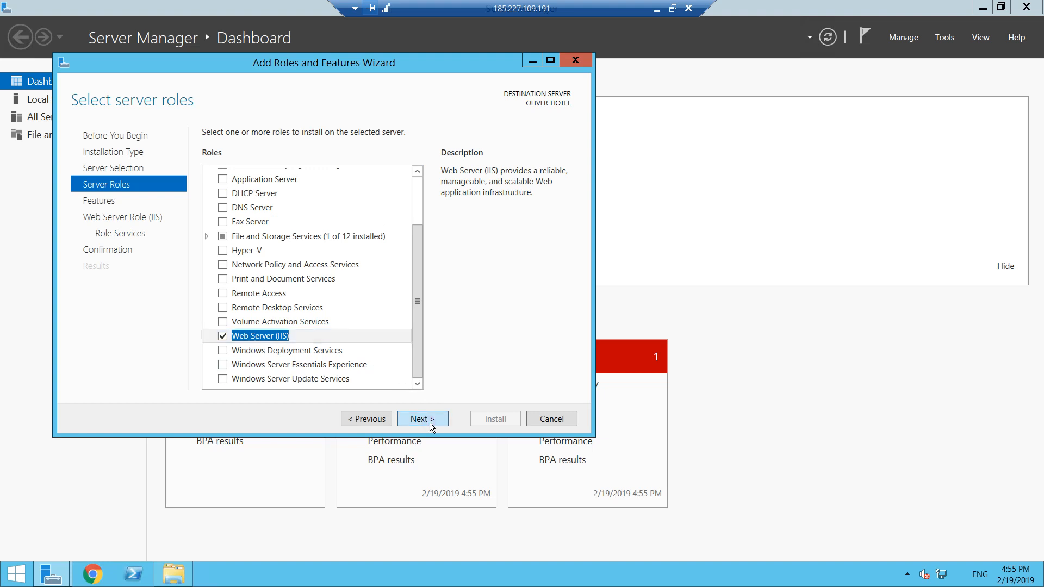
click(430, 419)
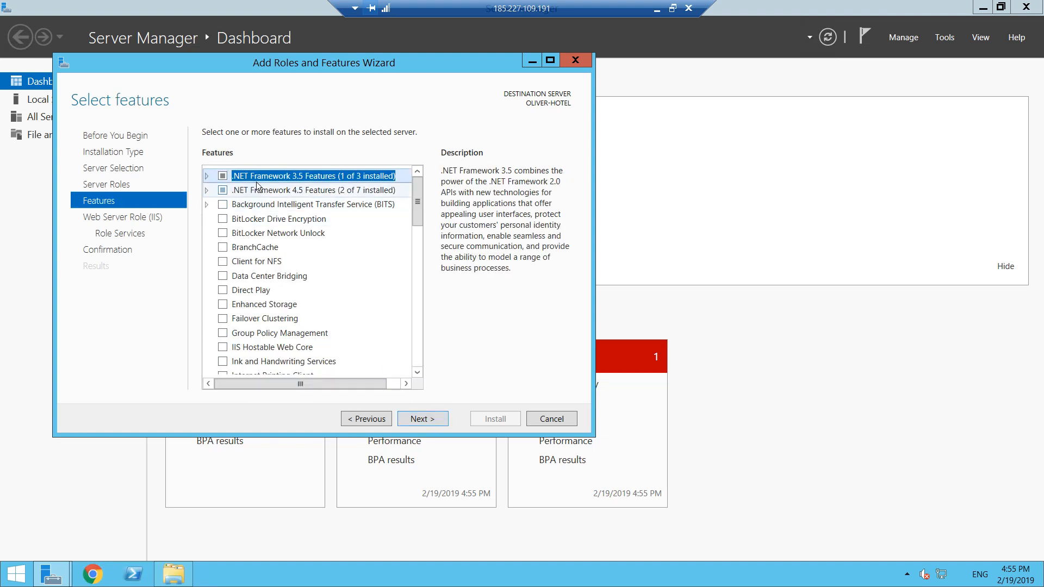
click(427, 420)
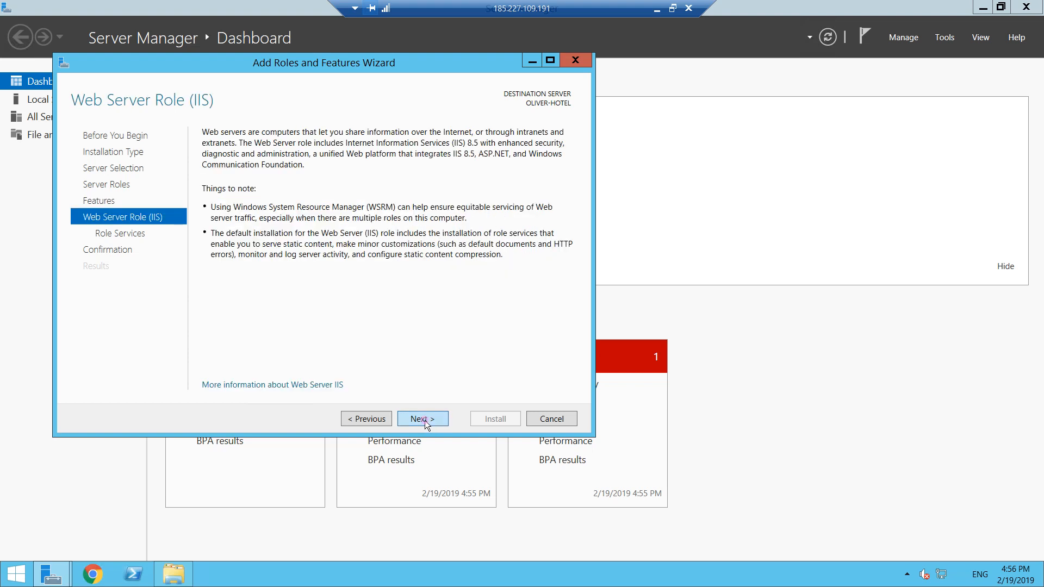
- Add the Management Service role service with its required ASP.NET 4.5 feature, and install the selected roles and features
click(425, 420)
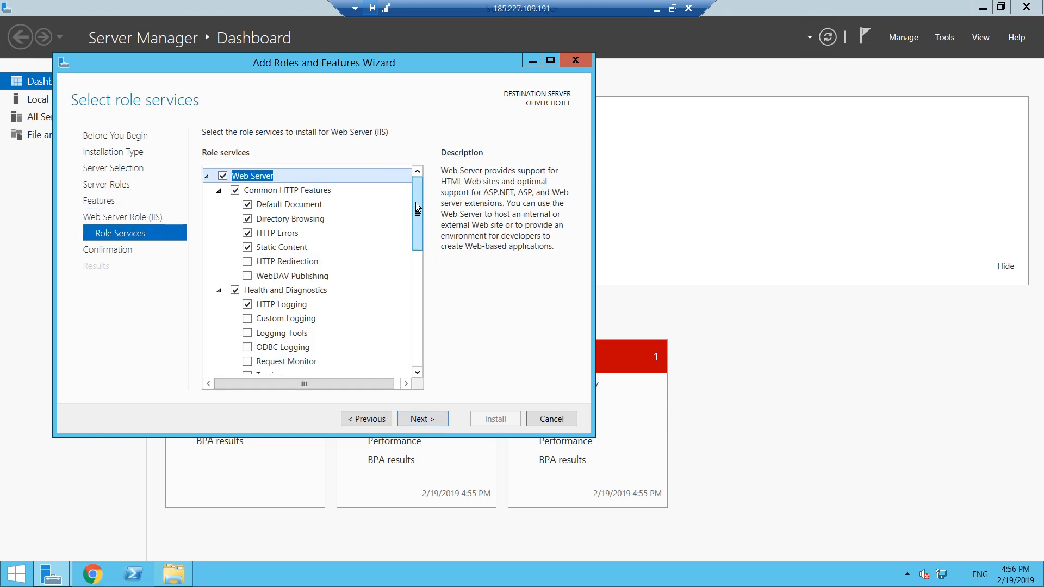
drag(415, 202, 413, 344)
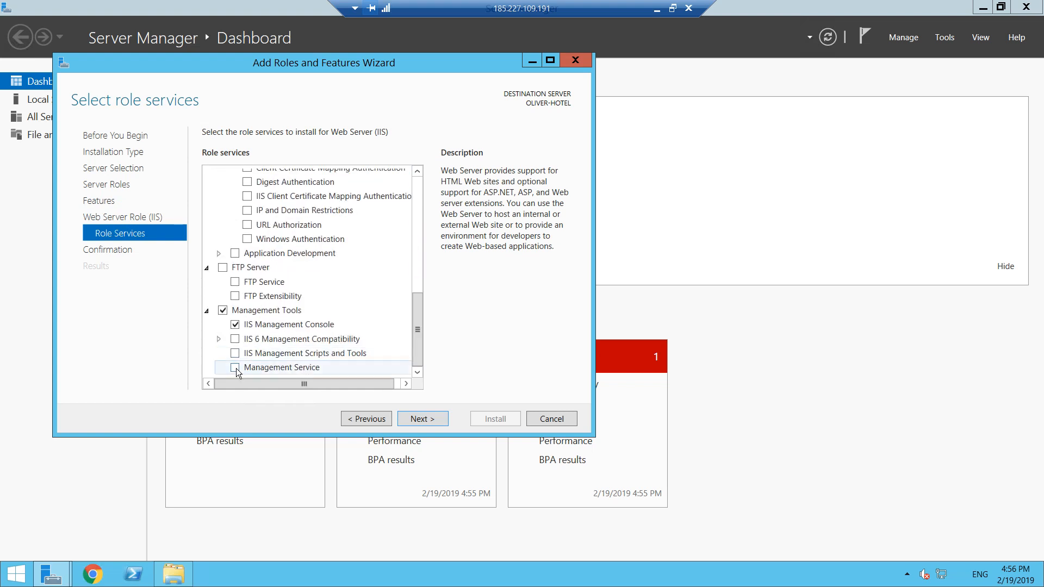
click(235, 367)
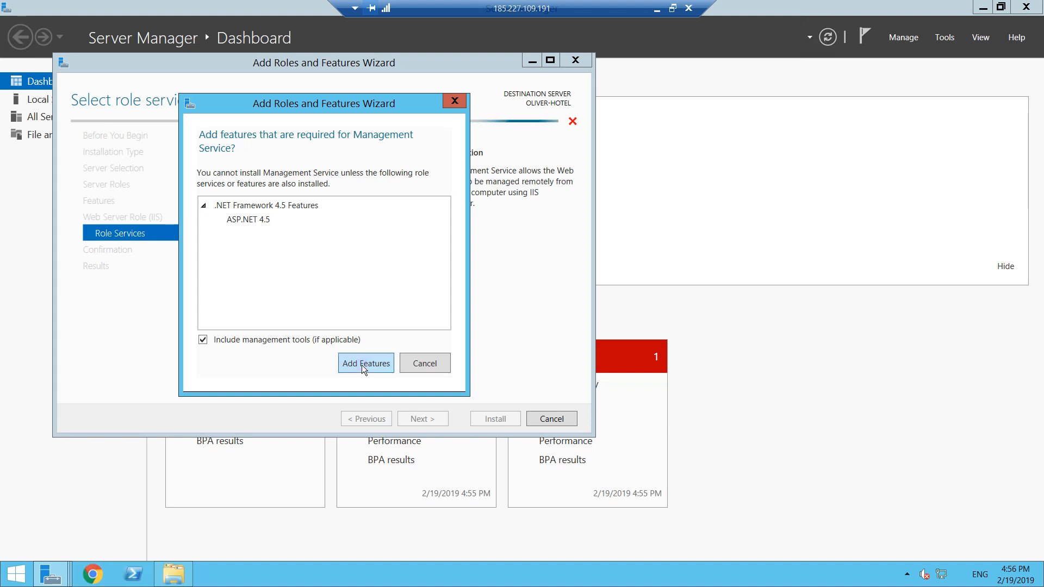
click(361, 364)
click(430, 421)
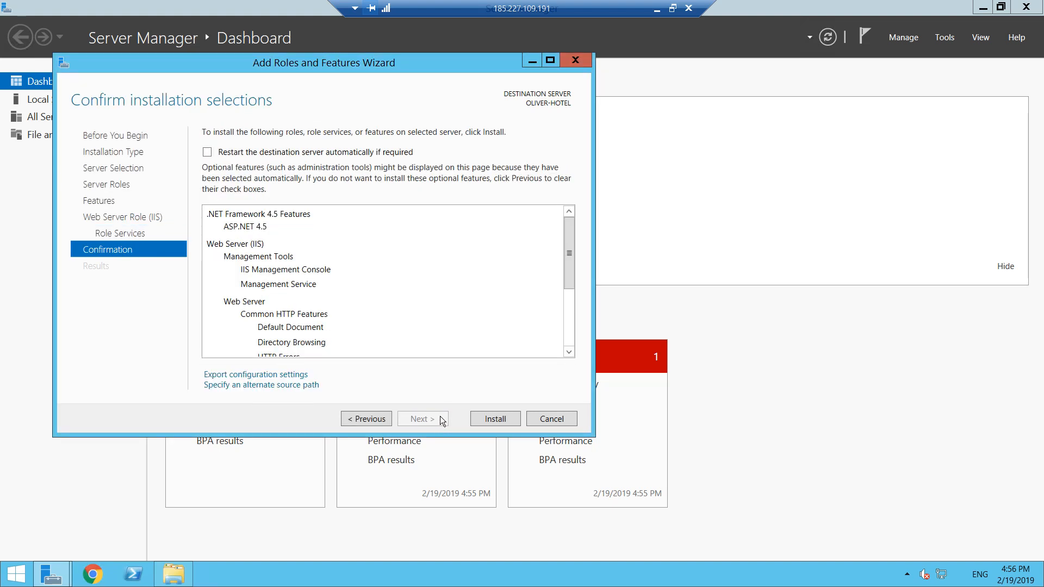
click(494, 419)
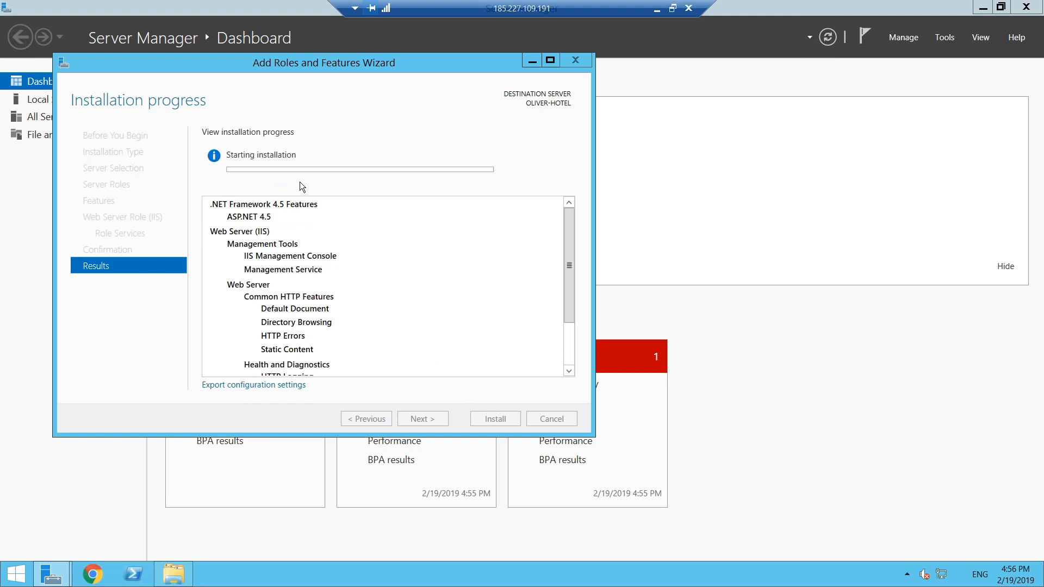
mouse_move(571, 237)
mouse_down()
mouse_move(571, 299)
mouse_move(571, 226)
mouse_up()
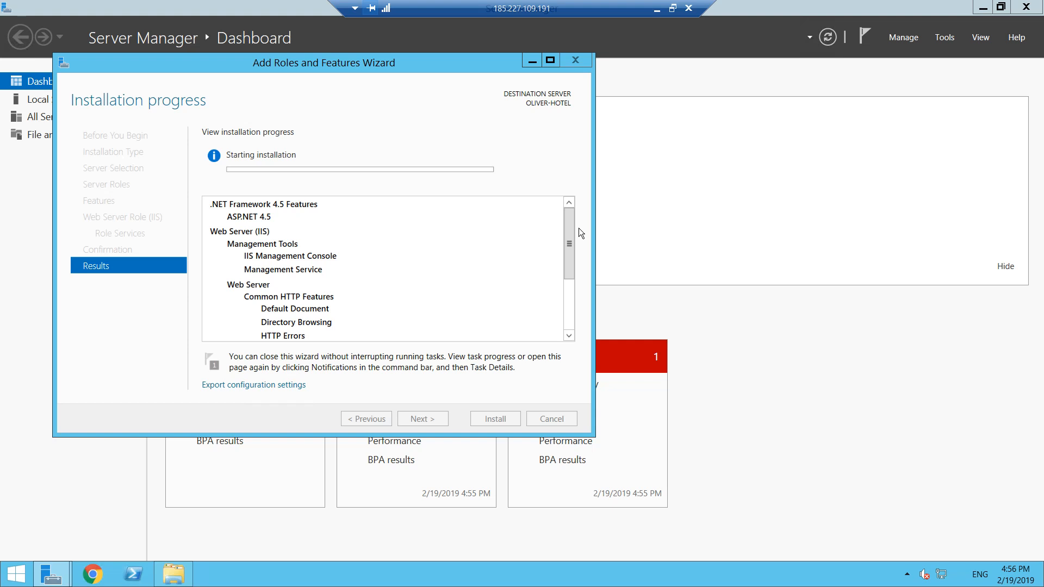
click(670, 11)
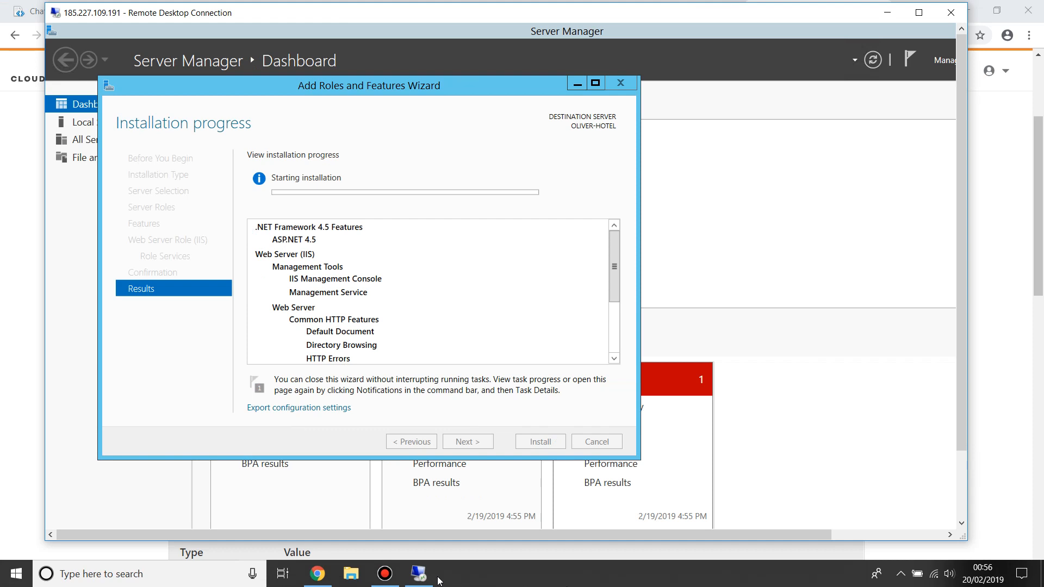
click(385, 574)
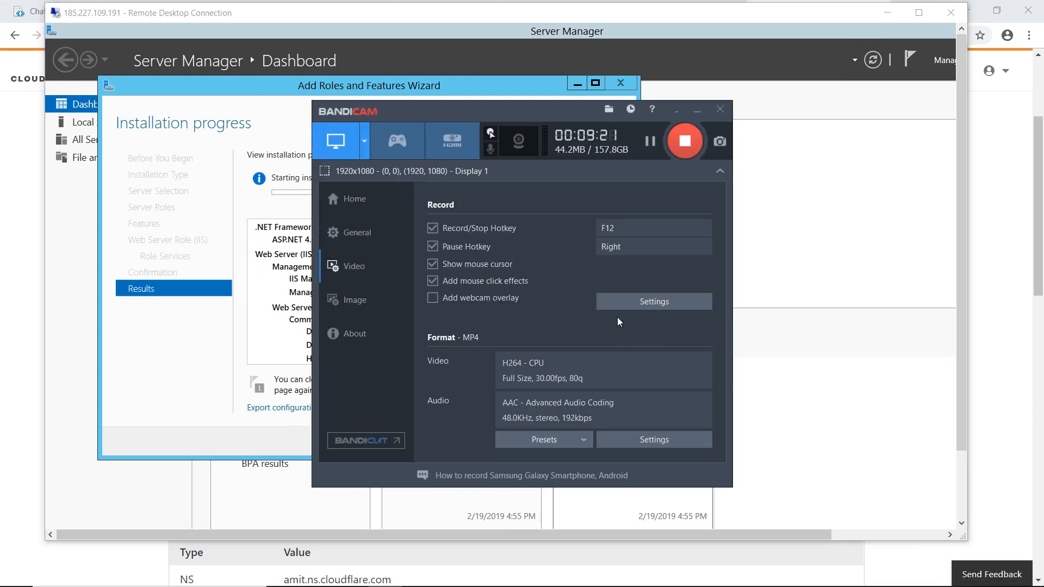
click(649, 142)
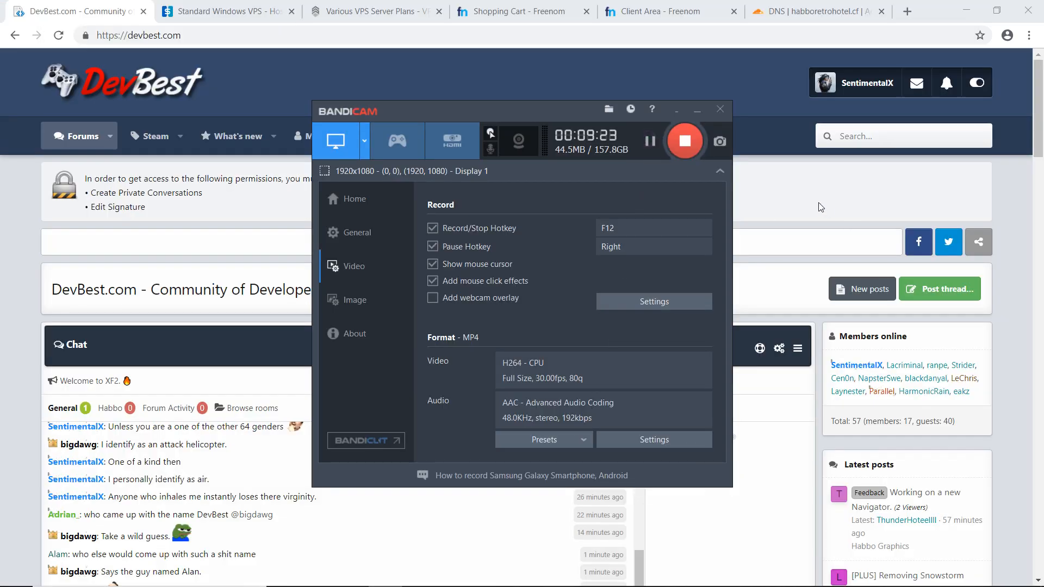
- Return to the VPS session, maximize it and close the finished Add Roles and Features Wizard
key(alt+Tab)
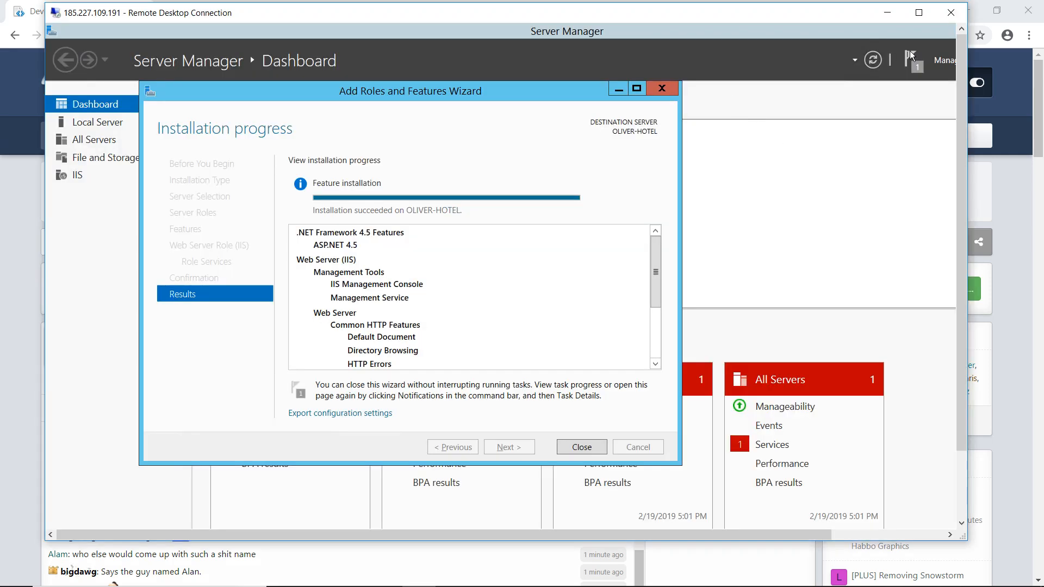
click(918, 13)
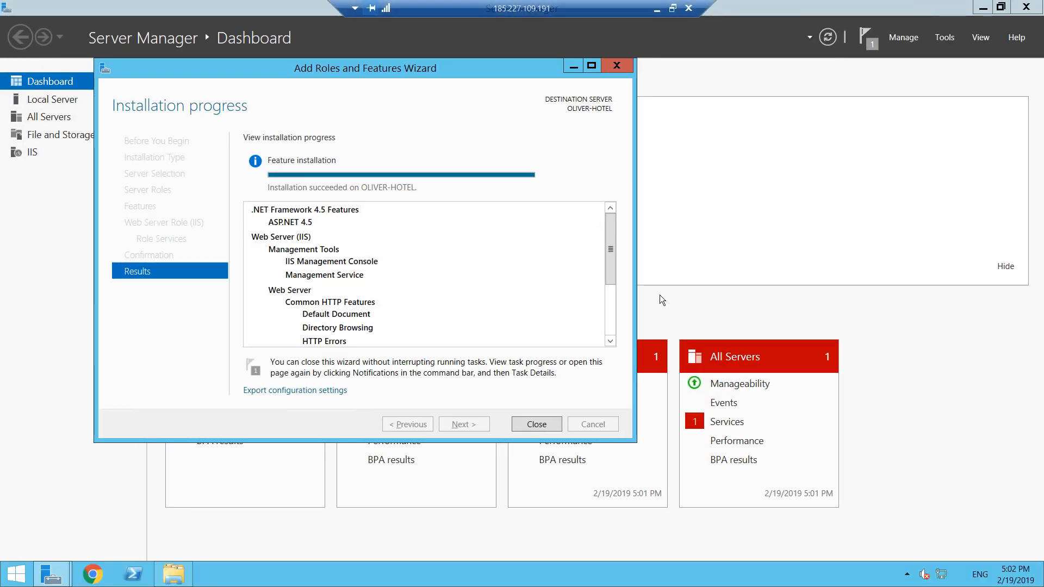
click(542, 425)
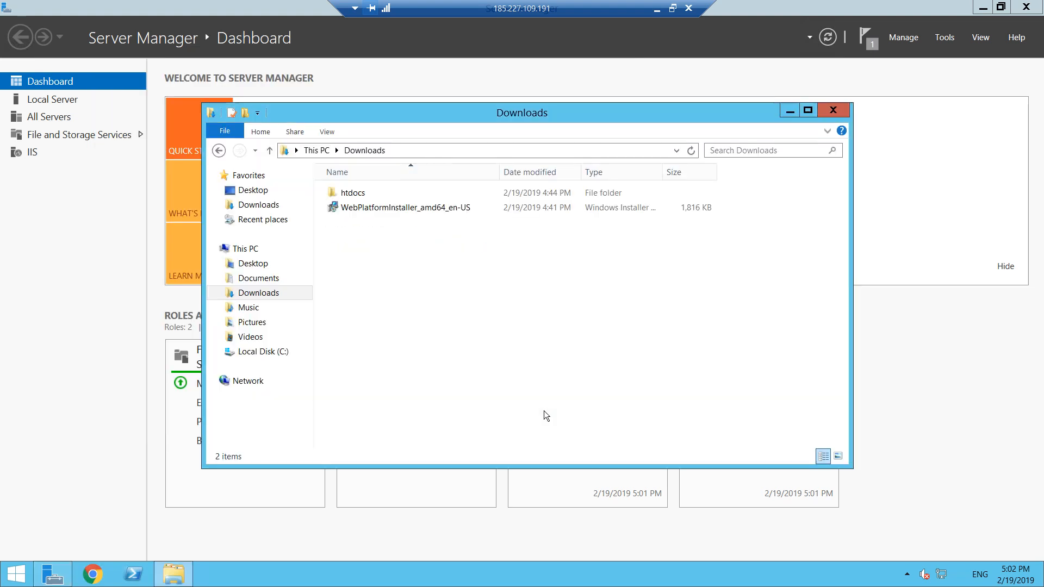
- Close Server Manager and run the WebPlatformInstaller_amd64_en-US package from the Downloads folder
click(1023, 7)
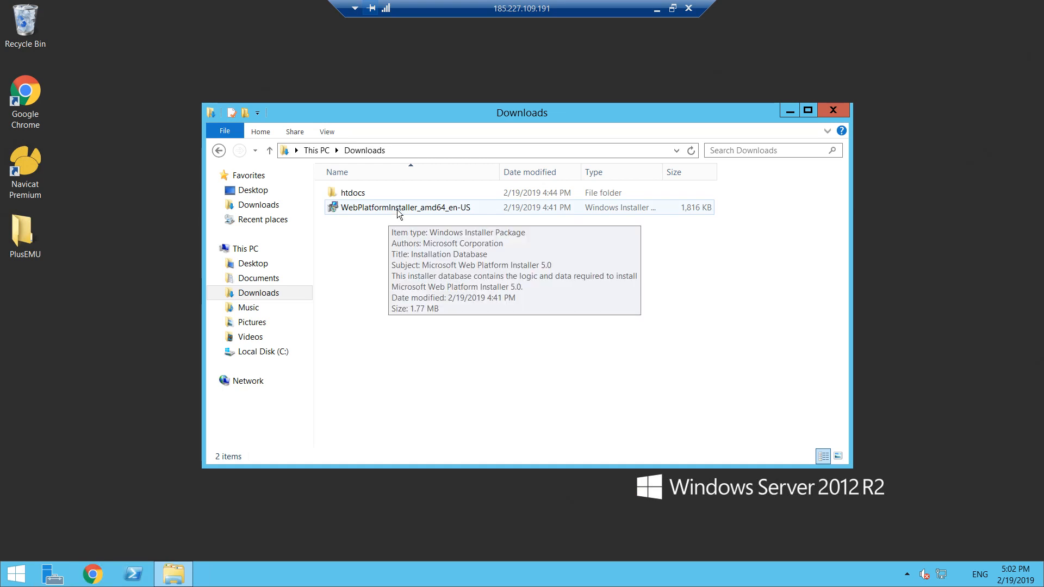
double_click(397, 209)
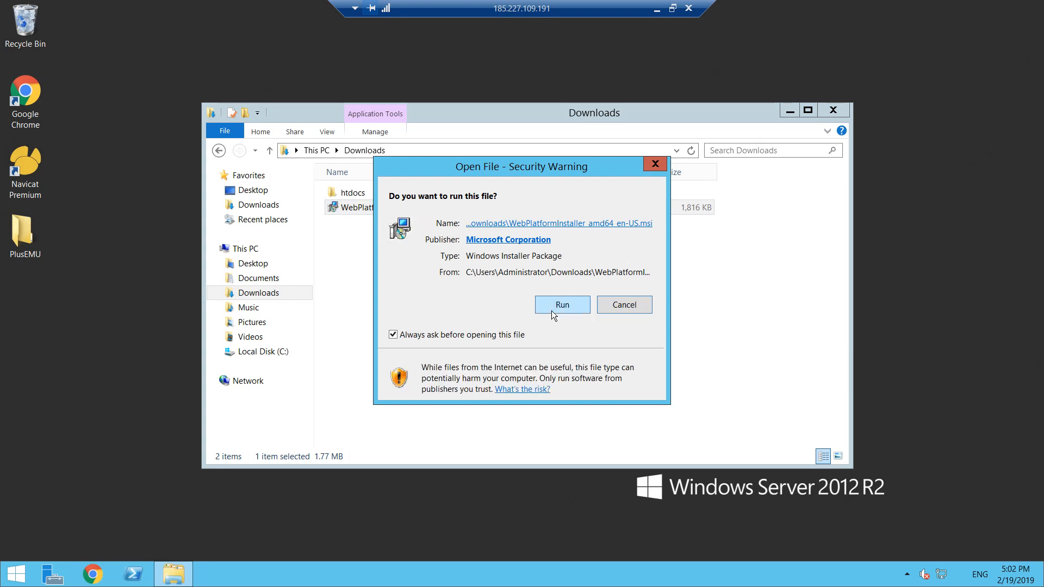
click(552, 306)
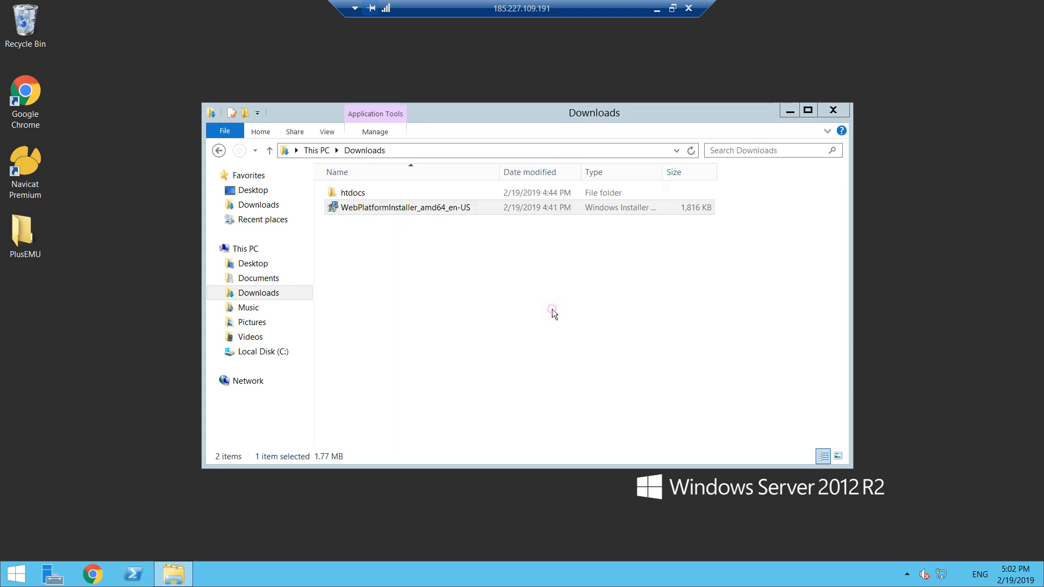
- Accept the license agreement in the Microsoft Web Platform Installer 5.0 setup and start its installation
click(673, 8)
drag(522, 13, 496, 23)
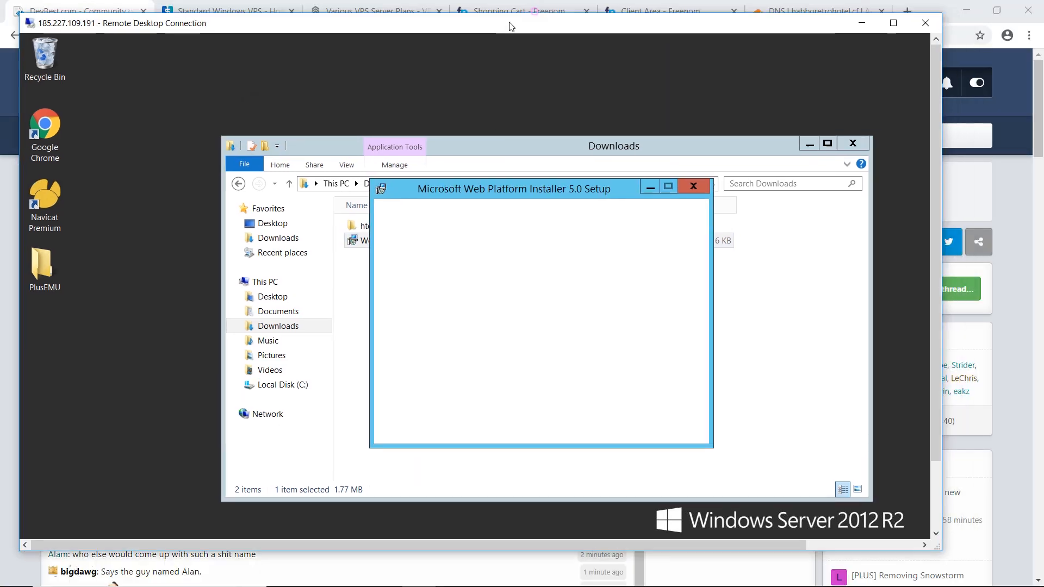
drag(495, 179, 494, 179)
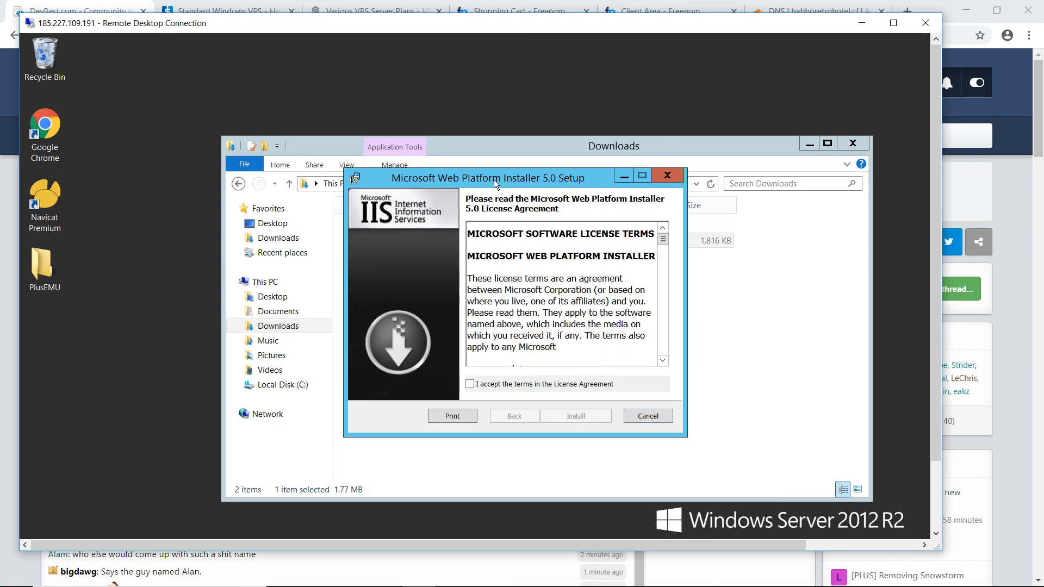
click(474, 389)
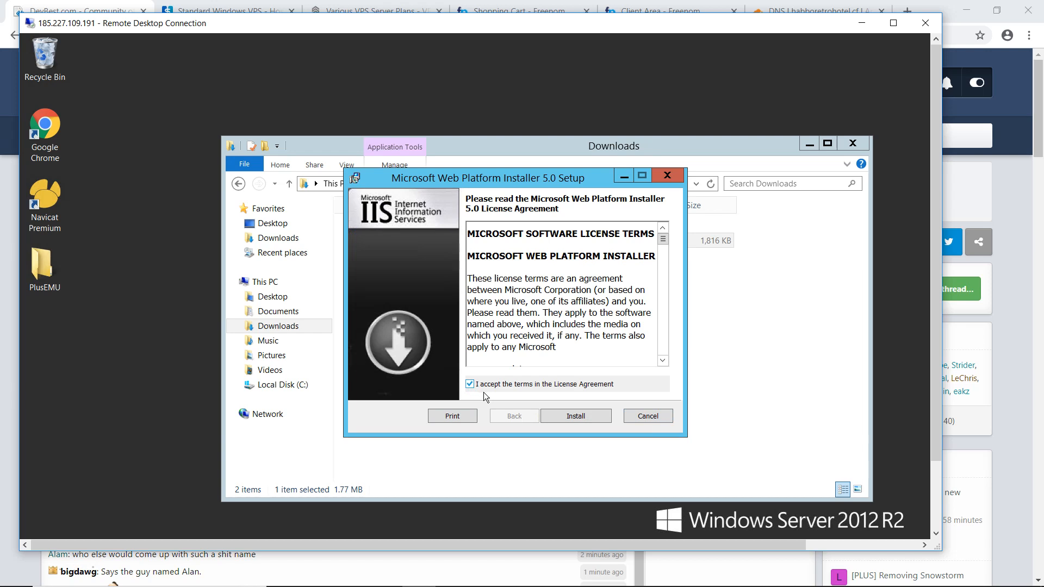
click(566, 419)
key(alt+Tab)
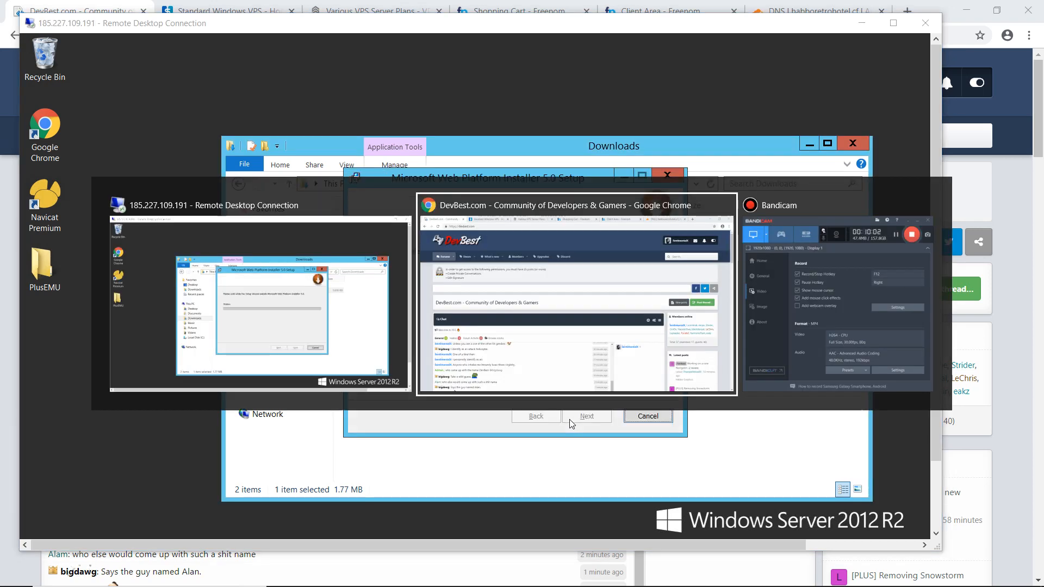
key(alt+Tab)
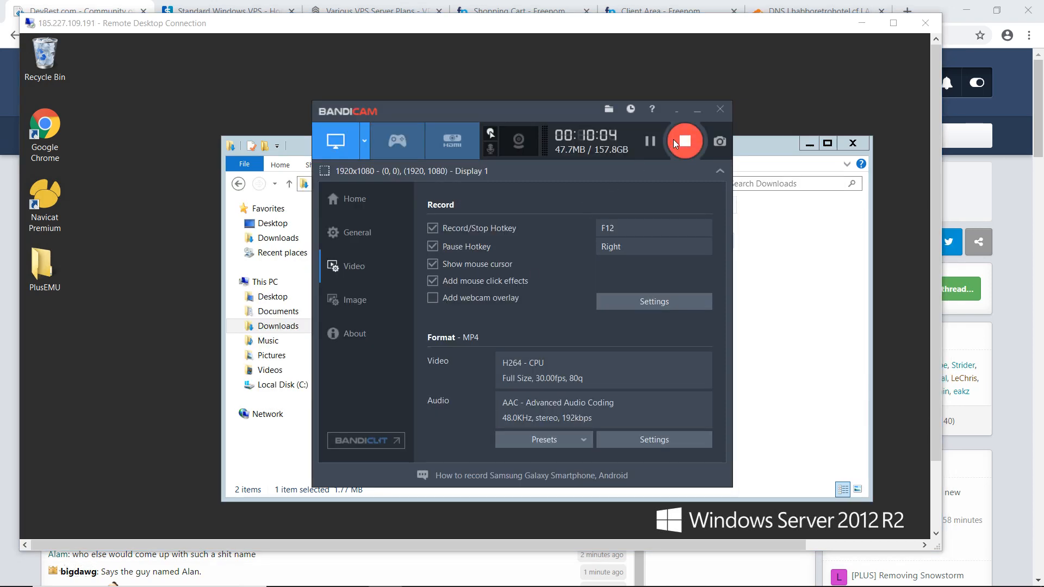
click(648, 140)
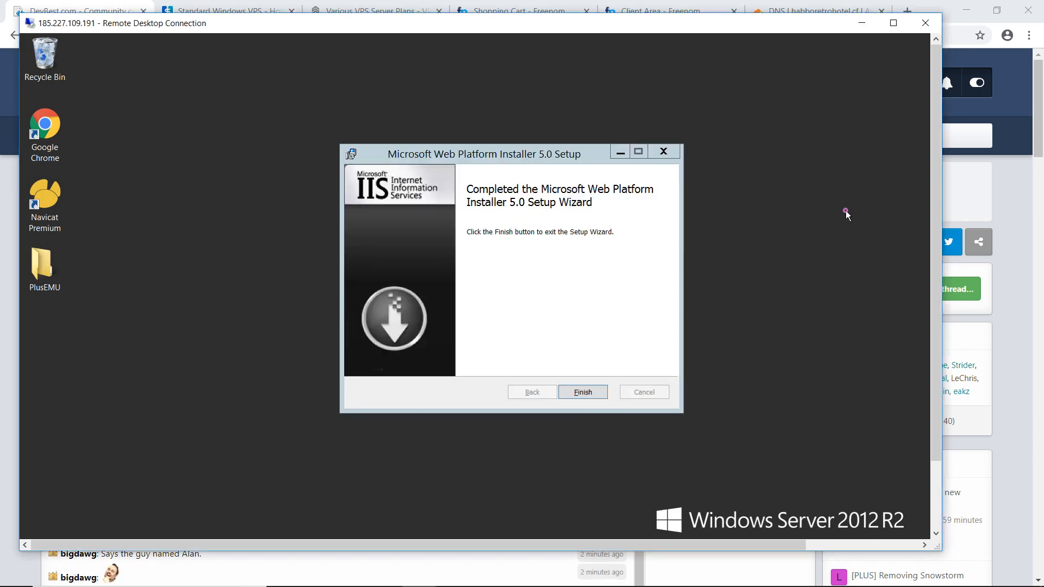
- Close the finished setup wizard in the maximized VPS session, and search for and launch Microsoft Web Platform Installer
click(893, 24)
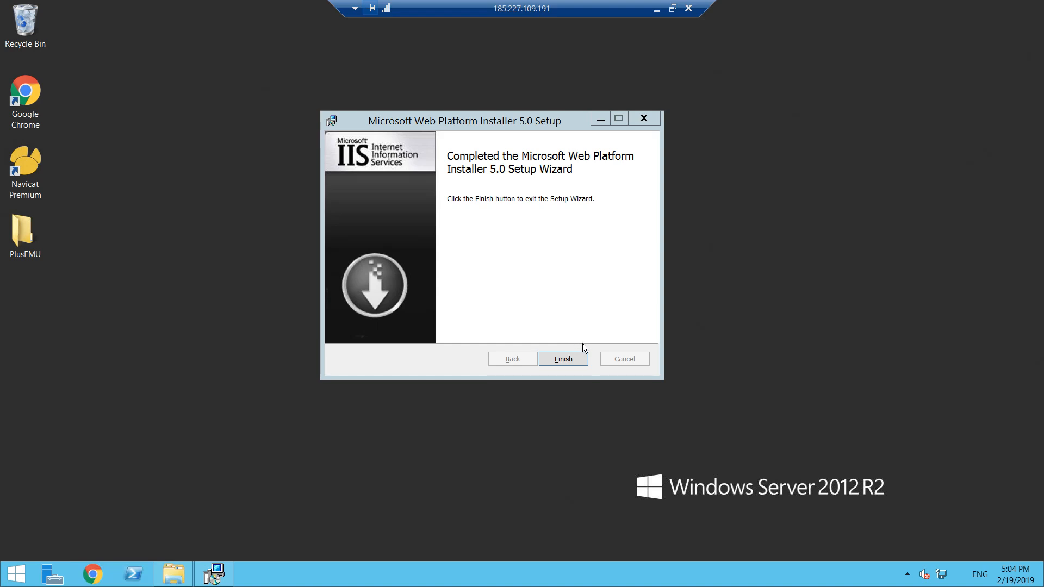
click(570, 358)
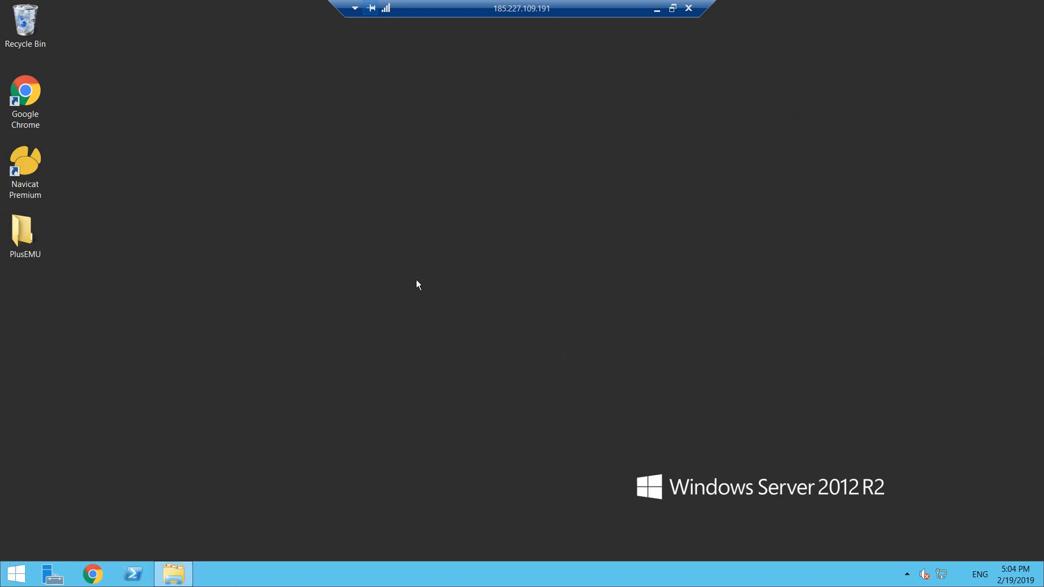
click(15, 572)
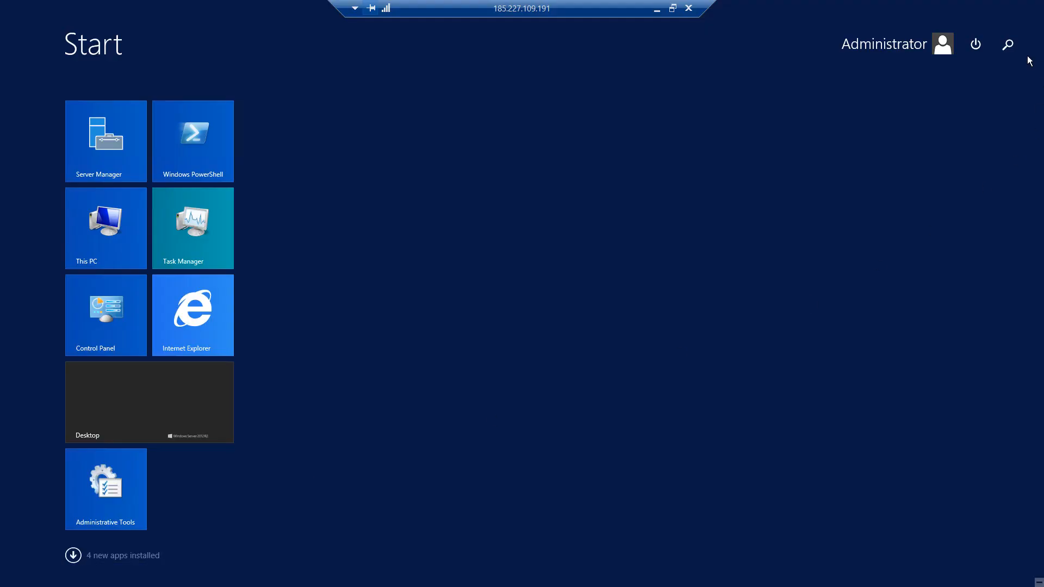
click(1007, 44)
text(m)
key(BackSpace)
text(erv)
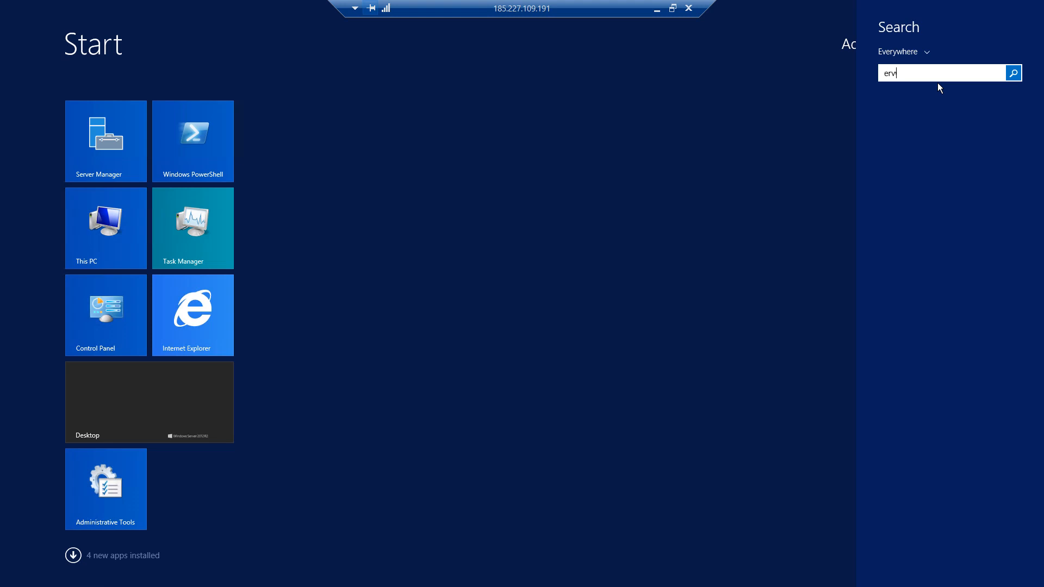
key(BackSpace)
key(BackSpace)
key(BackSpace)
text(microsoft )
text(serv)
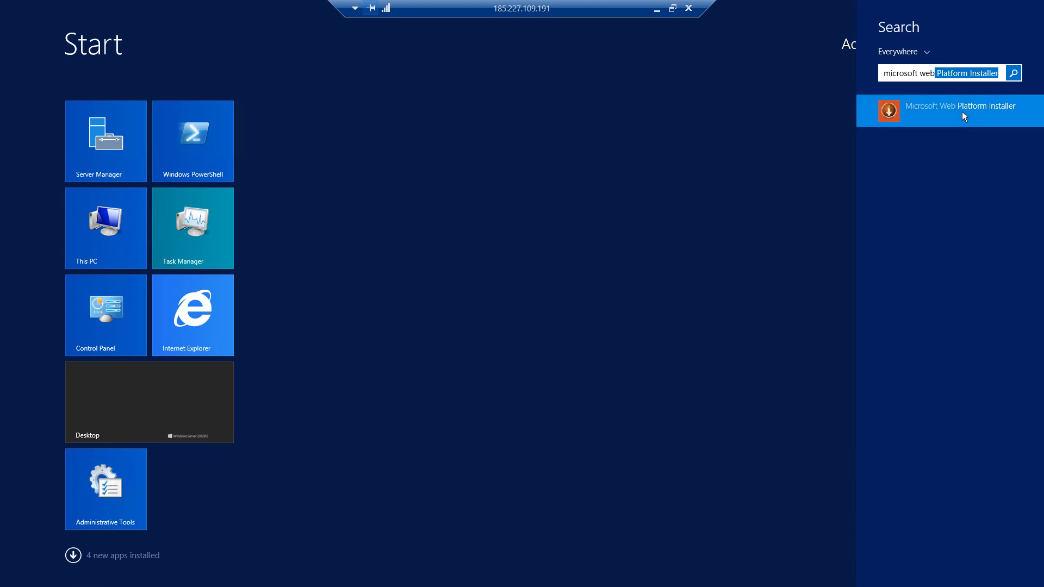
click(961, 112)
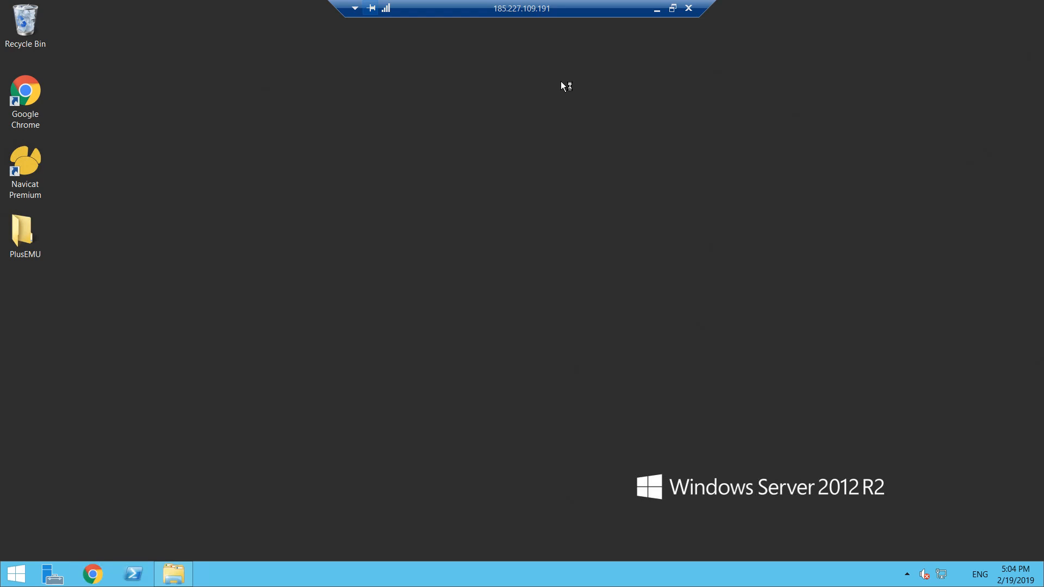
click(673, 8)
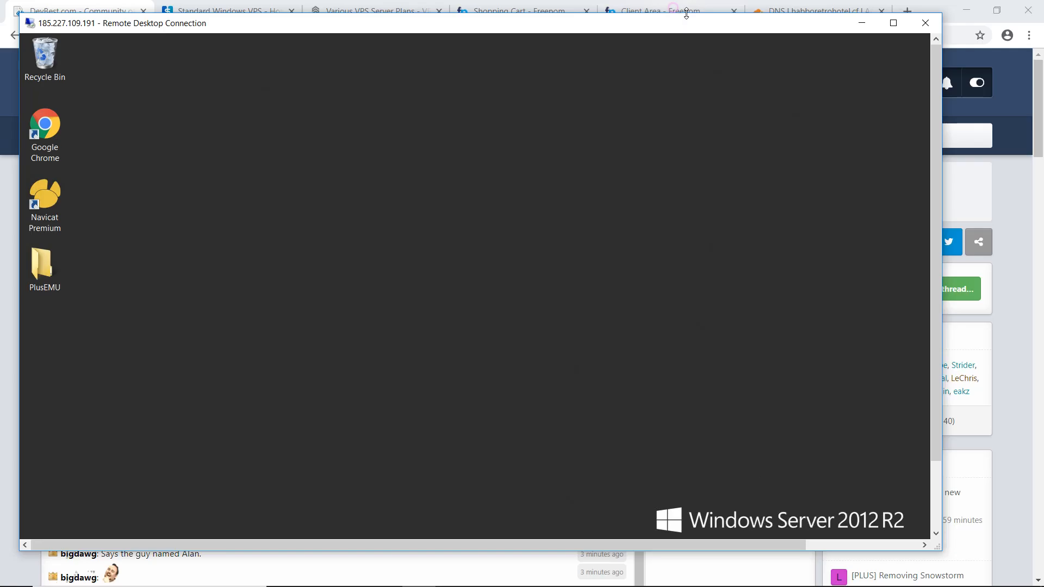
key(alt+Tab)
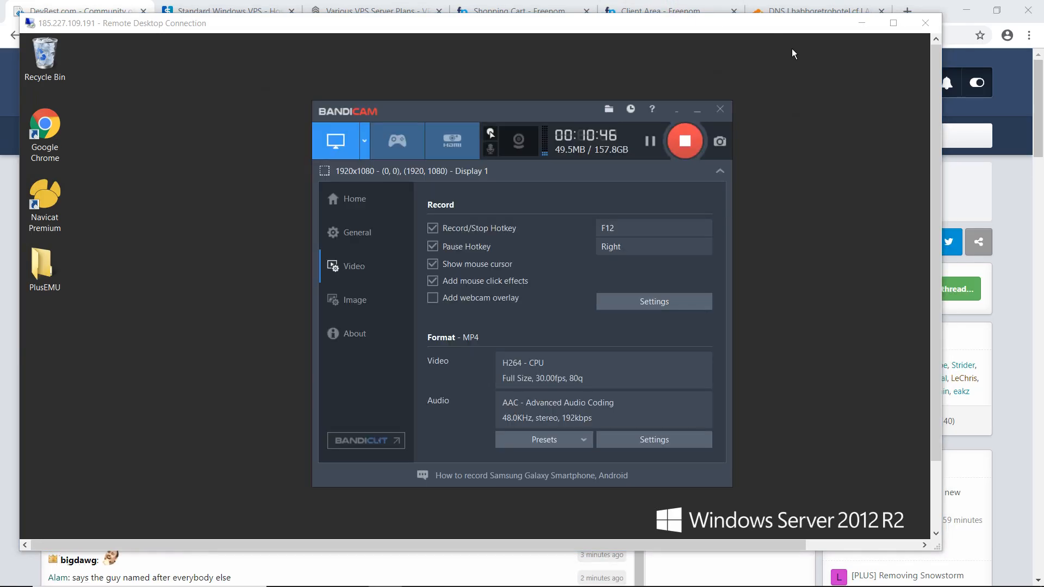
key(alt+Tab)
click(892, 22)
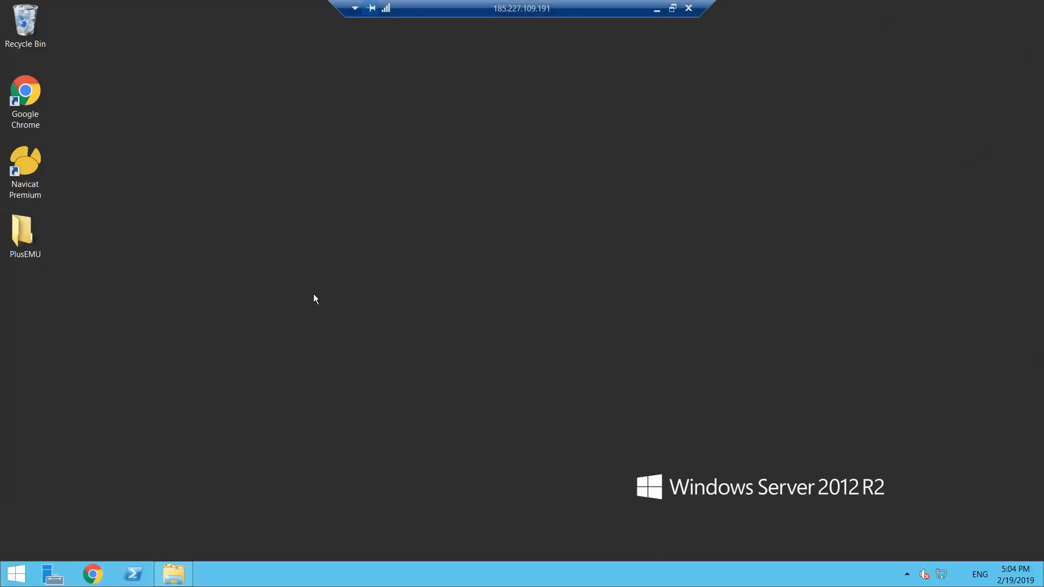
drag(345, 181, 501, 305)
drag(235, 202, 357, 286)
drag(494, 371, 380, 374)
drag(248, 314, 198, 289)
drag(198, 288, 412, 396)
mouse_move(412, 396)
mouse_down()
mouse_move(165, 282)
mouse_move(397, 387)
mouse_up()
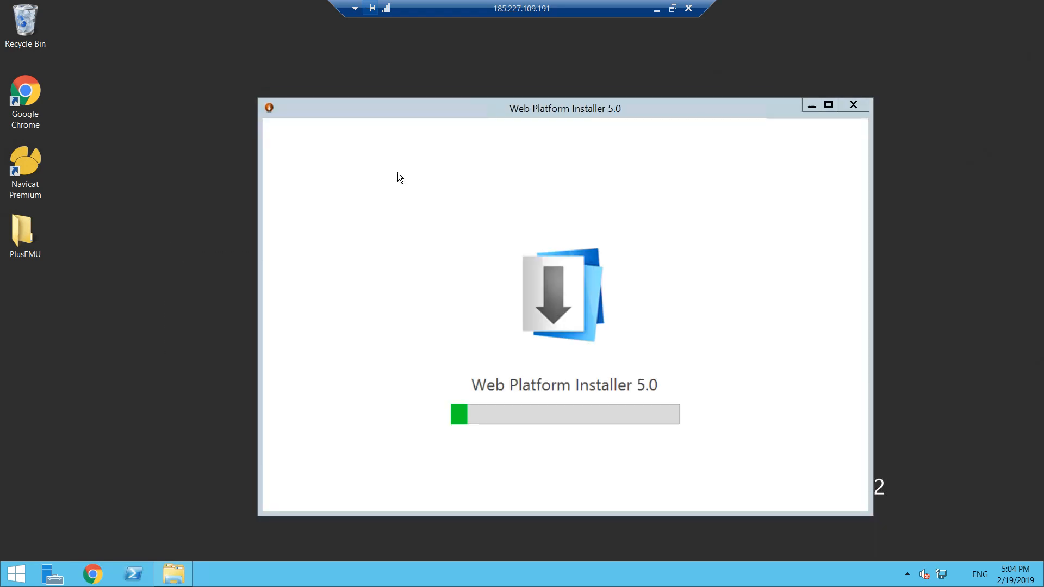
- Search Web Platform Installer for "URL Rewrite" and add URL Rewrite 2.1 to the items for installation
drag(524, 105, 490, 95)
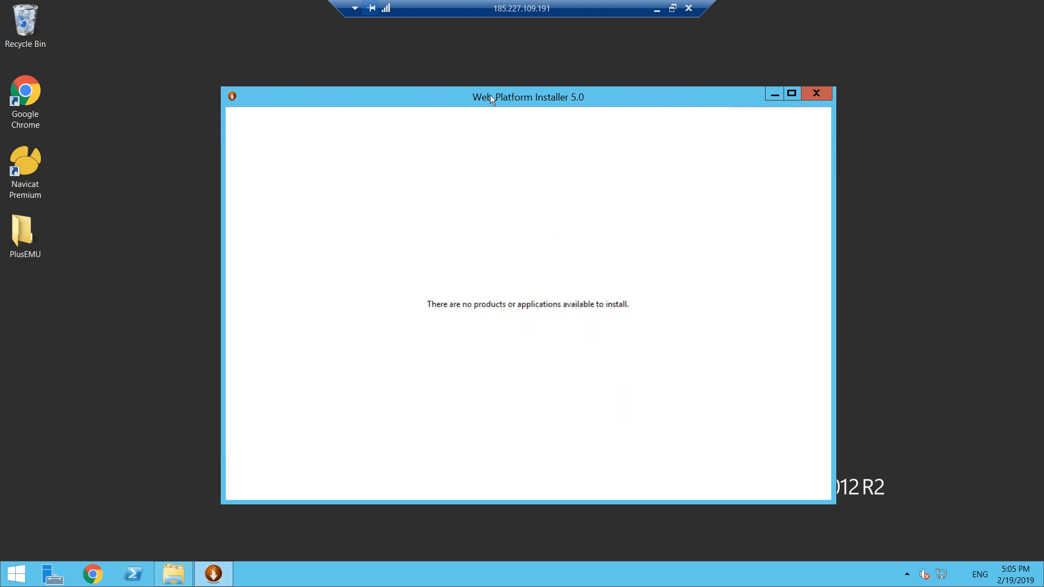
text(URL Rewrite)
key(Return)
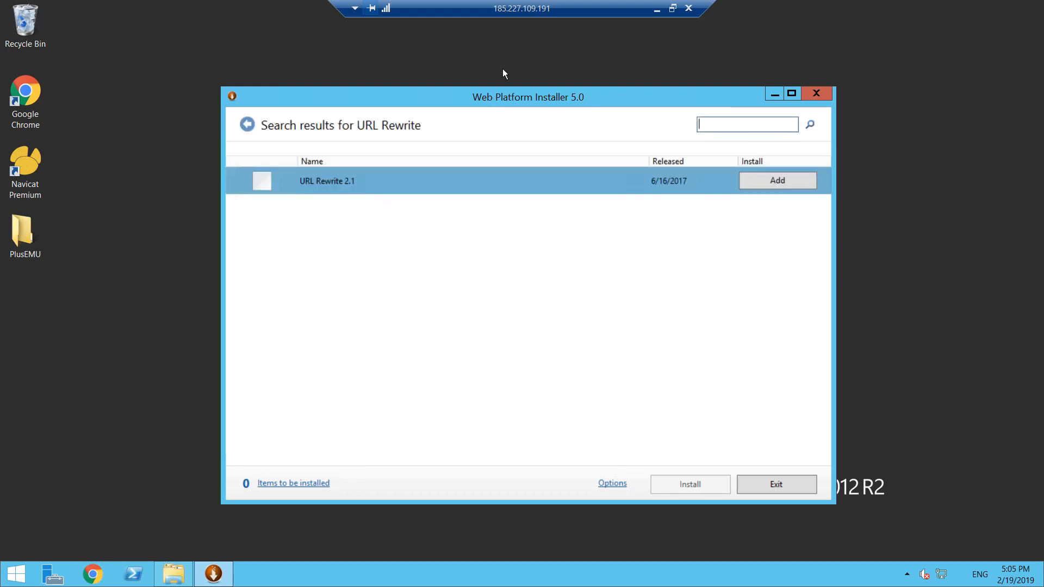
click(791, 185)
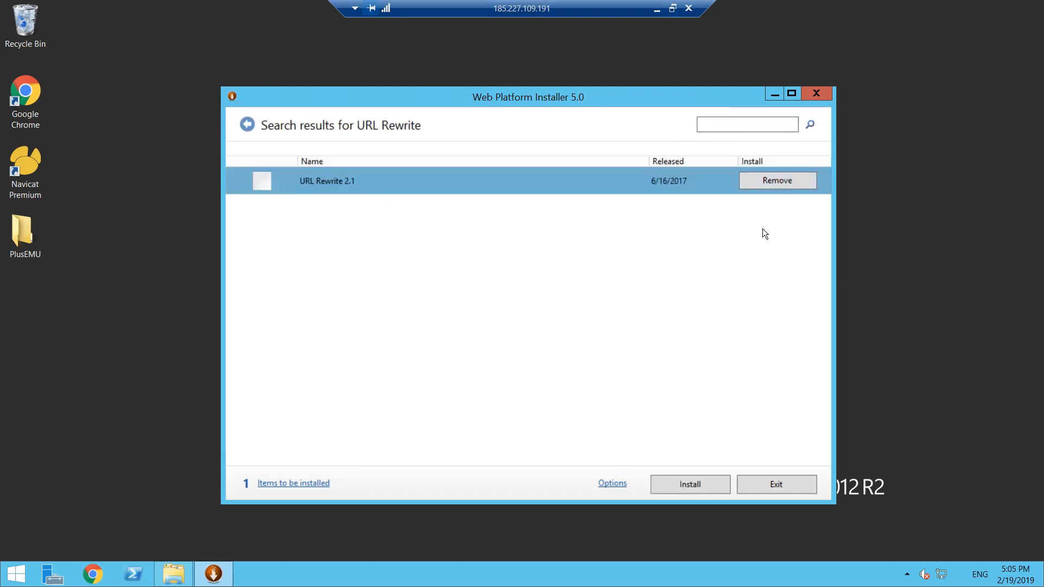
- Try to find the recommended IIS configuration by searching for "IIS Recomended"
click(761, 126)
text(IIS rECOME)
key(BackSpace)
key(BackSpace)
key(BackSpace)
key(BackSpace)
key(BackSpace)
key(BackSpace)
text(Recomended)
key(Return)
- Search for "Config" and add IIS Recommended Configuration to the items for installation
text(C)
key(BackSpace)
text(Config)
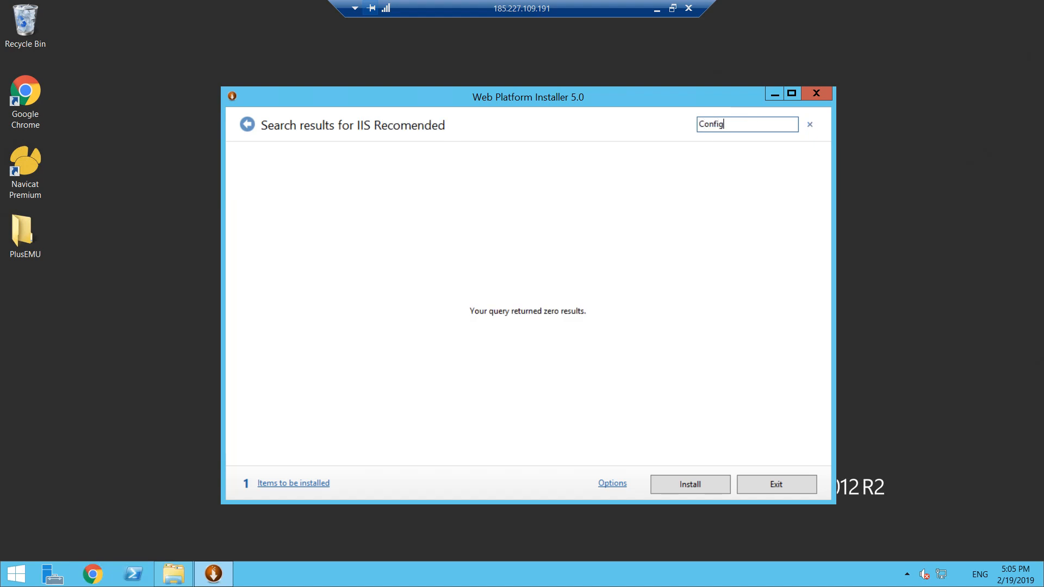
key(Return)
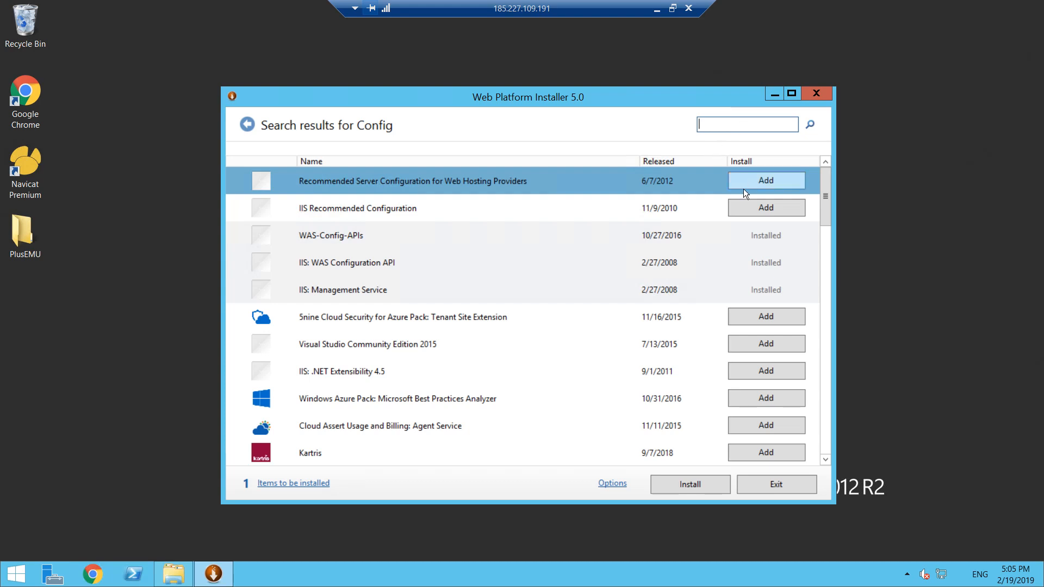
click(344, 207)
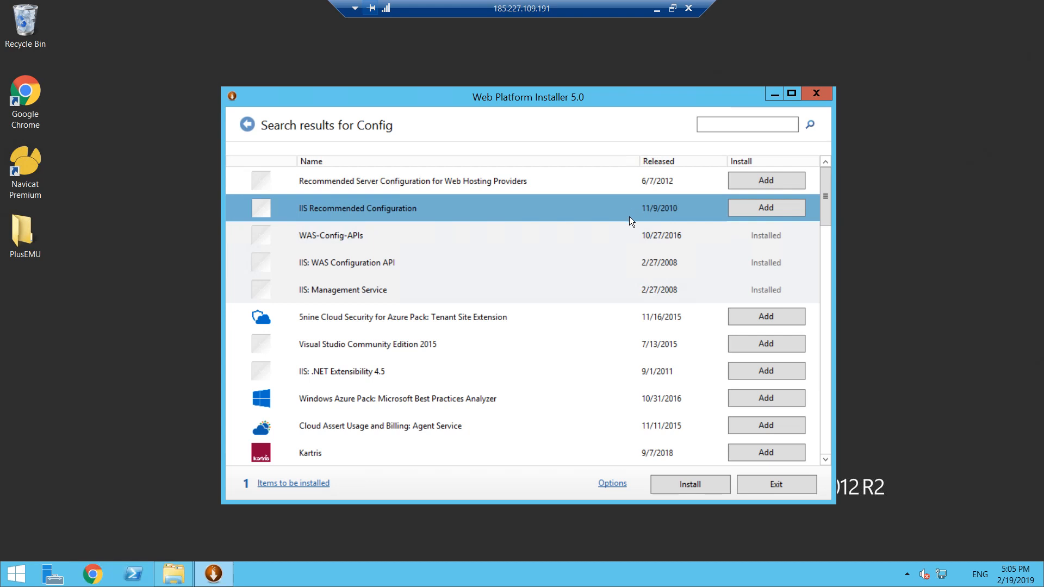
click(760, 208)
- Search for "MySQL 5.5" and add MySQL Windows 5.5 to the items for installation
click(736, 126)
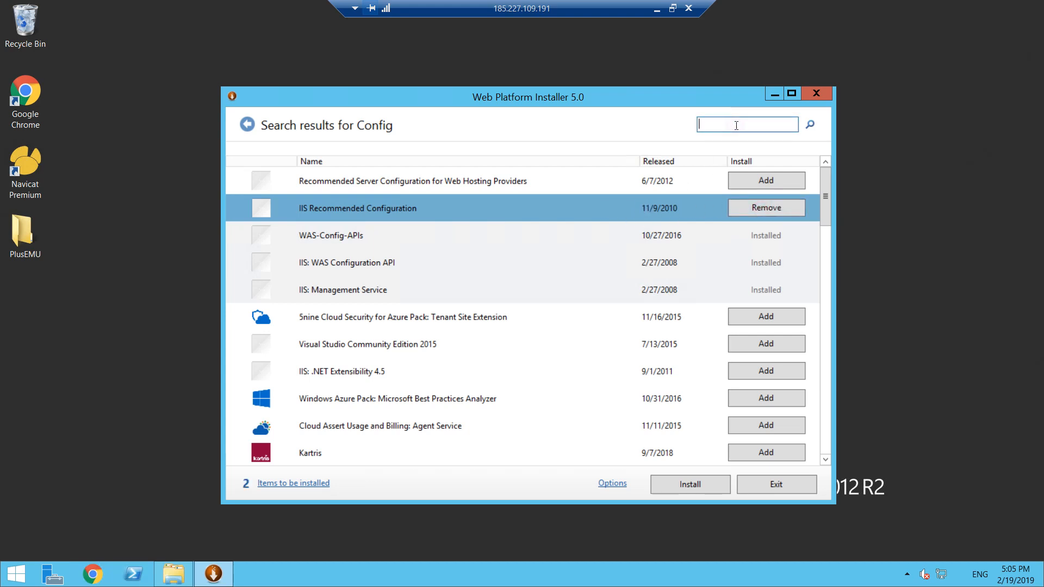
text(MySQL 5.5)
key(Return)
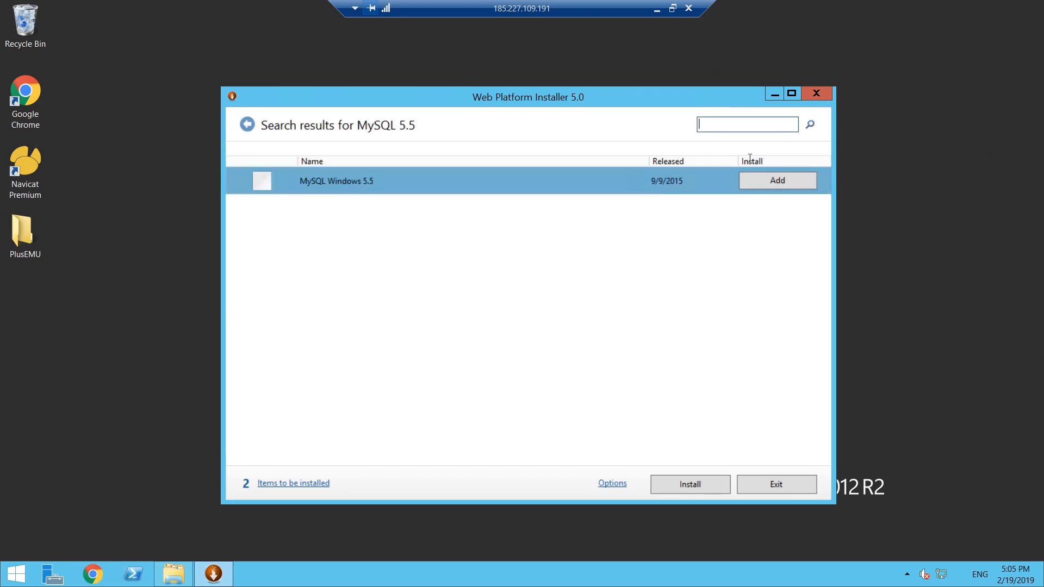
click(779, 184)
- Search for "PHP 5.6" and add PHP 5.6.31 to the items for installation
click(743, 126)
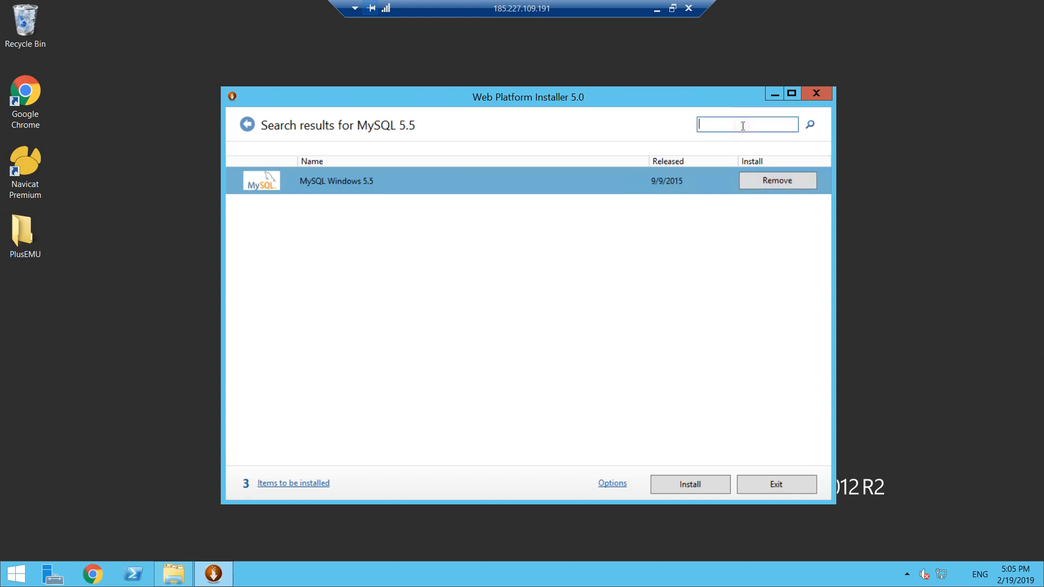
text(PHP)
key(BackSpace)
key(BackSpace)
text(HP 5.6)
key(Return)
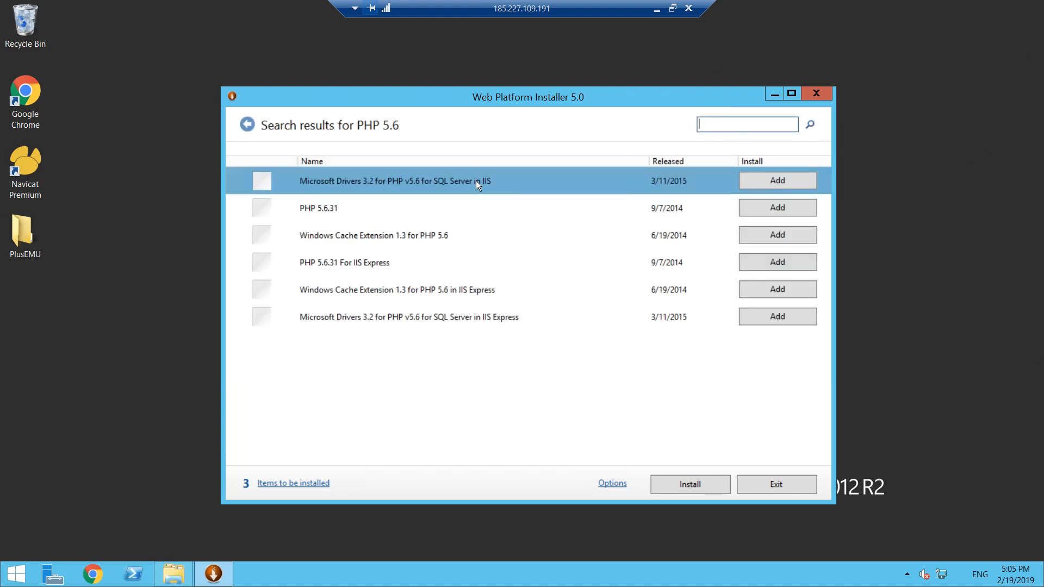
click(346, 210)
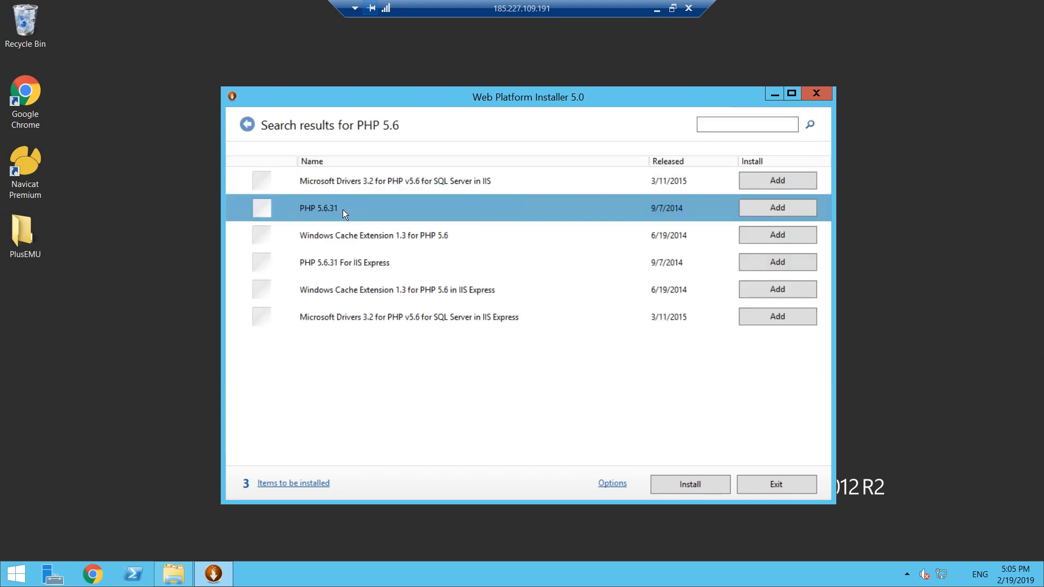
click(779, 213)
- Start the installation of the added items and enter and repeat the password for the MySQL root admin account
click(686, 489)
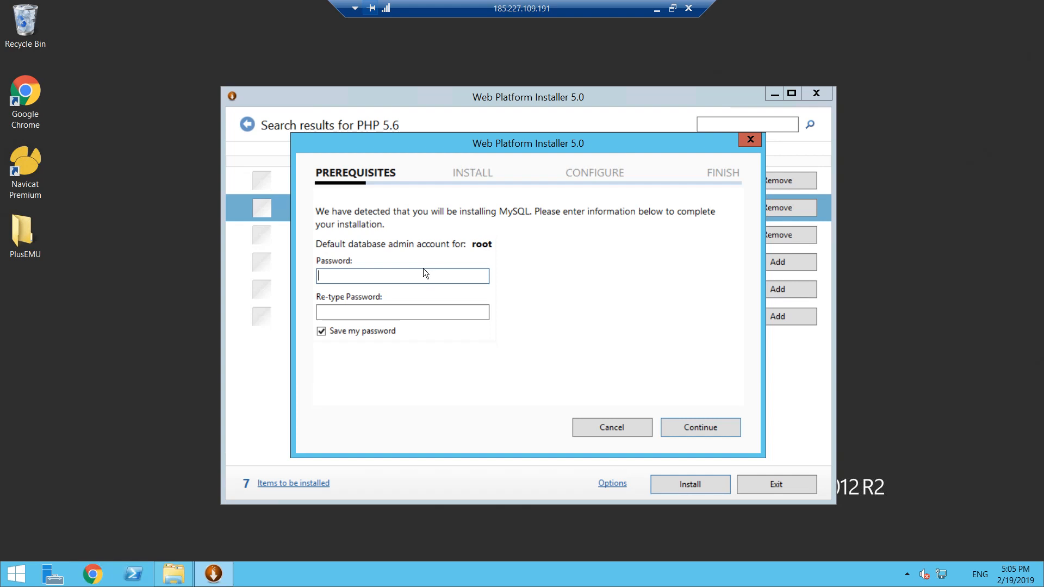
text(*****)
key(Tab)
text(*****)
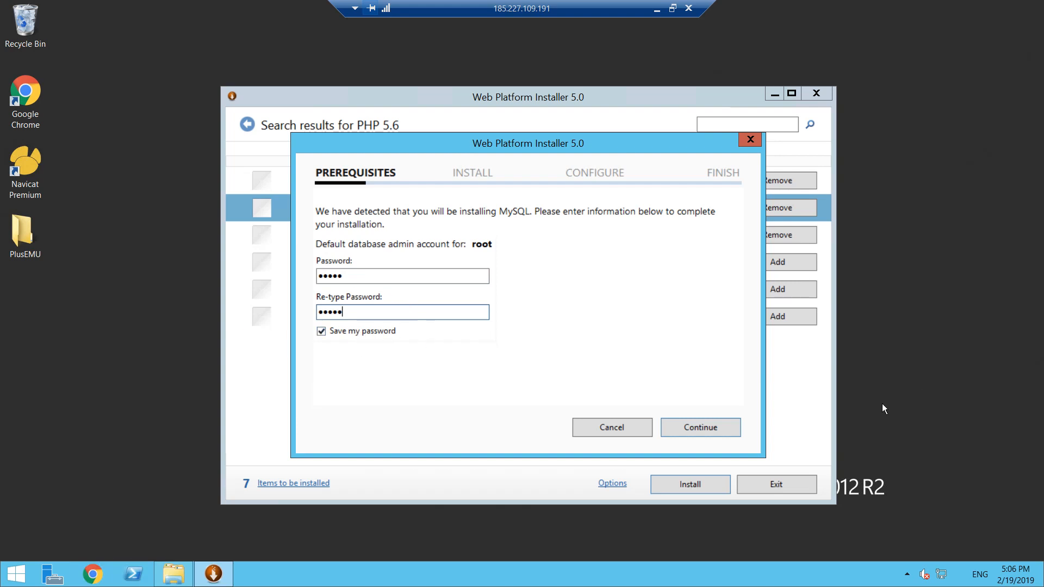
click(691, 430)
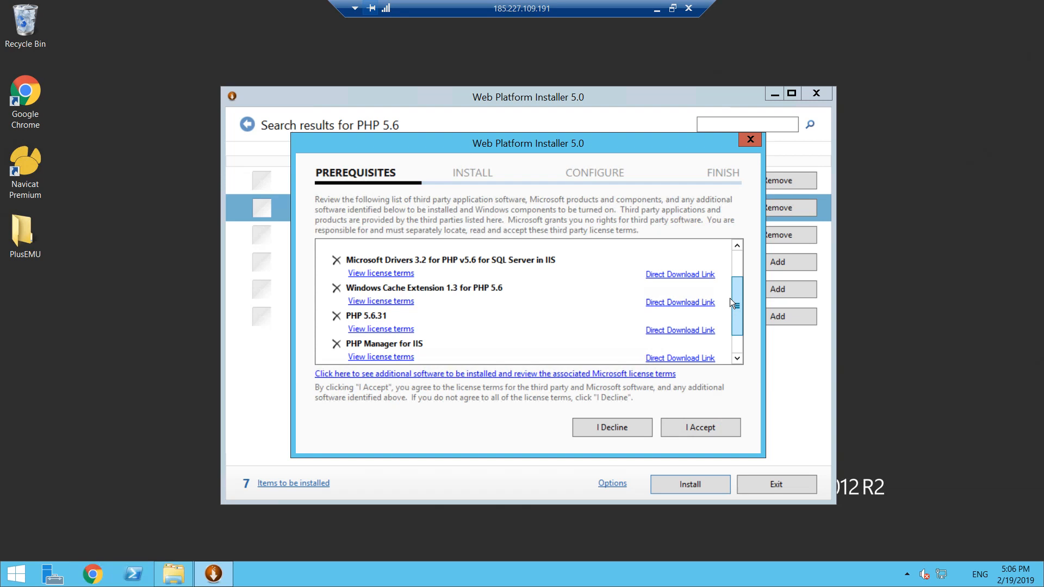
- Review the list of software for installation and accept its license terms to begin installing
scroll(733, 303, down, 2)
scroll(734, 331, down, 2)
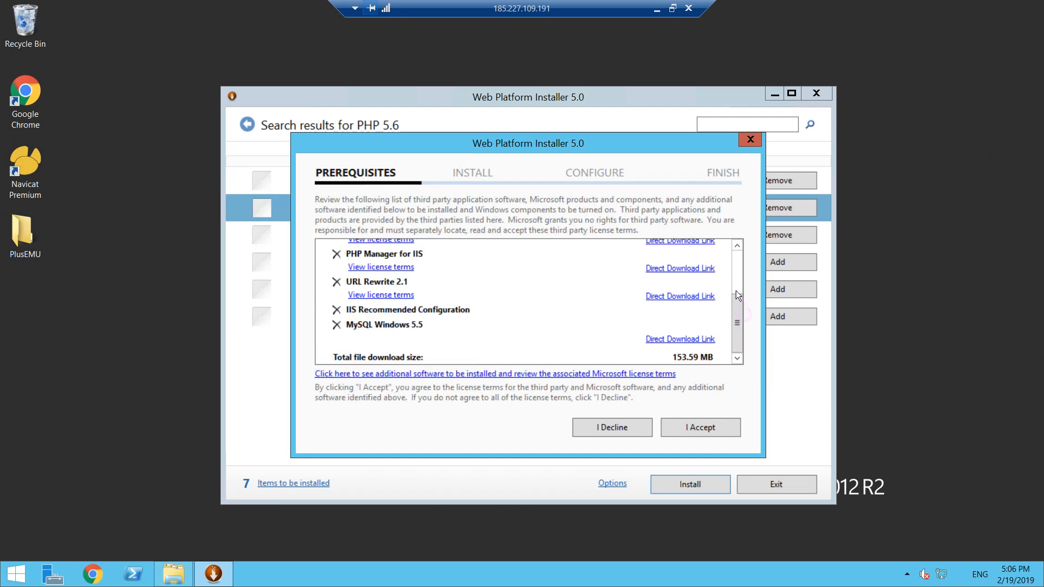
click(693, 427)
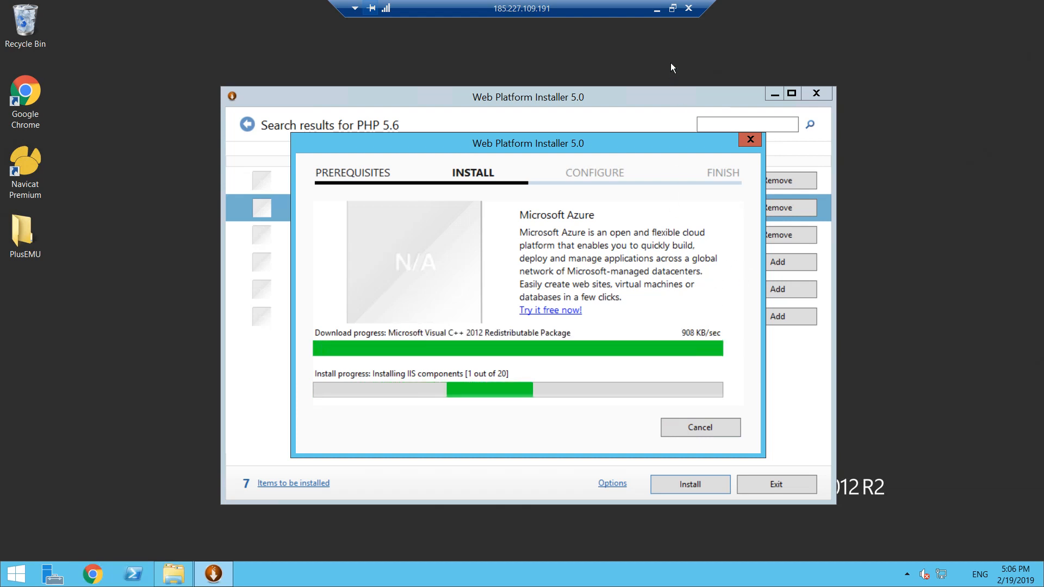
- Review the installation results in the remote desktop session, finish the setup and close the Web Platform Installer
click(673, 9)
key(alt+Tab)
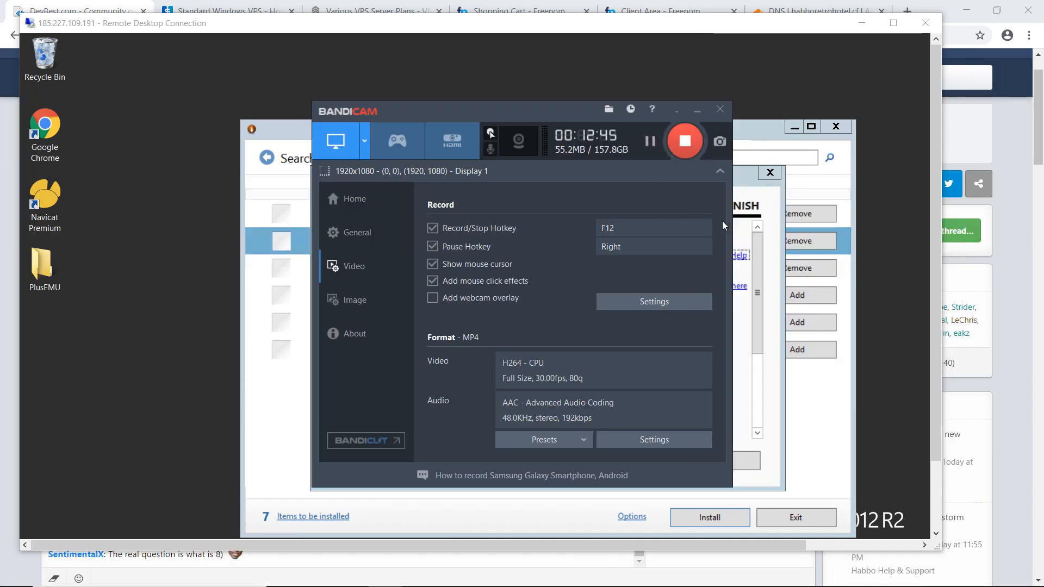
click(892, 23)
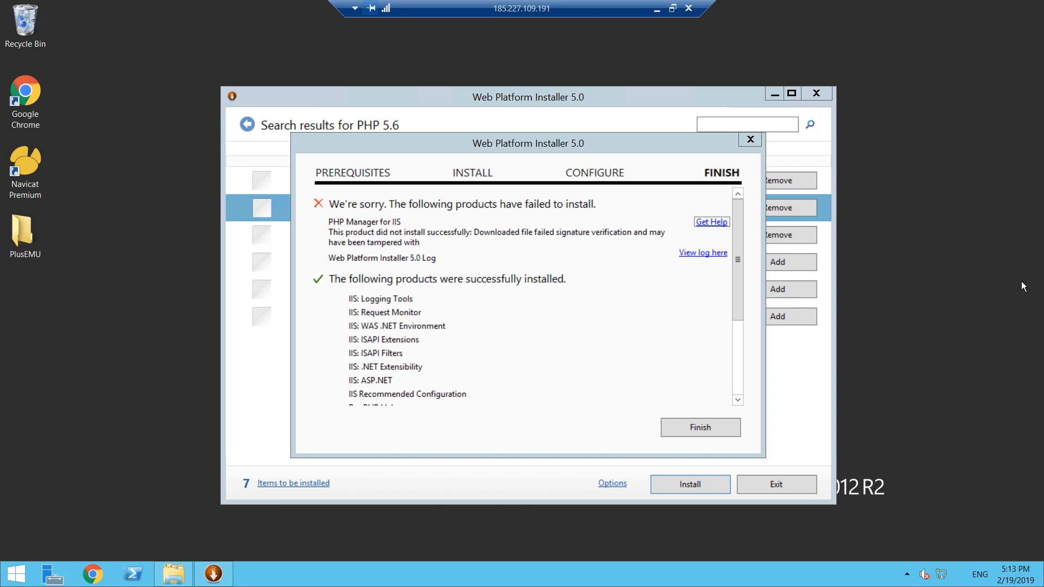
drag(742, 275, 741, 327)
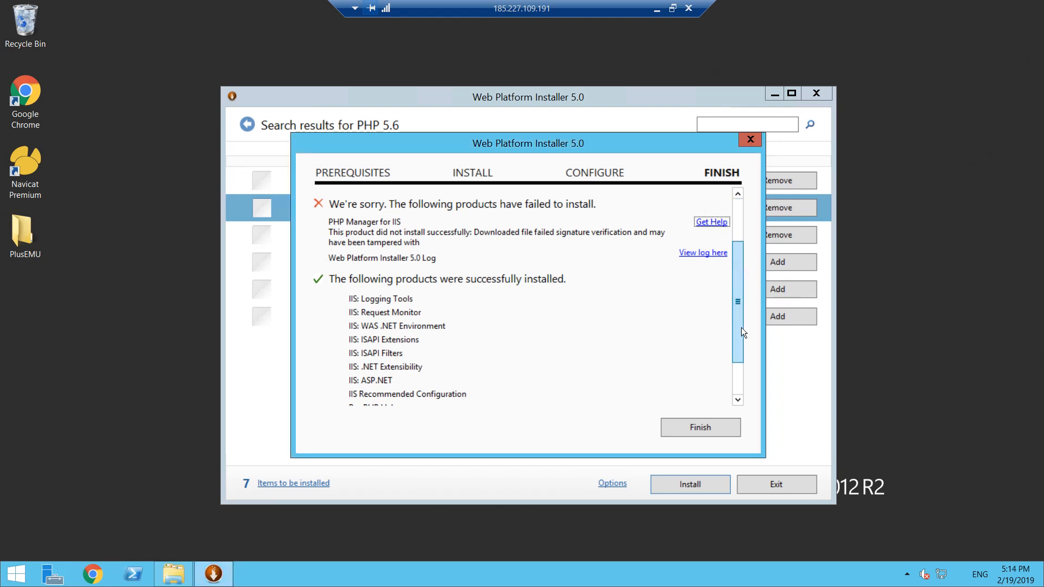
drag(741, 285, 702, 412)
click(699, 429)
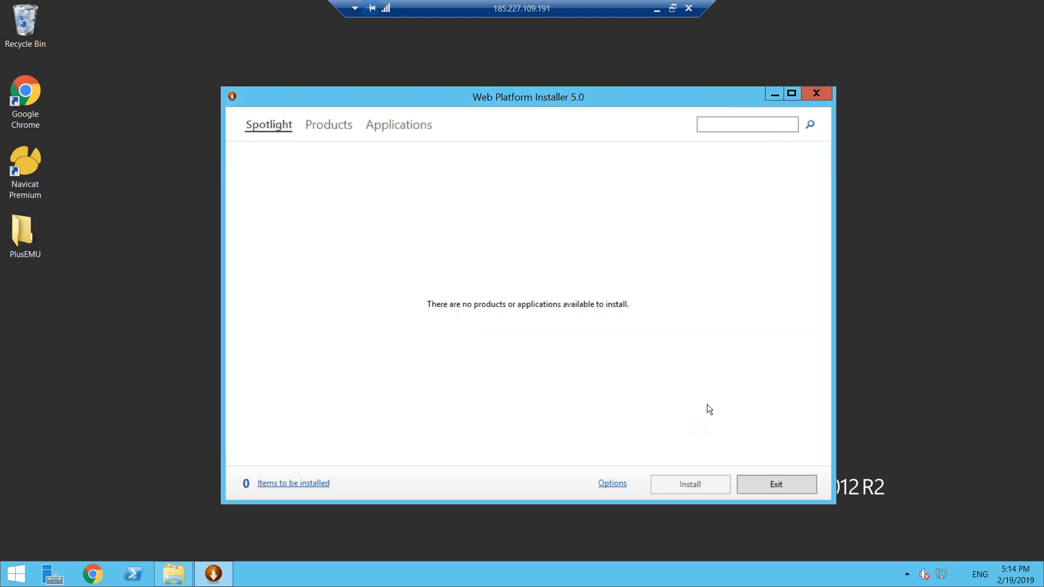
click(818, 97)
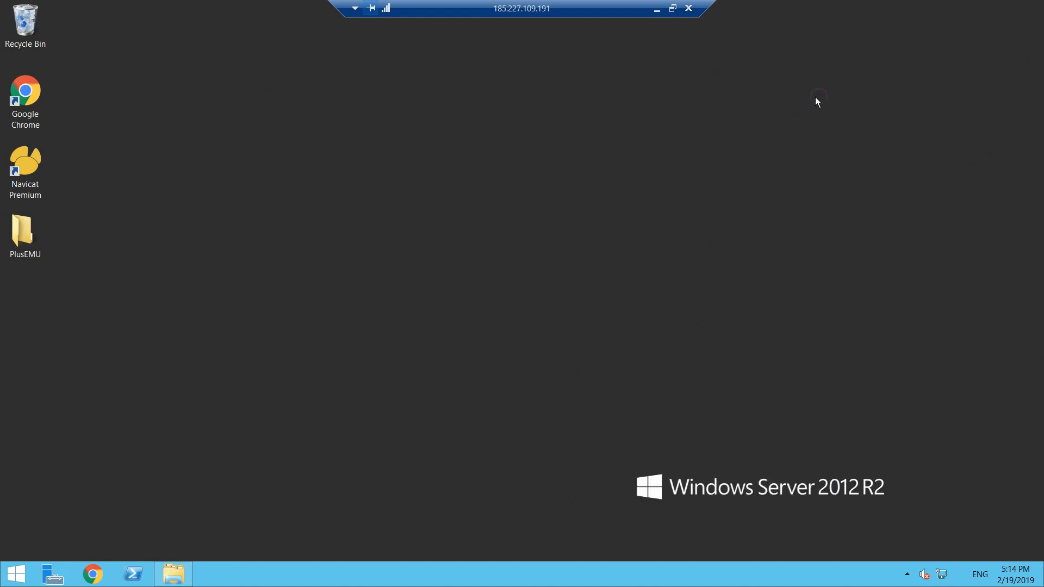
- Open localhost in Google Chrome on the server to check the IIS welcome page, and close the browser
double_click(36, 90)
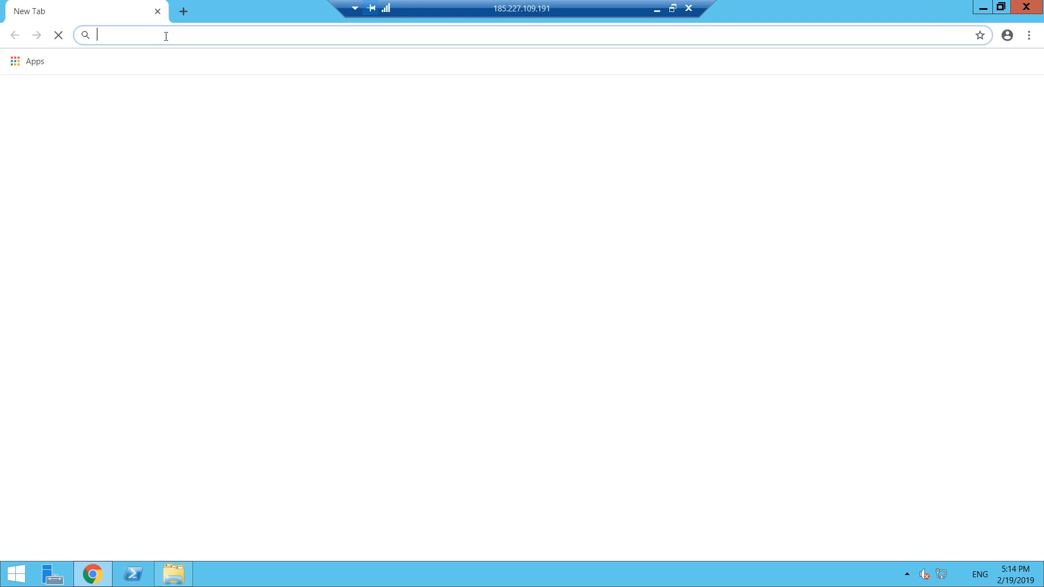
text(localhosgt)
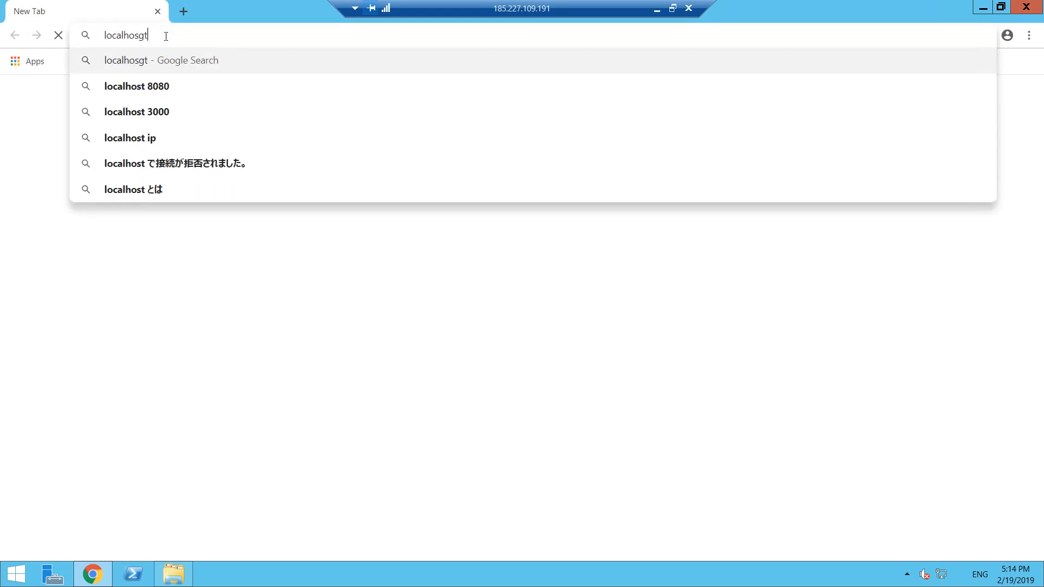
key(BackSpace)
key(BackSpace)
text(t)
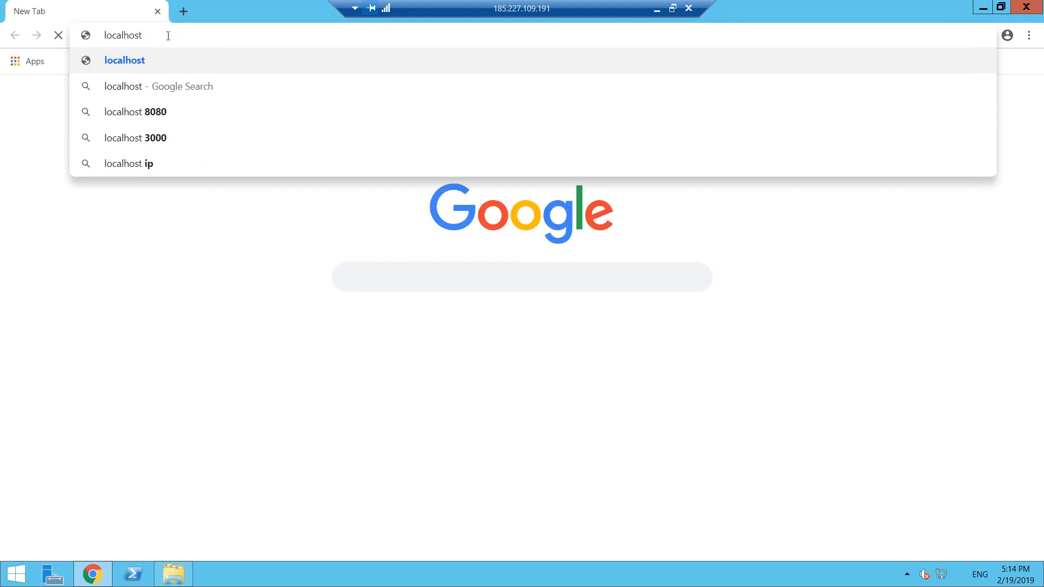
key(Return)
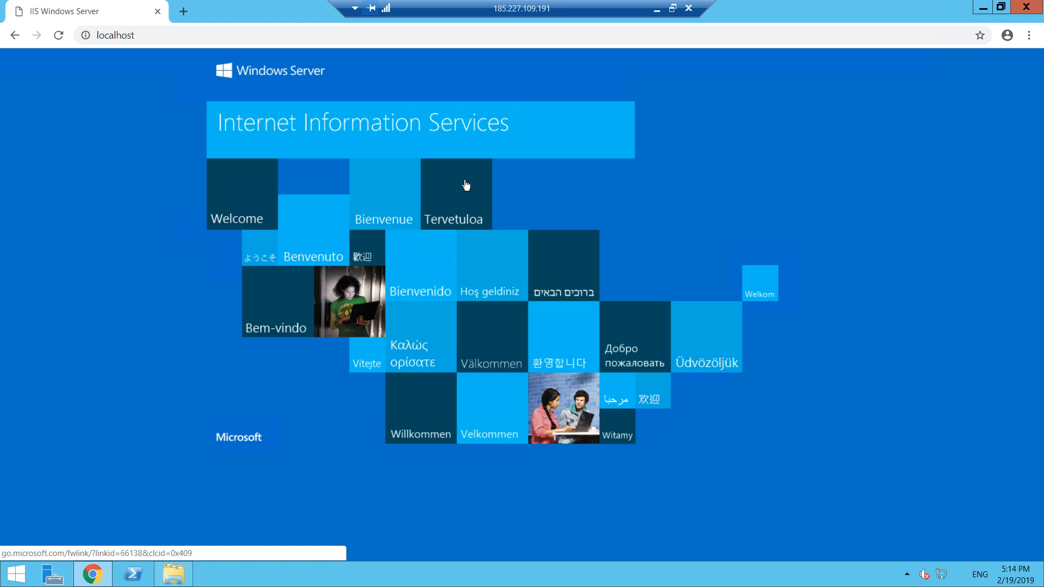
click(1000, 7)
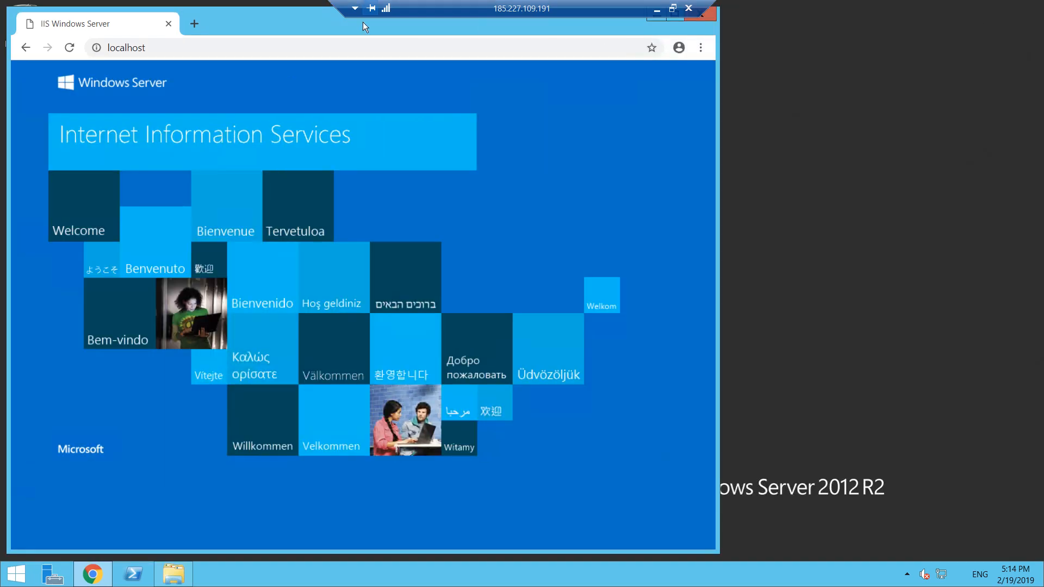
drag(280, 30, 543, 66)
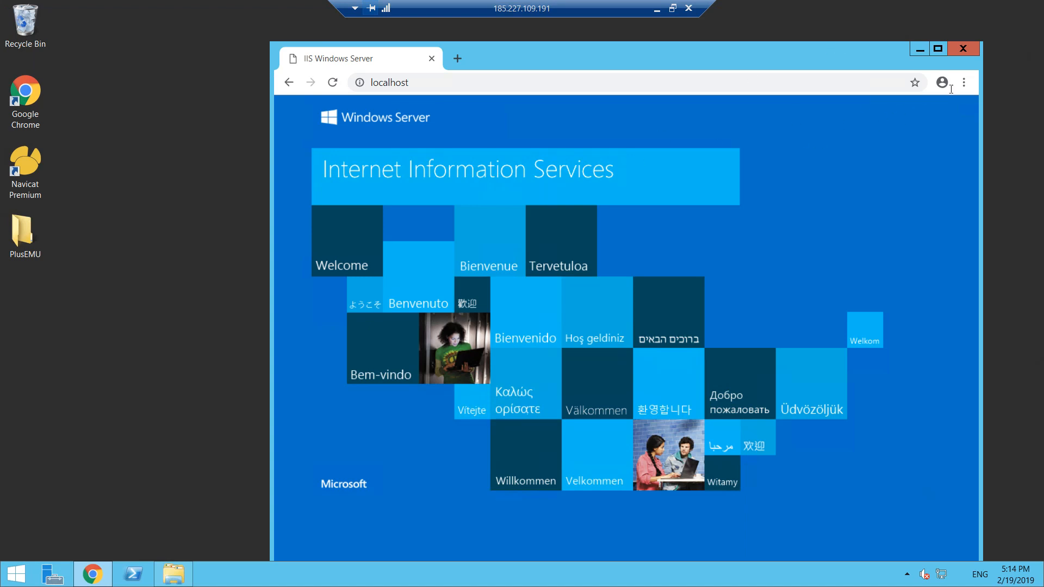
click(963, 50)
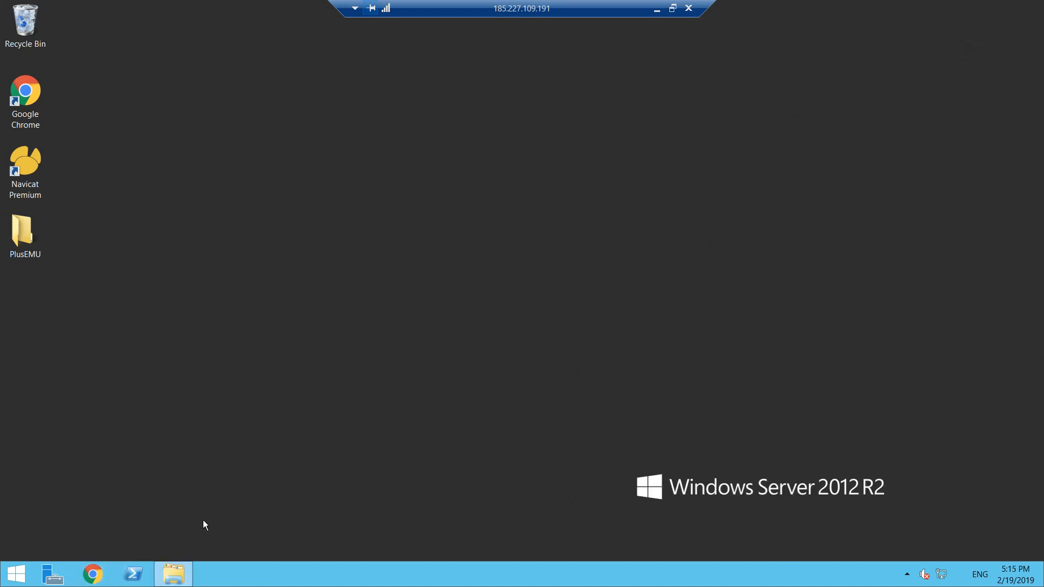
- Open the Downloads folder and look through the contents of its htdocs folder
click(175, 575)
click(361, 192)
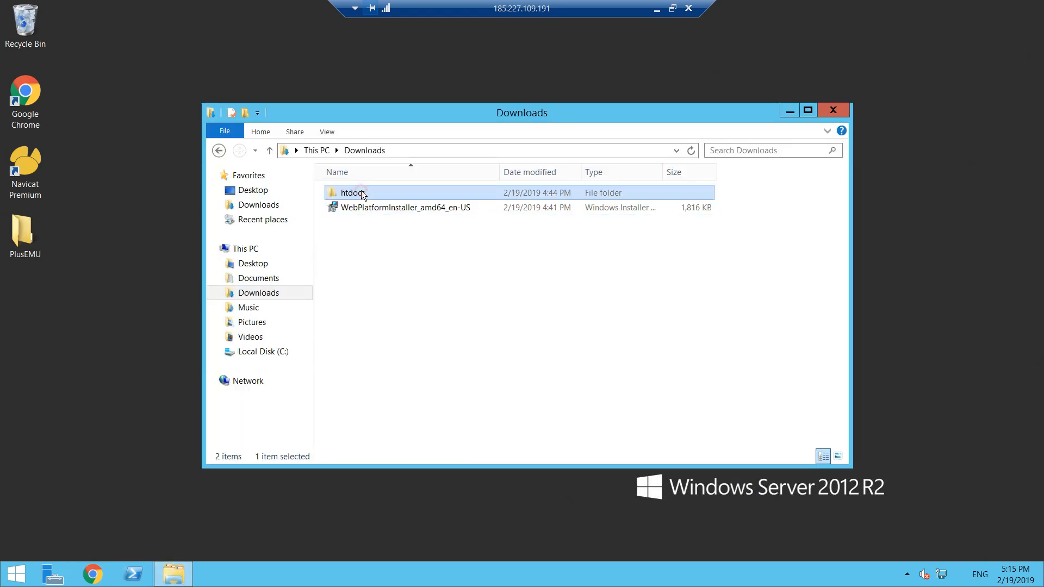
right_click(361, 193)
click(398, 337)
double_click(370, 196)
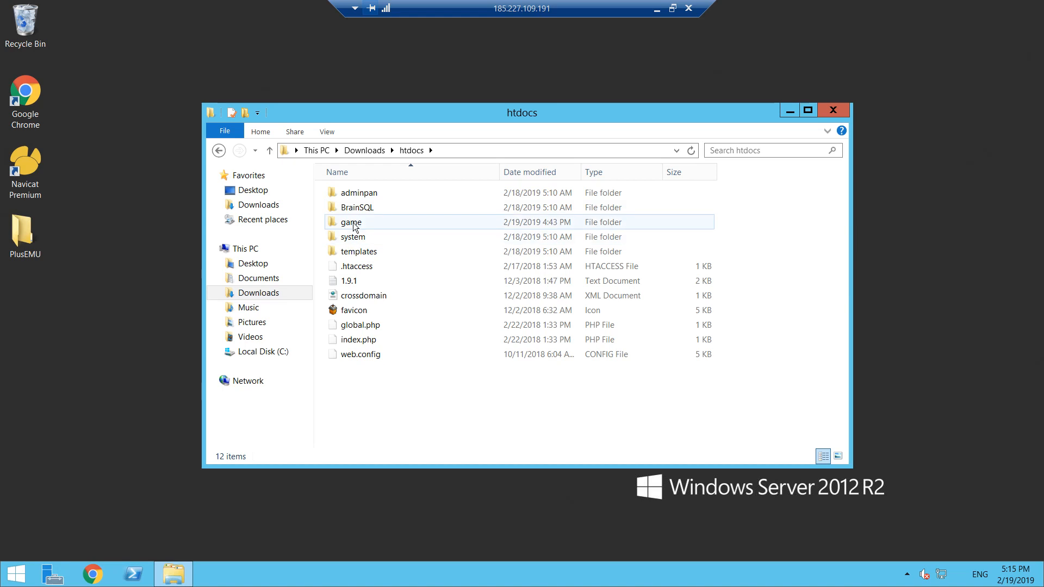
click(353, 227)
double_click(374, 223)
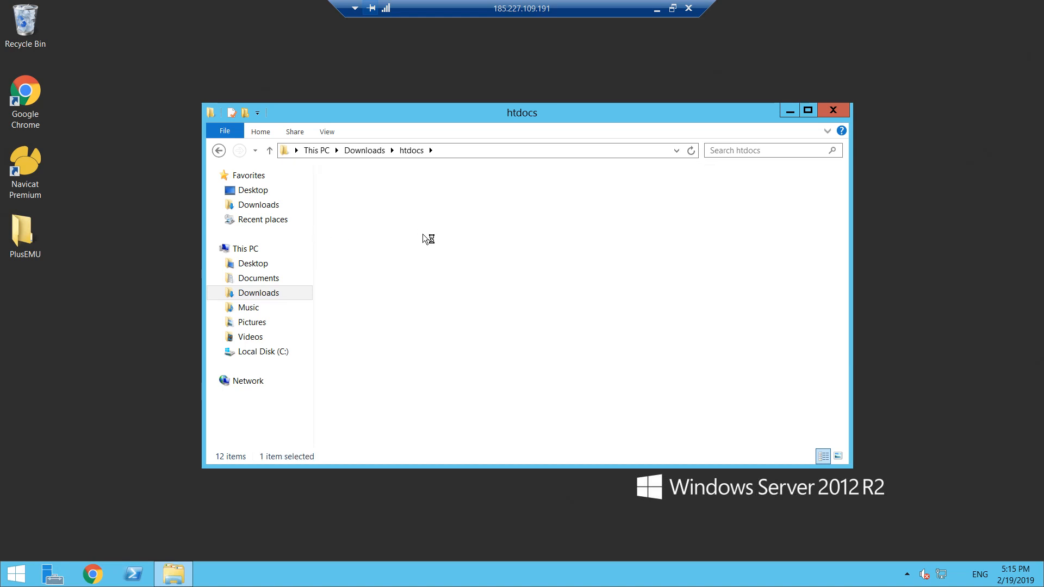
click(372, 154)
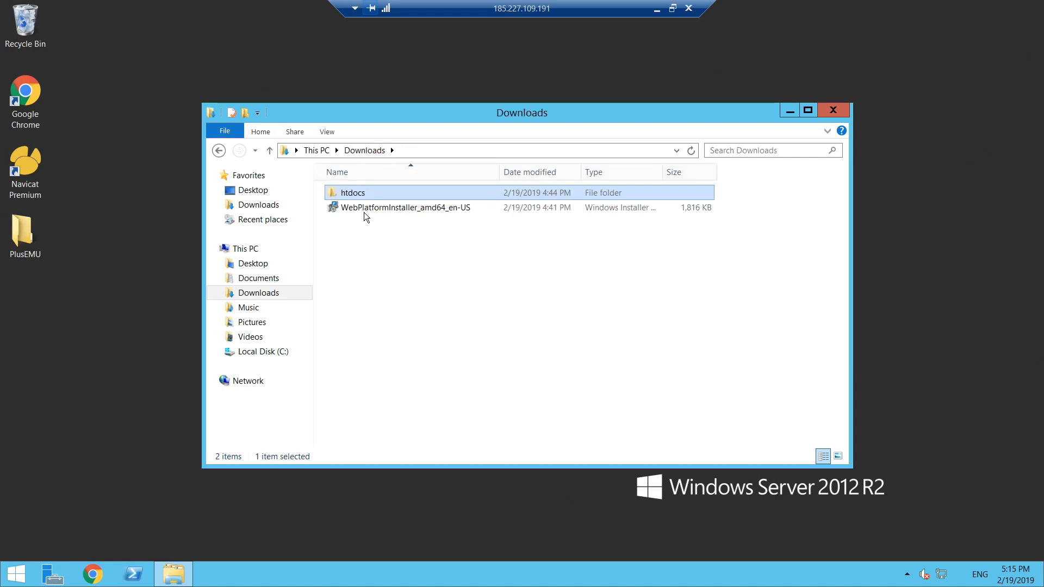
- Cut the htdocs folder from Downloads and open C:\inetpub\wwwroot
right_click(364, 193)
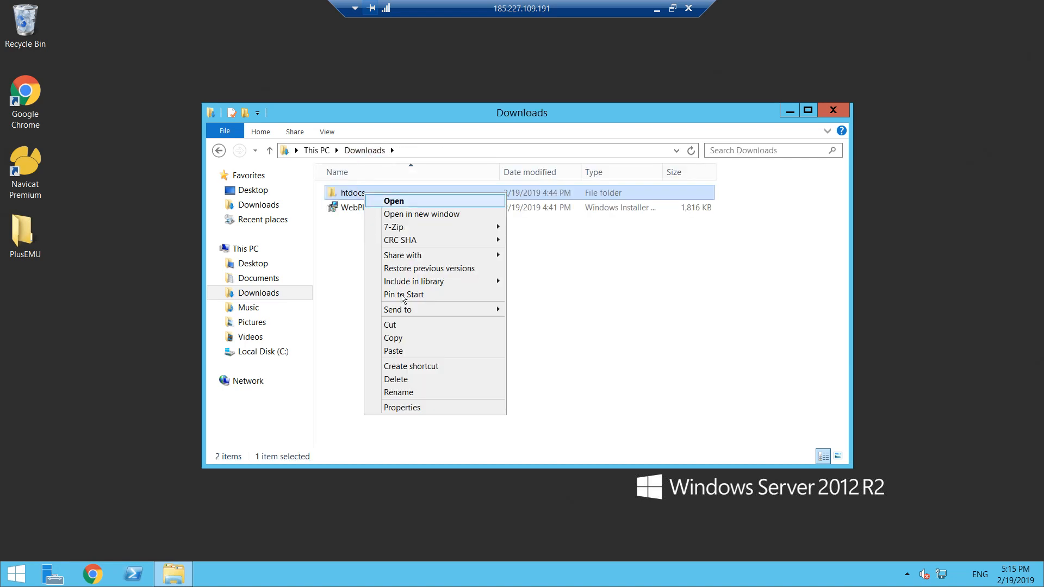
click(394, 325)
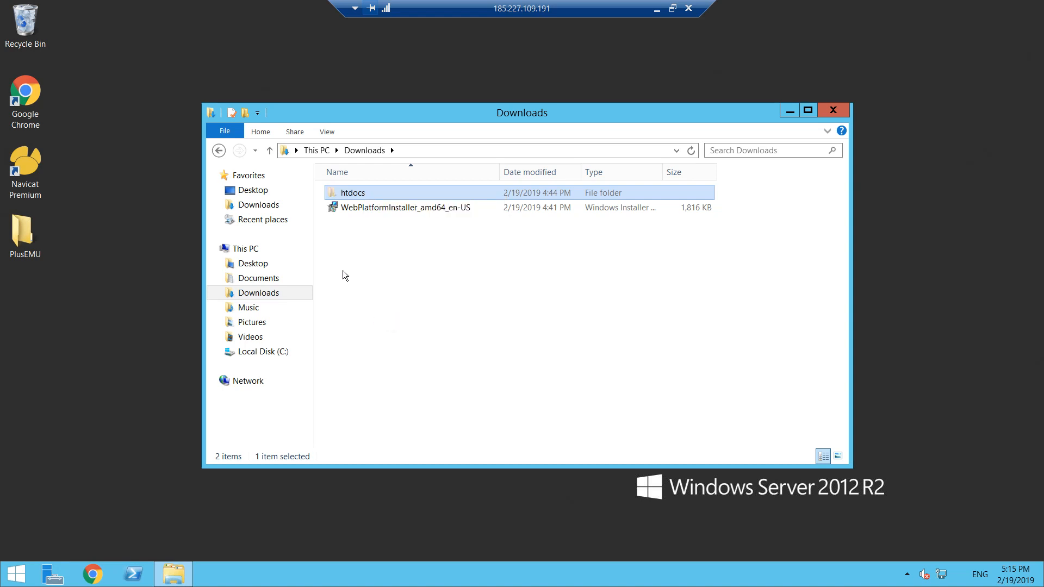
click(263, 352)
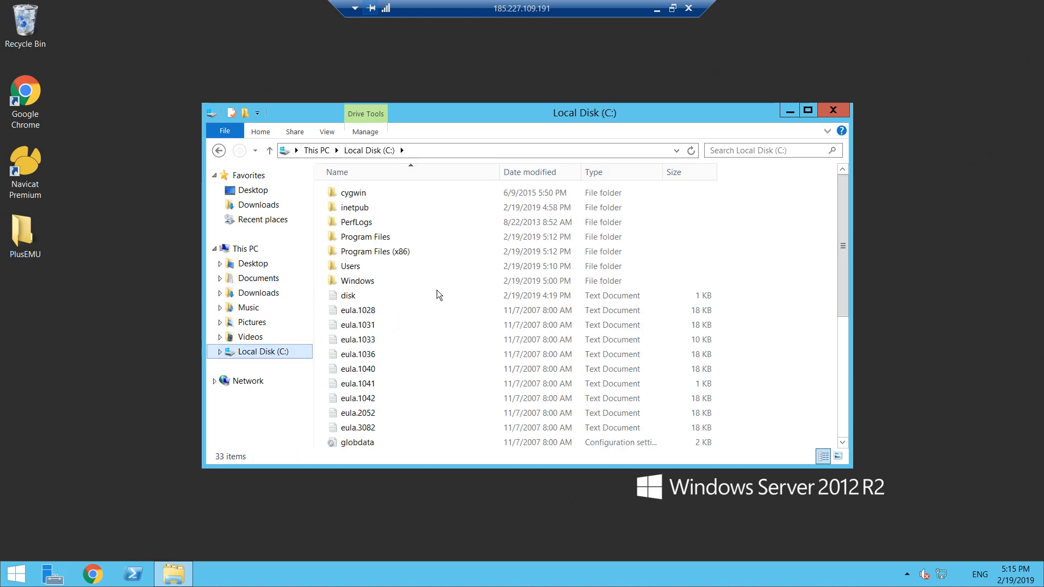
double_click(368, 211)
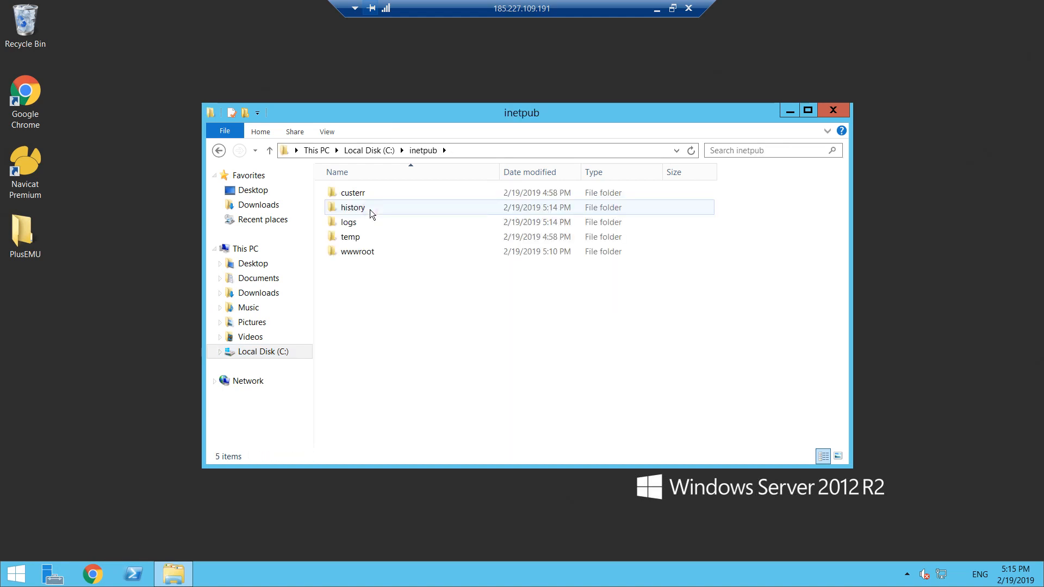
double_click(374, 252)
- Delete aspnet_client, iis-85 and iisstart from the wwwroot folder
drag(427, 278, 366, 206)
right_click(366, 206)
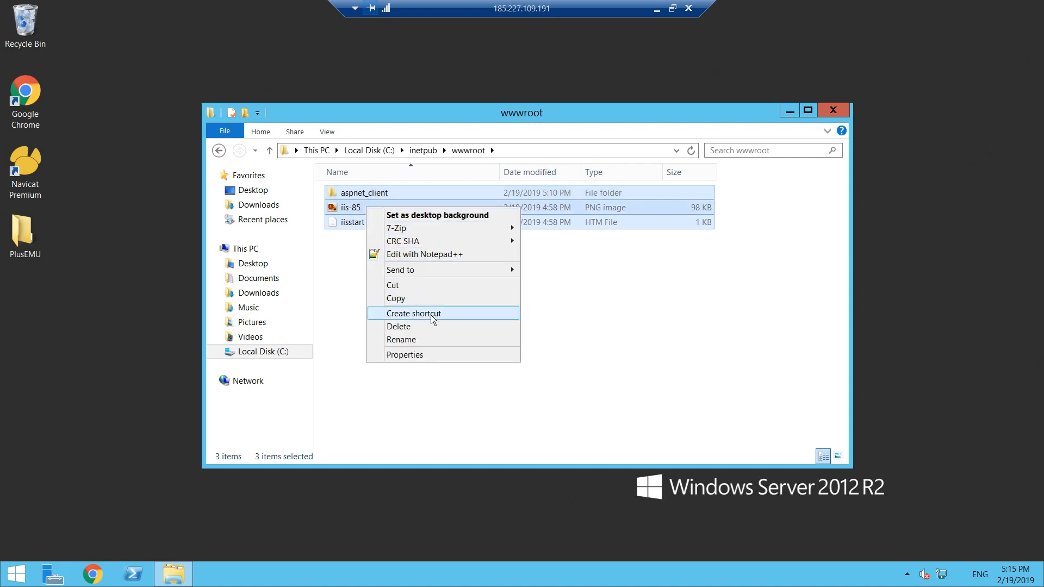
click(427, 327)
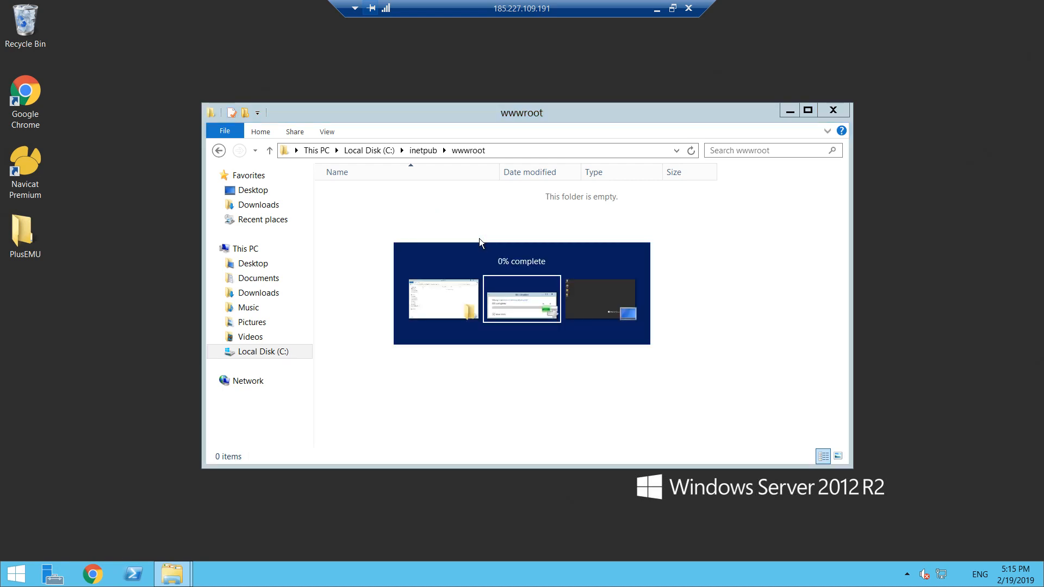
- Paste the cut htdocs folder into wwwroot and check the move in both wwwroot and Downloads
drag(500, 181, 171, 280)
drag(627, 107, 771, 105)
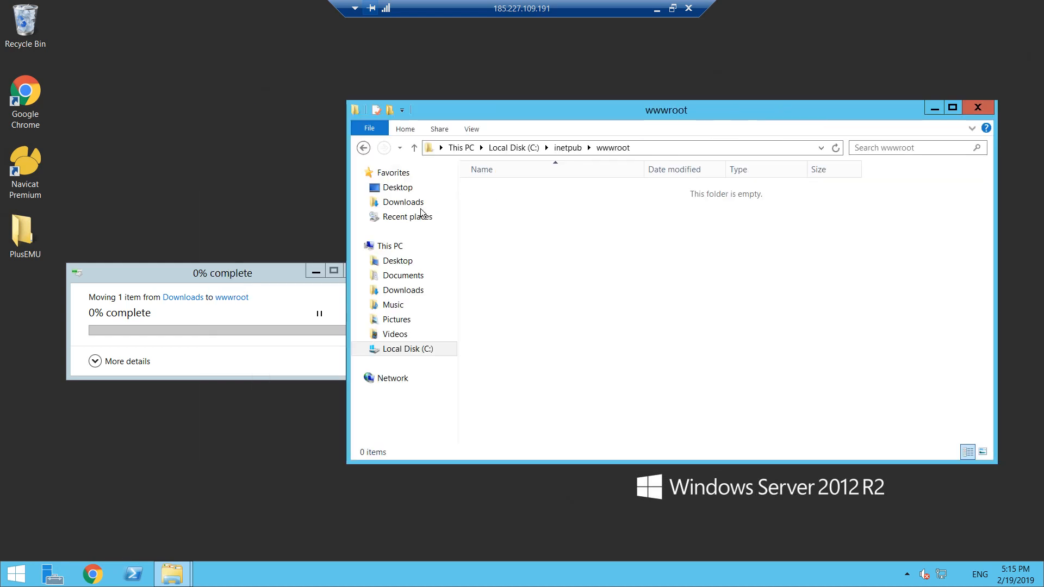
click(197, 275)
drag(197, 275, 156, 271)
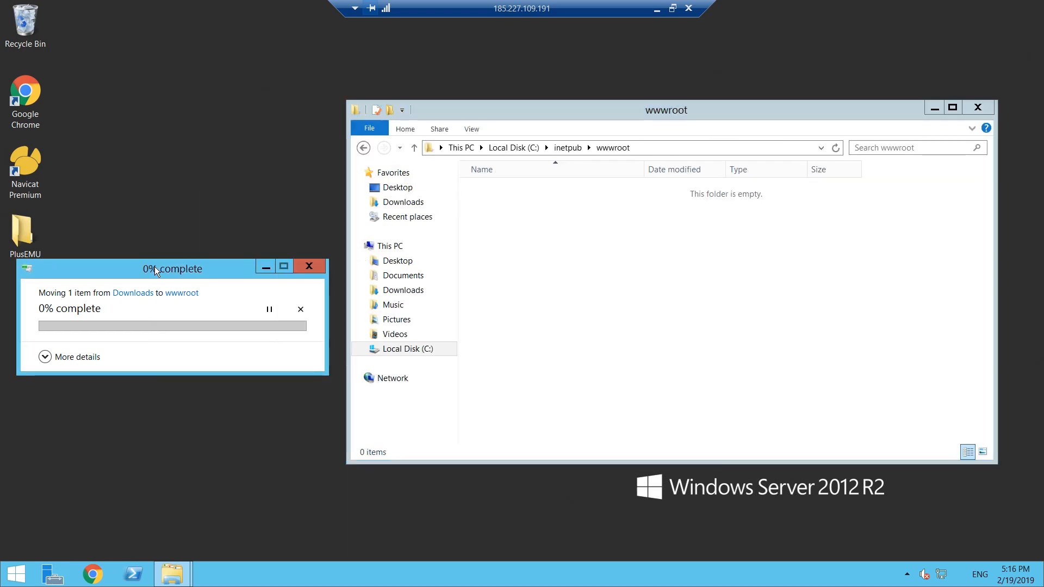
click(836, 147)
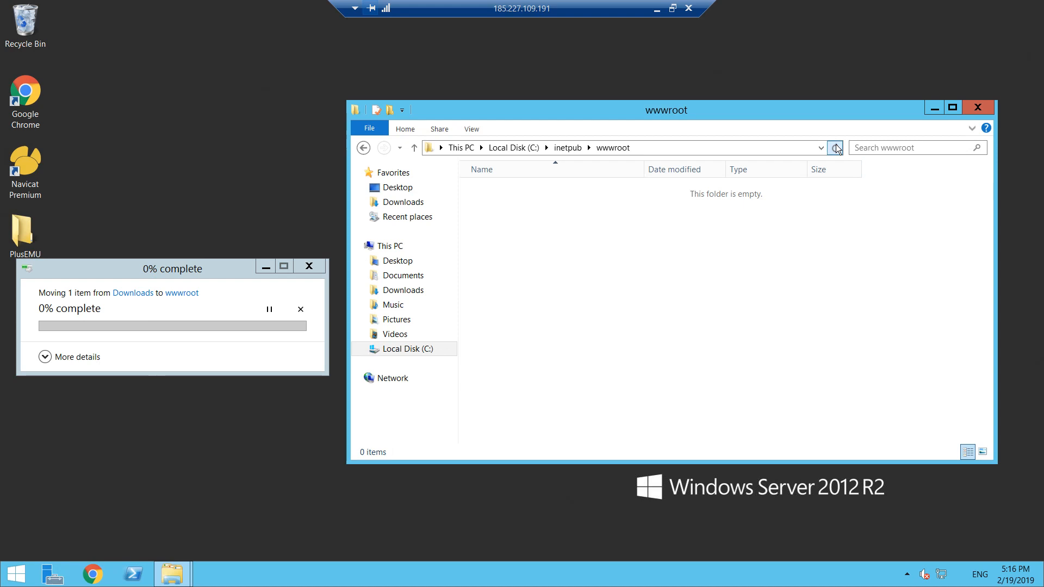
click(506, 191)
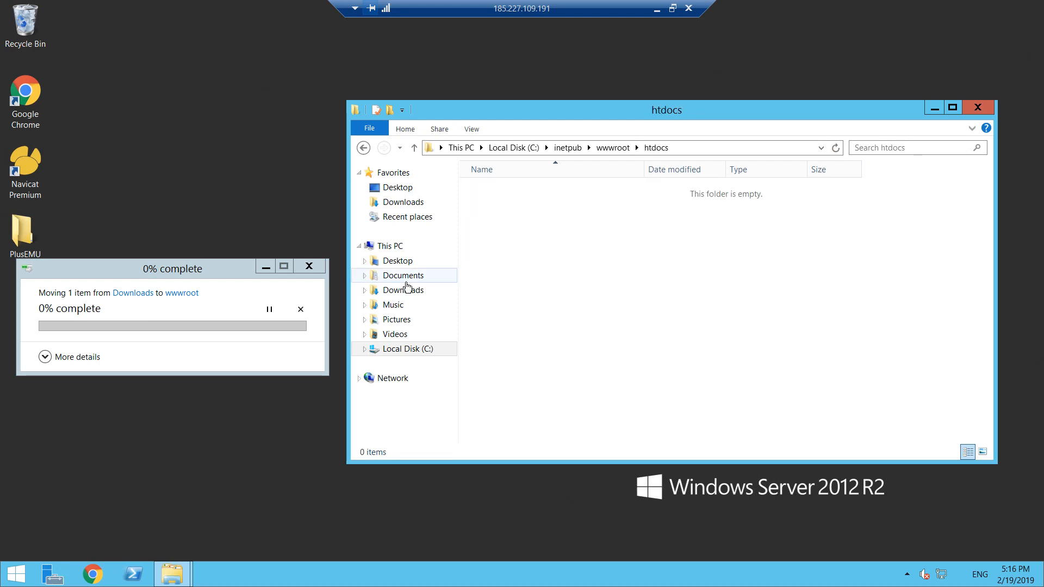
click(404, 290)
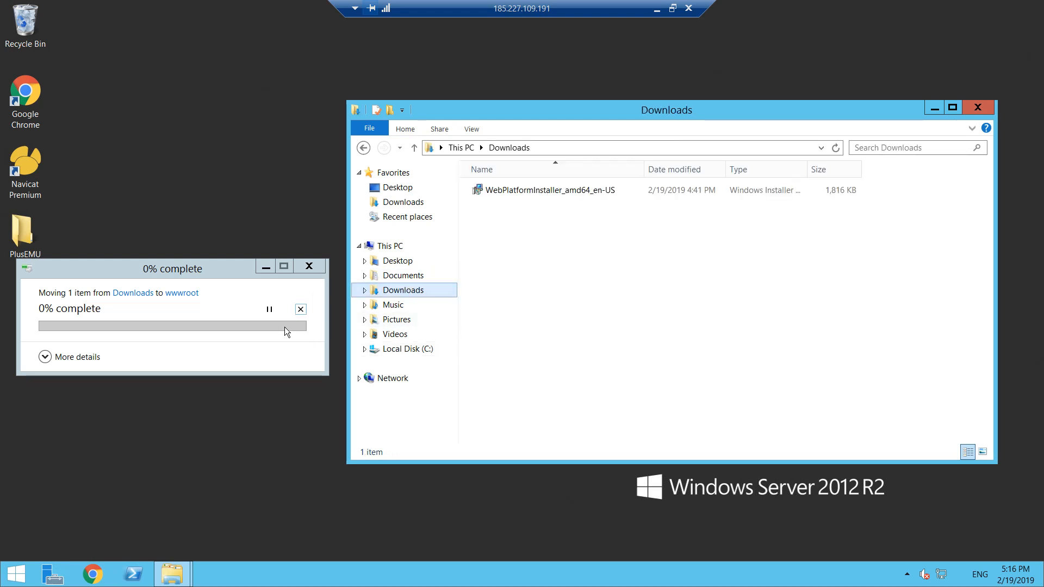
- Cancel the running move from Downloads to wwwroot and close its progress window
click(312, 267)
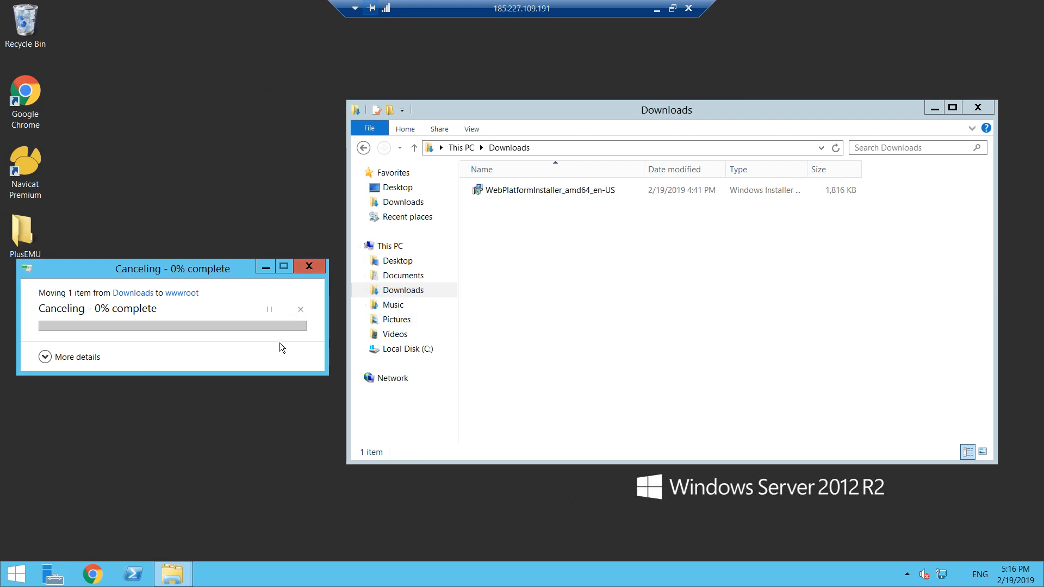
drag(201, 263, 220, 242)
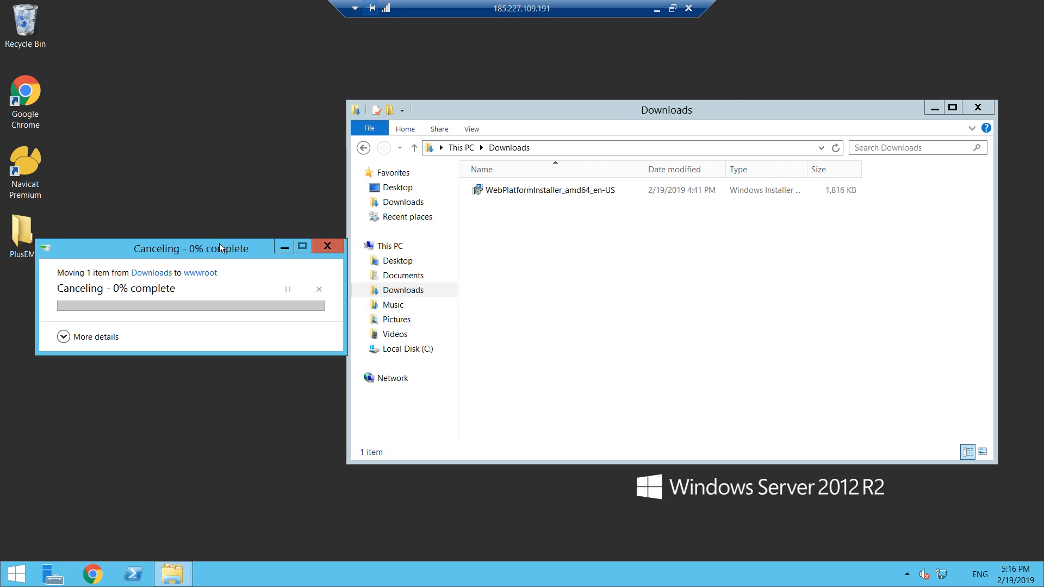
click(321, 244)
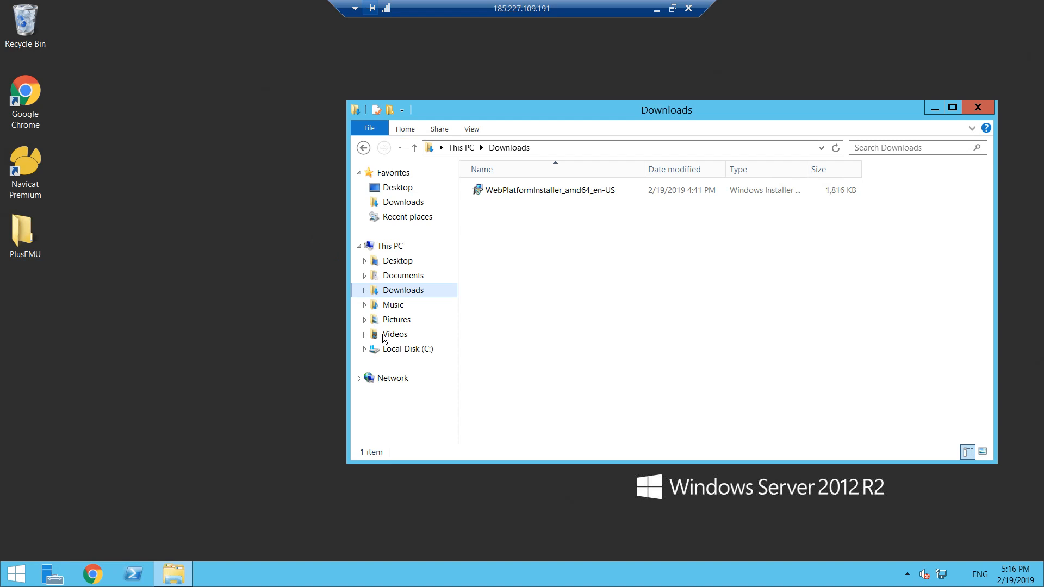
- Open C:\inetpub\wwwroot\htdocs and move all its files and folders up into wwwroot
click(401, 350)
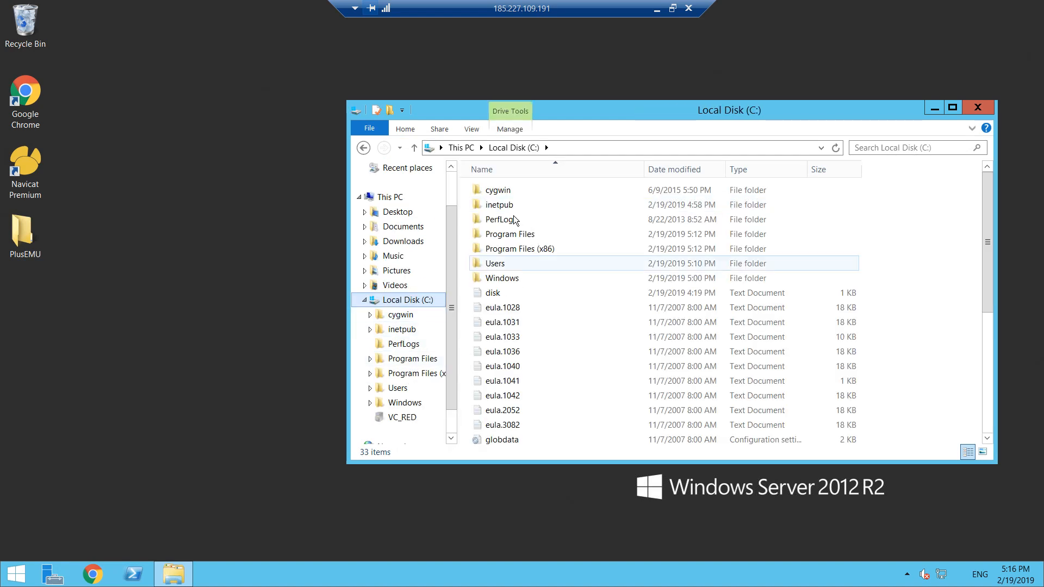
double_click(499, 206)
double_click(505, 250)
double_click(513, 196)
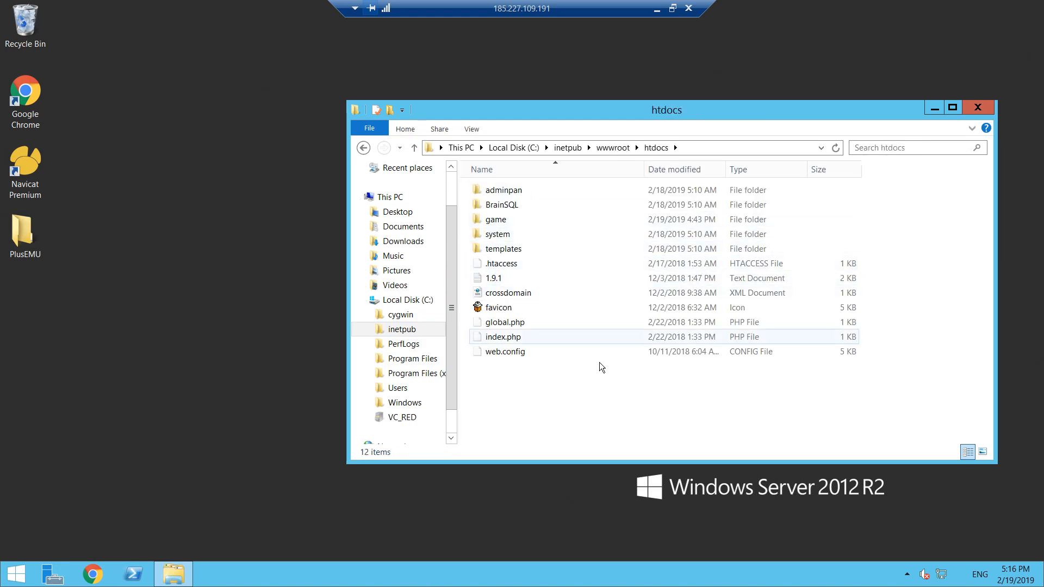
drag(599, 389, 616, 145)
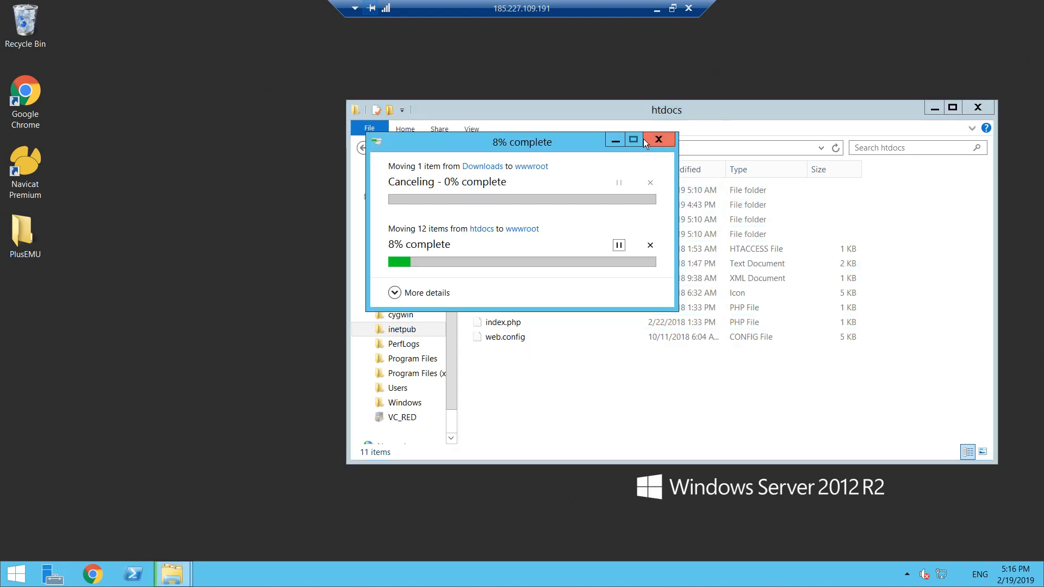
- Try again to move the game folder that is in use, applying the choice to all current items
drag(444, 141, 335, 138)
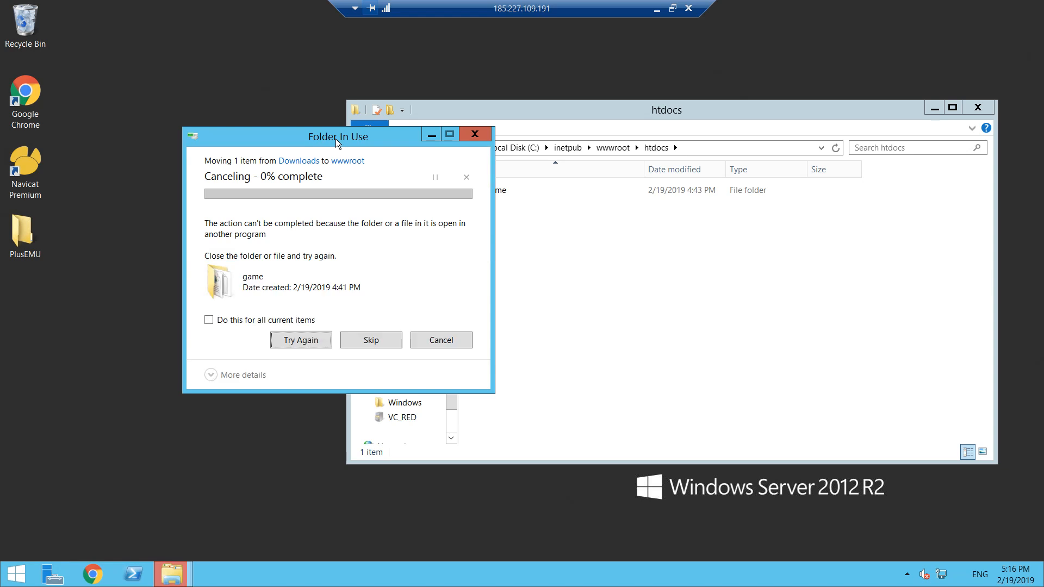
click(250, 325)
click(303, 337)
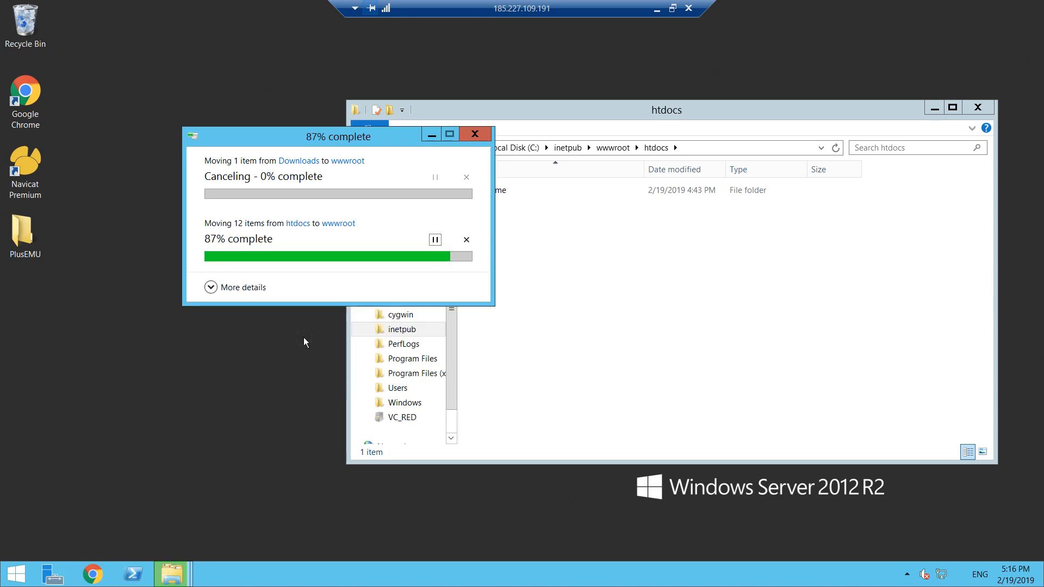
- Cancel the blocked move of the game folder and dismiss the missing shortcut search
click(482, 137)
key(alt+f)
click(482, 192)
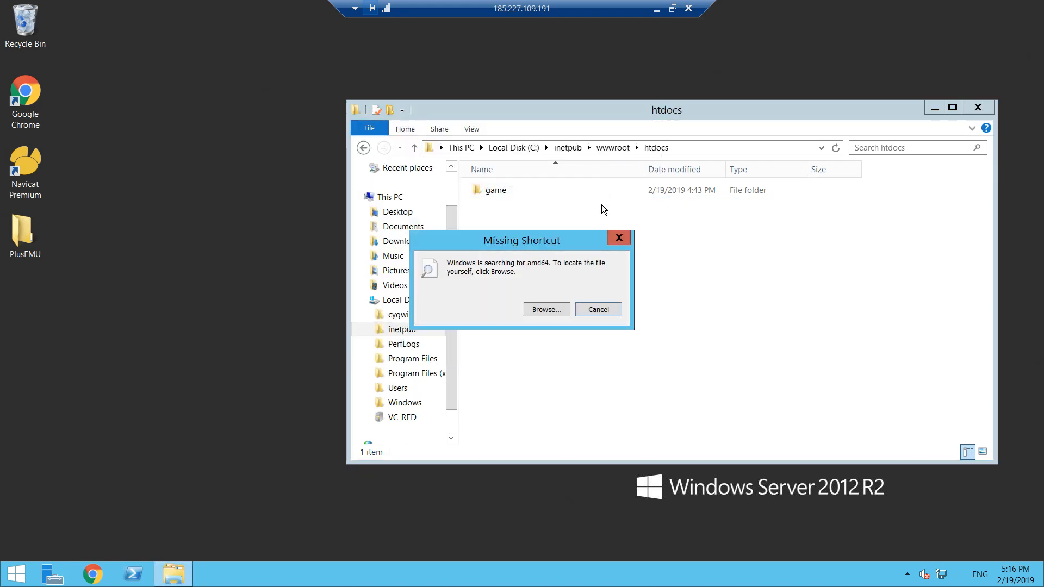
click(617, 239)
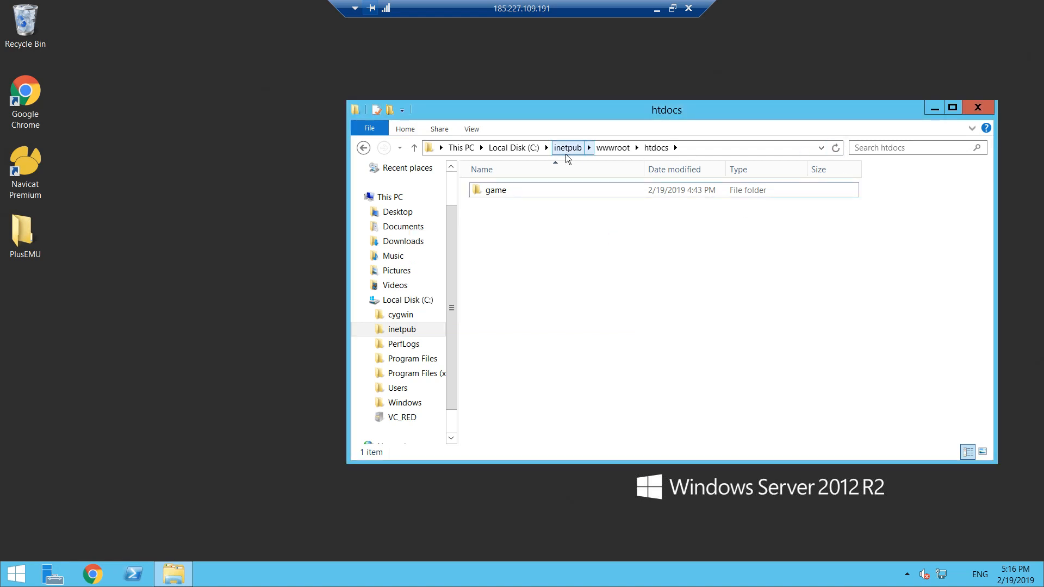
- Try to move the game folder from htdocs up into wwwroot, and cancel the folder-in-use prompt
click(612, 148)
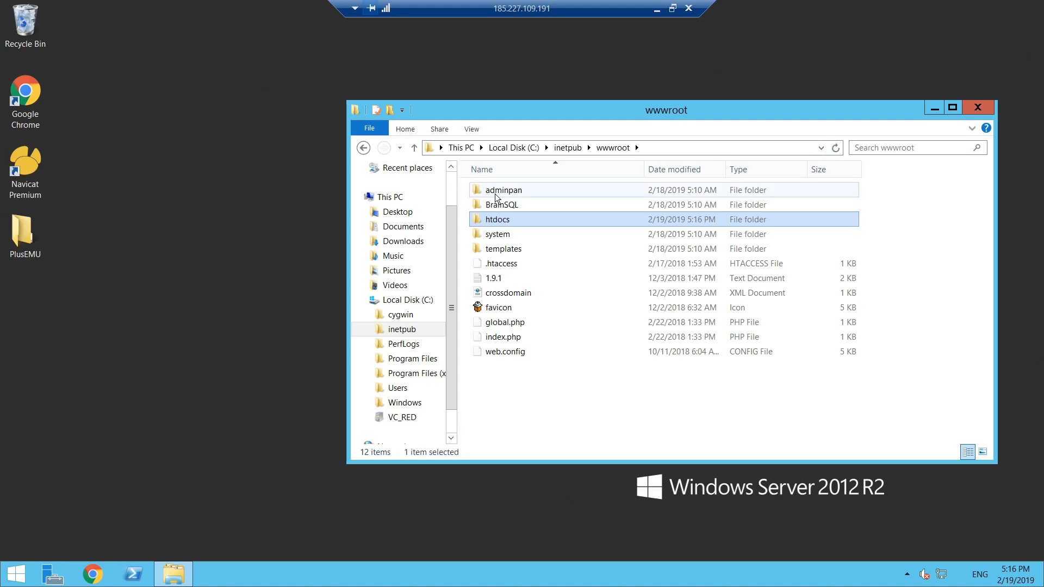
double_click(513, 222)
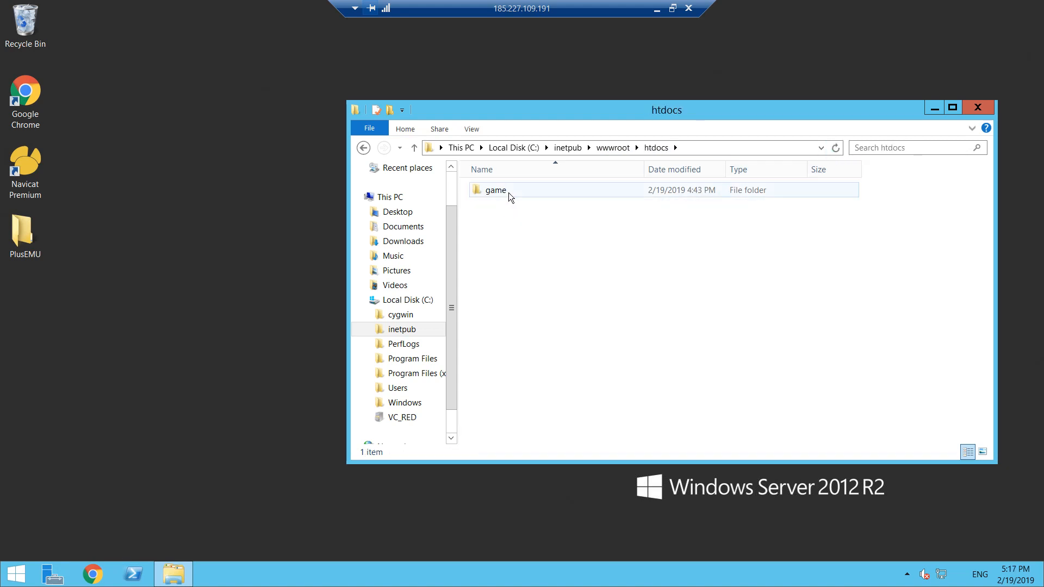
drag(507, 192, 615, 147)
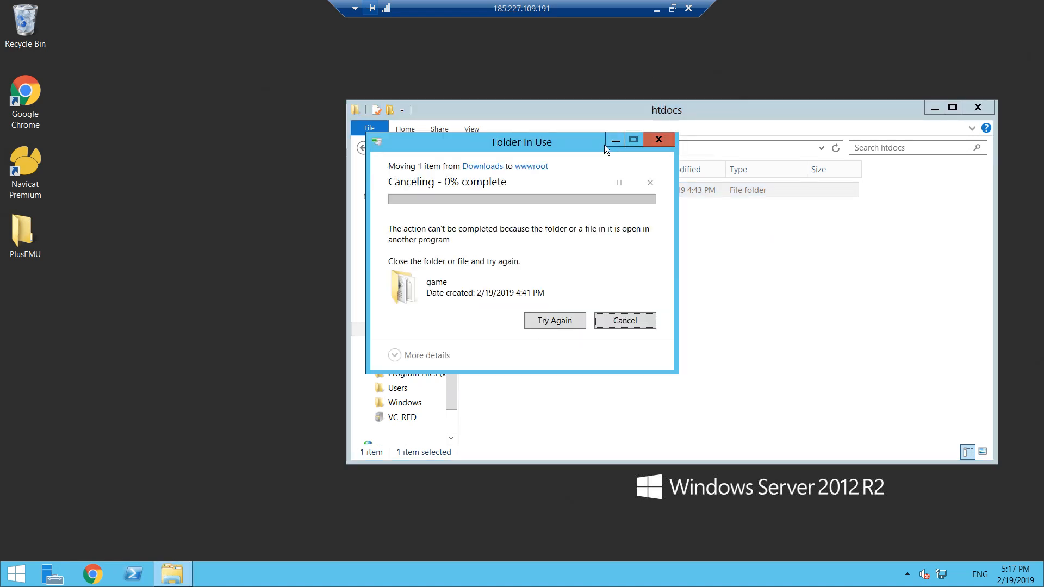
click(626, 322)
click(614, 148)
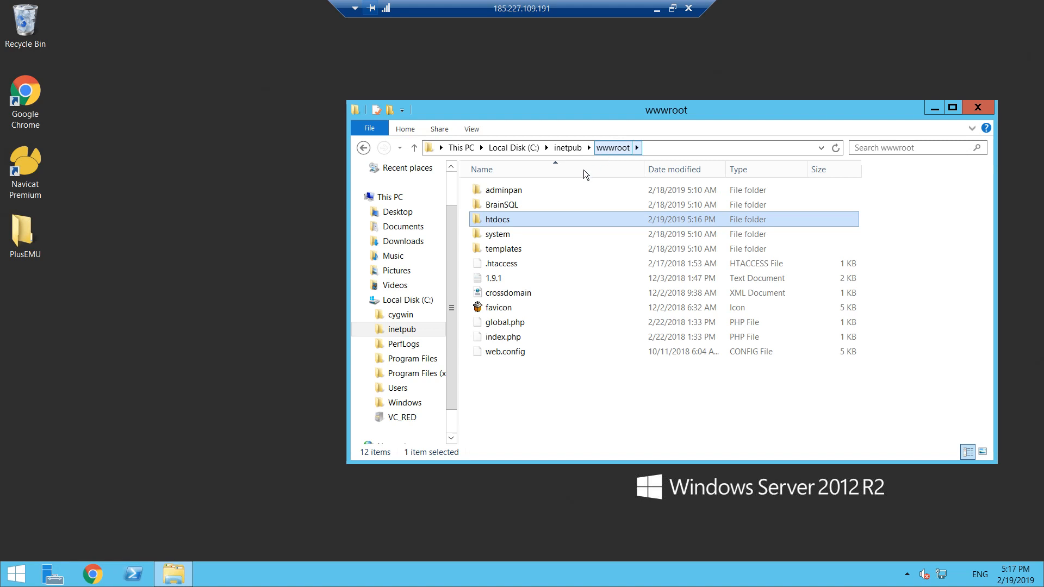
- Reopen htdocs, retry moving its game folder into wwwroot, and close the folder-in-use prompt
double_click(514, 219)
click(501, 198)
right_click(497, 197)
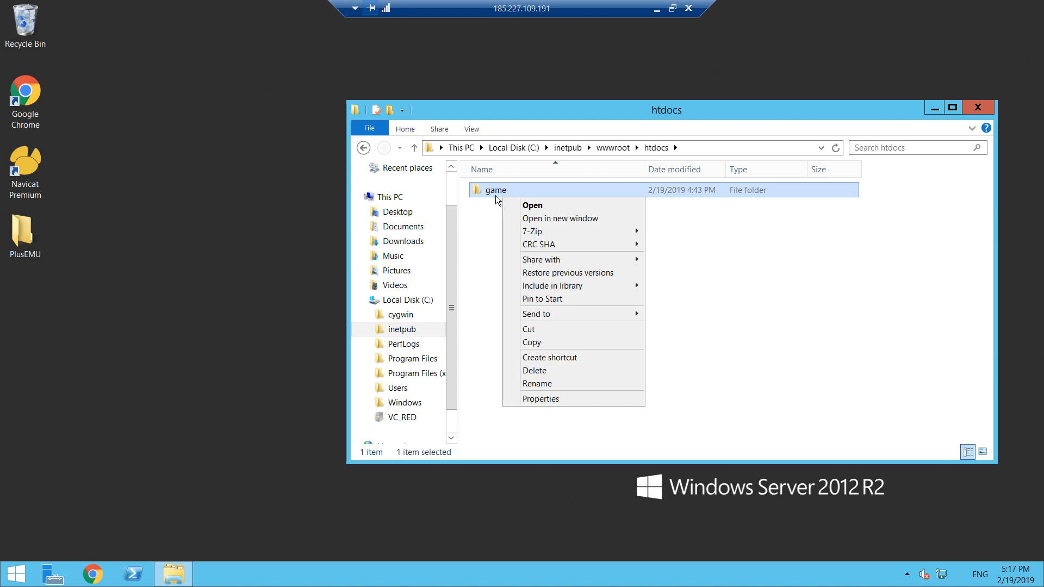
click(477, 234)
click(176, 577)
click(179, 577)
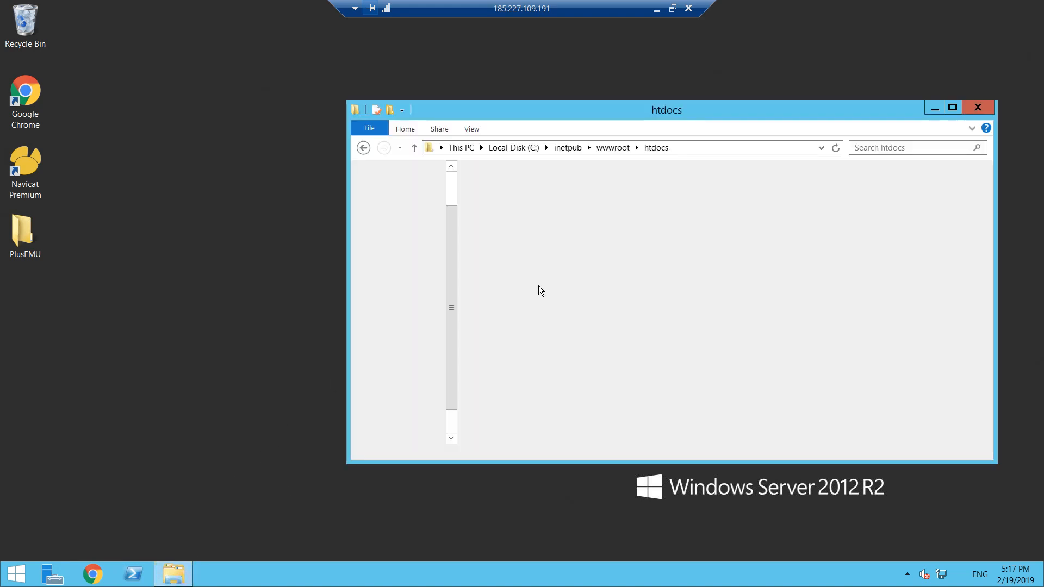
click(494, 191)
drag(494, 193, 611, 150)
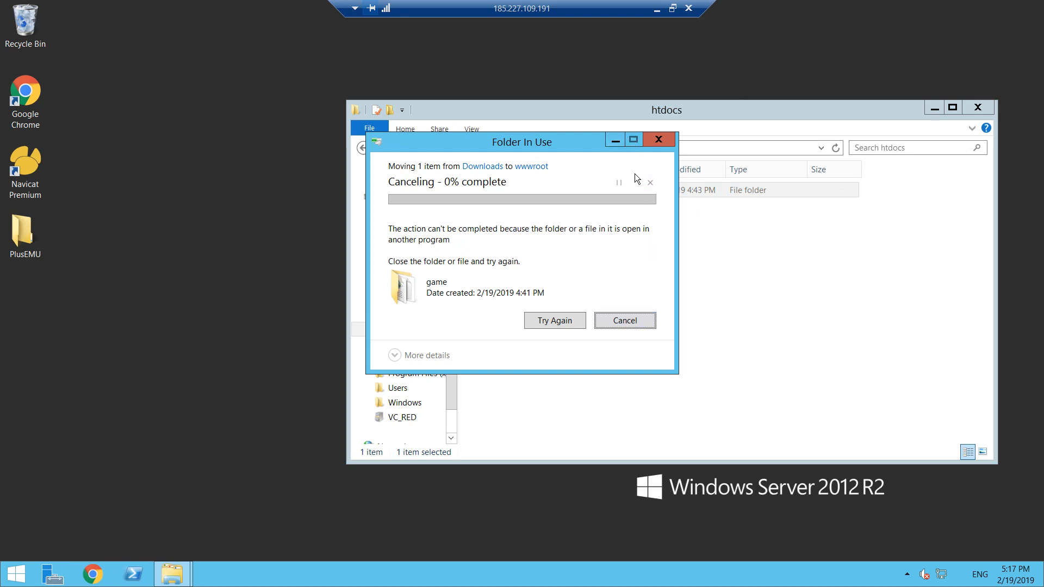
click(658, 140)
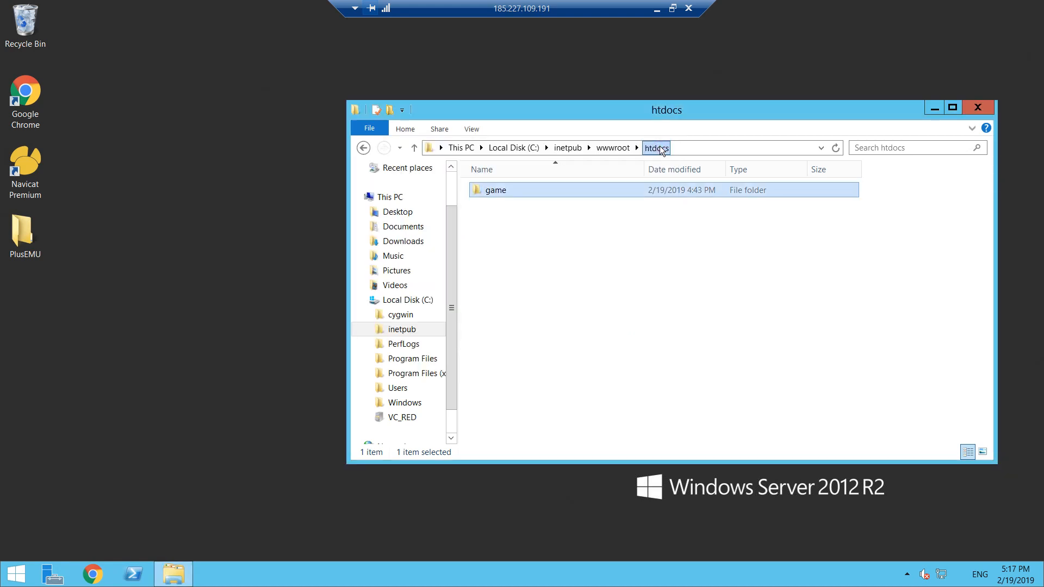
click(672, 9)
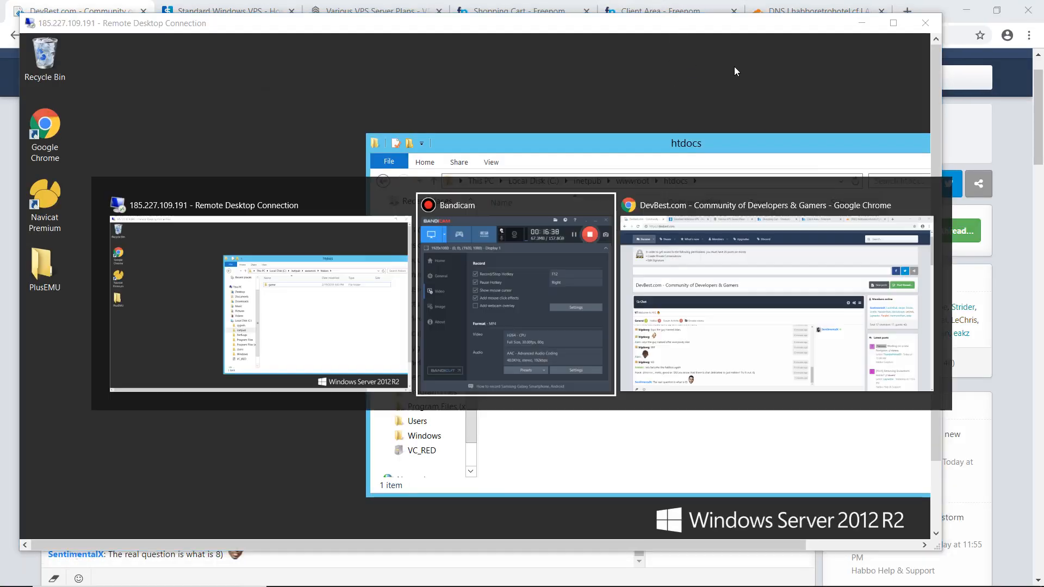
click(650, 141)
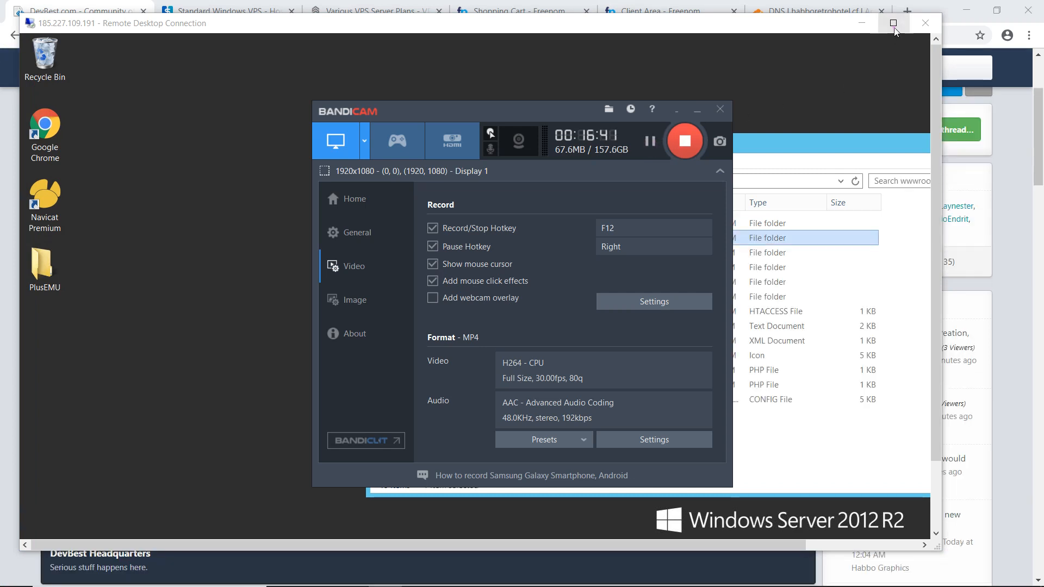
click(892, 22)
- Delete the leftover htdocs folder from wwwroot, keeping the game folder there
drag(740, 112, 693, 106)
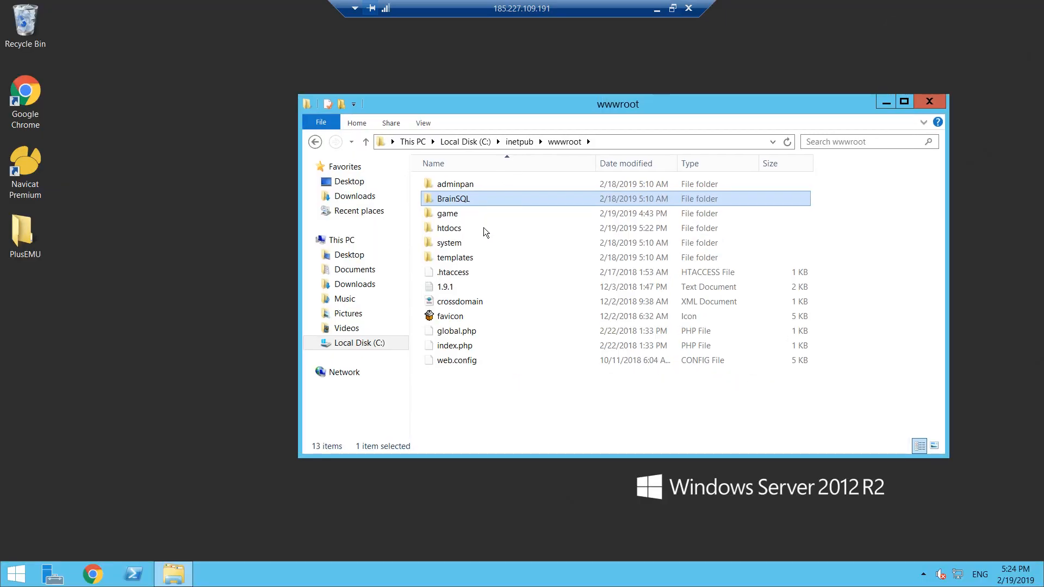
click(478, 214)
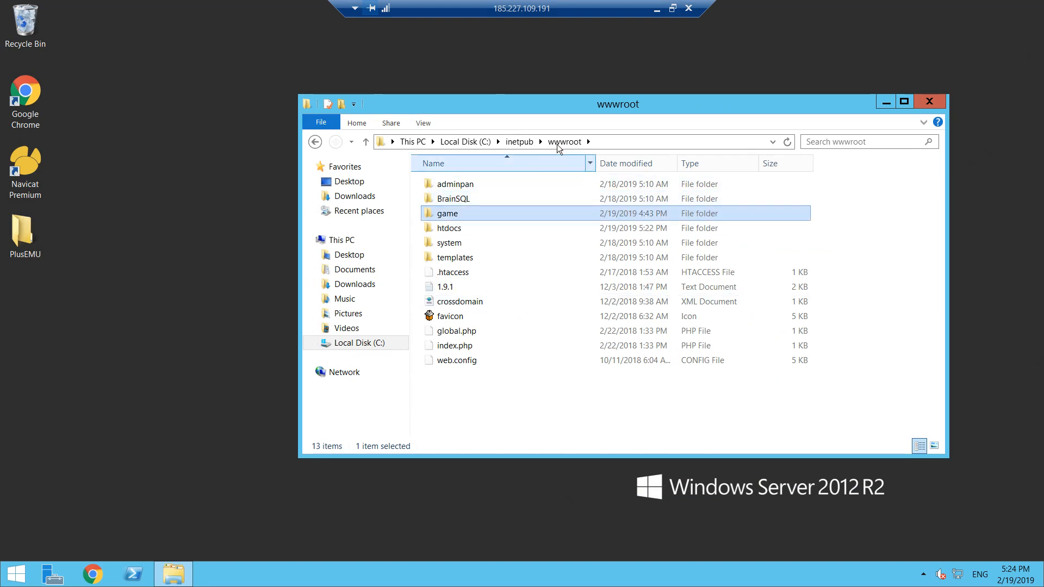
click(454, 229)
right_click(455, 230)
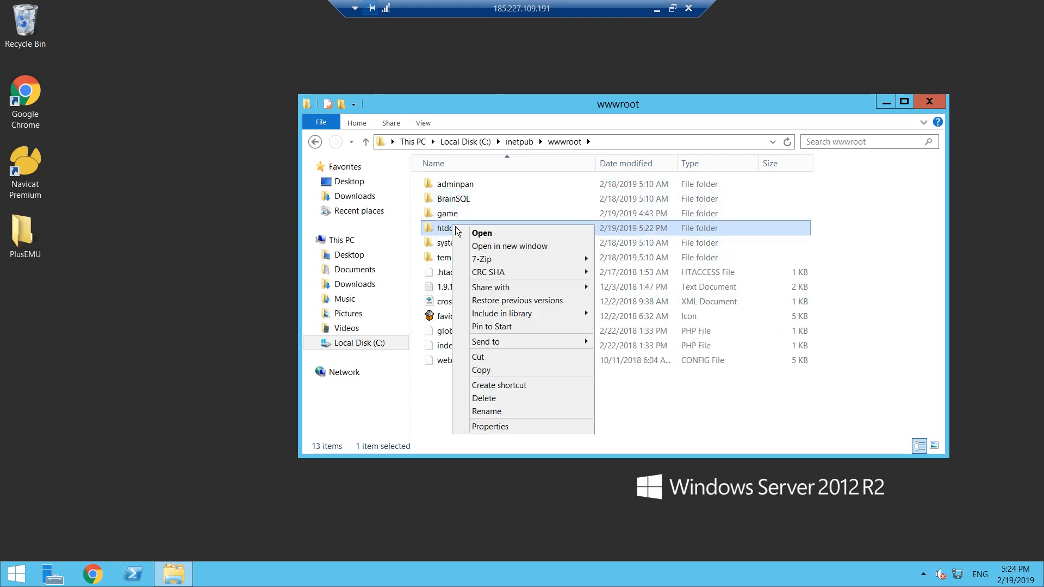
click(498, 398)
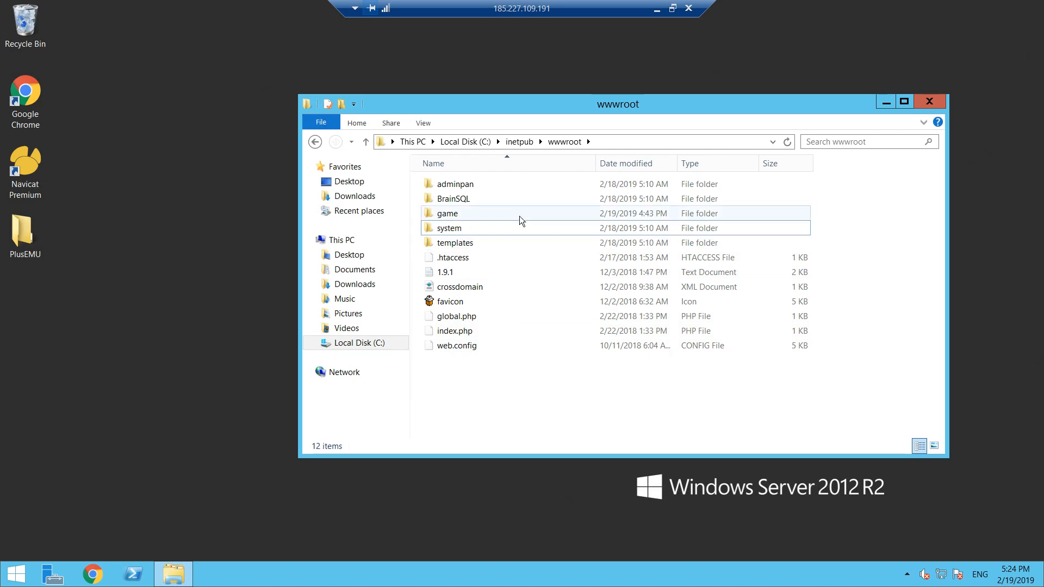
- Switch to Navicat Premium, skip its update check, and start a new MySQL connection
click(34, 162)
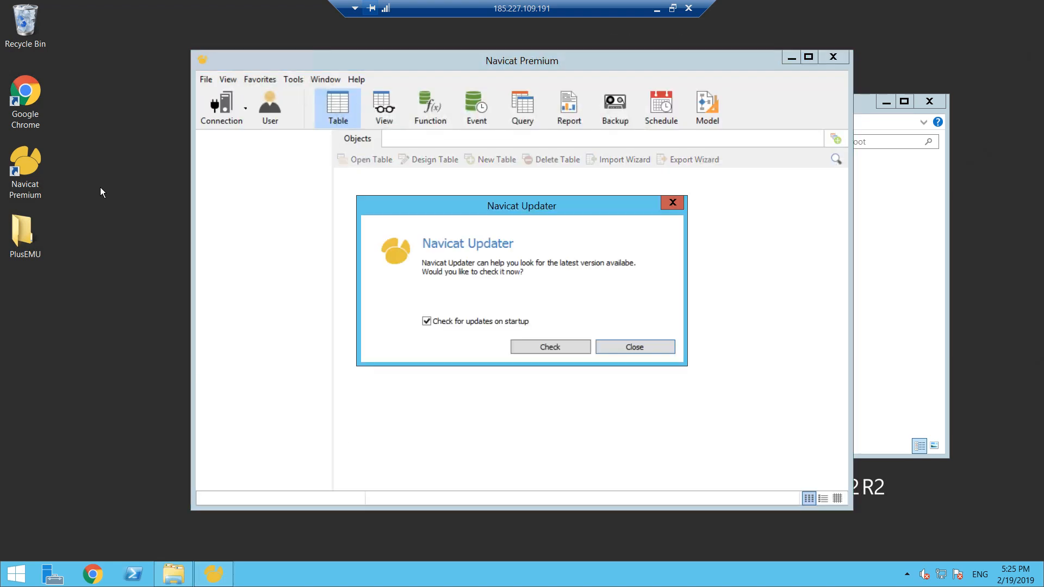
click(640, 348)
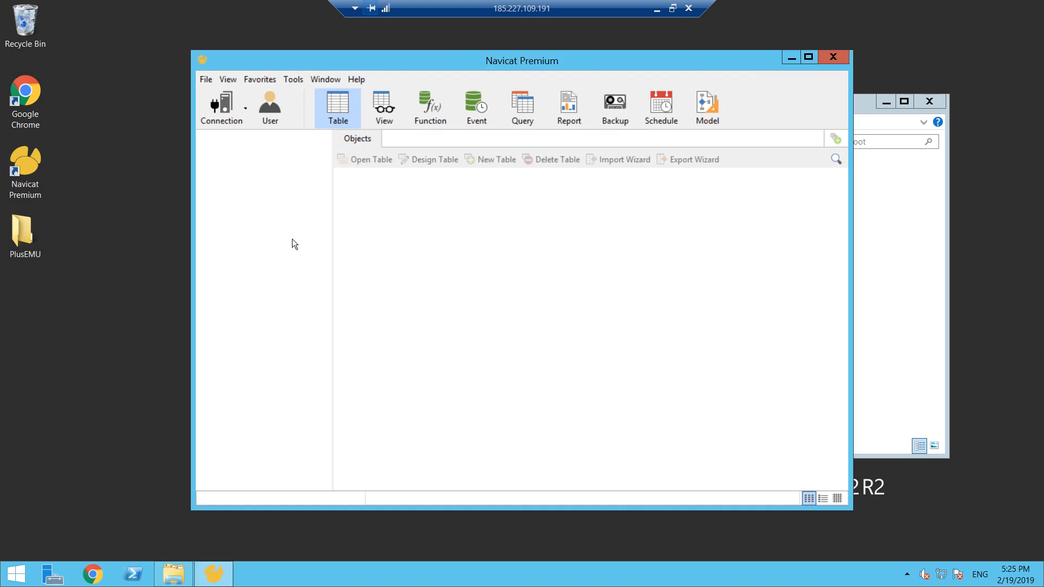
click(234, 108)
click(215, 138)
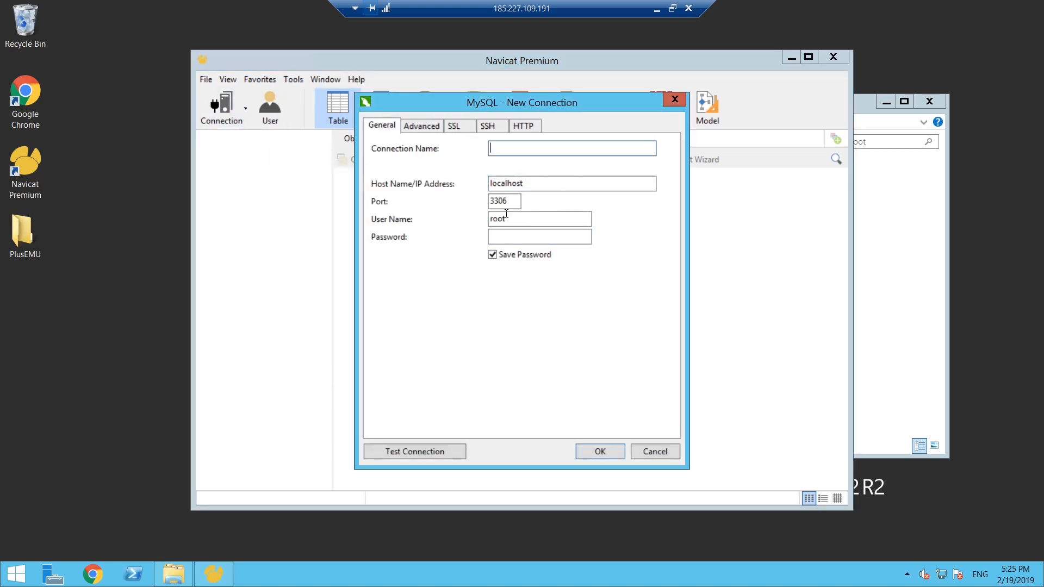
- Enter the root password, name the MySQL connection hotel, test it, and save it
click(544, 238)
text(*****)
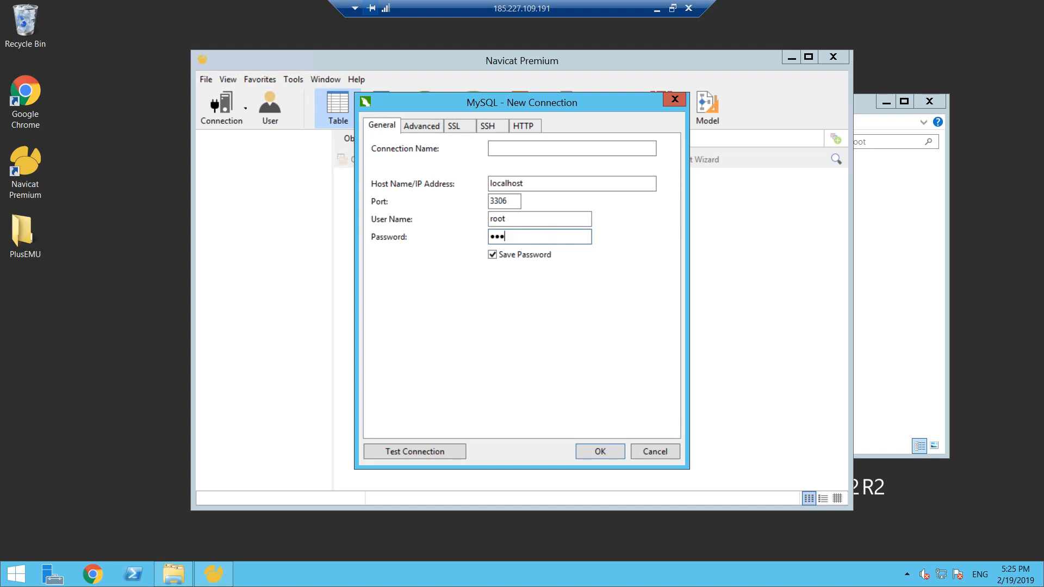
click(517, 147)
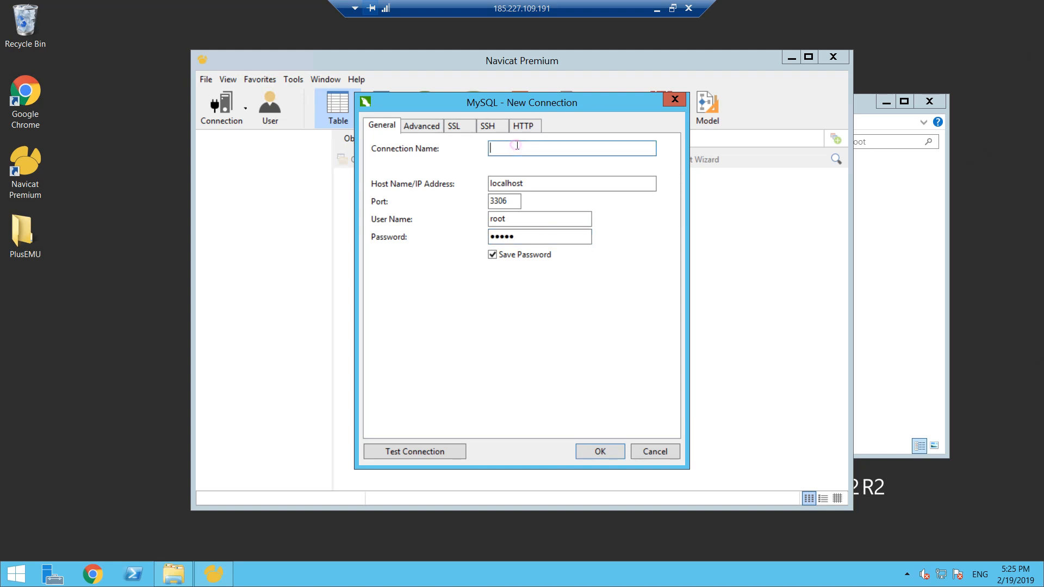
text(hotel)
click(426, 448)
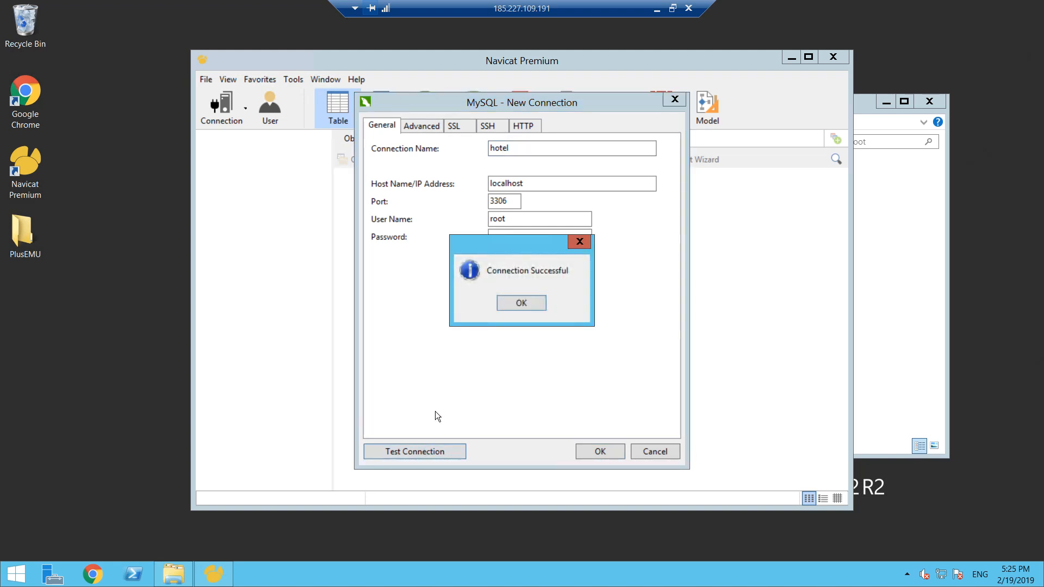
click(517, 306)
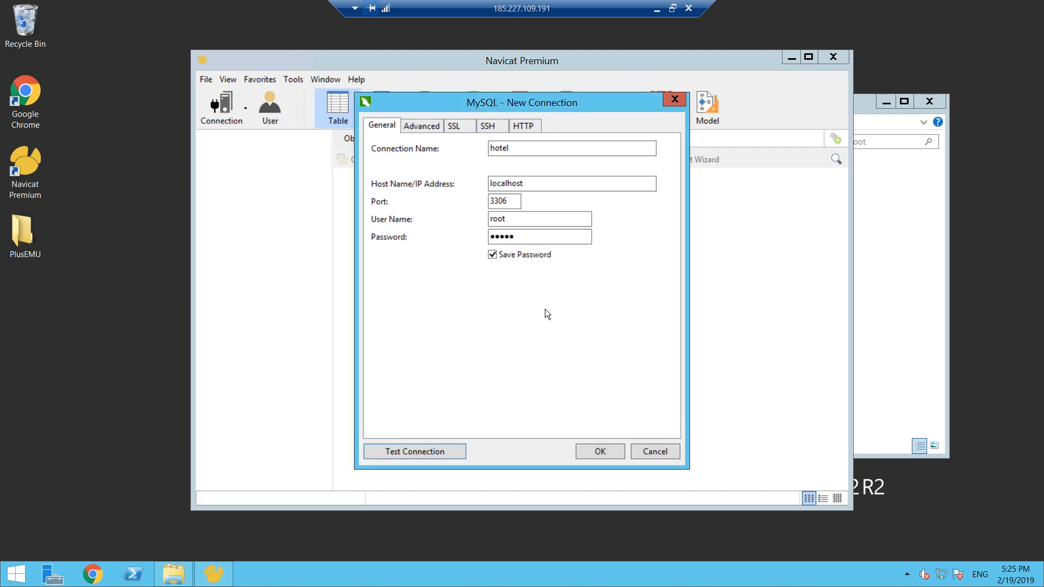
click(611, 451)
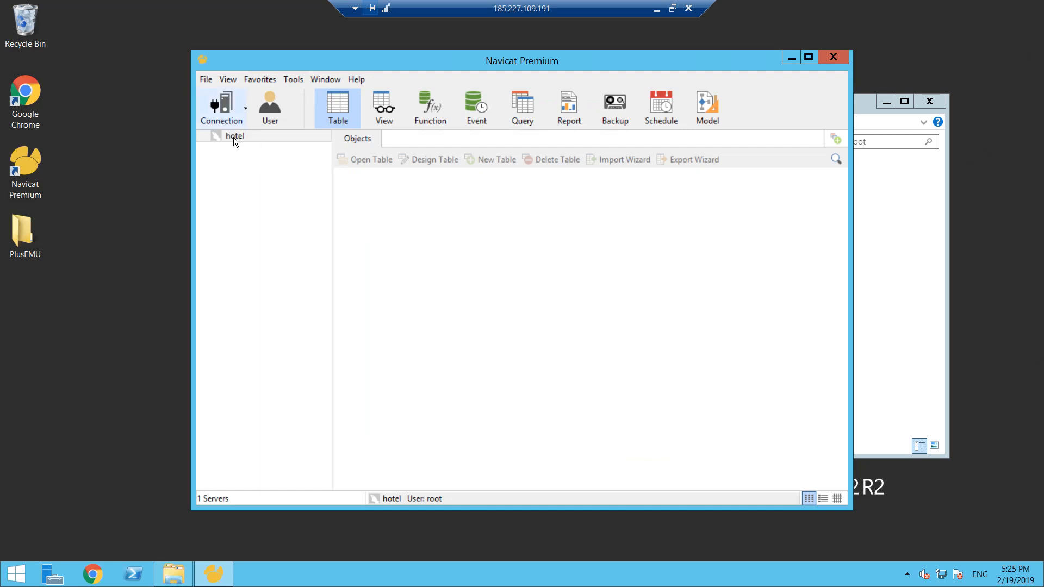
- Open the hotel connection and create a new database named hotel in it
double_click(225, 137)
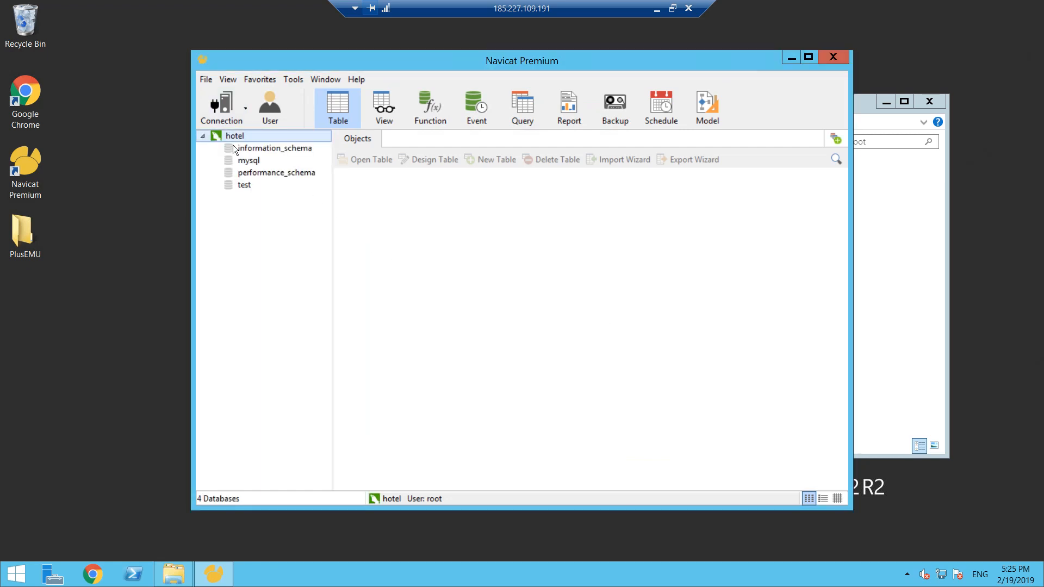
right_click(233, 136)
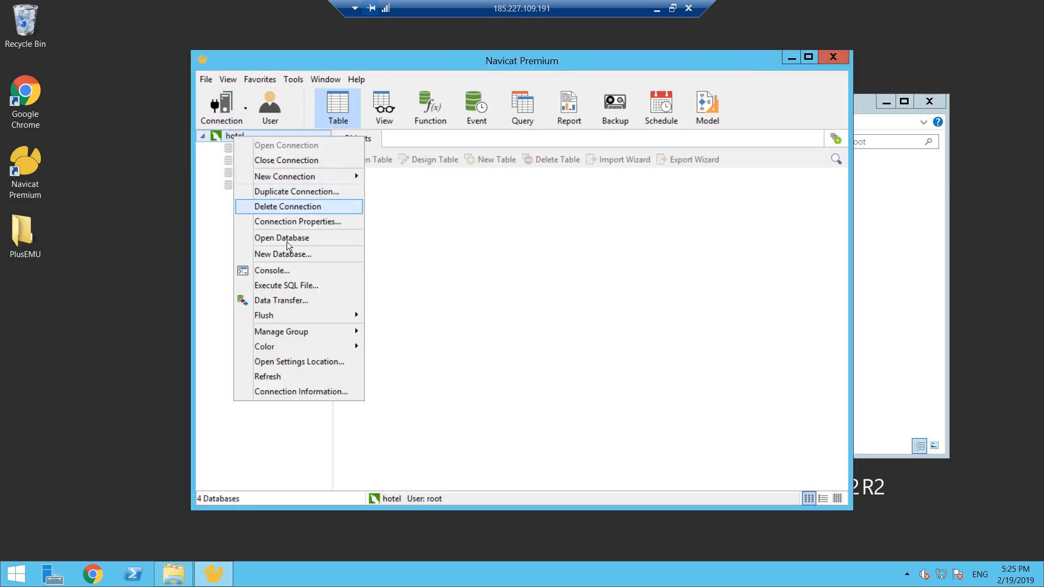
click(291, 255)
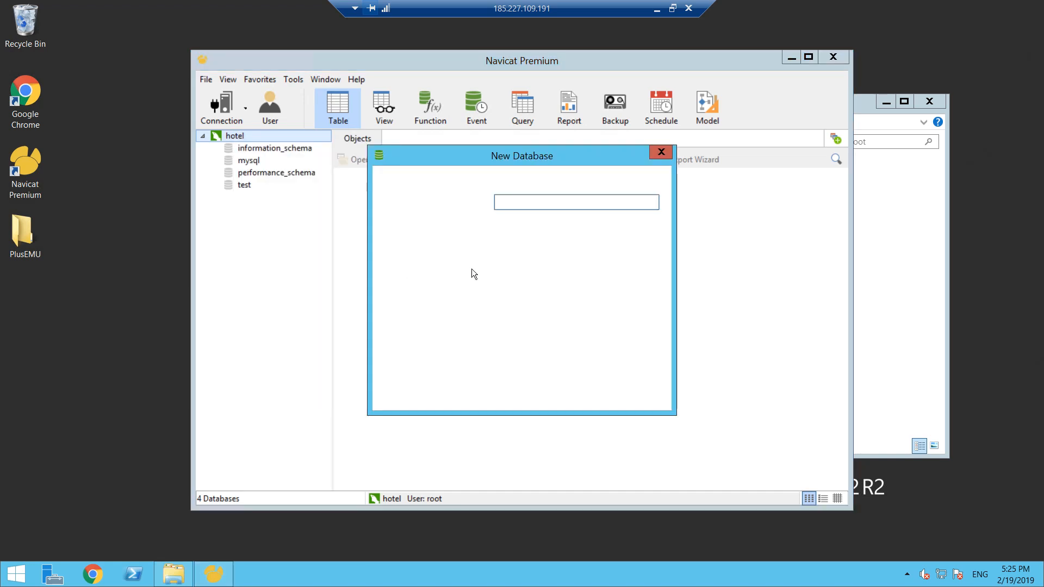
text(hotel)
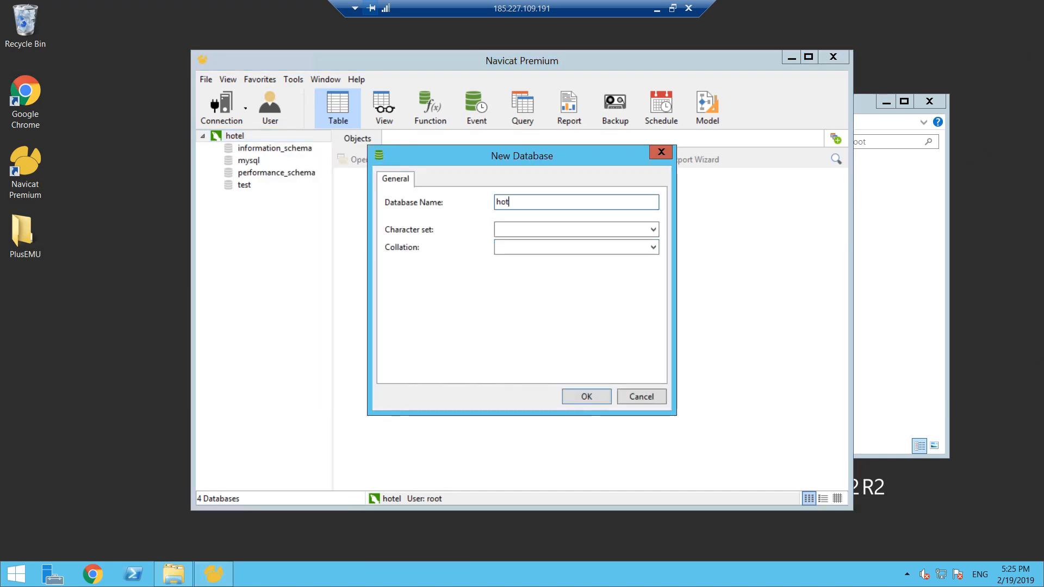
click(586, 396)
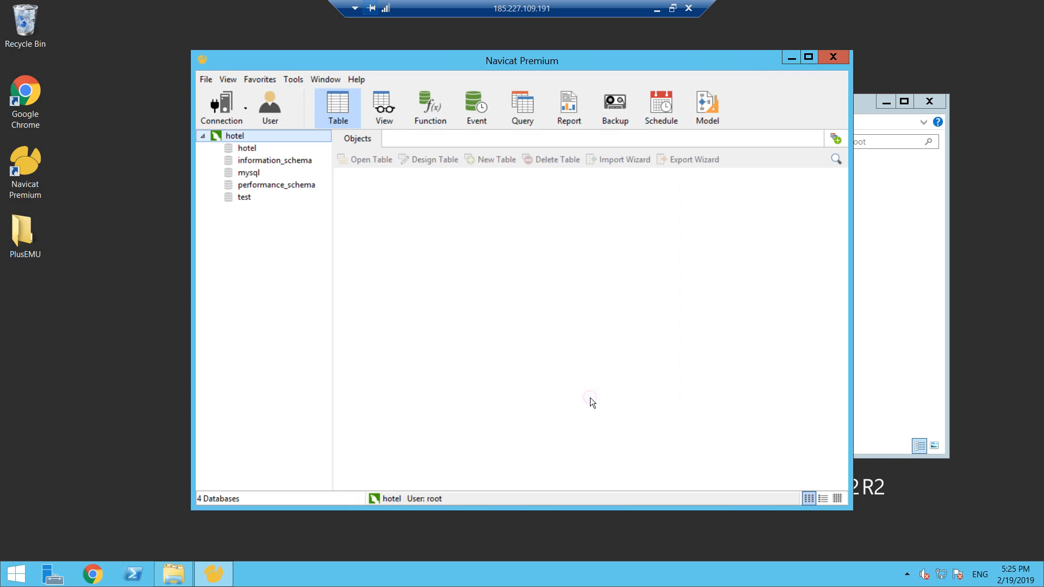
- Open the hotel database and bring up SQL file execution for its tables
double_click(247, 147)
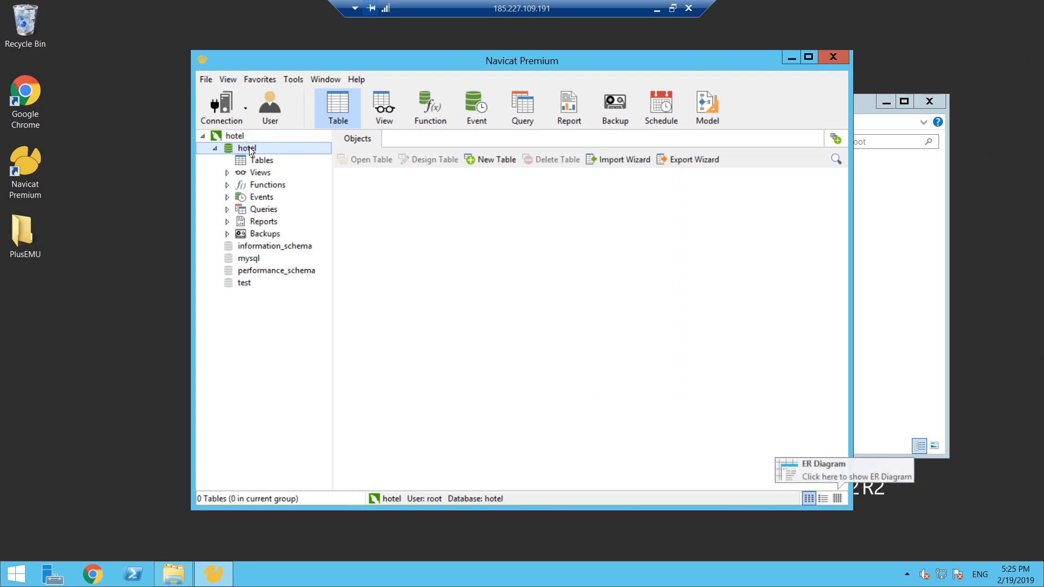
right_click(253, 149)
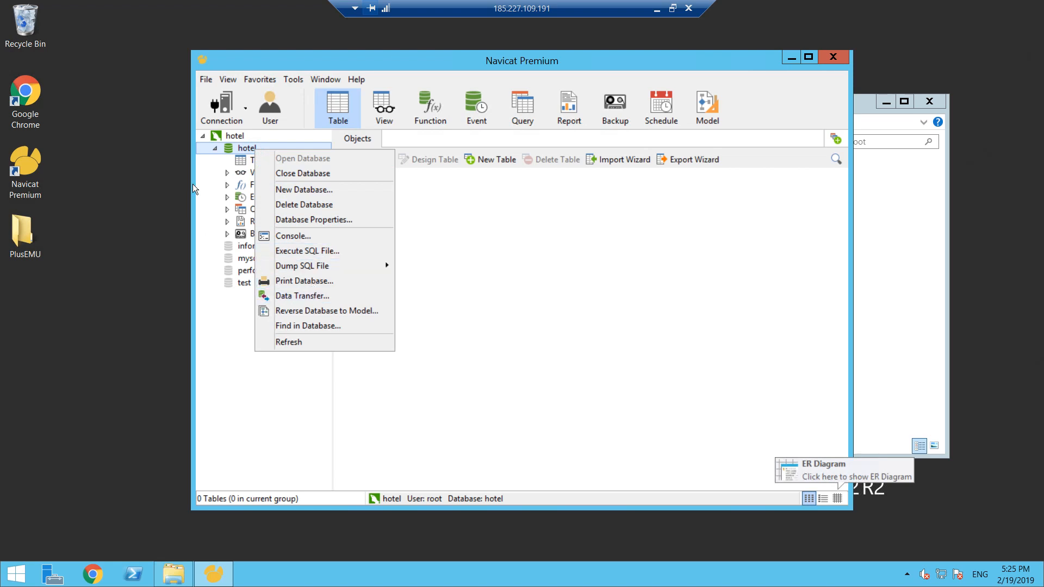
click(236, 158)
right_click(259, 162)
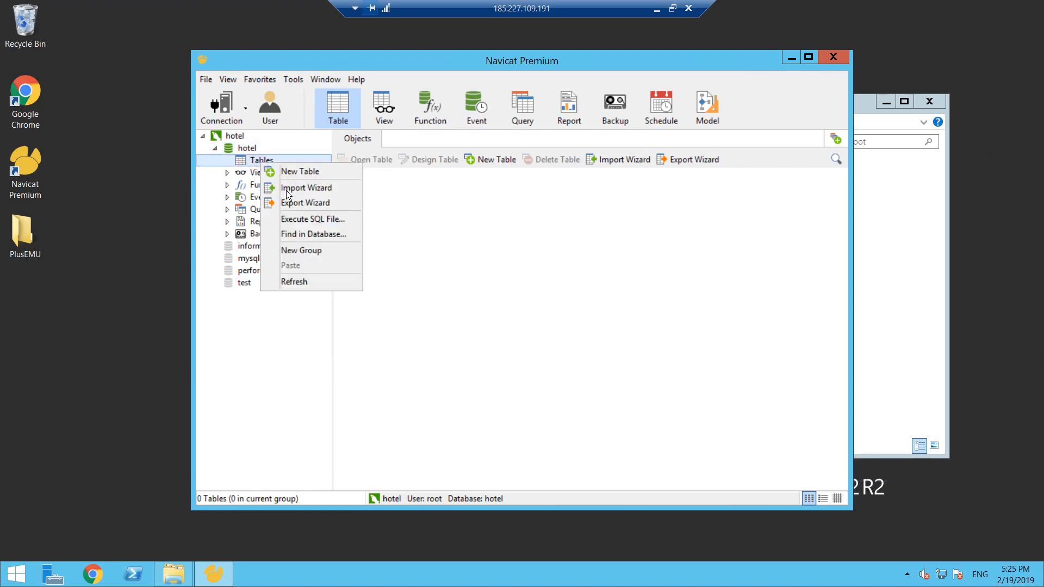
click(319, 220)
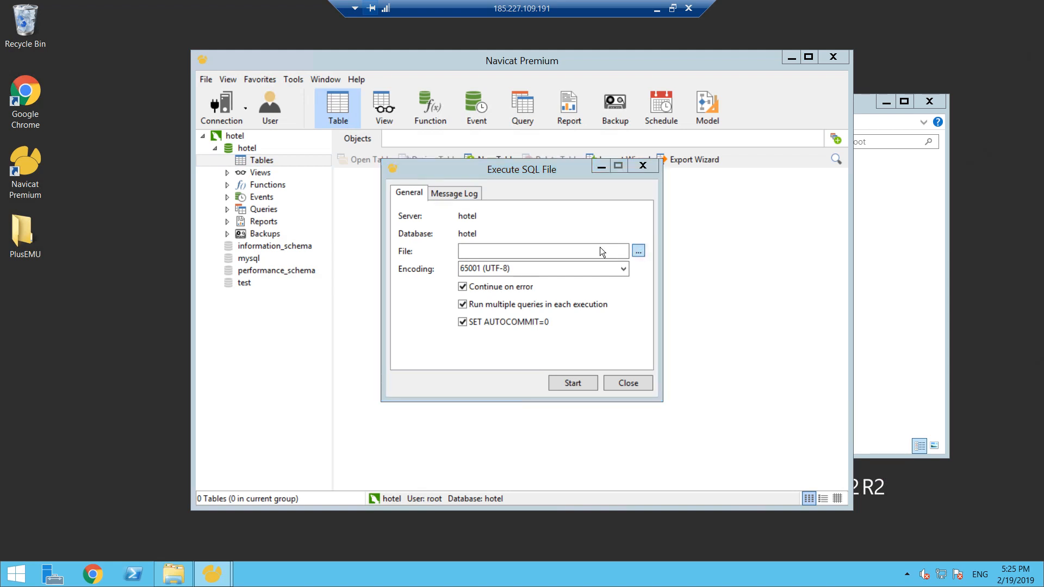
- Choose the SQL script in Desktop > PlusEMU > Release 2 > SQLs as the file to execute
click(639, 250)
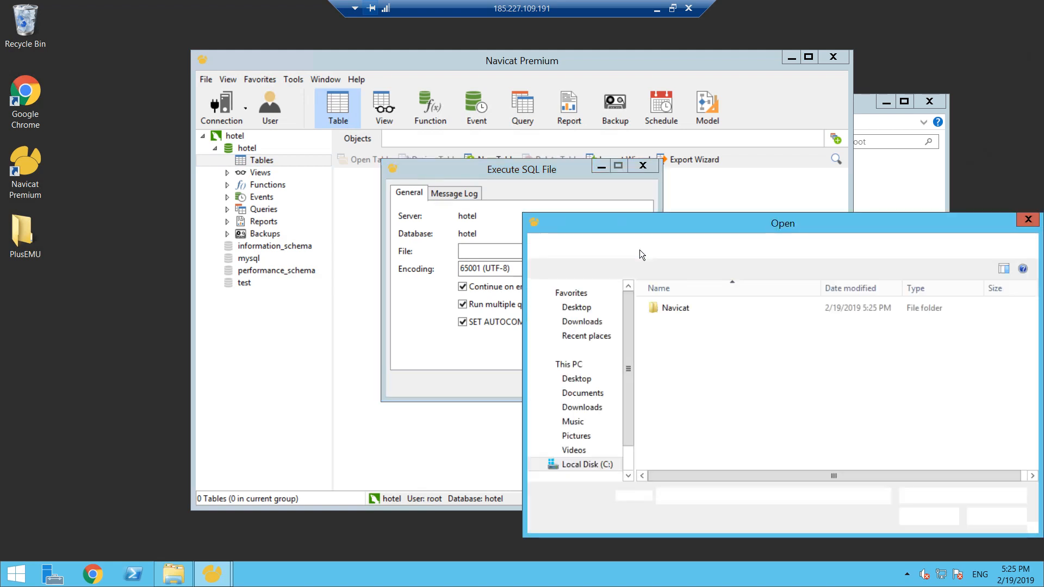
drag(761, 227, 537, 187)
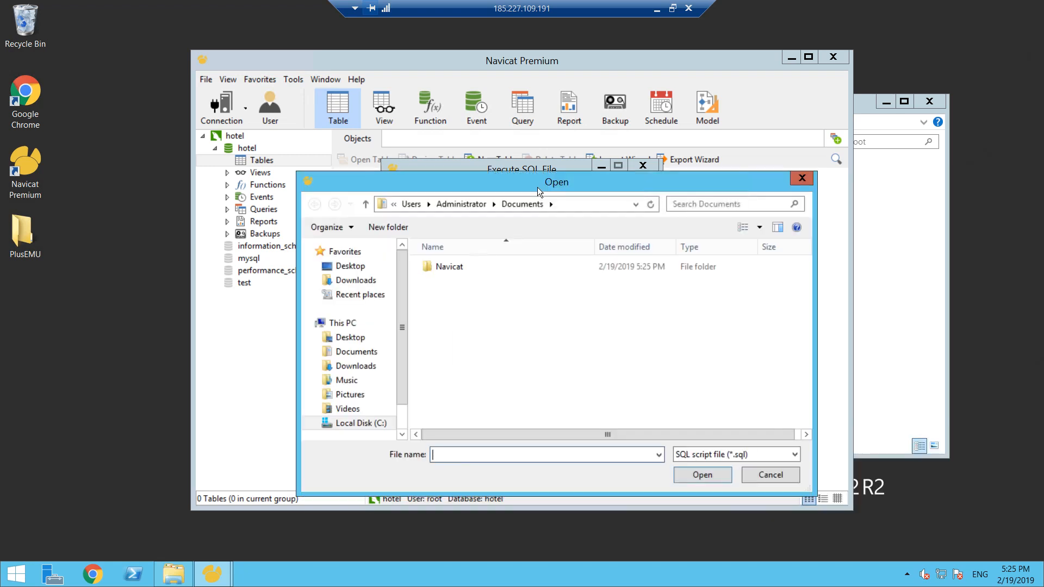
click(366, 368)
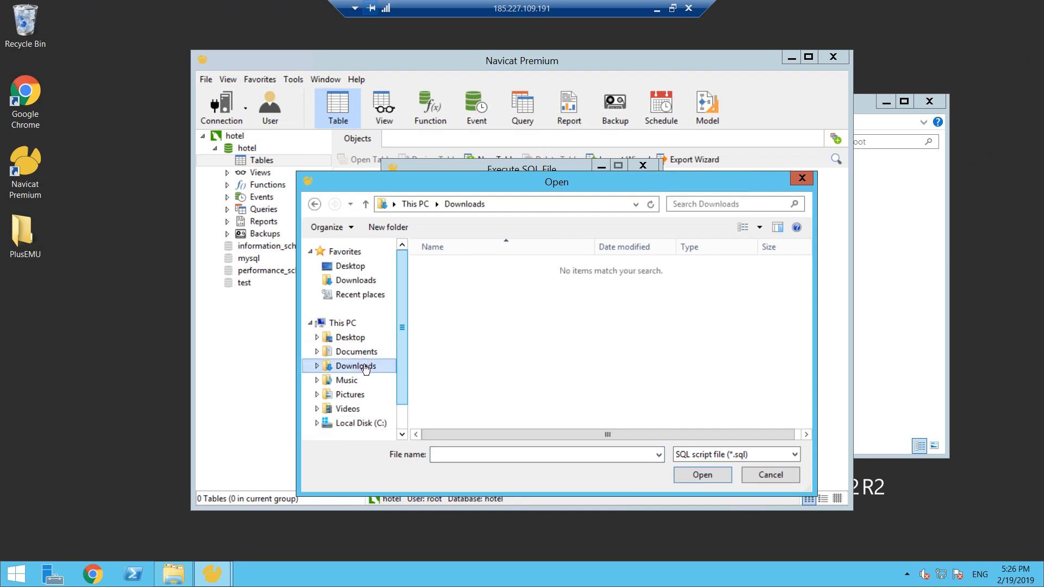
click(353, 338)
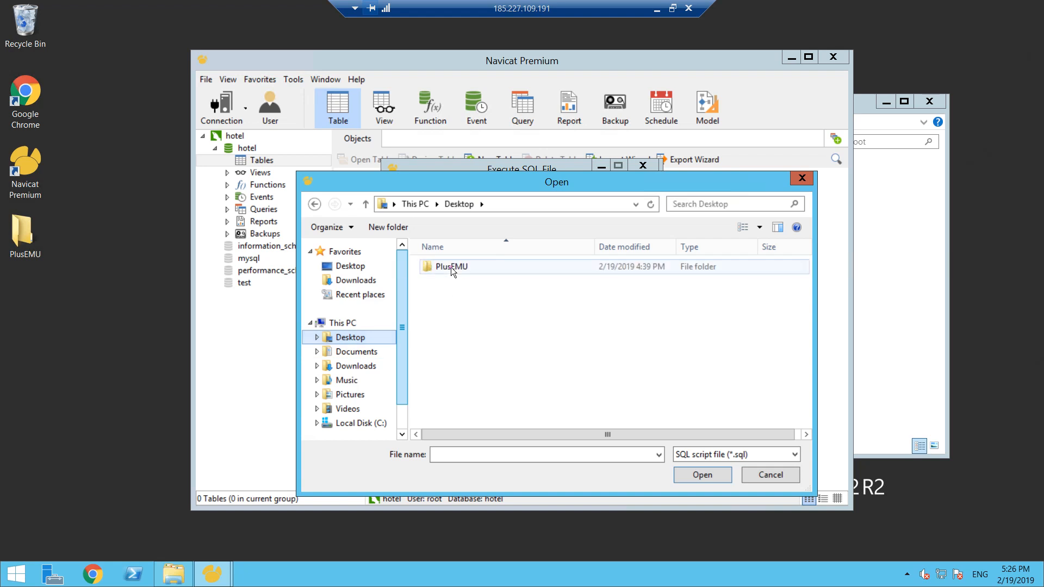
click(451, 266)
double_click(449, 266)
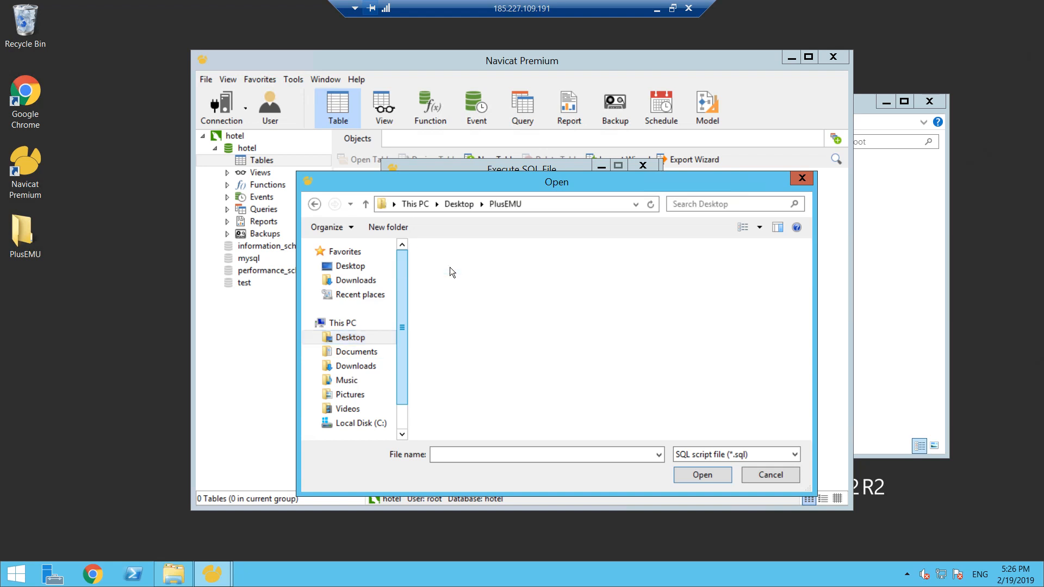
double_click(449, 267)
double_click(459, 282)
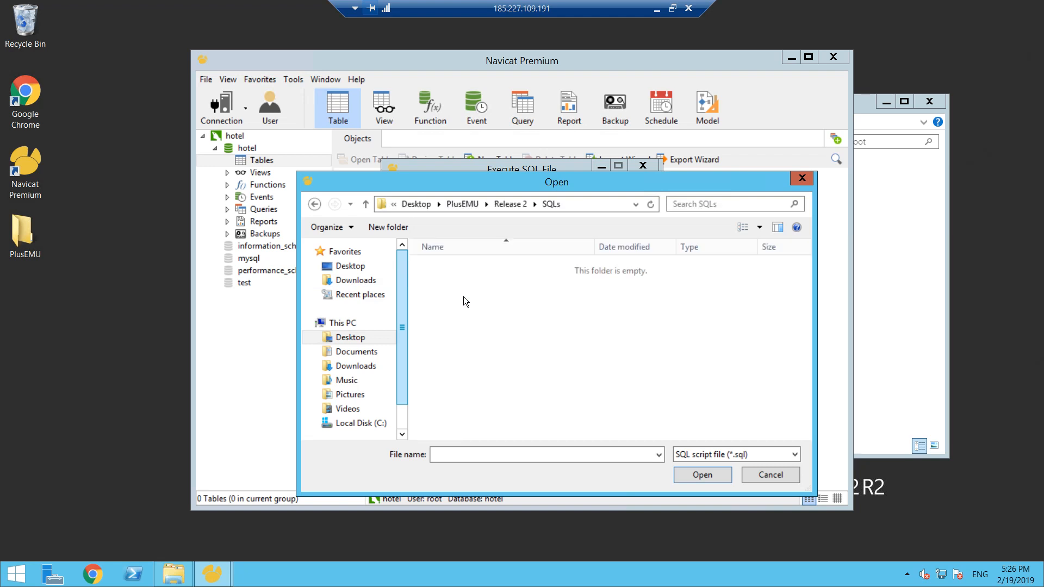
double_click(472, 278)
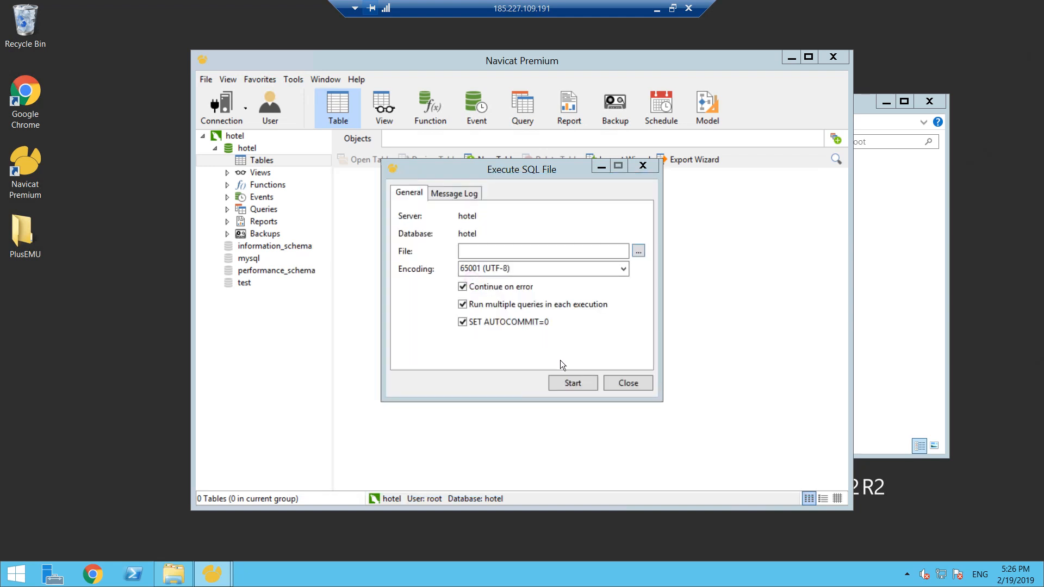
- Run the SQL file on the hotel database, check the message log, and refresh the table list
click(572, 386)
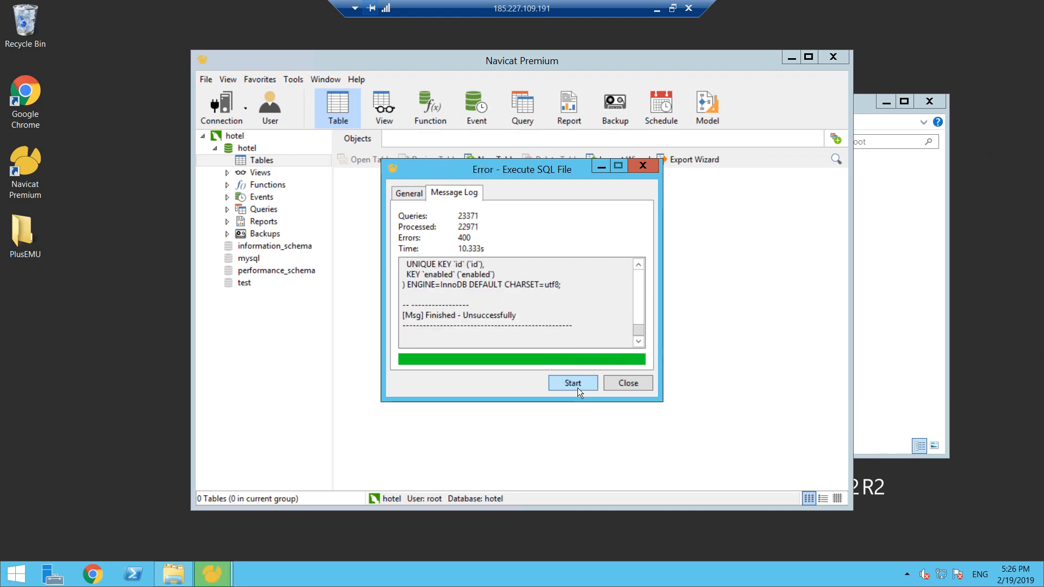
drag(639, 334, 646, 258)
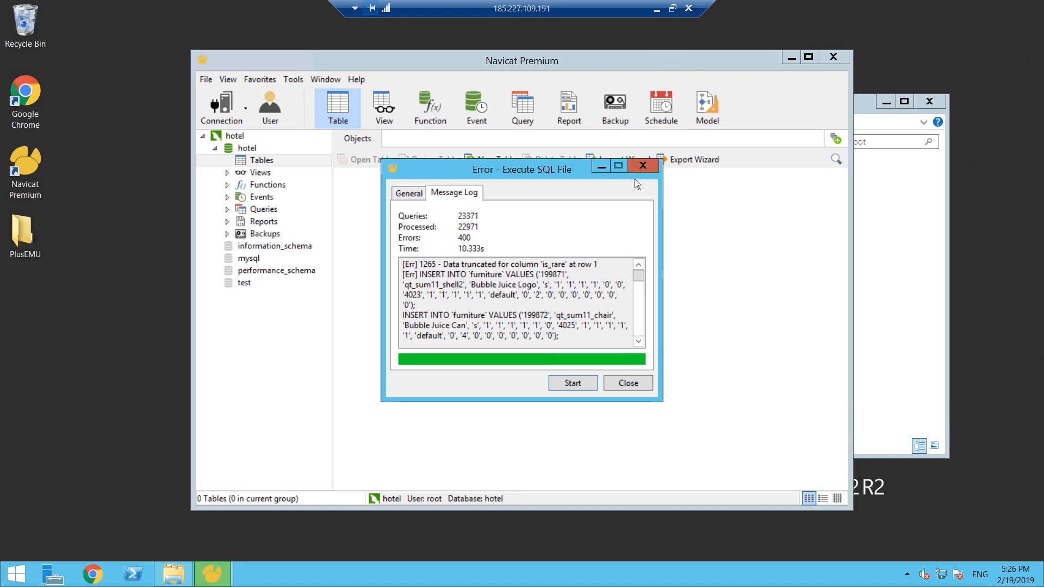
click(628, 383)
right_click(569, 292)
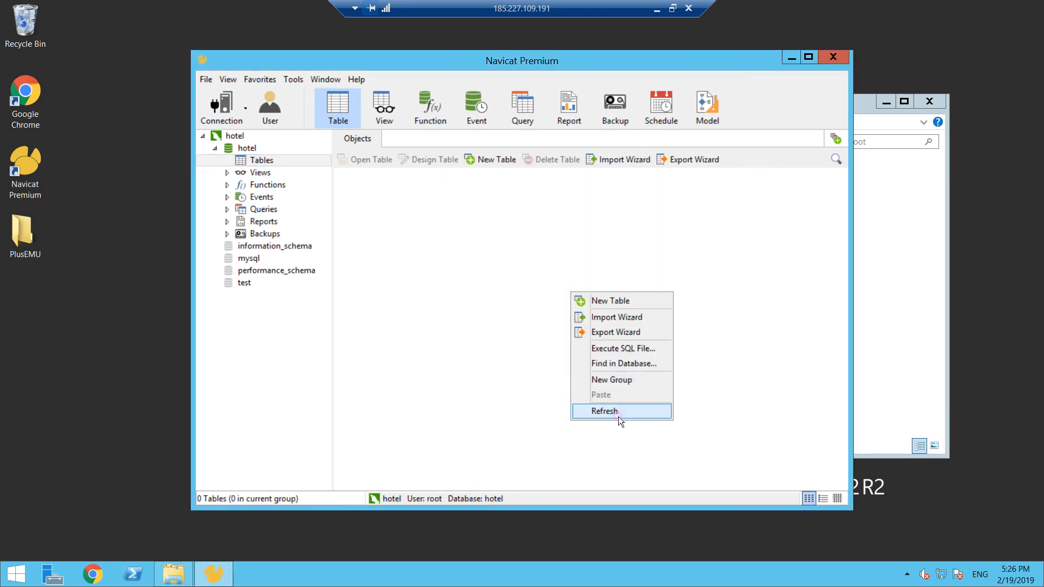
click(618, 412)
right_click(525, 301)
click(794, 300)
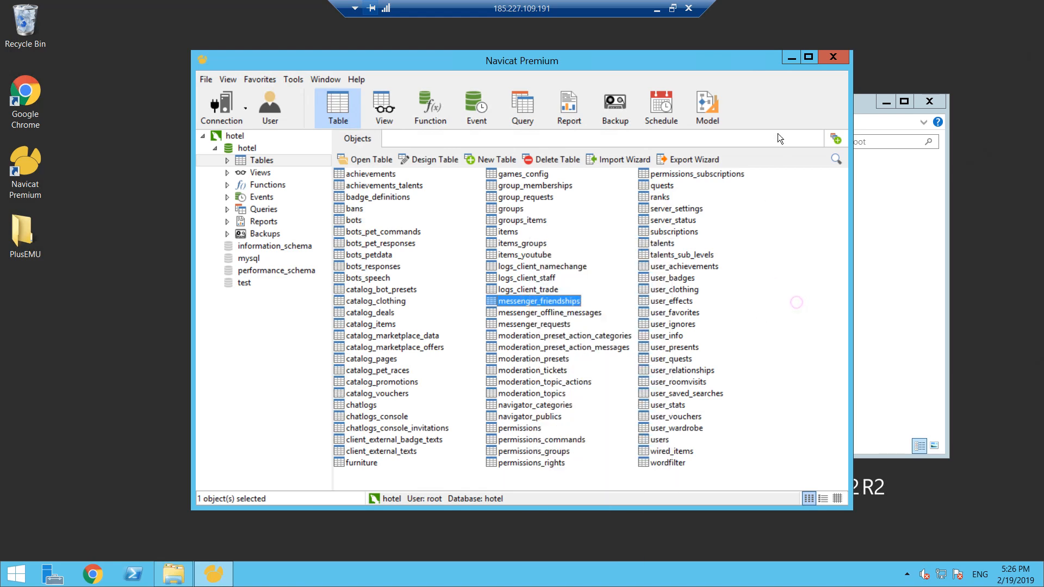
- Switch to File Explorer and open the my configuration file from C:\Program Files\MySQL\MySQL Server 5.5 in Notepad++
click(786, 60)
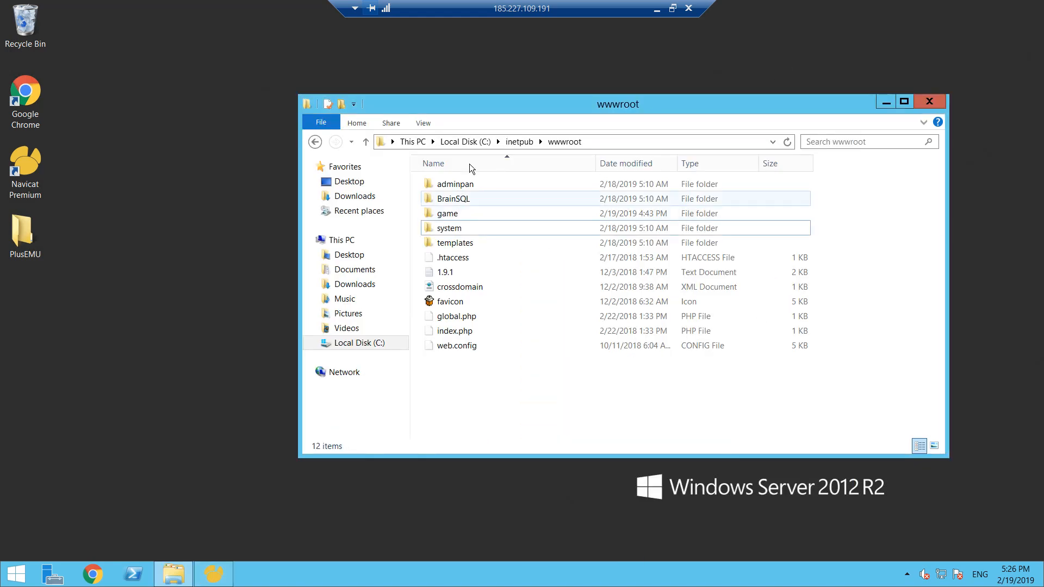
click(396, 341)
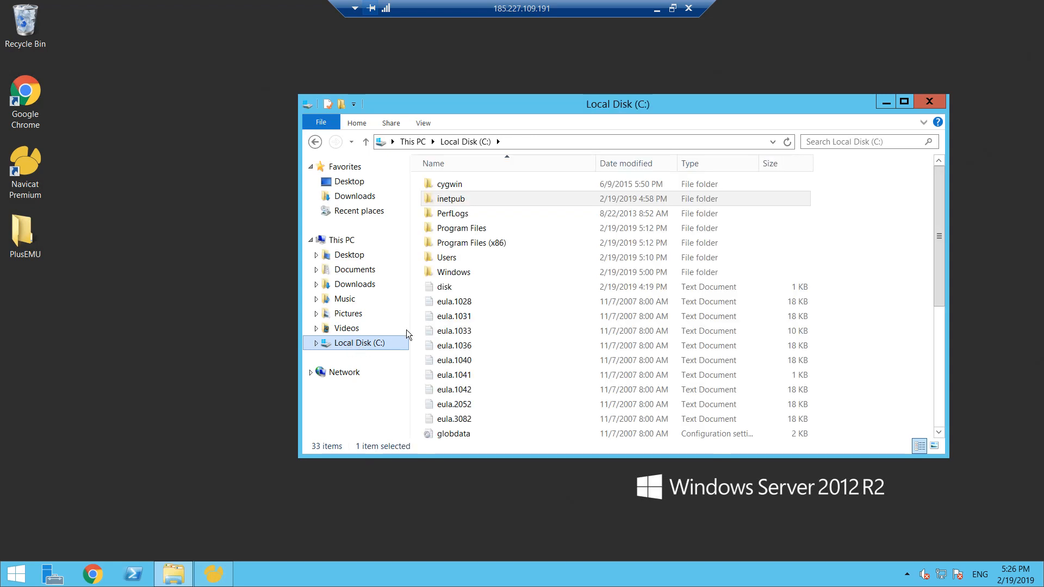
double_click(491, 231)
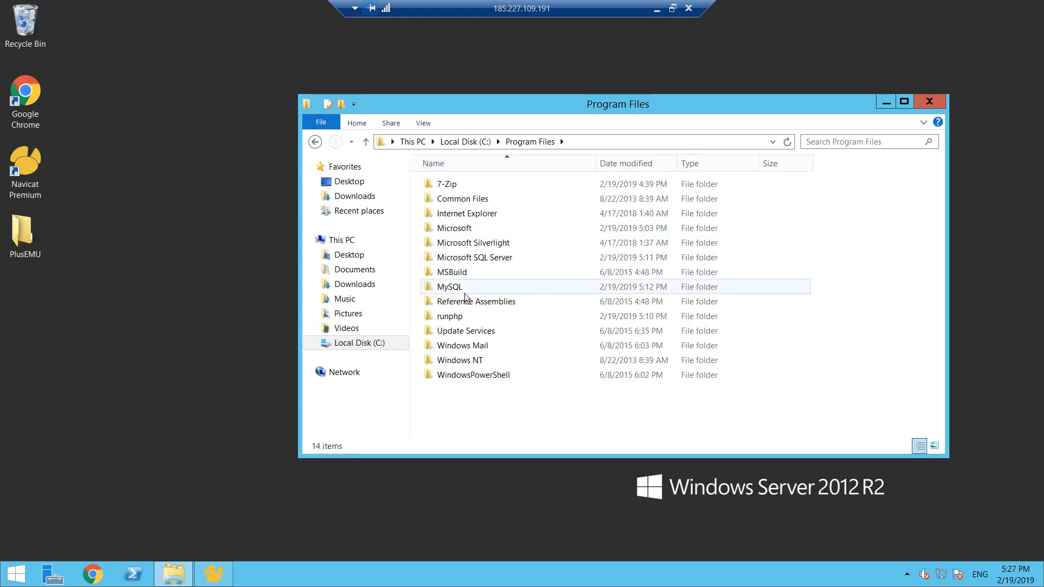
double_click(456, 287)
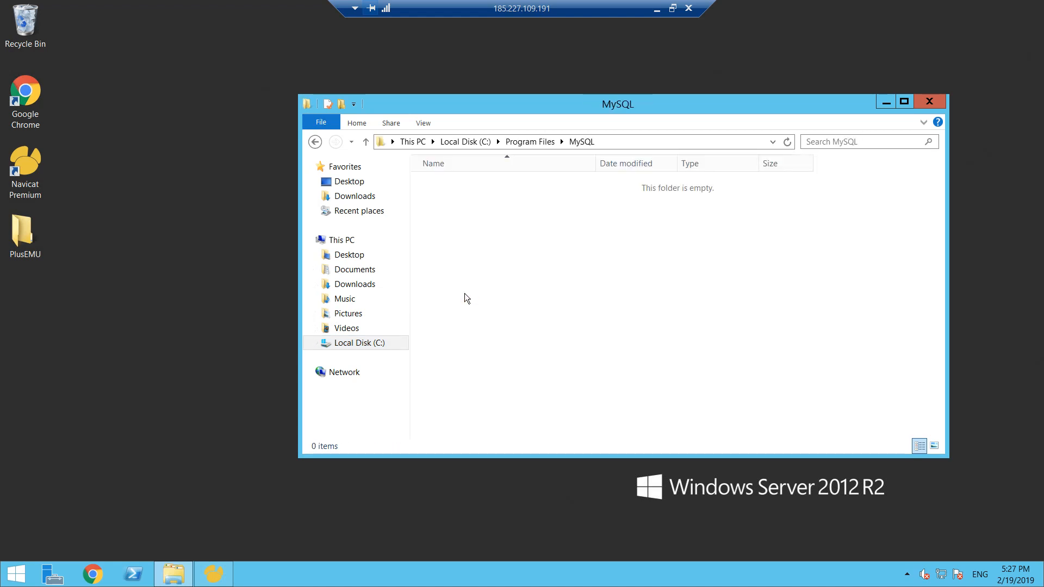
double_click(473, 187)
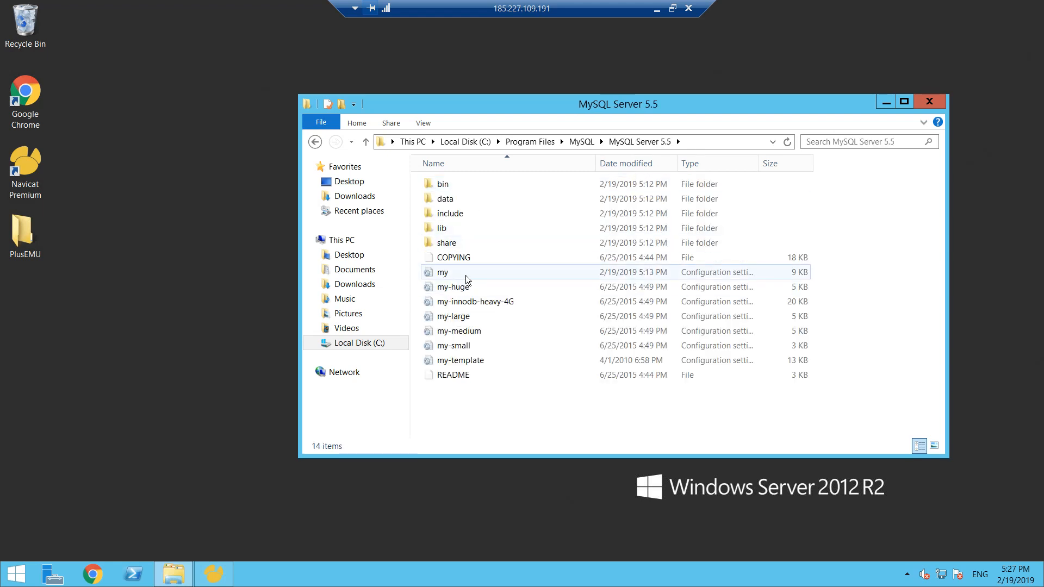
click(471, 276)
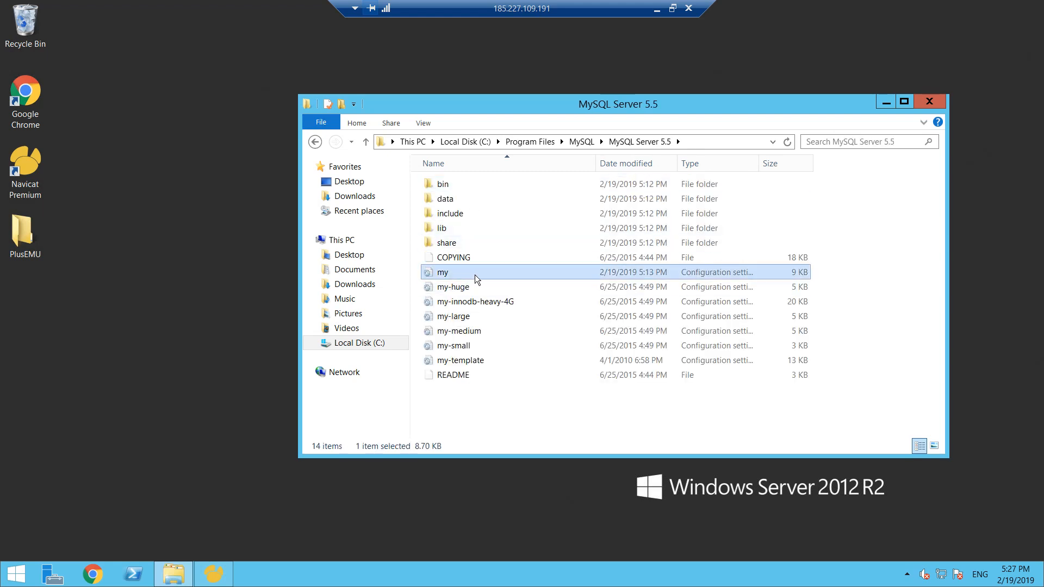
right_click(475, 279)
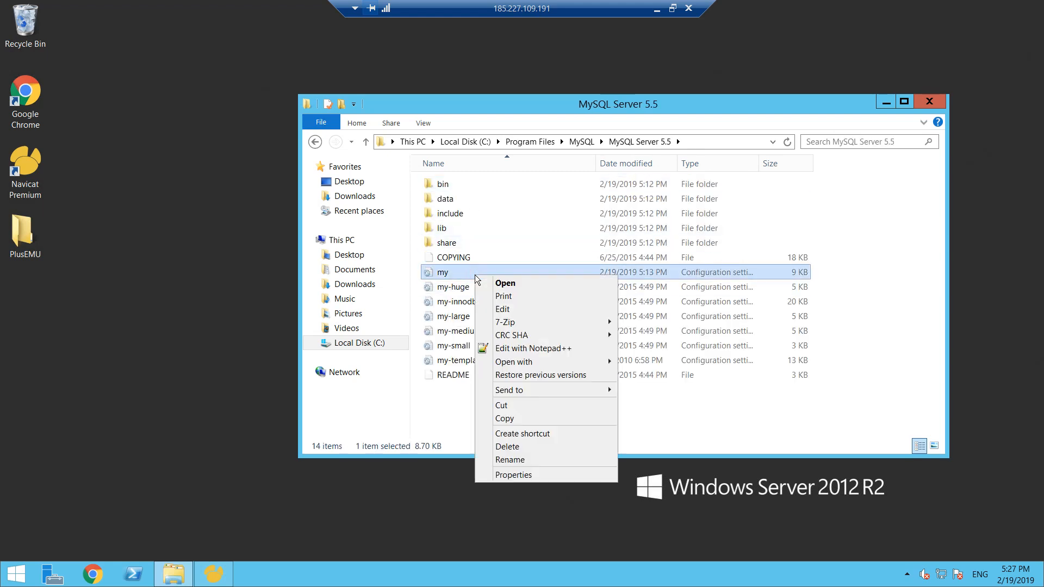
click(520, 348)
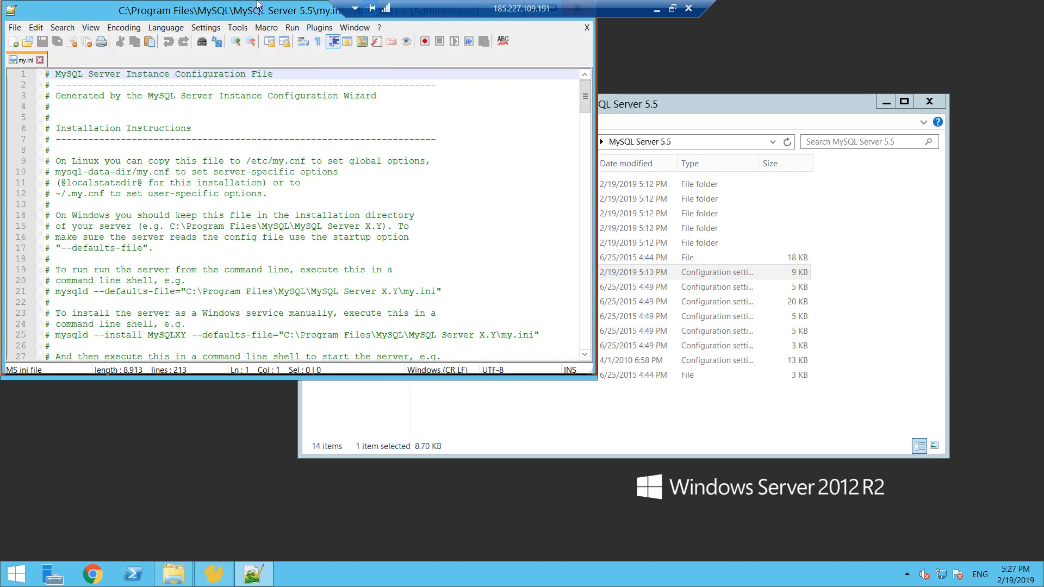
- Empty the quoted sql-mode value in the [mysqld] section of my.ini, then save and close the file
double_click(257, 7)
drag(1034, 118, 1042, 247)
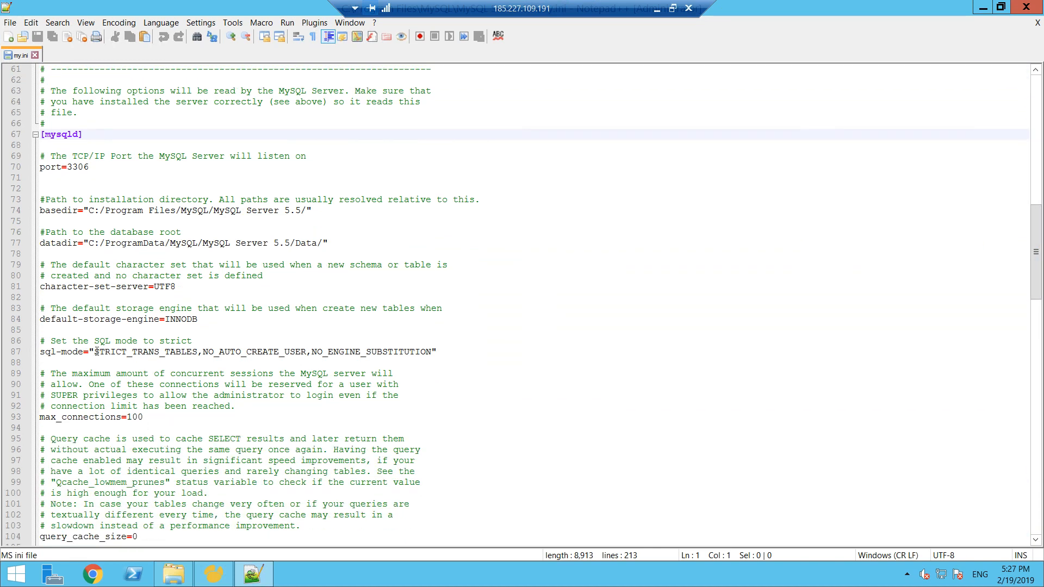
drag(96, 353, 433, 353)
key(Delete)
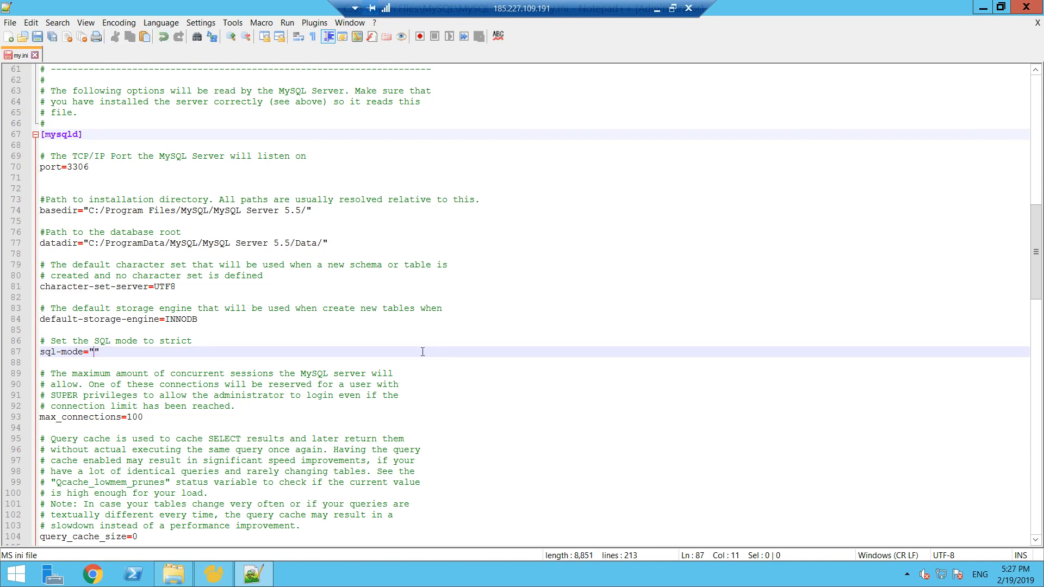
click(37, 36)
click(1029, 6)
click(70, 196)
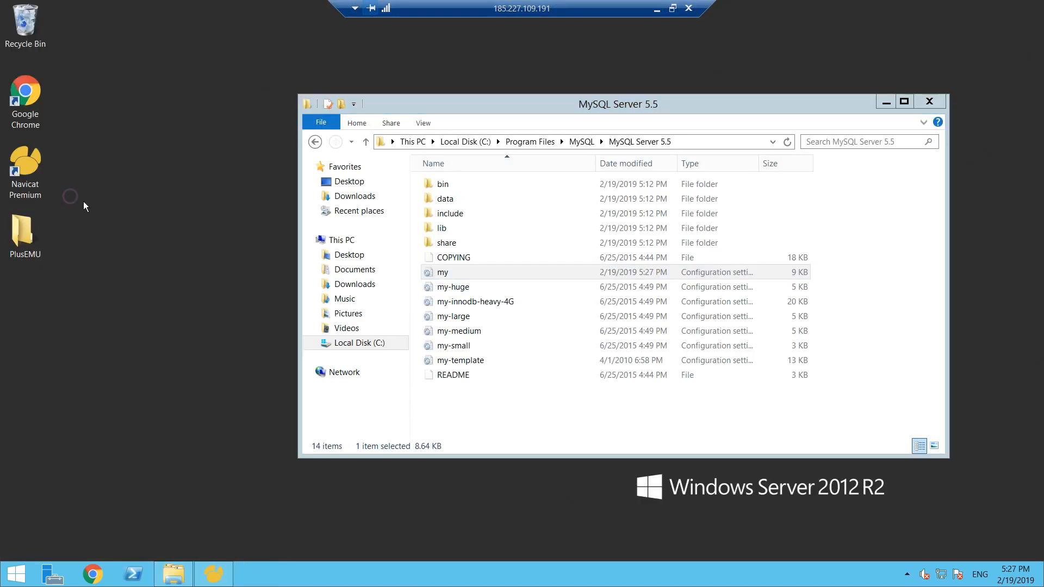
- Restart the server with the reason Other (Unplanned) and take the remote desktop session out of full screen
click(15, 574)
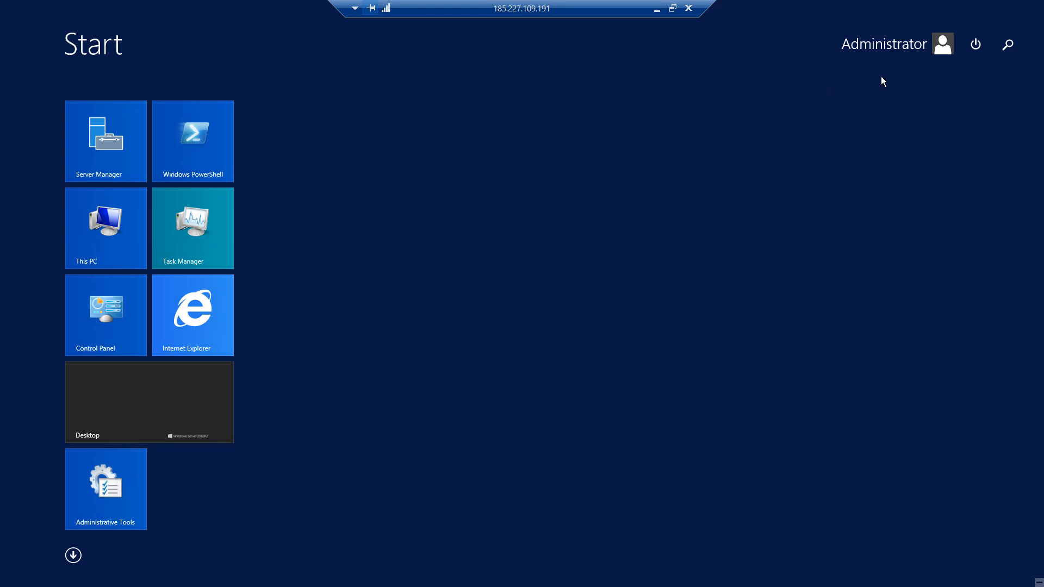
click(976, 45)
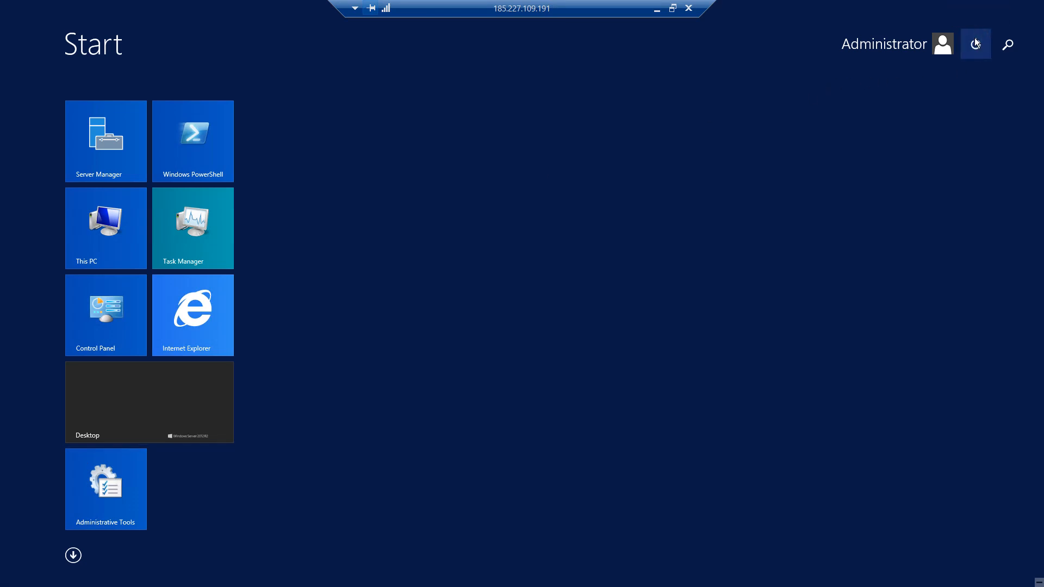
click(977, 116)
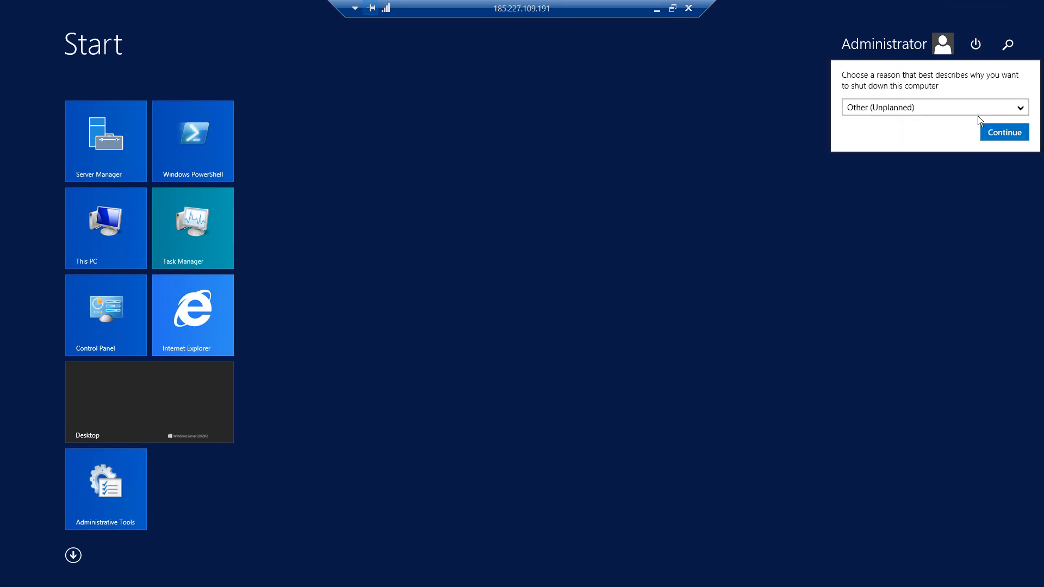
click(1003, 132)
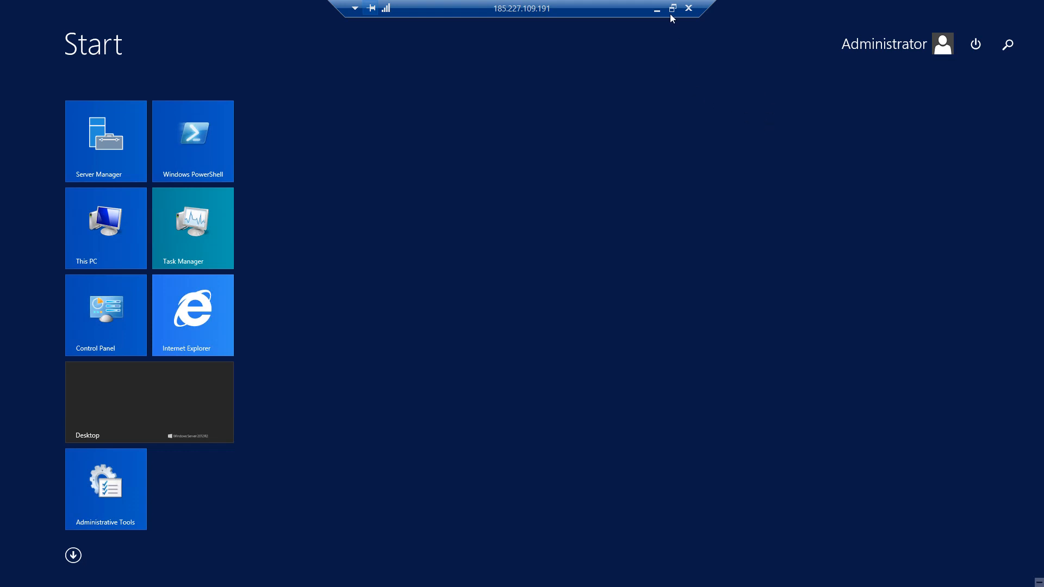
click(673, 8)
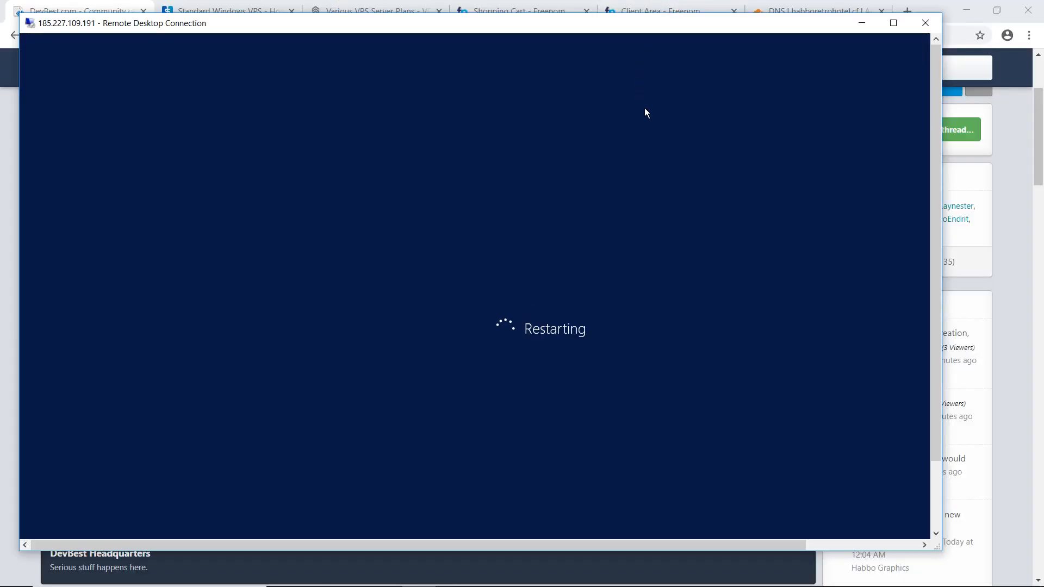
key(alt+Tab)
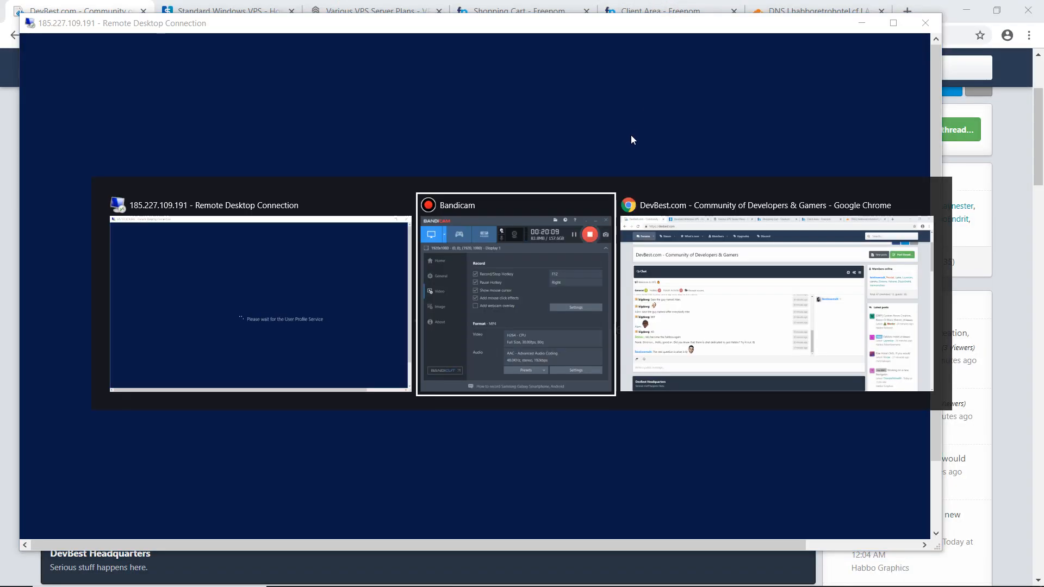
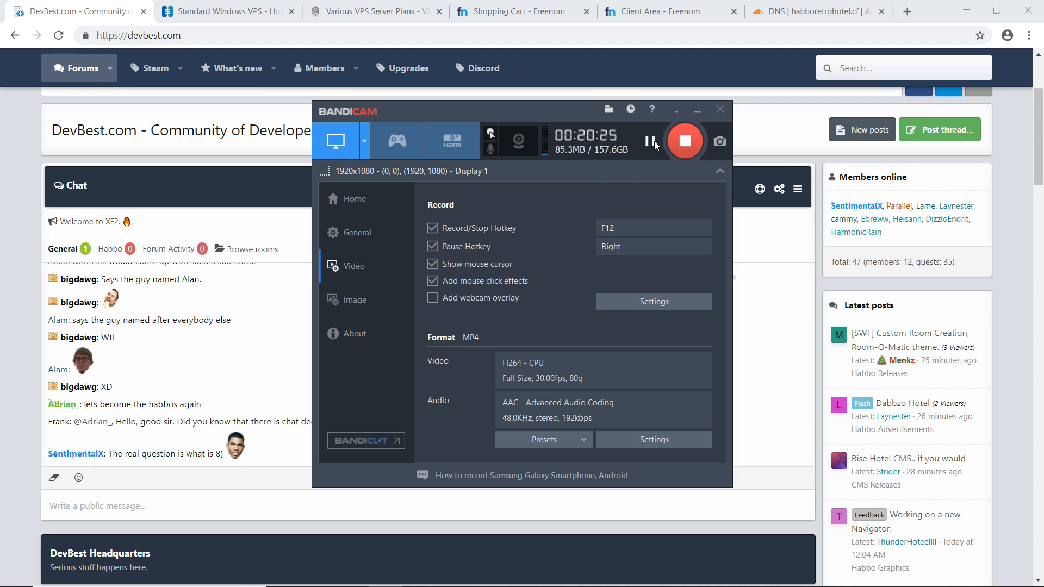
- Return the remote desktop session to full screen and bring Navicat Premium to the front
click(651, 142)
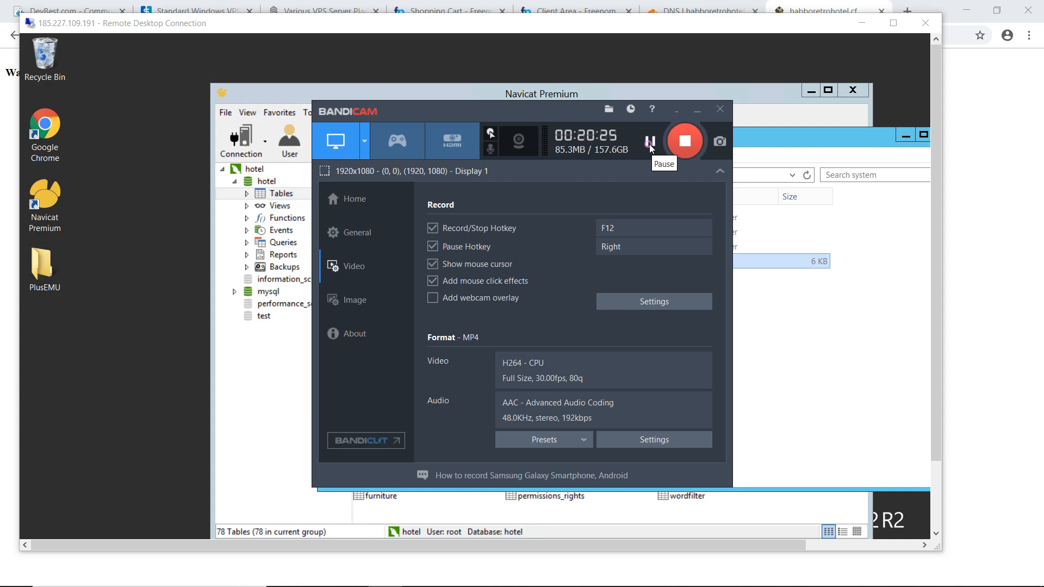
click(892, 23)
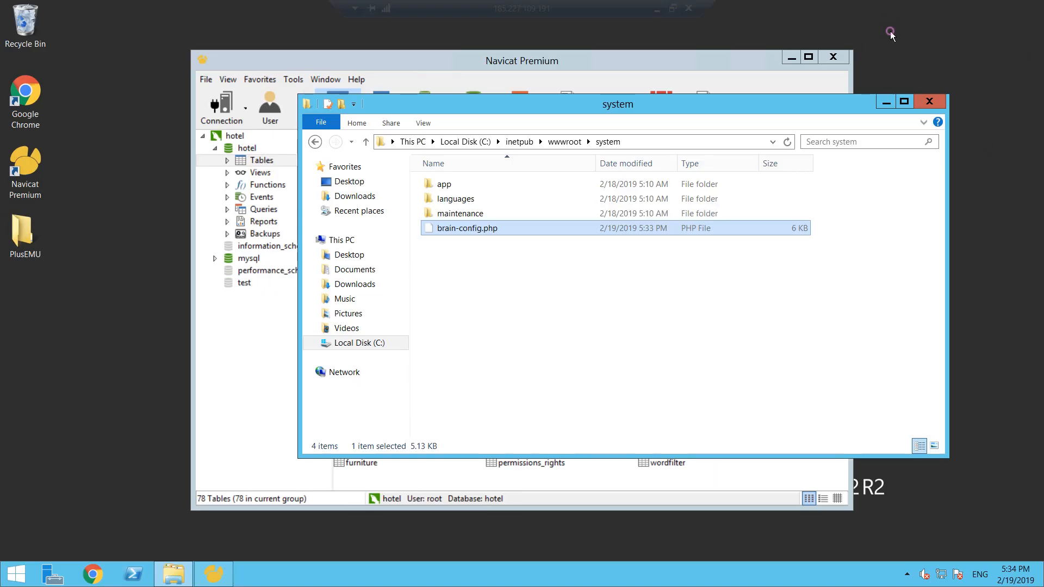
click(563, 64)
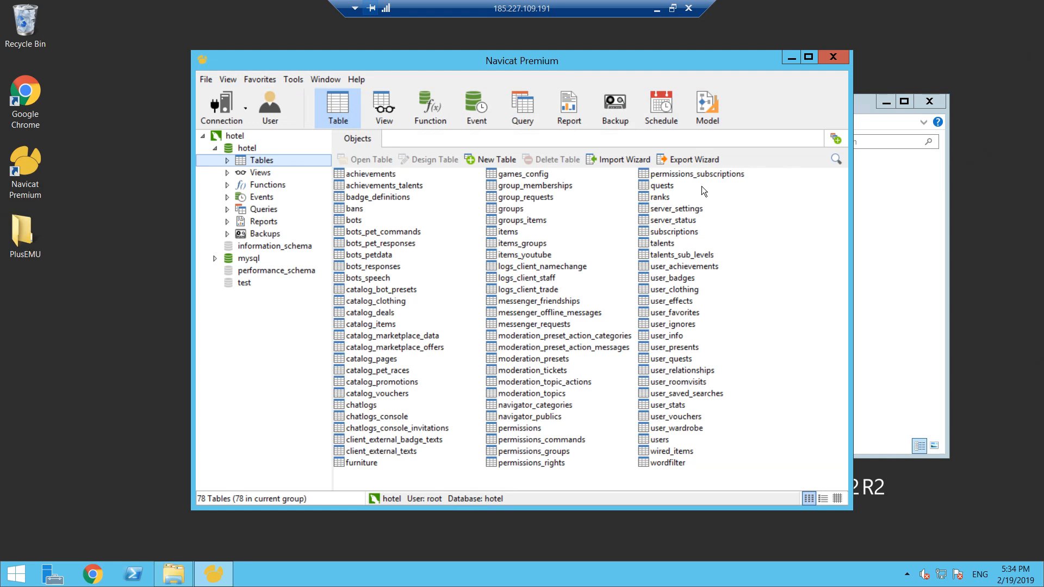
- Execute Original Database.sql on the hotel database and refresh the table list
right_click(255, 164)
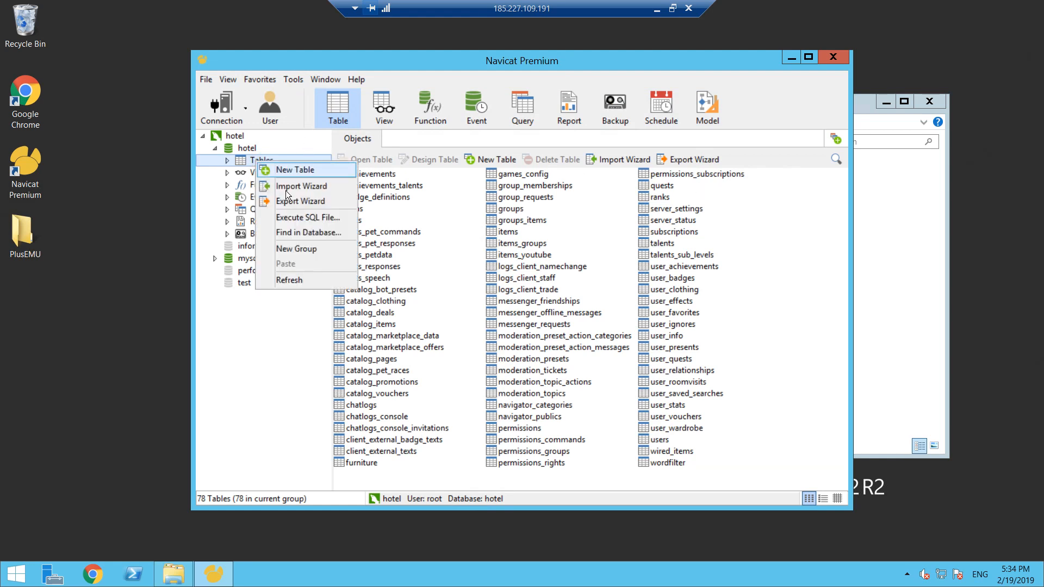
click(307, 217)
click(638, 251)
double_click(509, 274)
click(571, 381)
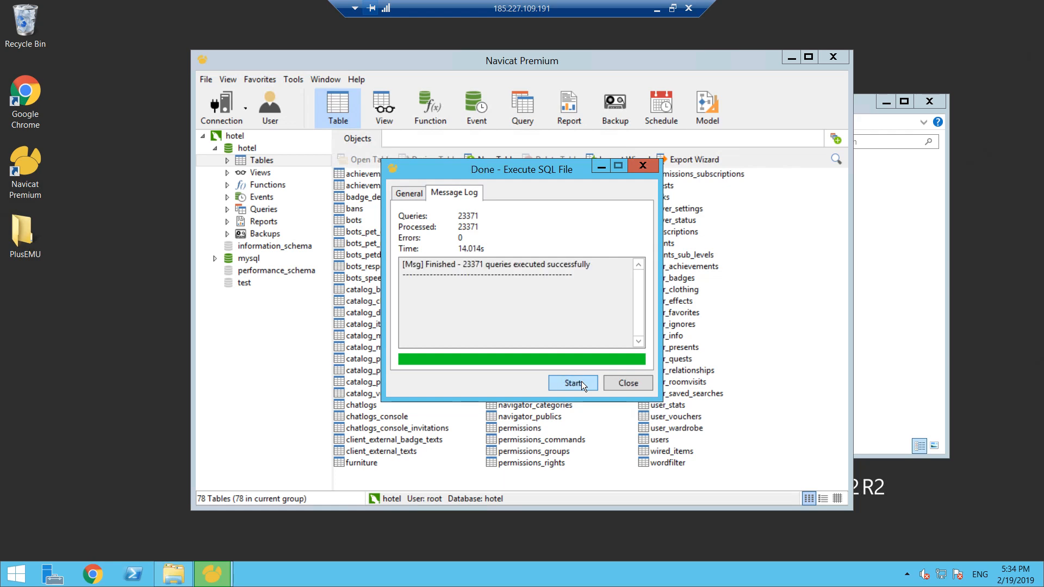
click(617, 383)
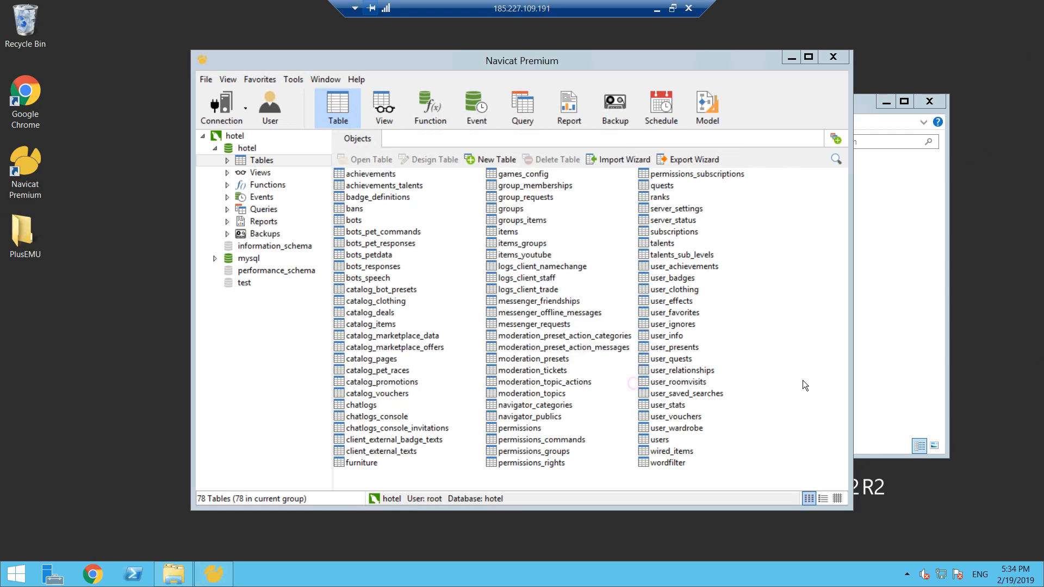
right_click(805, 375)
click(846, 493)
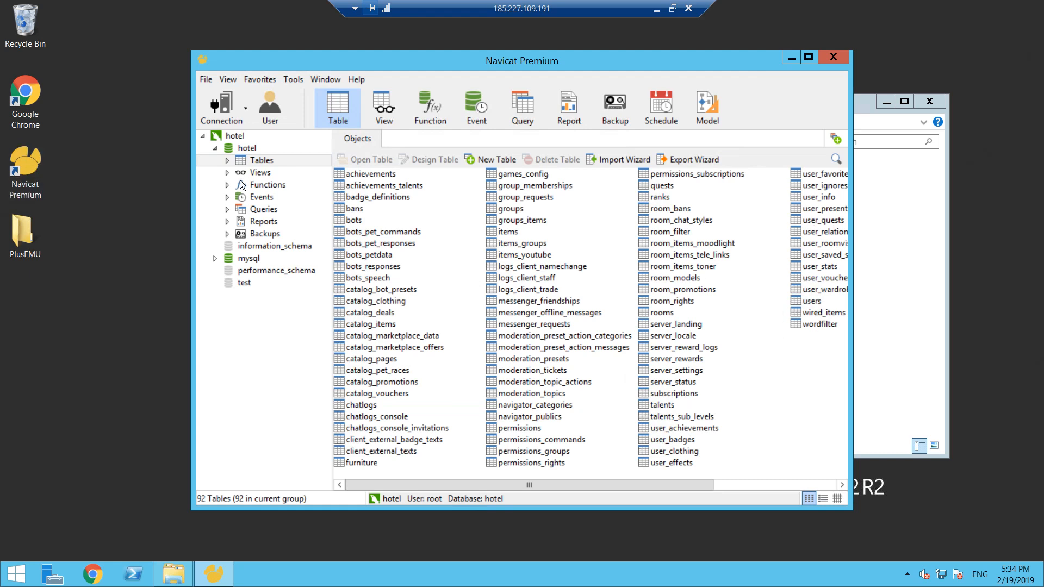
- Execute Behaviour Changes.sql from the PlusEMU SQLs folder on the hotel database and close the execution dialog
right_click(265, 162)
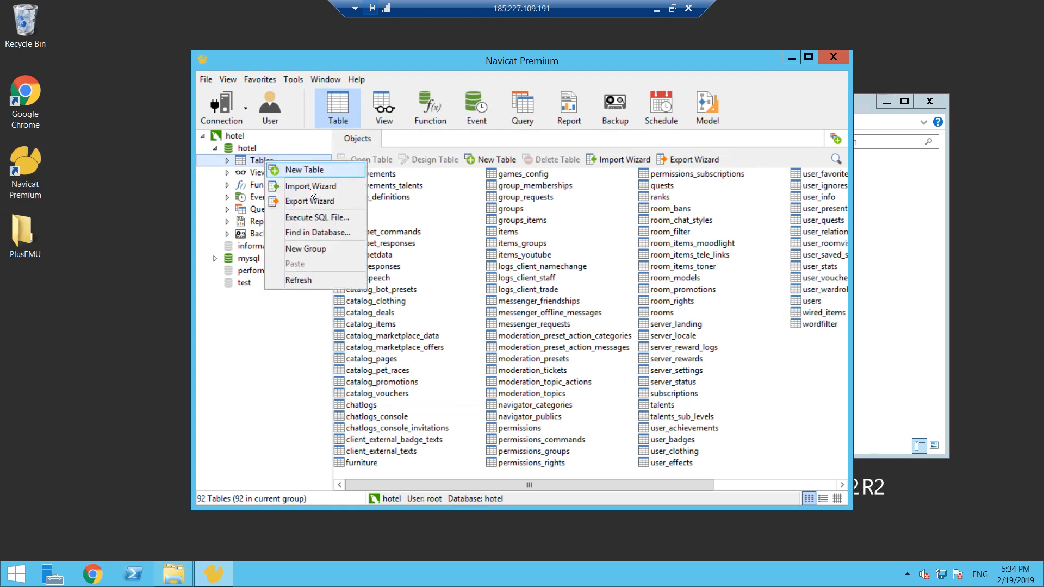
click(325, 218)
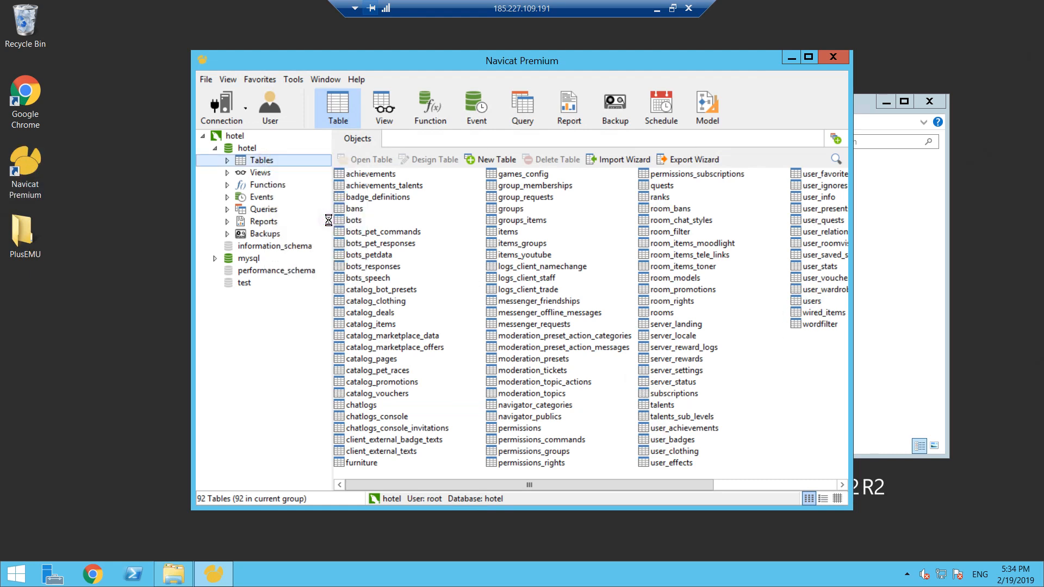
click(638, 251)
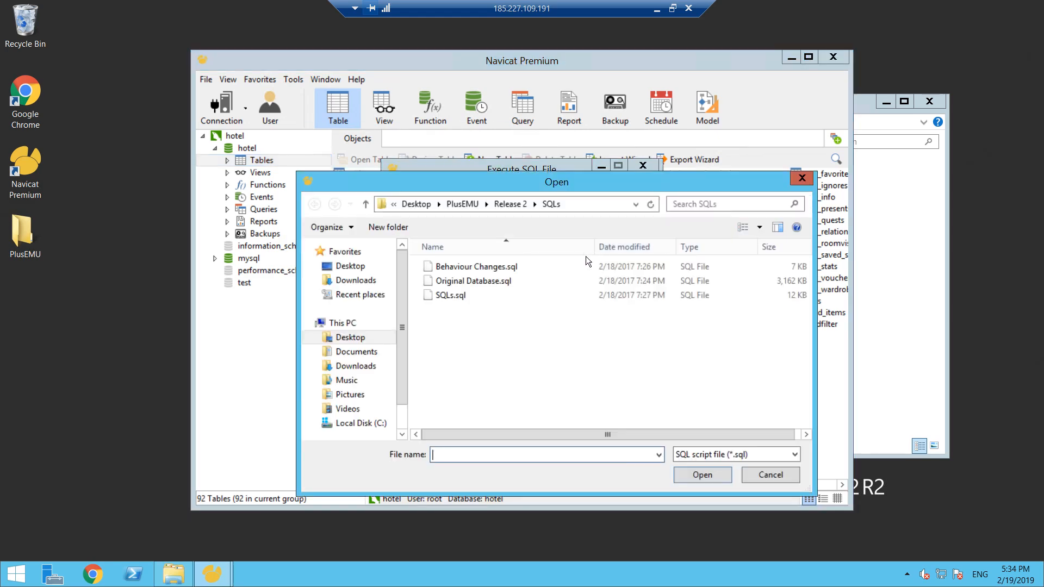
click(519, 268)
double_click(519, 268)
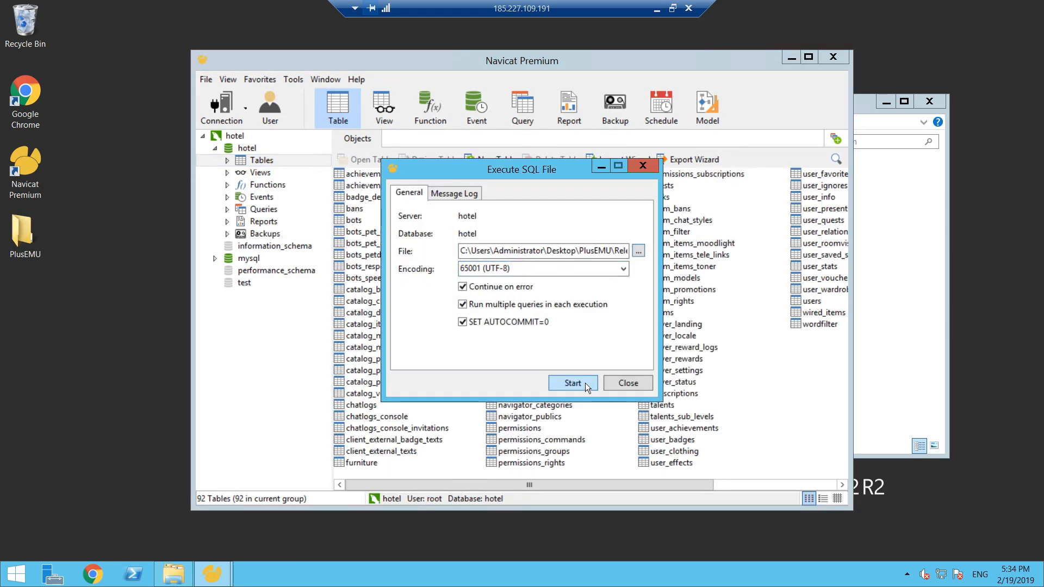
click(584, 383)
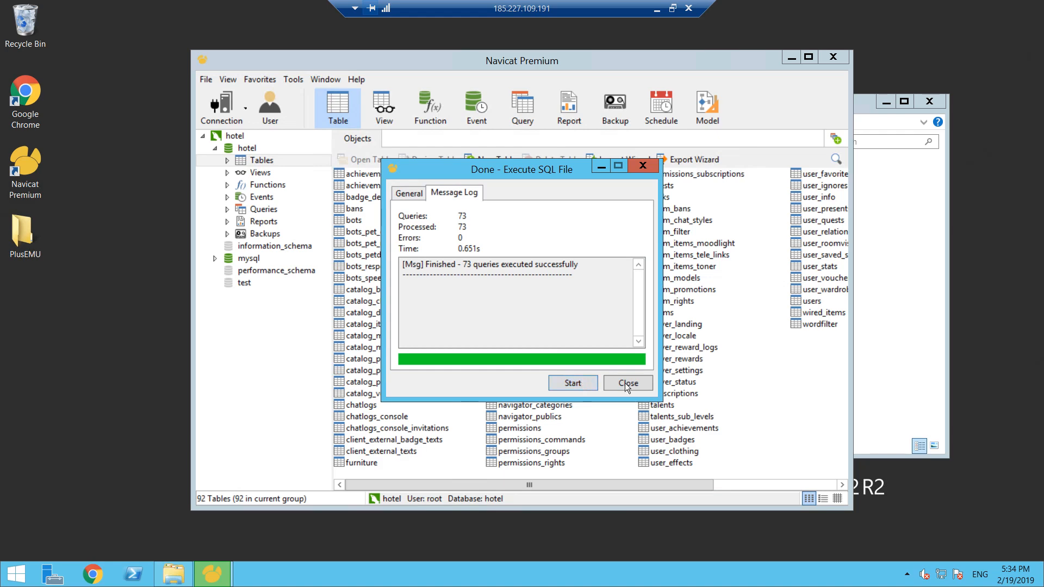
click(627, 383)
- Choose BrainCMS 1.9.1.sql from C:\inetpub\wwwroot\BrainSQL as the SQL file to execute on the hotel database
right_click(263, 162)
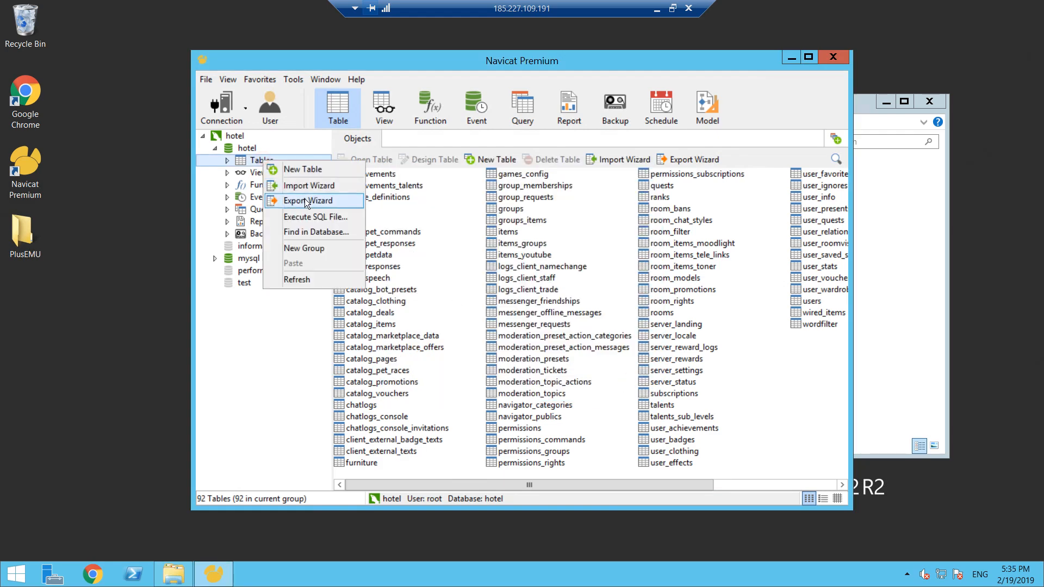
click(312, 217)
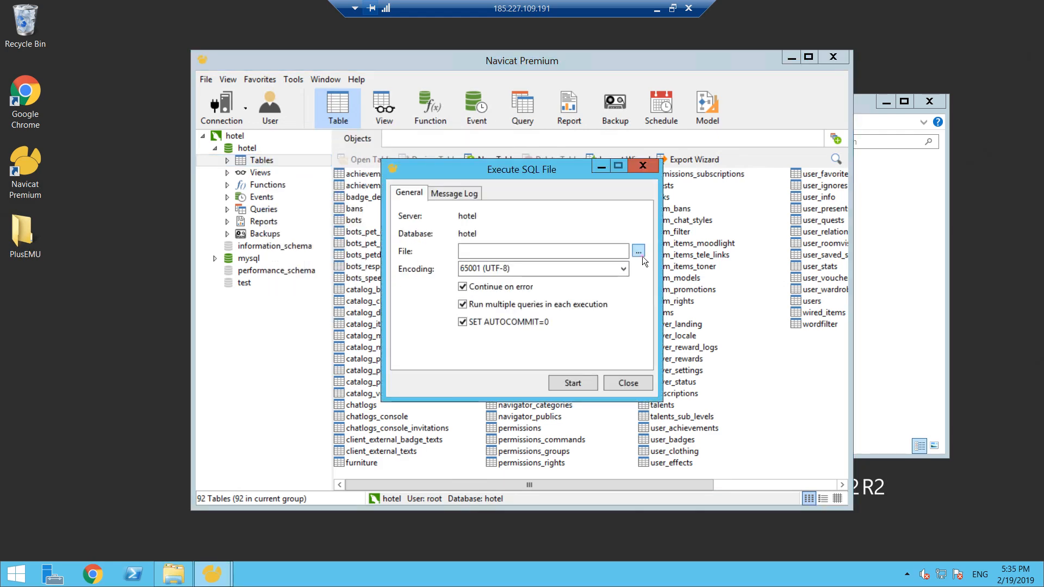
click(640, 254)
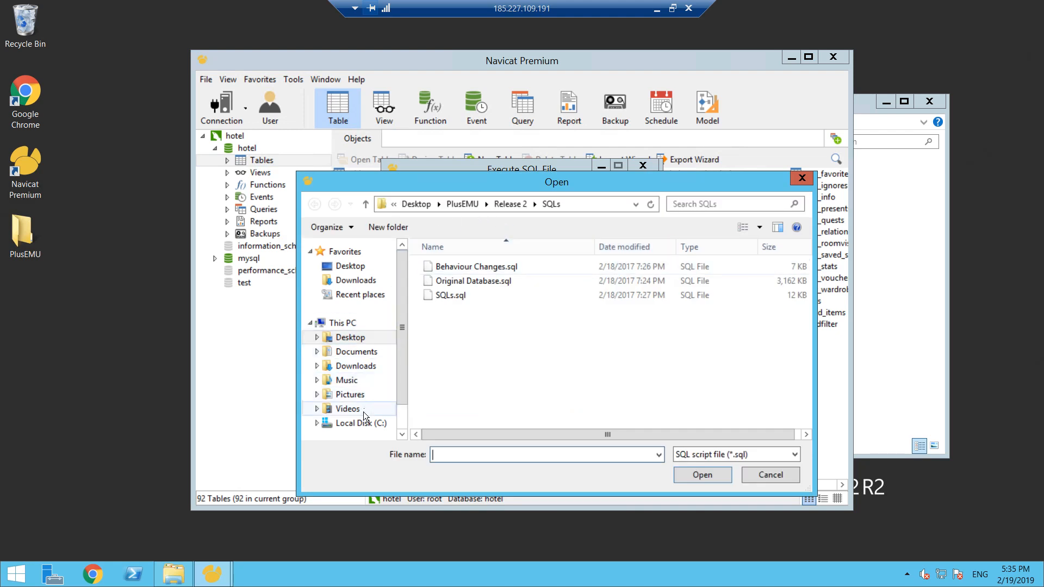
click(359, 423)
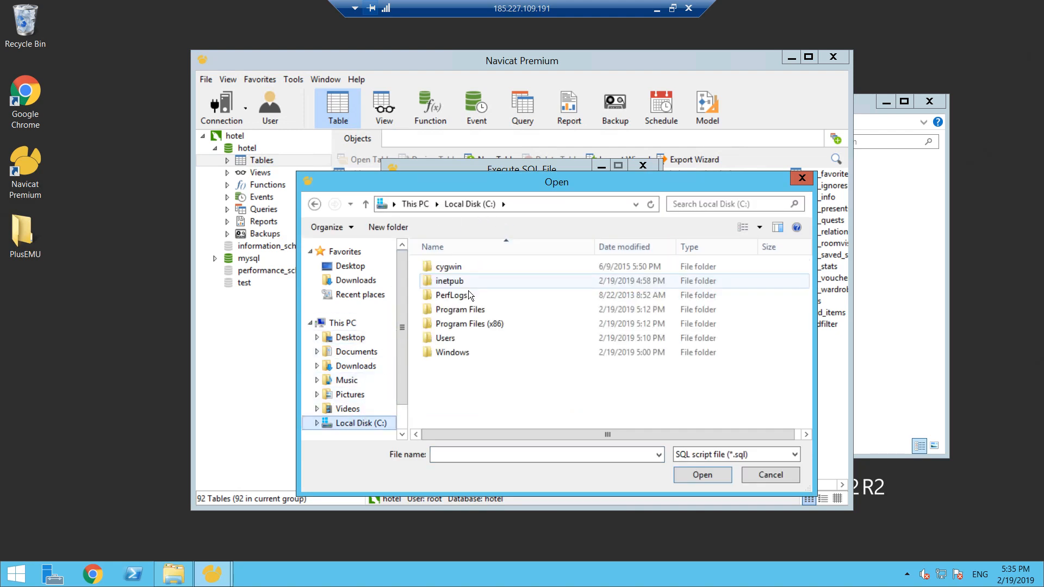
double_click(465, 282)
double_click(450, 322)
double_click(464, 281)
click(466, 281)
double_click(466, 282)
drag(581, 253, 621, 276)
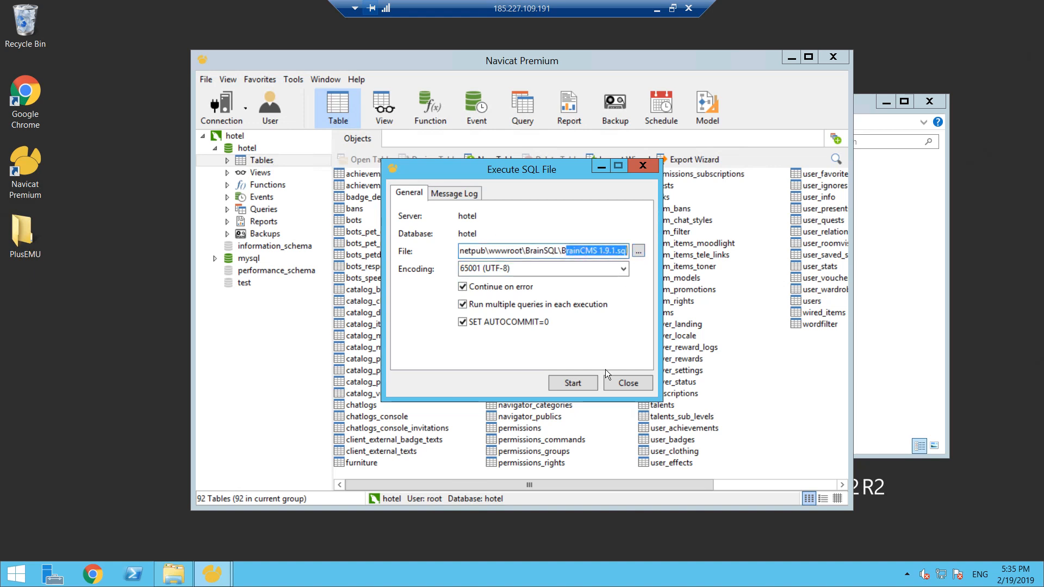
- Run the chosen BrainCMS SQL file and refresh the hotel table list
click(591, 383)
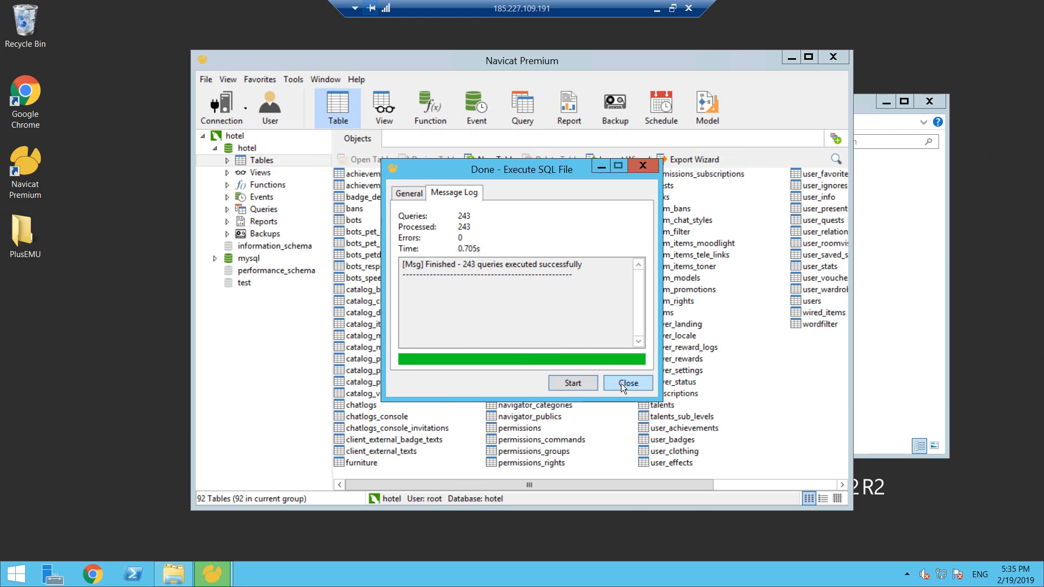
click(621, 383)
right_click(785, 391)
click(819, 509)
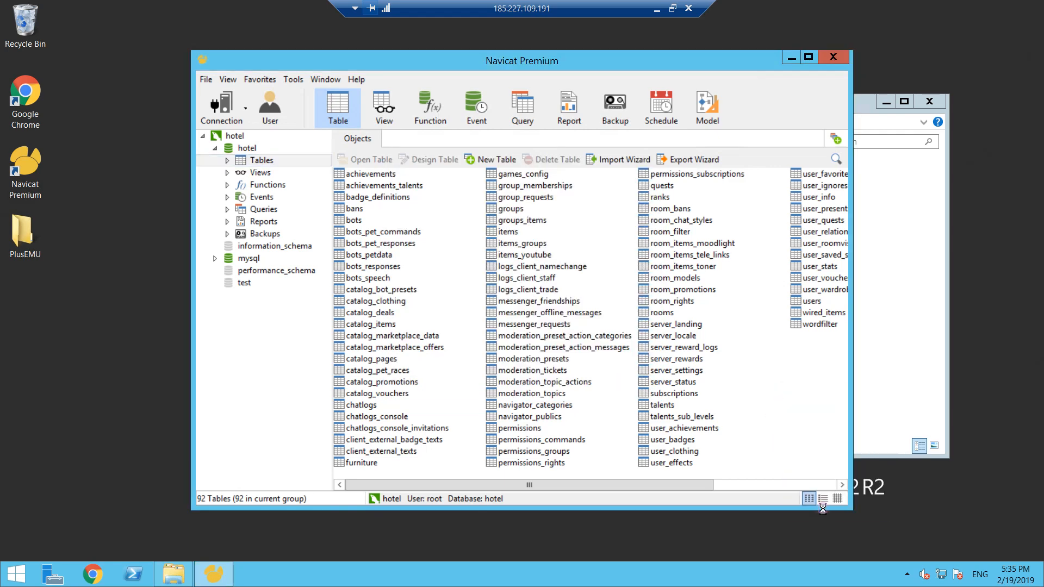
- Minimise Navicat and open brain-config.php from C:\inetpub\wwwroot\system in Notepad++
click(791, 58)
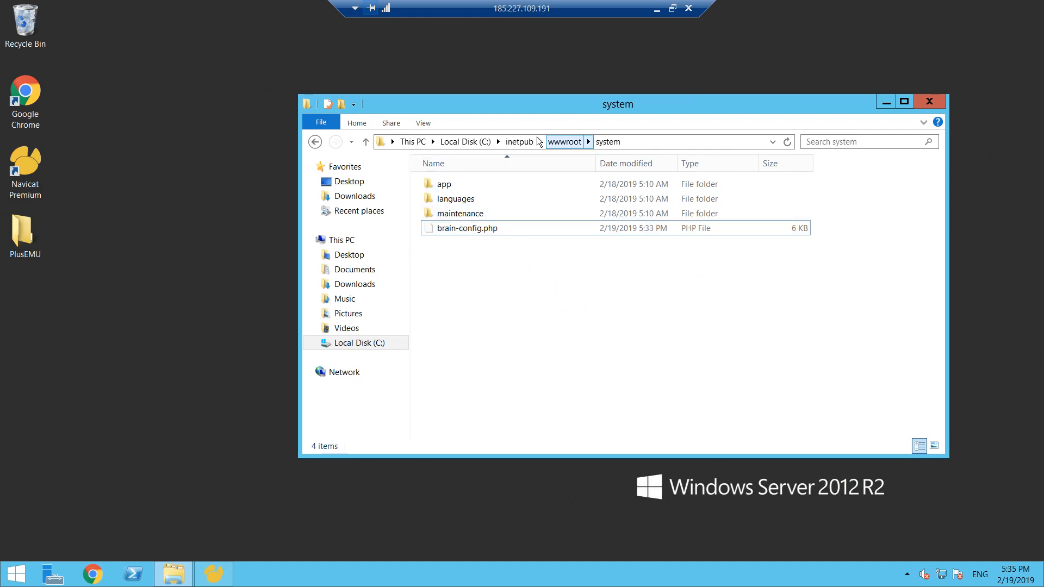
click(466, 142)
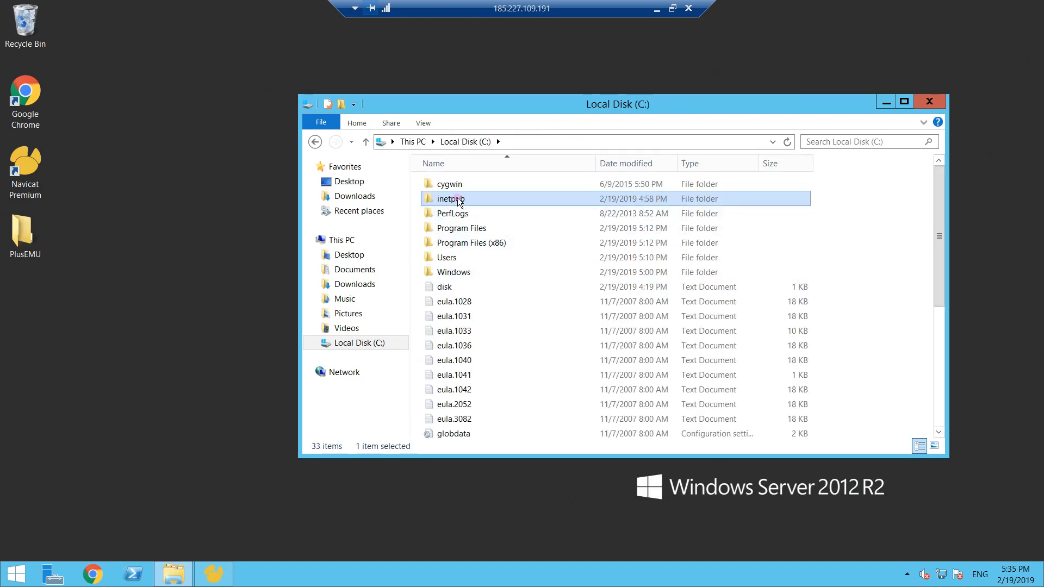
double_click(455, 199)
double_click(451, 242)
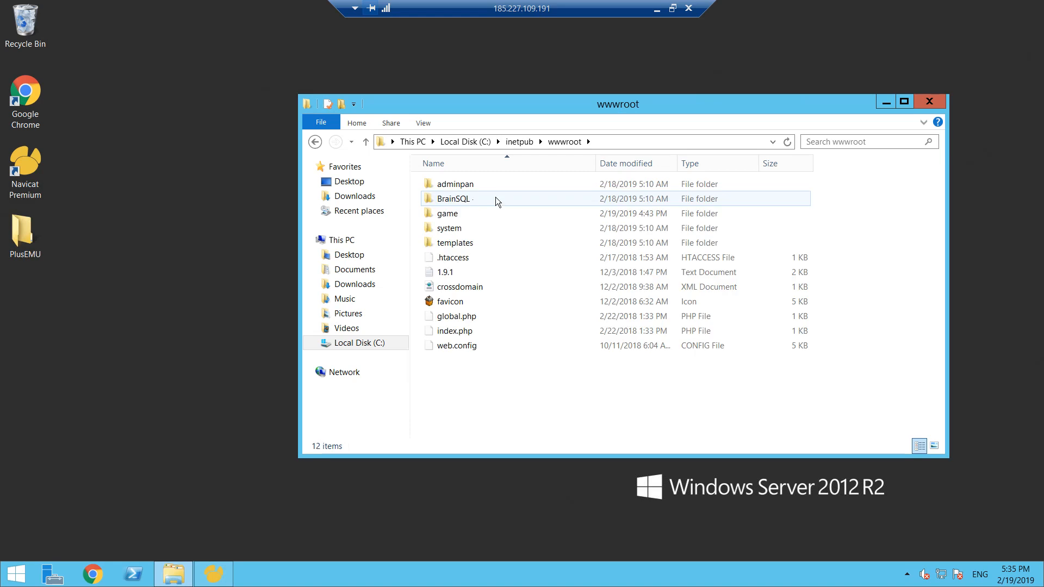
click(459, 200)
click(457, 215)
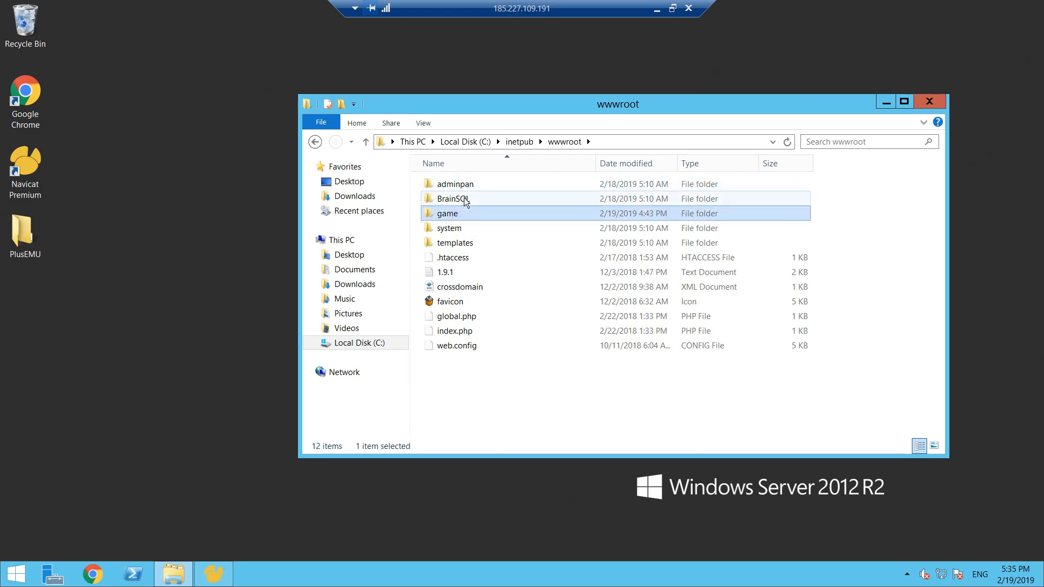
double_click(459, 228)
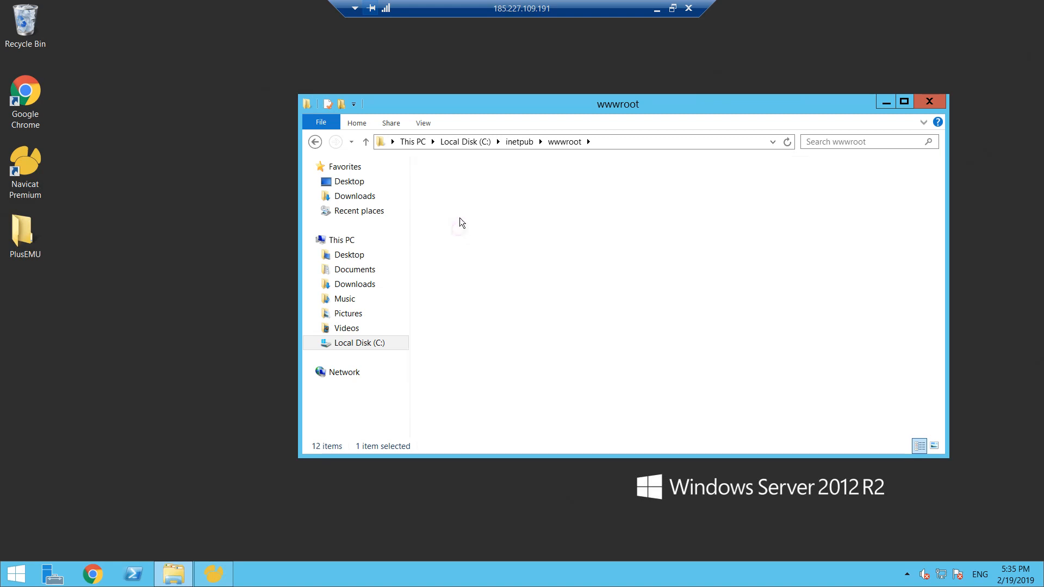
click(455, 228)
right_click(454, 229)
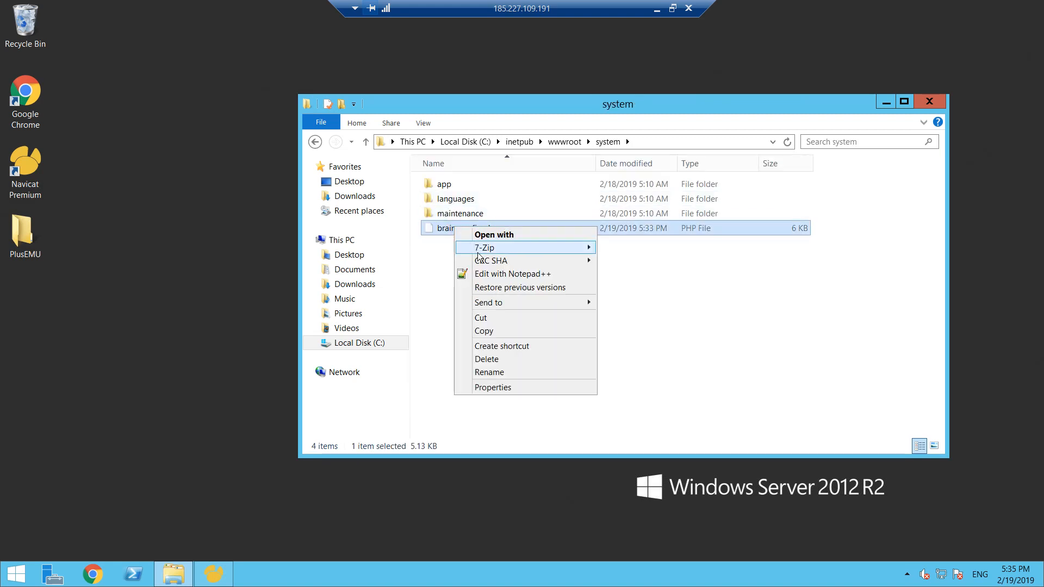
click(496, 273)
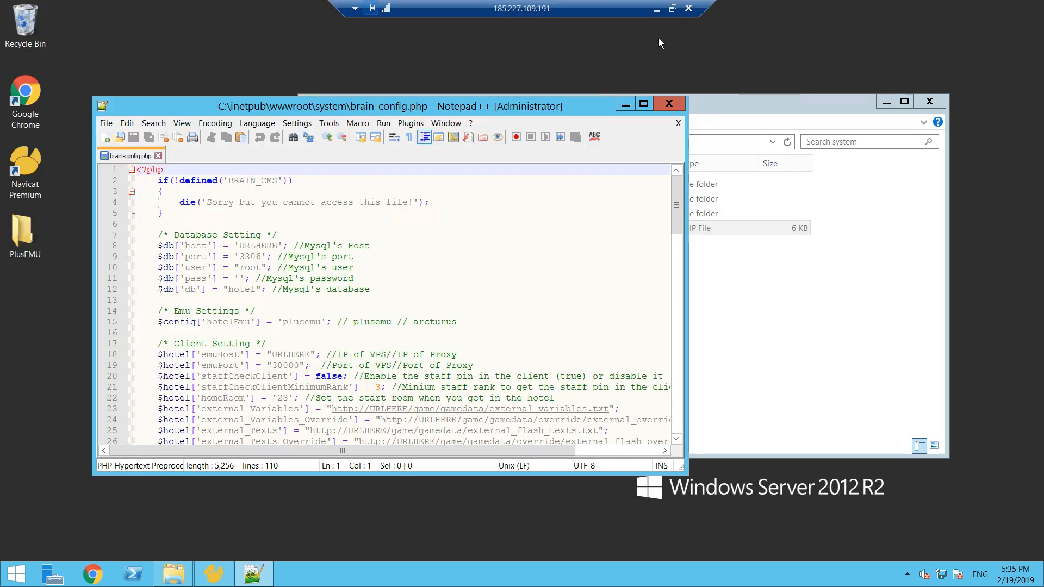
- Switch to the local Chrome window, reload habboretrohotel.cf, and examine the PDO warning and BrainCMS configuration message
click(673, 10)
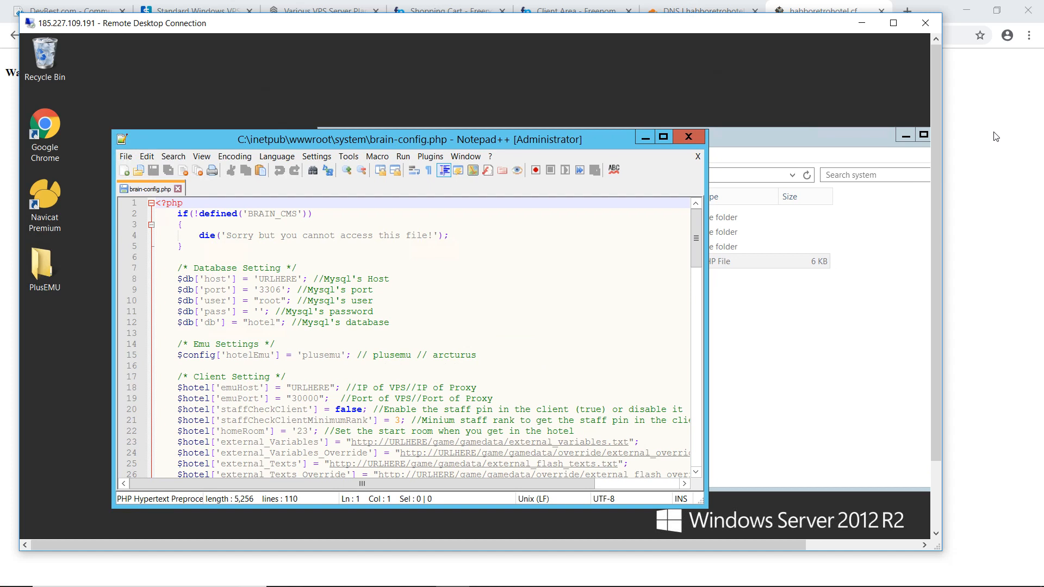
key(alt+Tab)
click(774, 40)
key(Return)
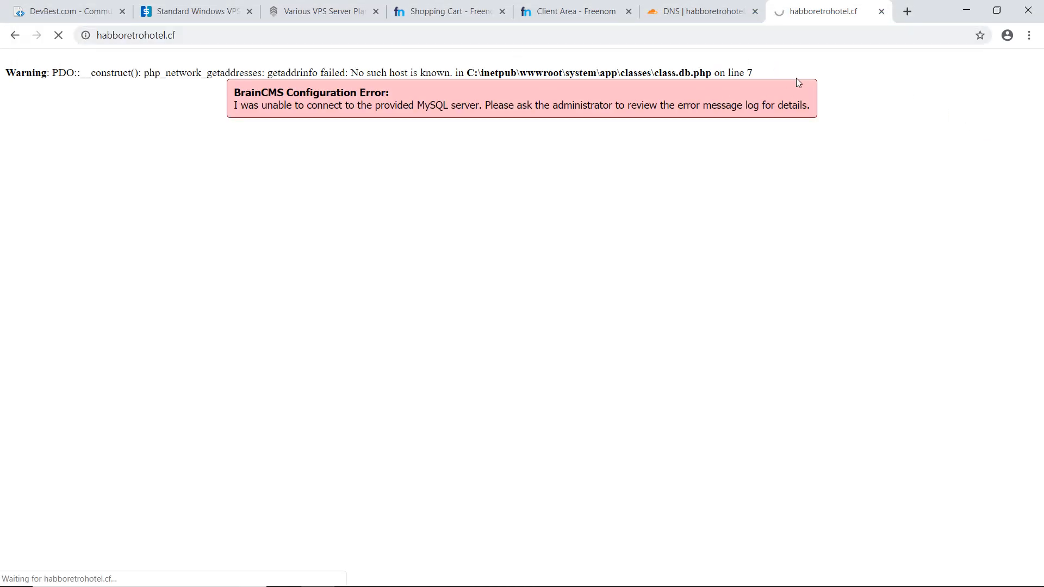
drag(238, 88, 832, 116)
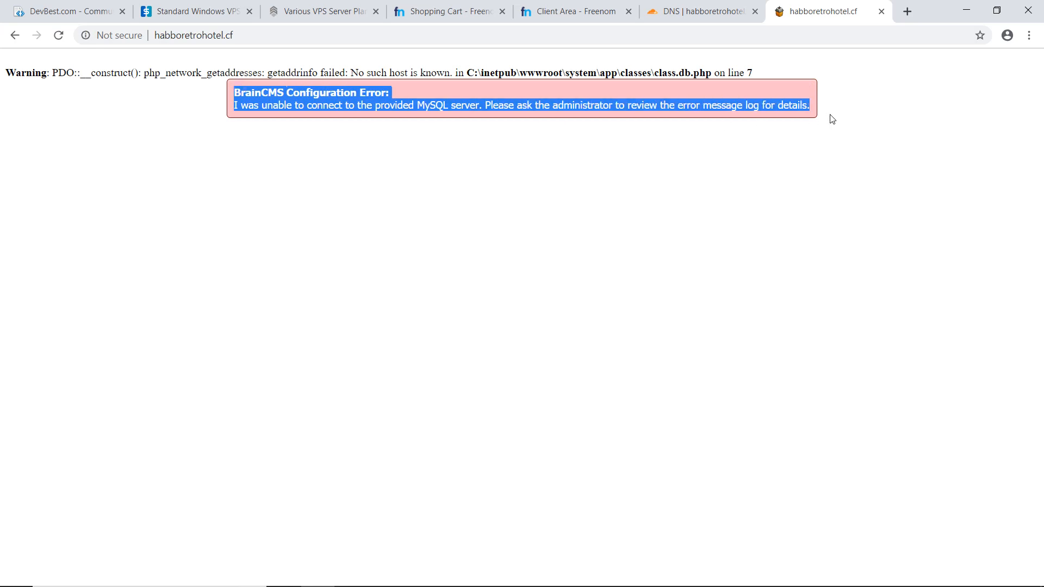
click(829, 114)
triple_click(722, 70)
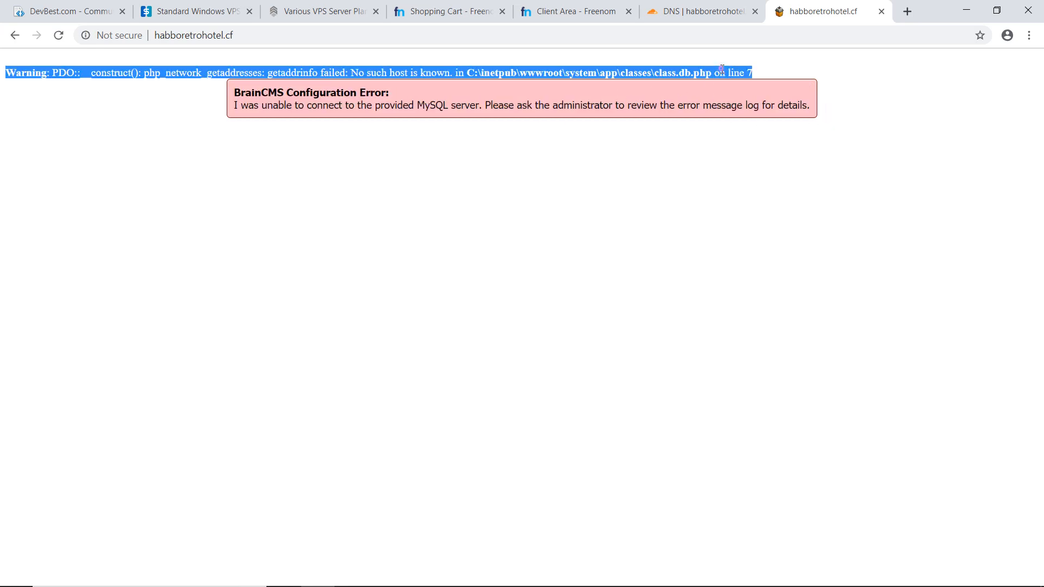
click(811, 71)
drag(234, 89, 785, 131)
click(628, 181)
- Switch back to the remote desktop in full screen and set the MySQL host in brain-config.php to localhost
key(alt+Tab)
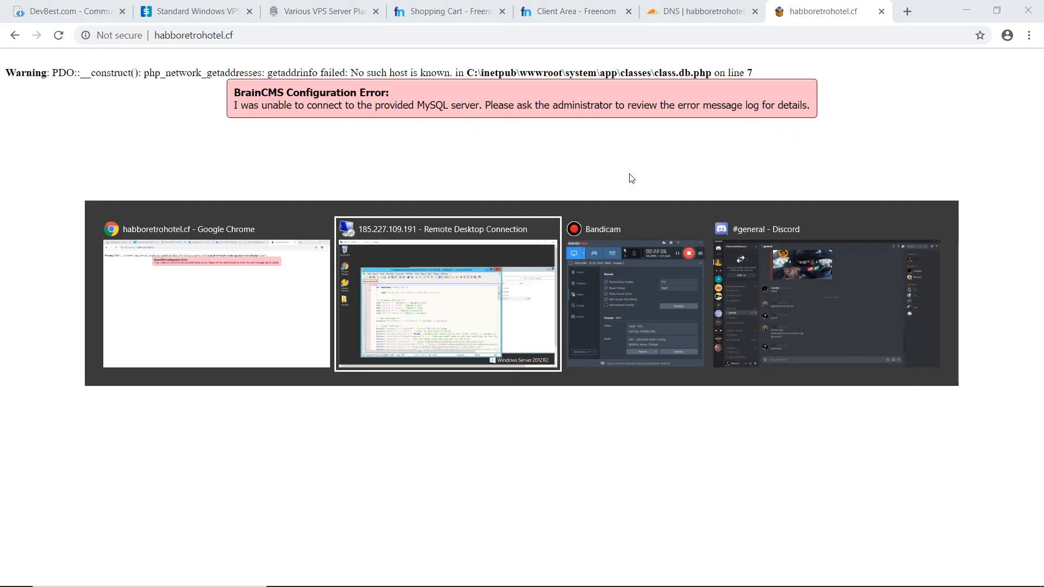
click(893, 22)
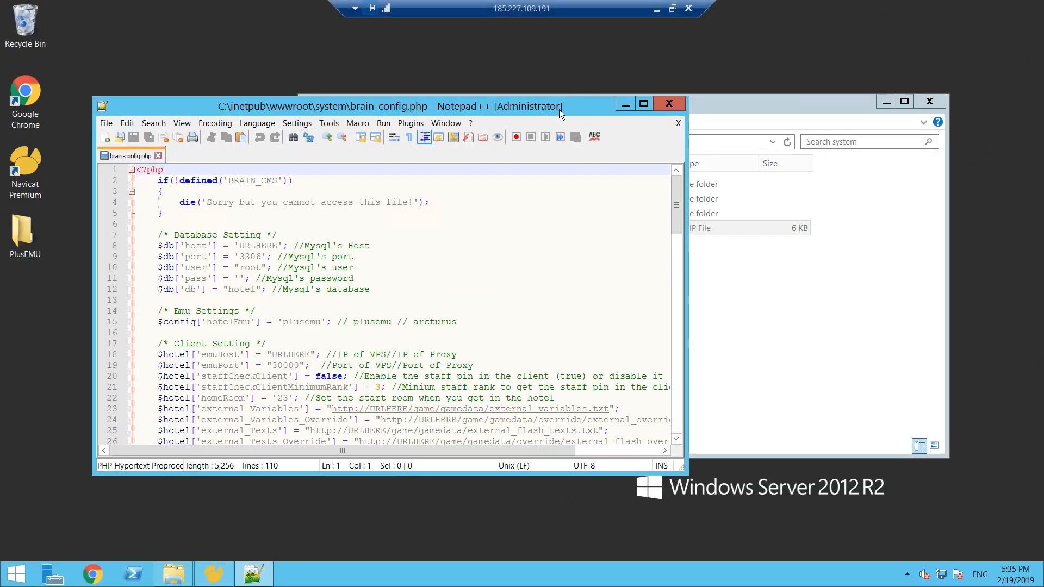
drag(560, 107, 845, 7)
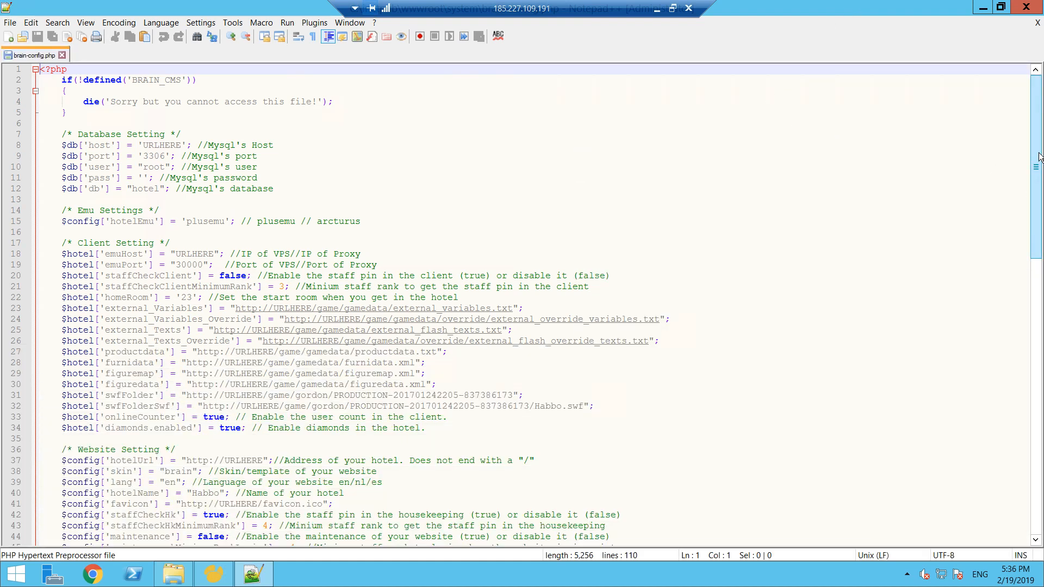
double_click(162, 145)
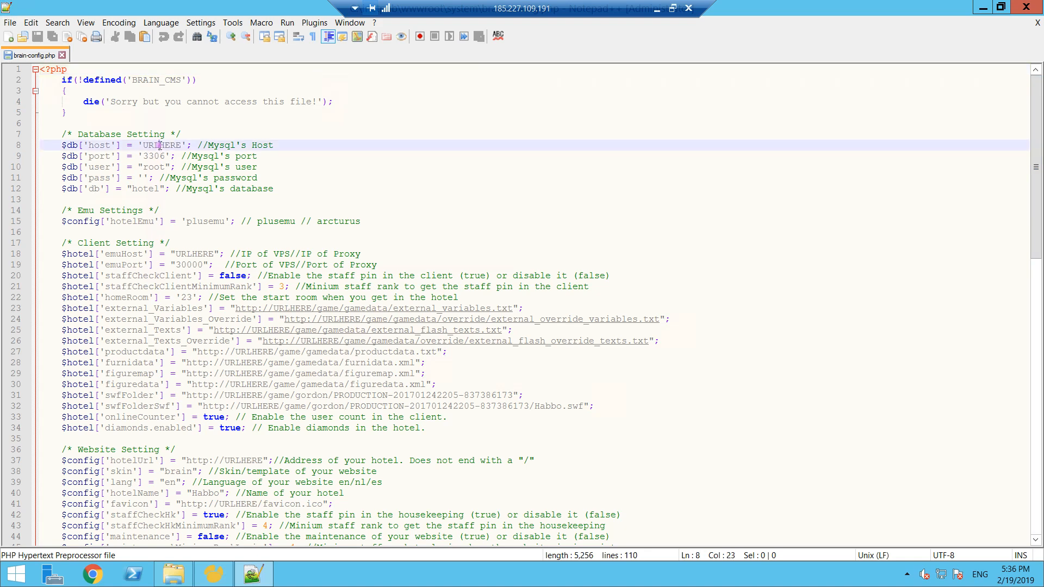
text(localhost)
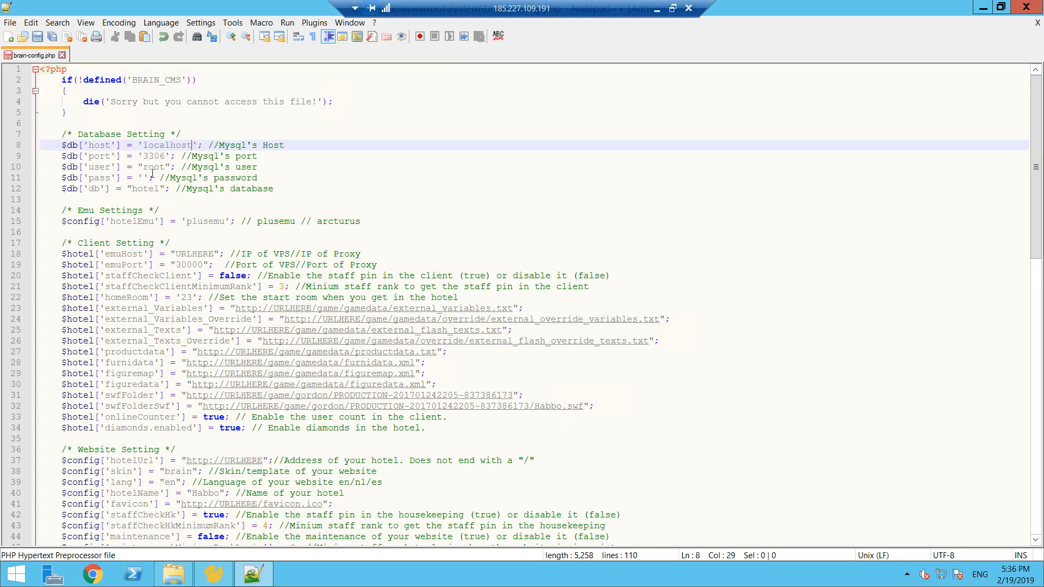
- Enter the MySQL password in the database settings of brain-config.php
click(143, 176)
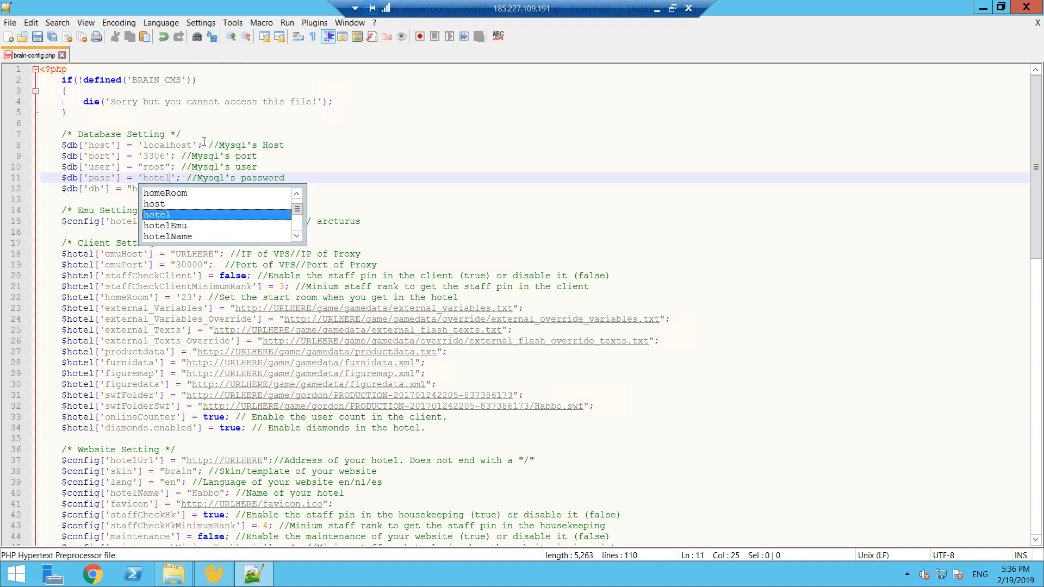
click(299, 177)
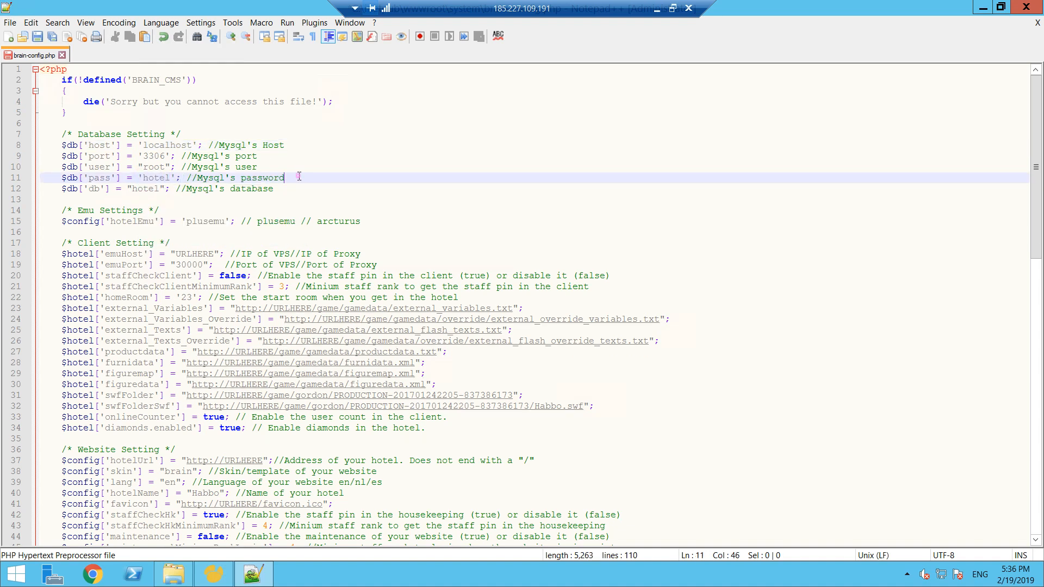
- Set the emuHost value in the client settings to the VPS address 185.227.109.191
double_click(196, 254)
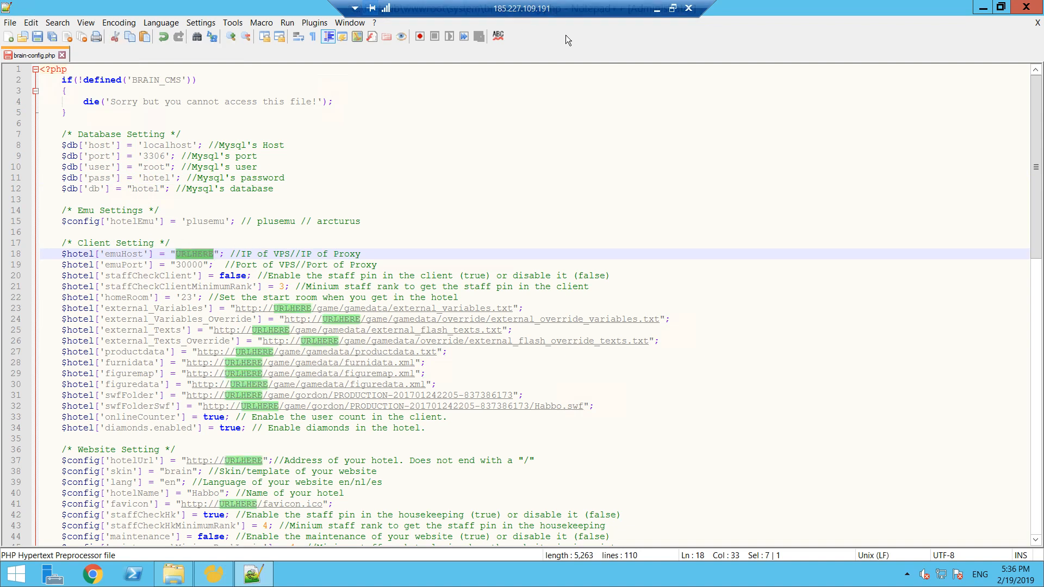
text(185.2)
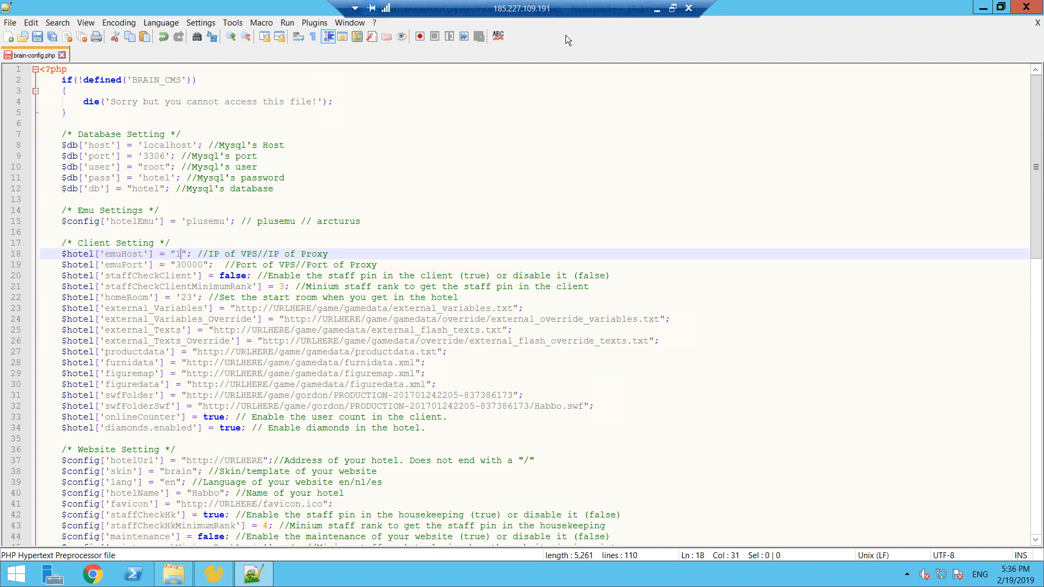
text(27.1)
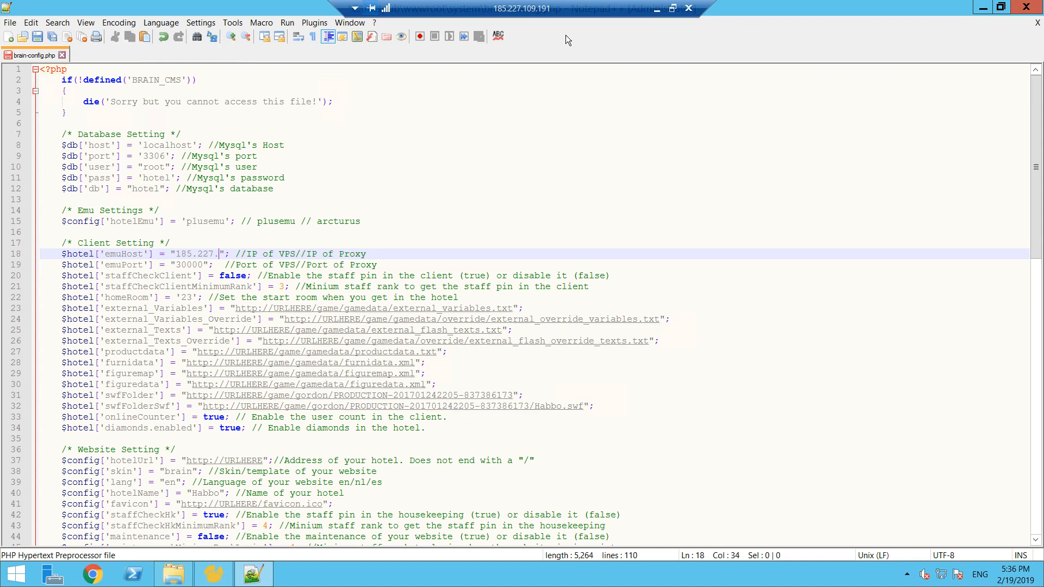
text(09/191)
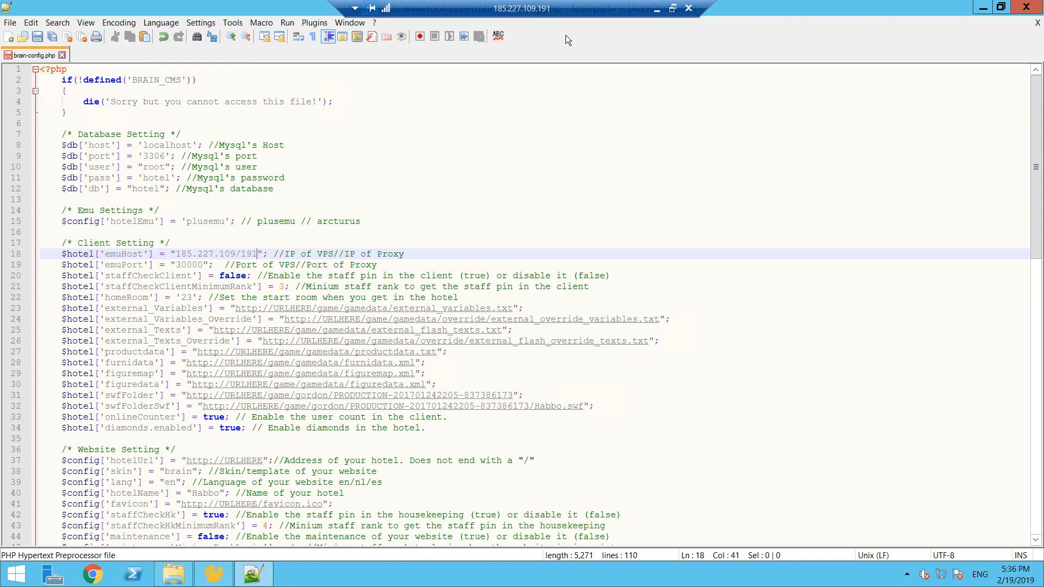
key(BackSpace)
text(.)
- Replace every occurrence of URLHERE in brain-config.php with habboretrohotel.cg
double_click(273, 309)
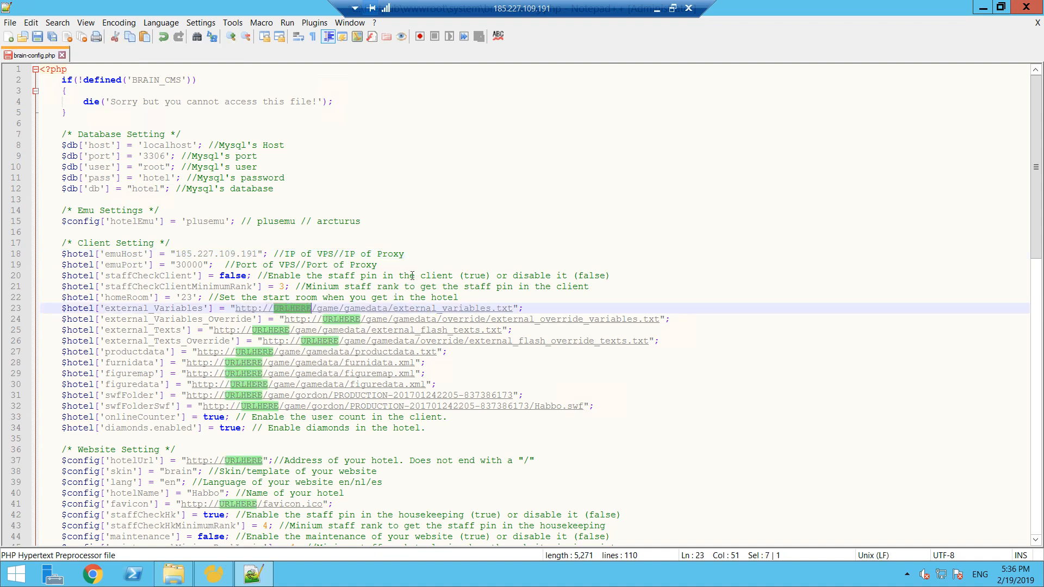
key(ctrl+h)
click(469, 242)
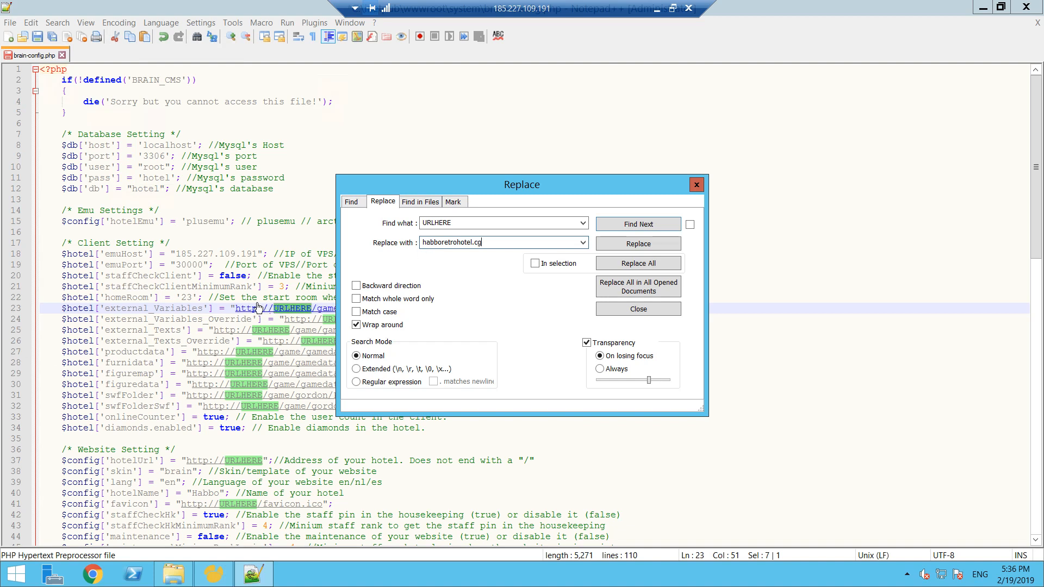
click(652, 264)
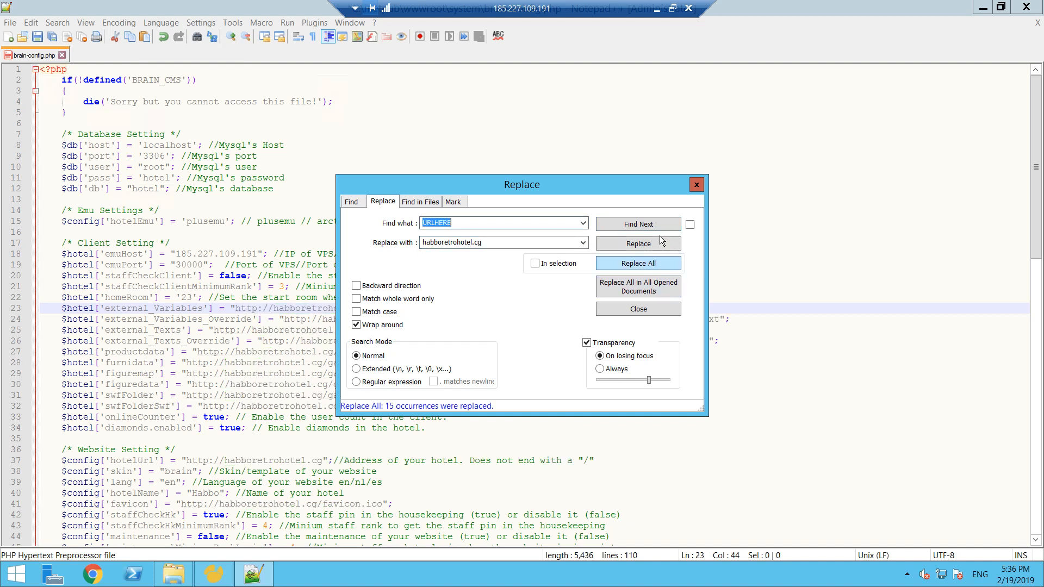
click(696, 186)
- Correct the domain by replacing every habboretrohotel.cg in the file with habboretrohotel.cf
drag(372, 308, 280, 310)
key(ctrl+h)
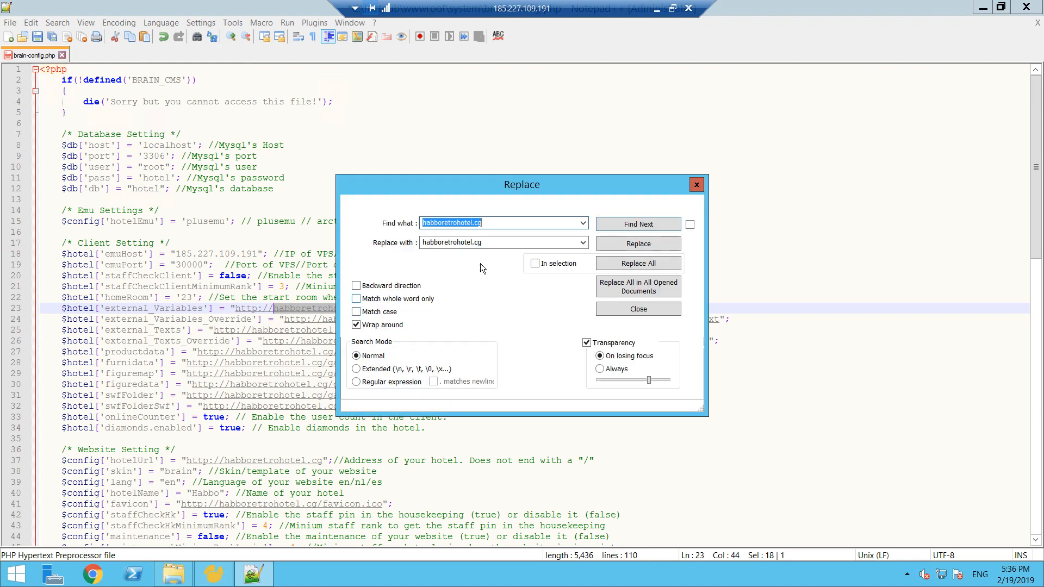
click(494, 243)
click(510, 243)
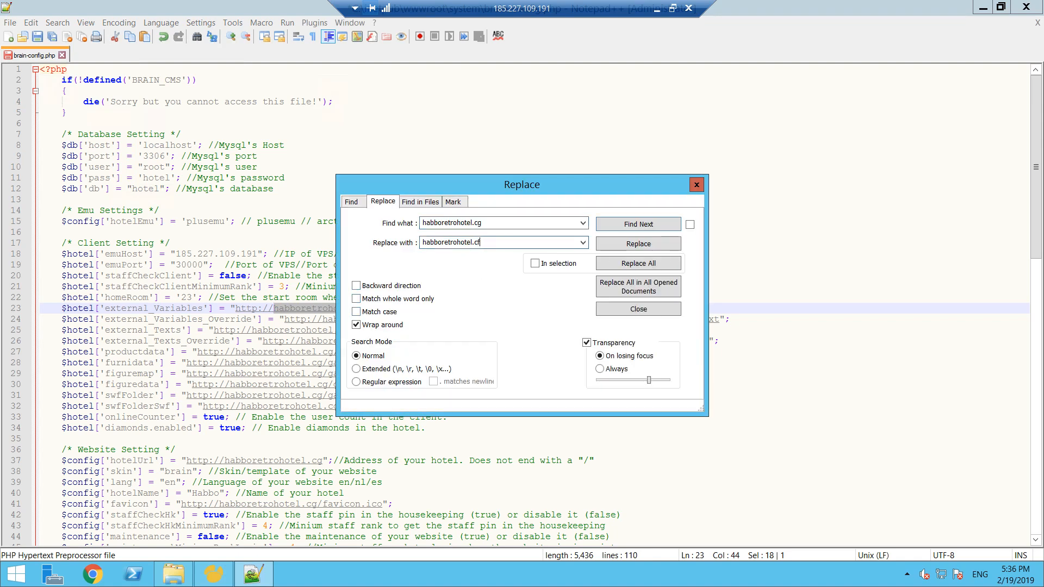
click(660, 263)
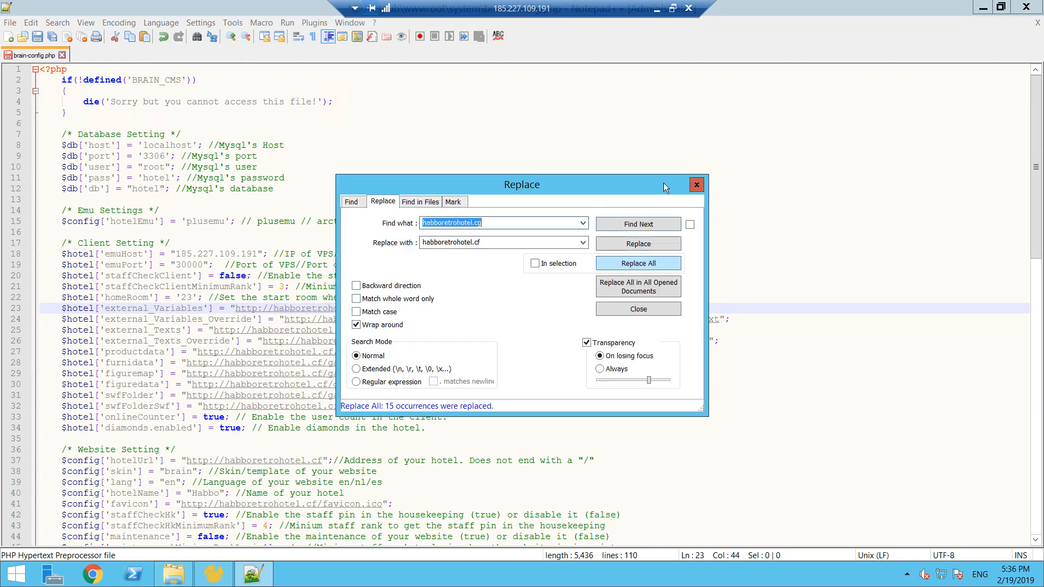
click(695, 185)
- Review the hotel name, alert message, and the register settings for start motto, credits and duckets in brain-config.php
drag(1035, 161, 1042, 249)
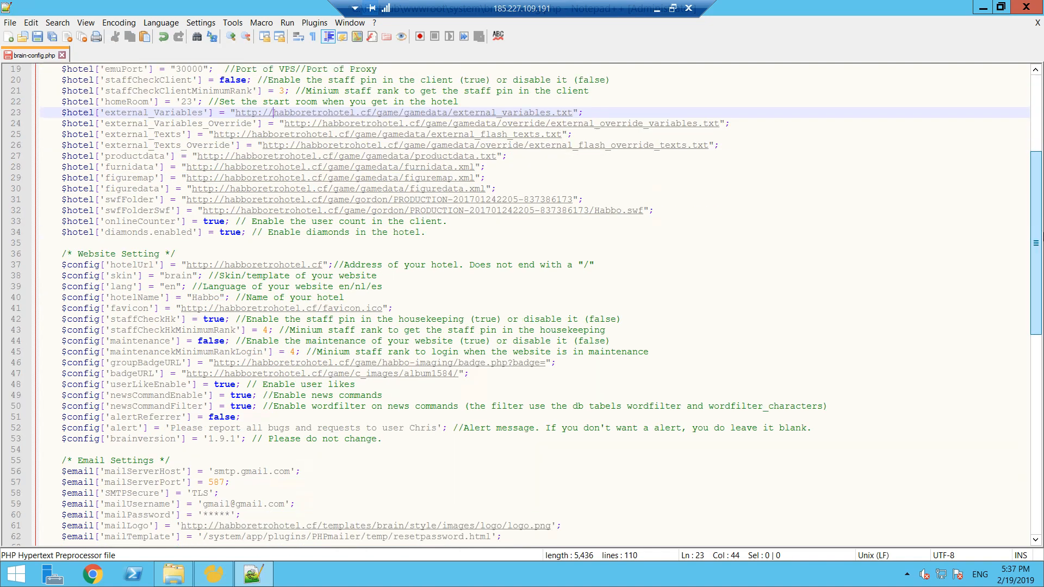
double_click(211, 297)
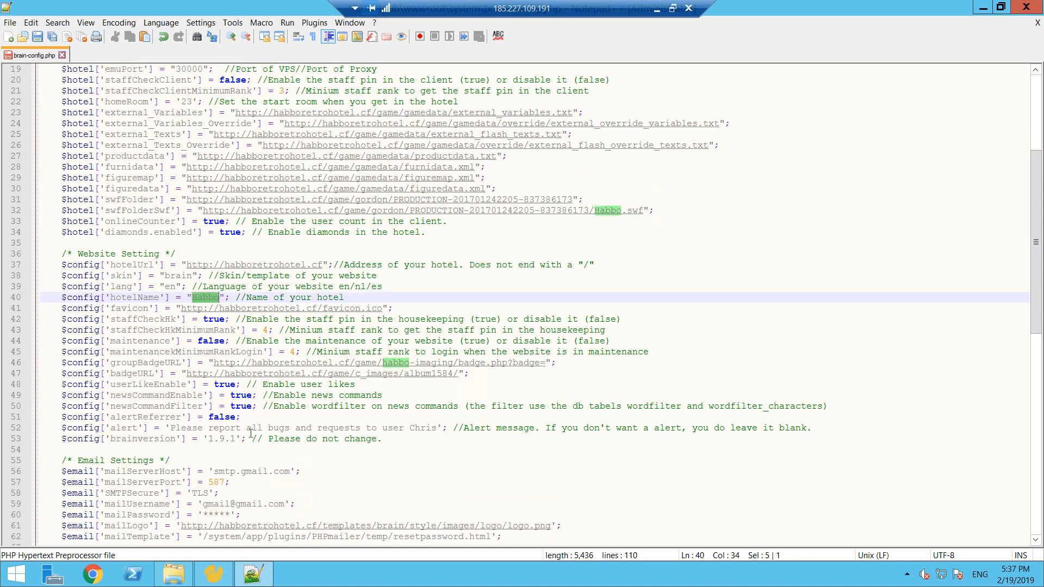
double_click(423, 428)
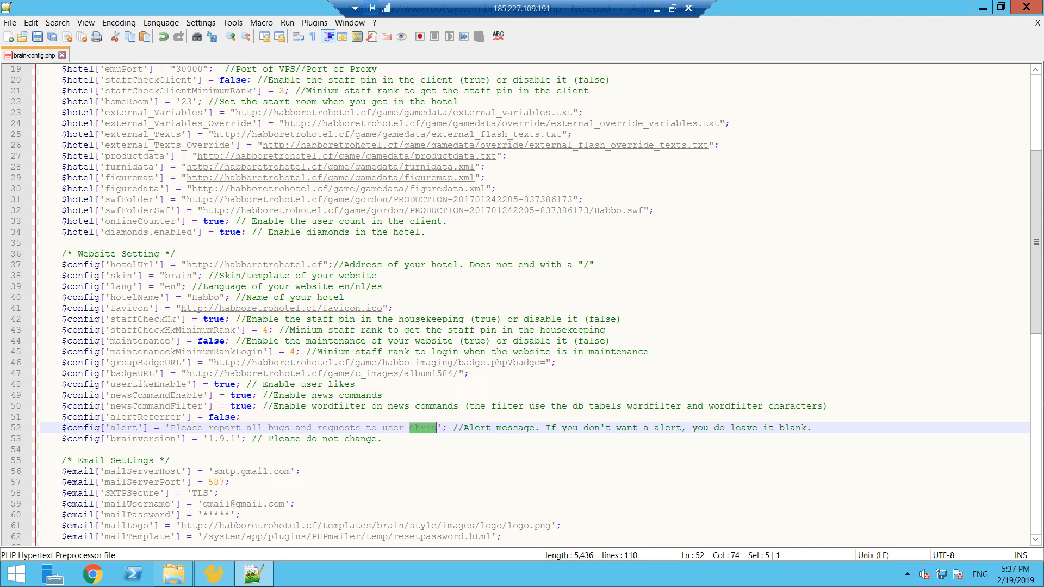
drag(1042, 254, 1042, 457)
drag(1043, 462, 1042, 466)
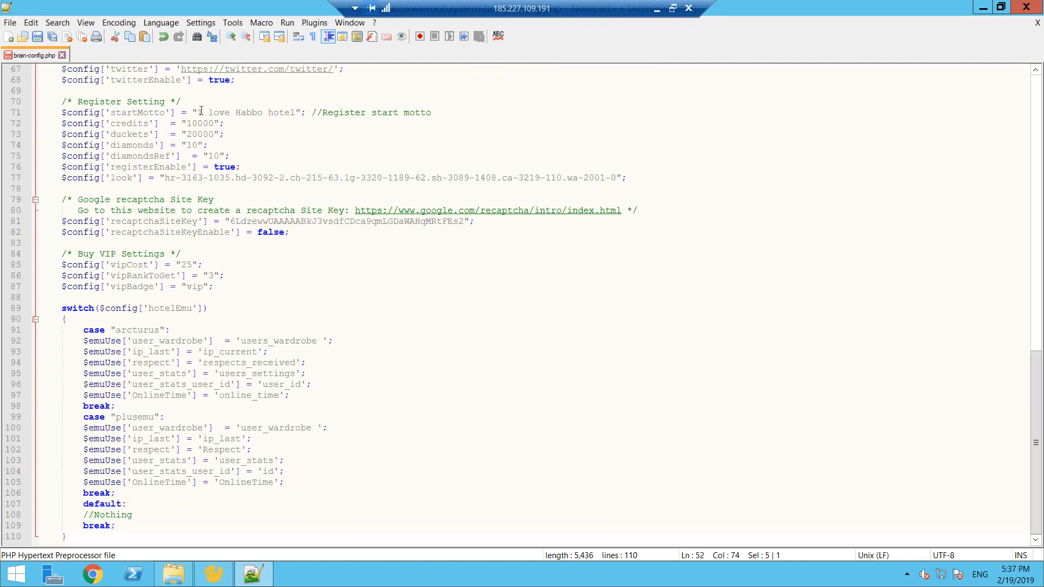
drag(303, 114, 198, 113)
click(199, 126)
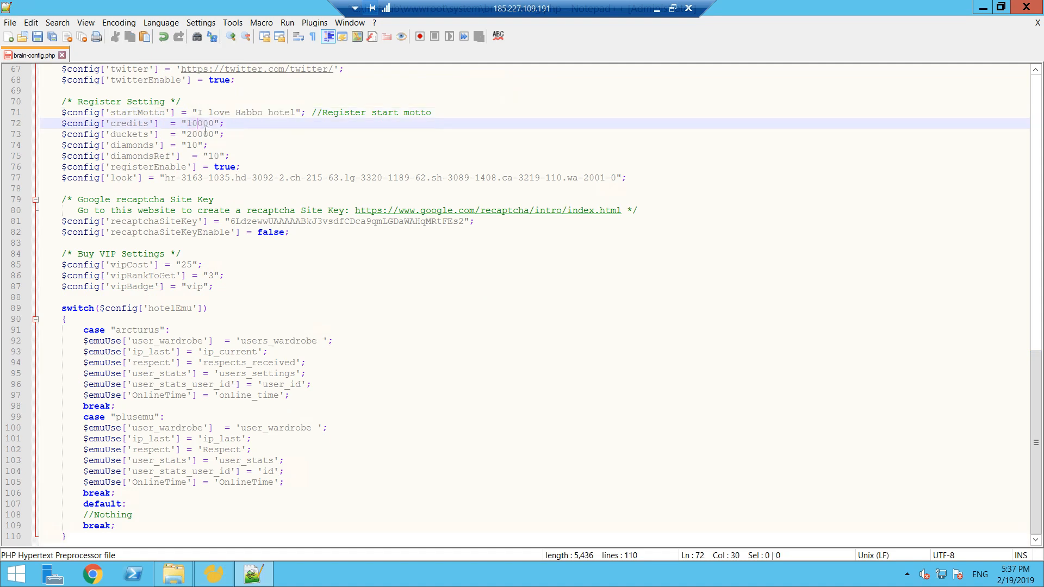
click(203, 135)
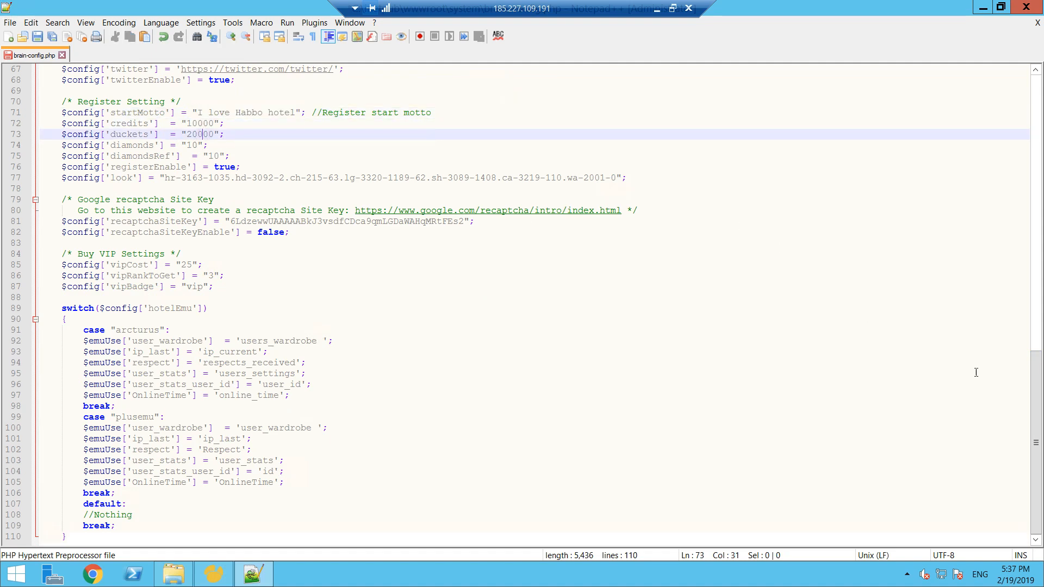
drag(1039, 385, 1031, 136)
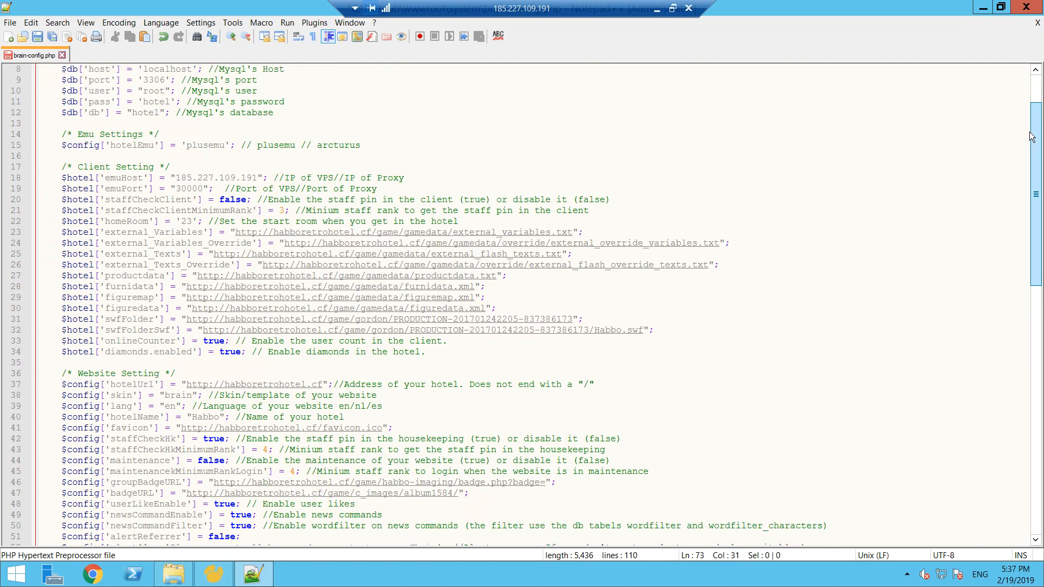
- Save brain-config.php, close the file and exit Notepad++
click(37, 39)
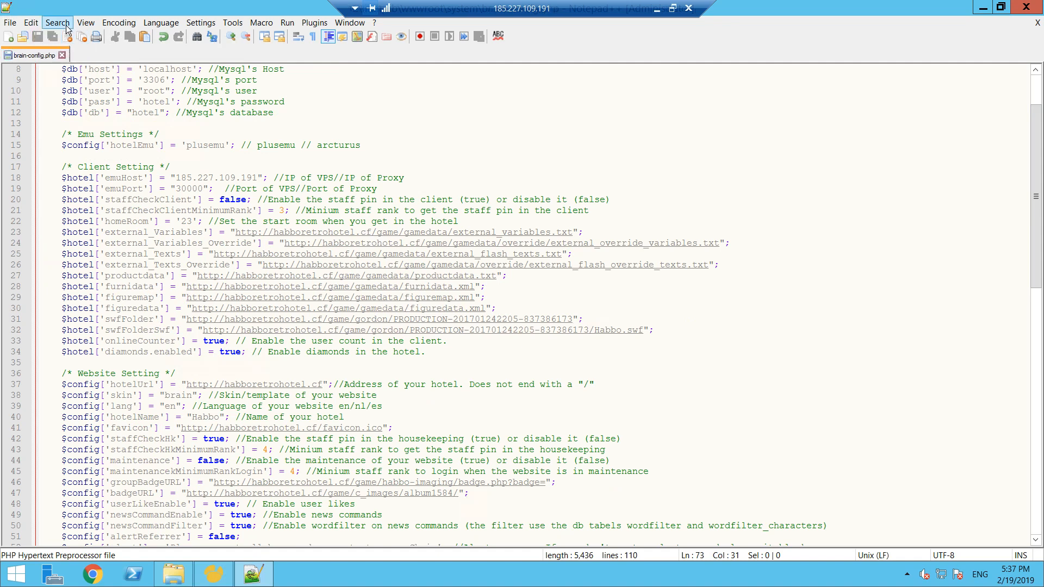
click(62, 56)
click(1026, 7)
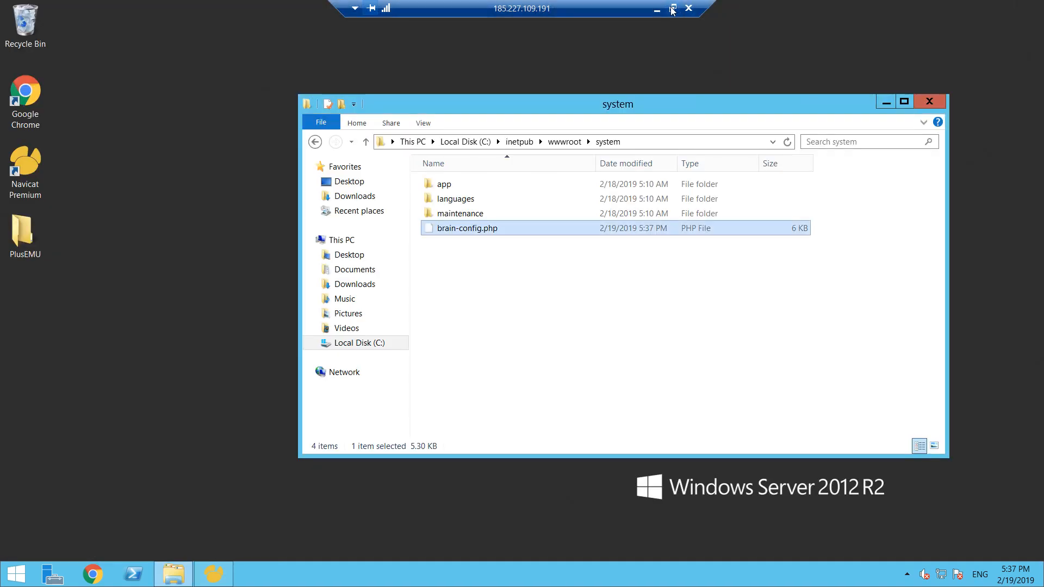
- Switch to the local Chrome window, reload habboretrohotel.cf and look over the hotel's front page
click(673, 9)
click(989, 105)
click(773, 31)
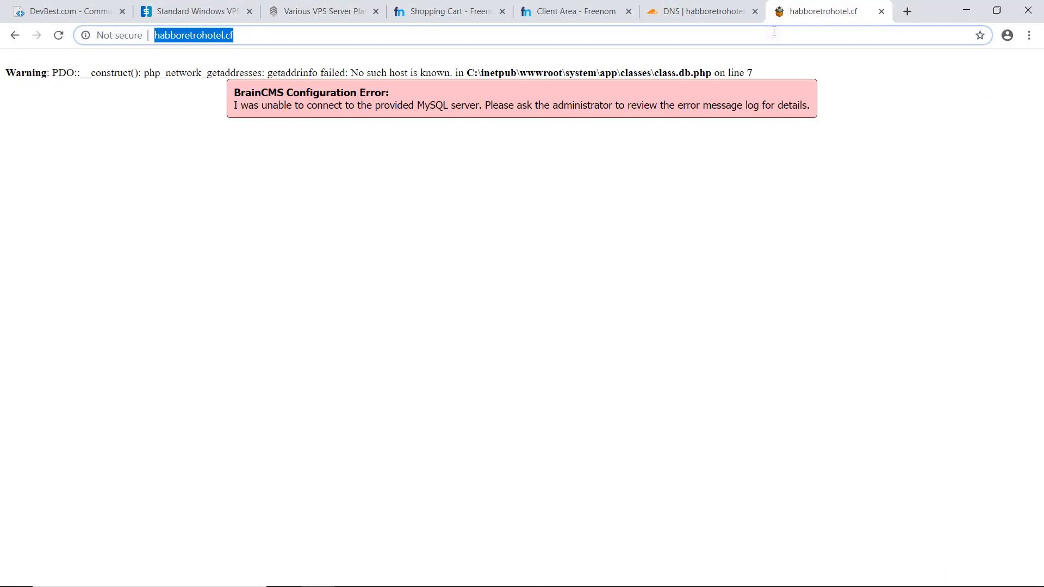
key(Return)
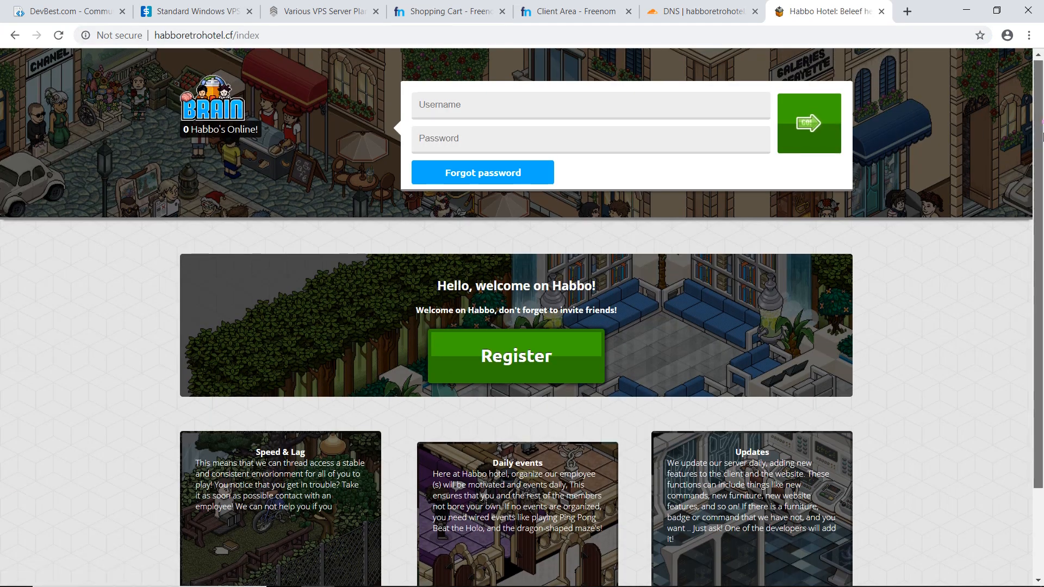
scroll(1042, 136, down, 3)
scroll(1042, 109, up, 3)
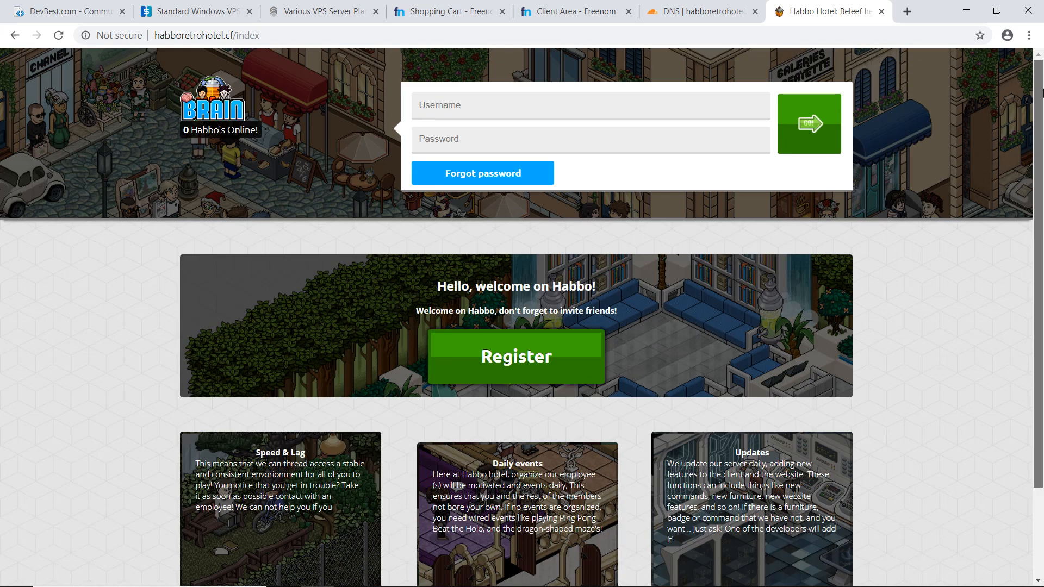
- Return to the full-screen remote desktop and open external_variables from wwwroot\game\gamedata in Notepad++
key(alt+Tab)
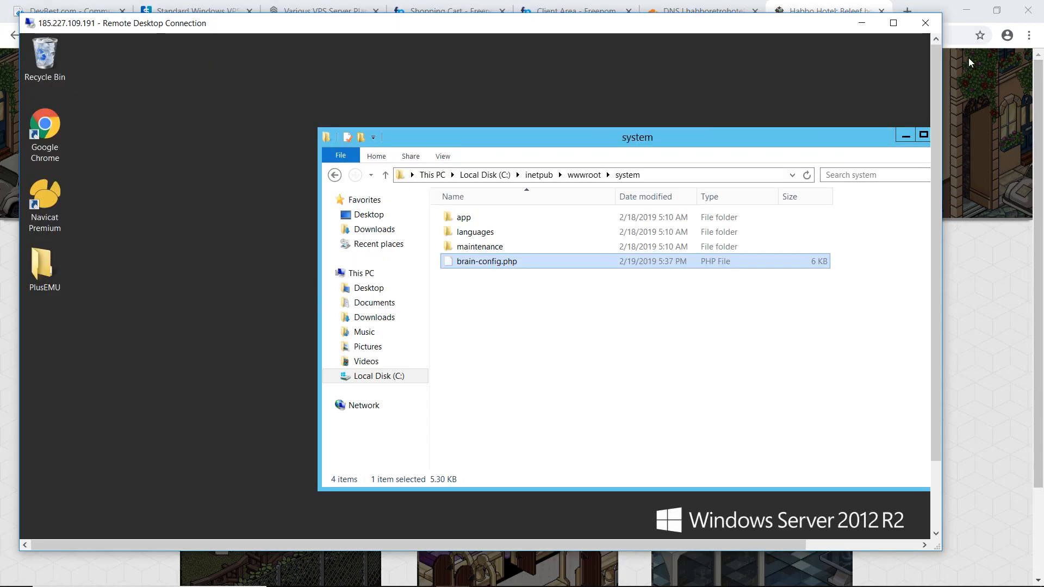
click(892, 22)
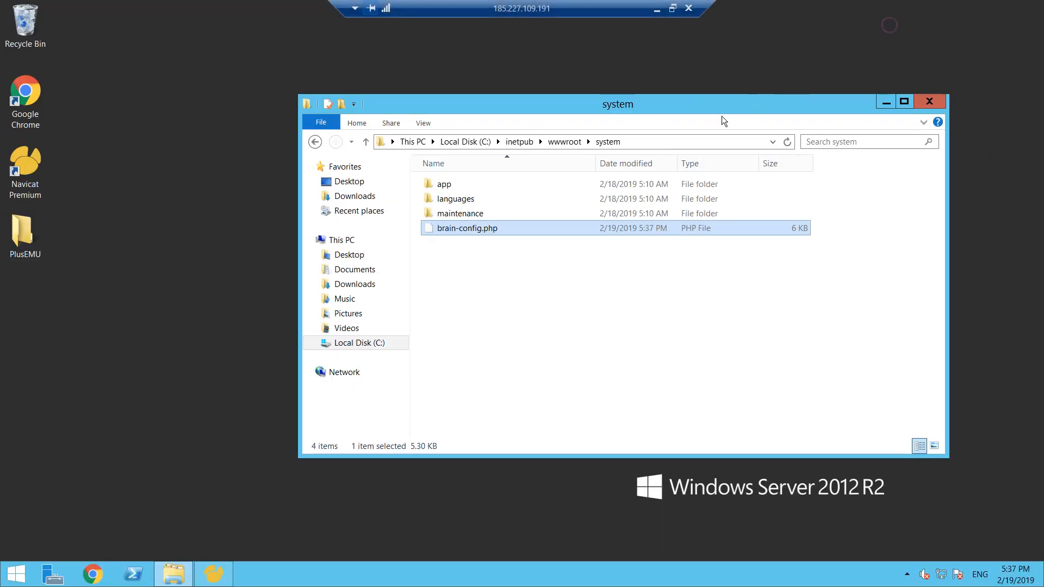
click(558, 142)
click(458, 216)
double_click(458, 215)
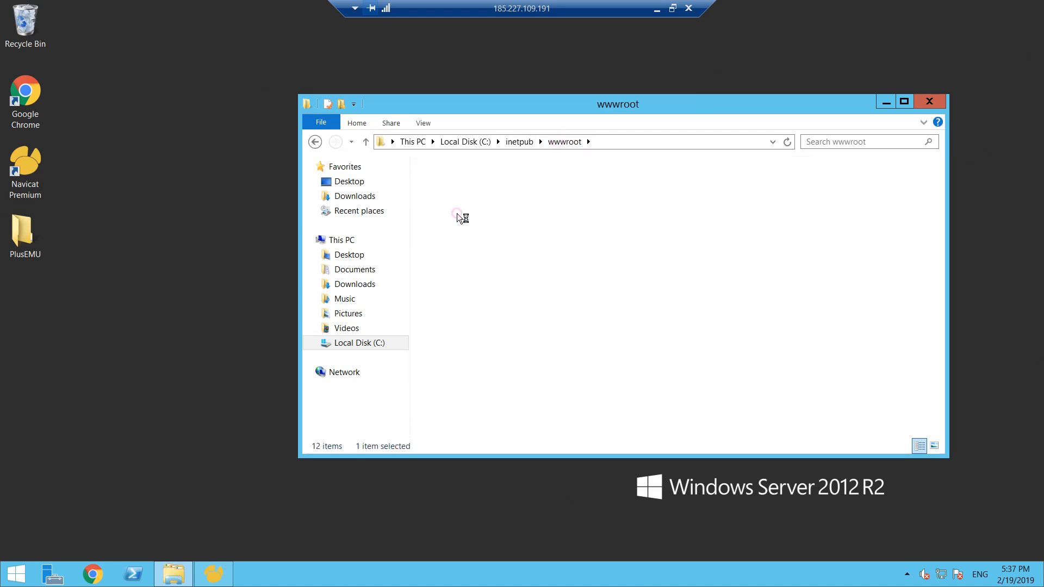
double_click(471, 216)
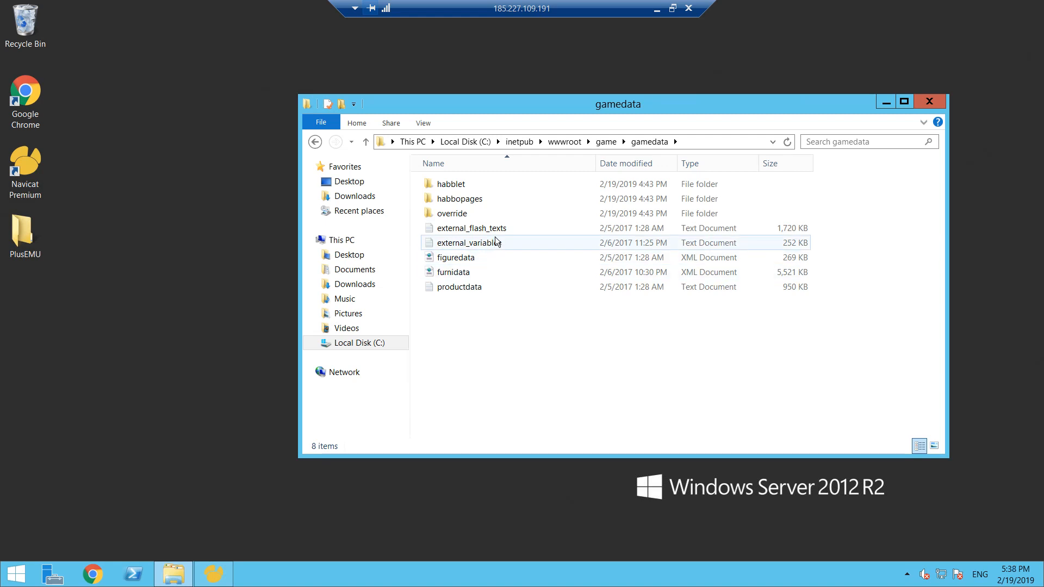
right_click(496, 243)
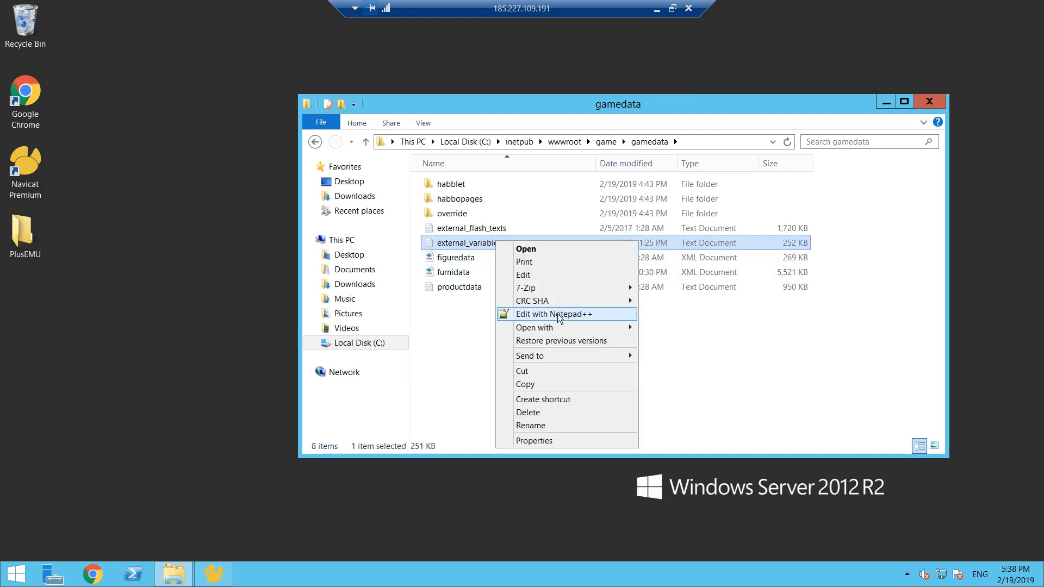
click(558, 315)
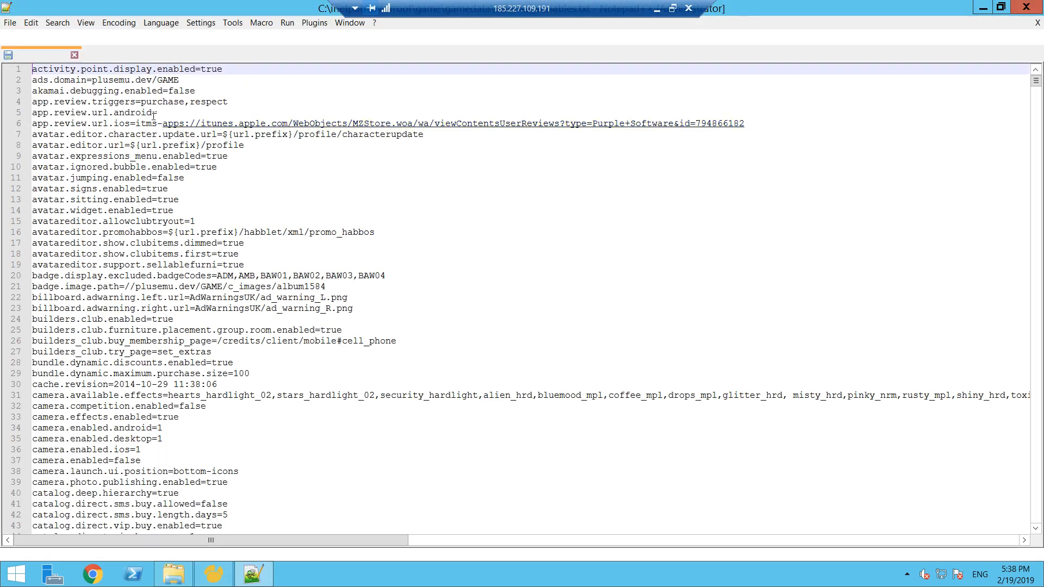
- Replace every occurrence of plusemu.dev in external_variables.txt with habboretrohotel.cf
drag(93, 80, 153, 82)
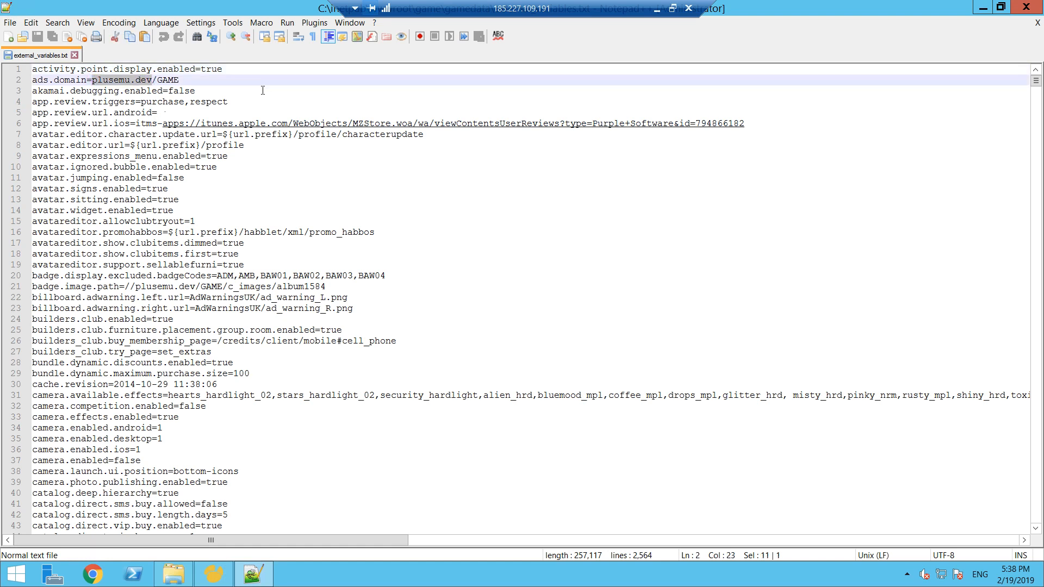
key(ctrl+h)
double_click(495, 244)
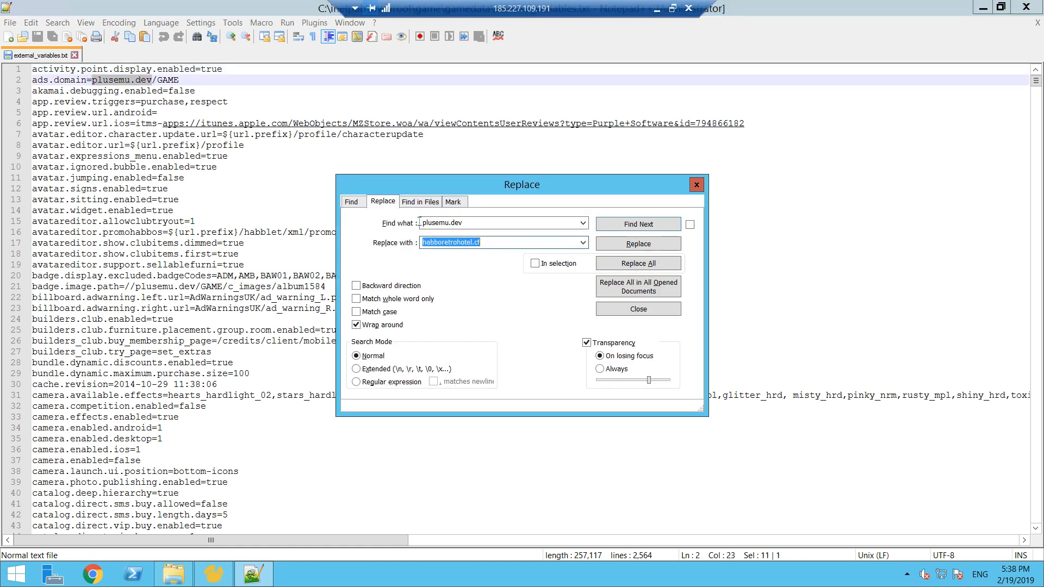
click(636, 263)
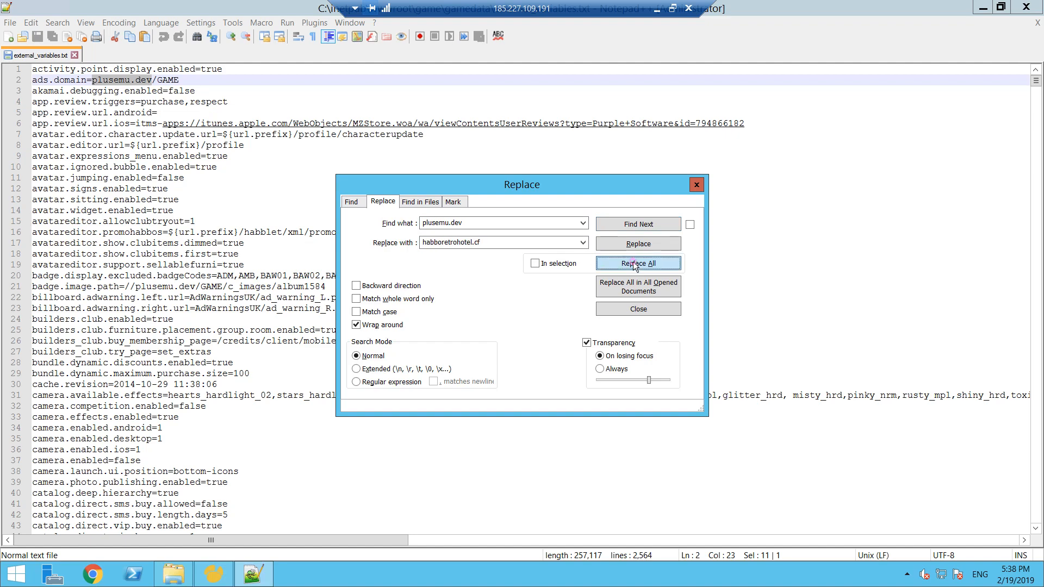
click(695, 185)
drag(1035, 80, 1035, 540)
scroll(252, 491, up, 1)
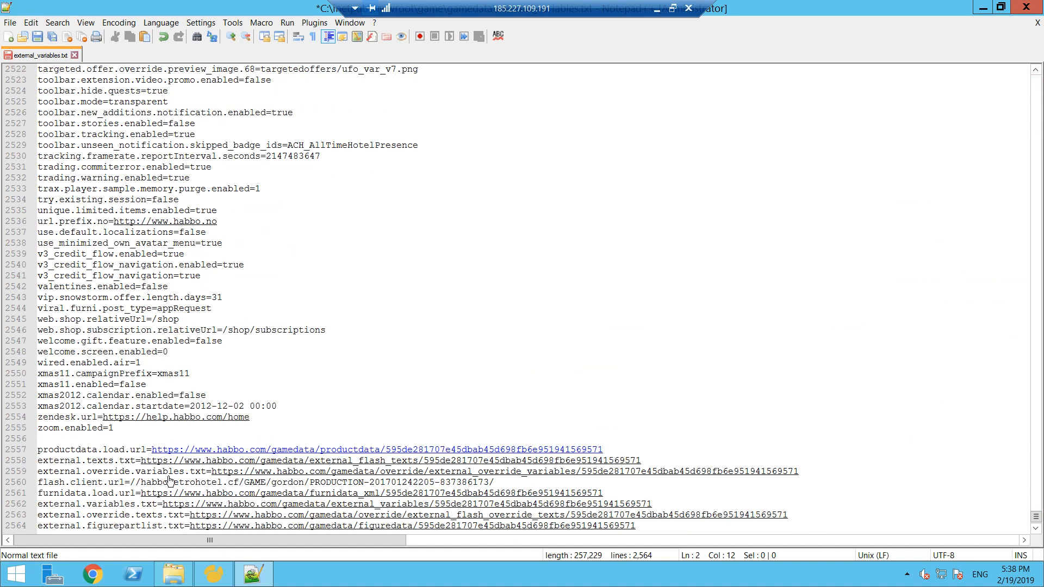
drag(152, 450, 190, 451)
click(1035, 528)
double_click(1036, 530)
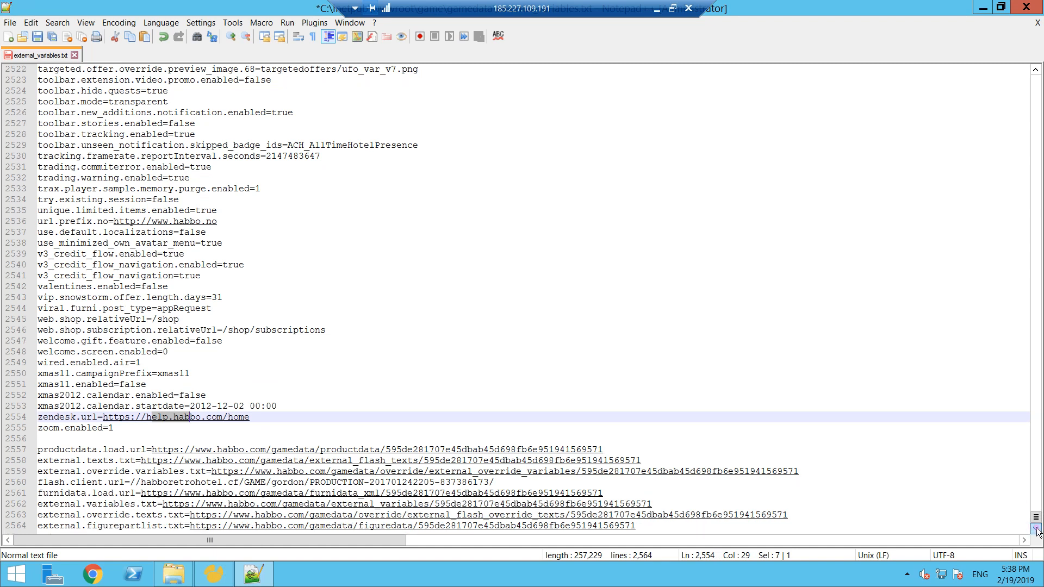
drag(152, 450, 267, 451)
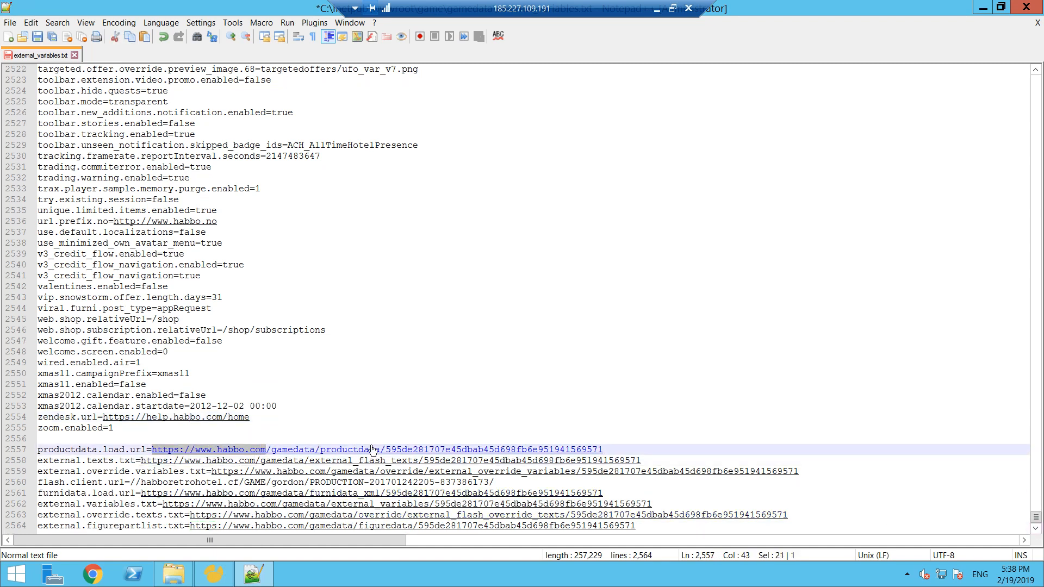
key(ctrl+h)
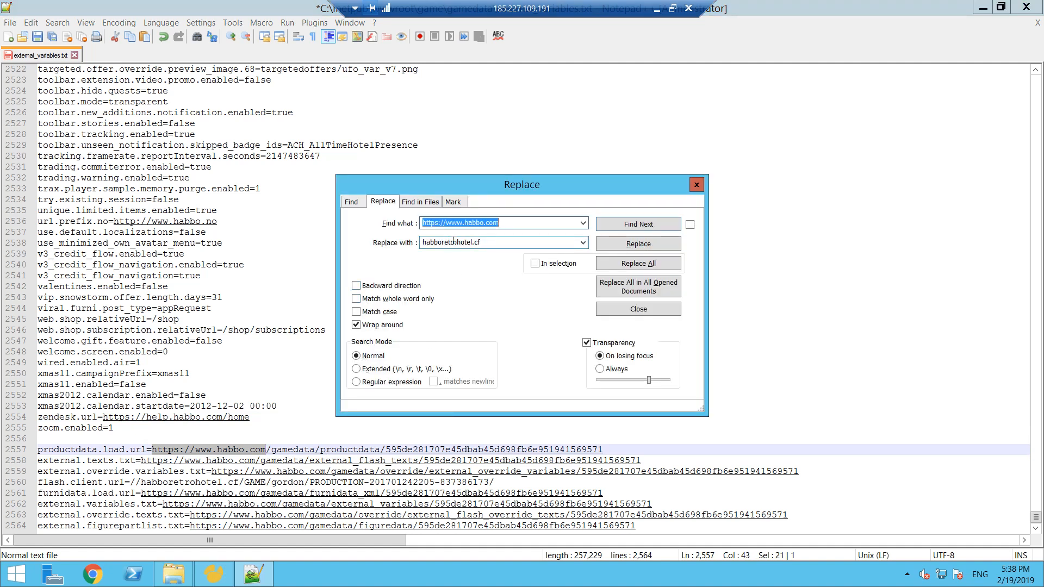
double_click(478, 242)
click(424, 242)
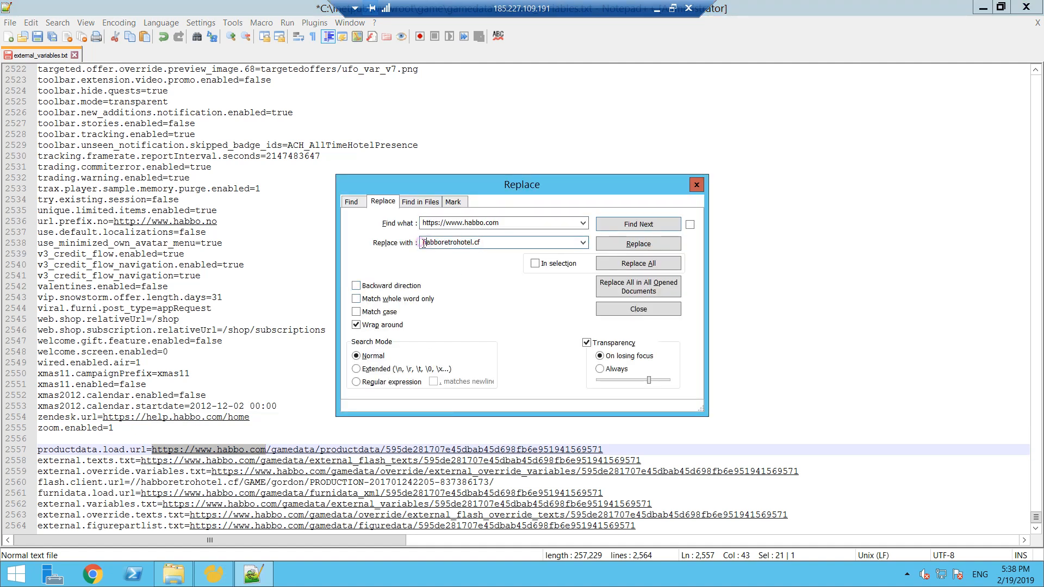
text(http://)
click(638, 263)
click(699, 183)
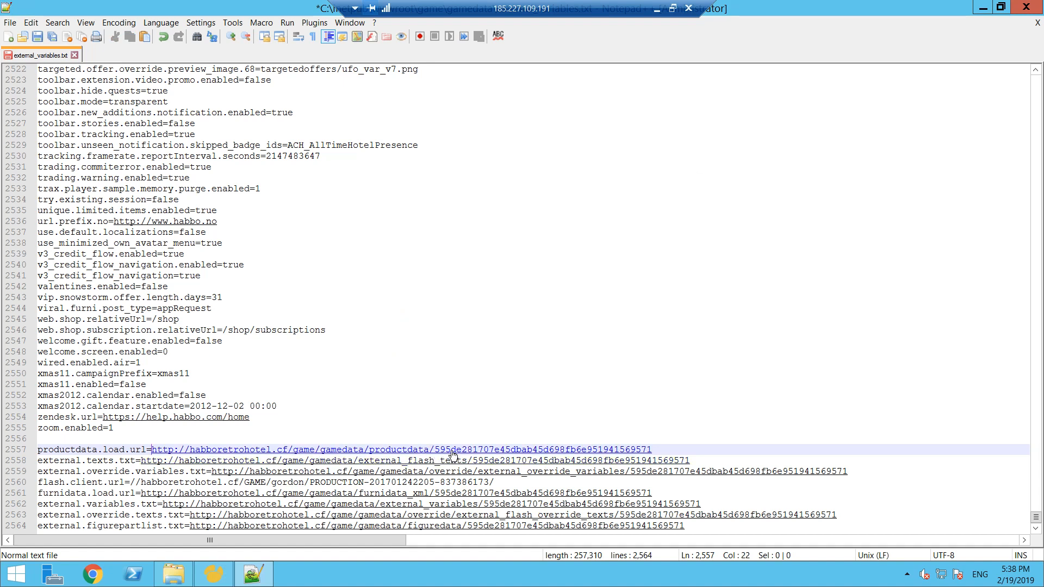
drag(435, 451, 656, 449)
drag(435, 450, 500, 450)
click(431, 451)
drag(432, 450, 668, 451)
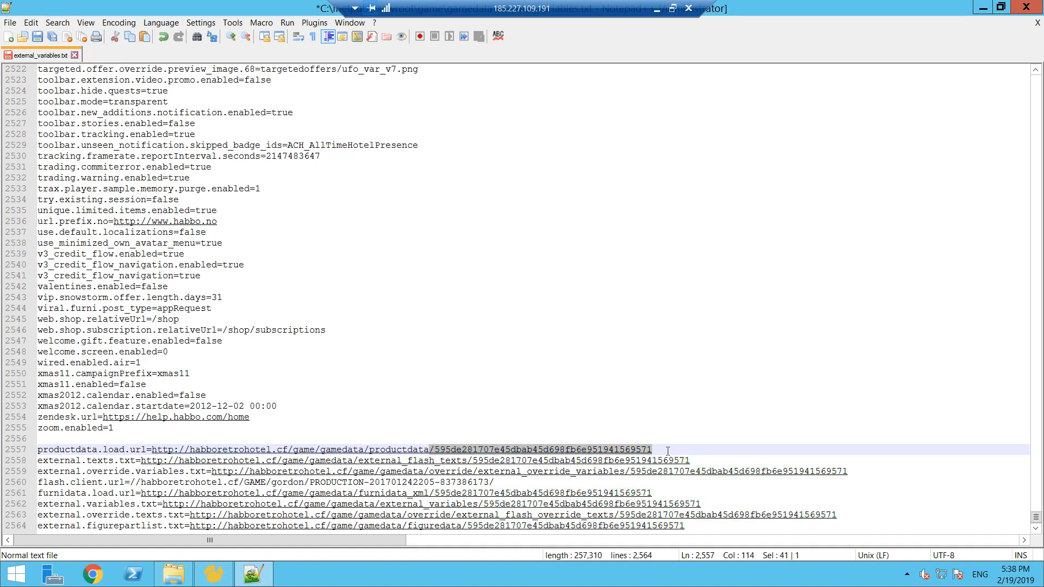
key(ctrl+h)
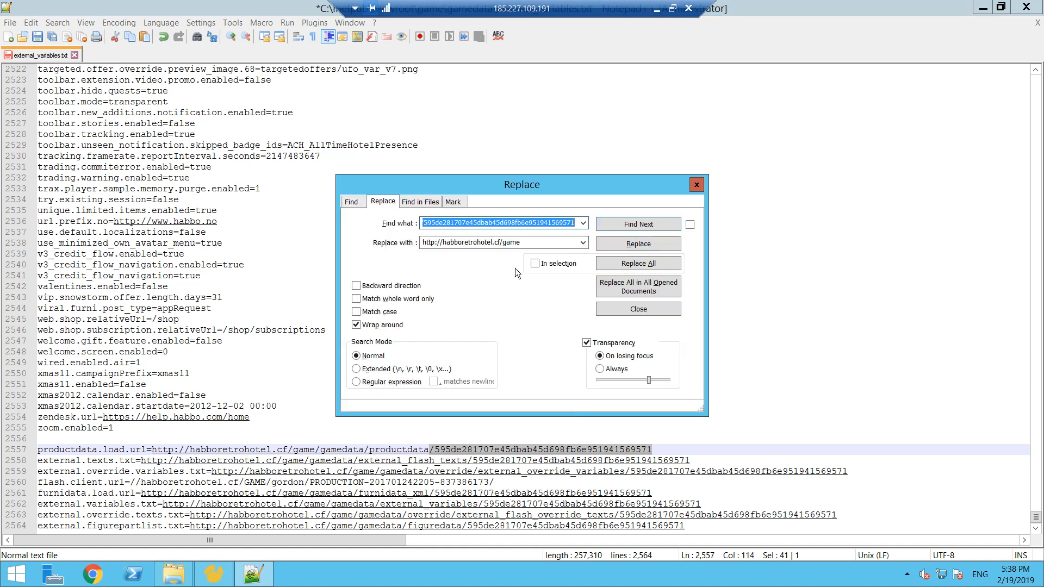
double_click(534, 244)
text(.t)
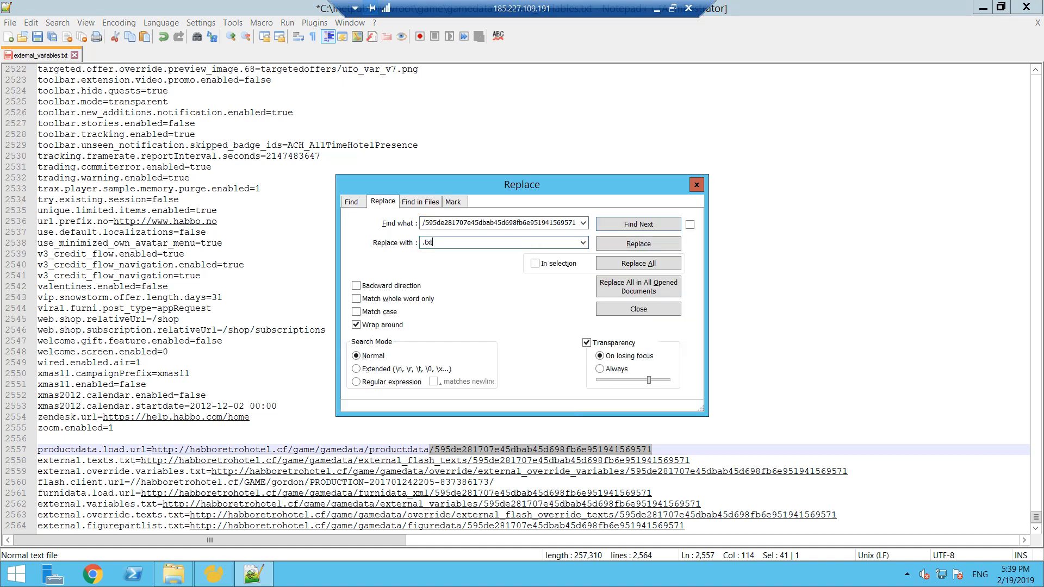
text(xt)
click(673, 266)
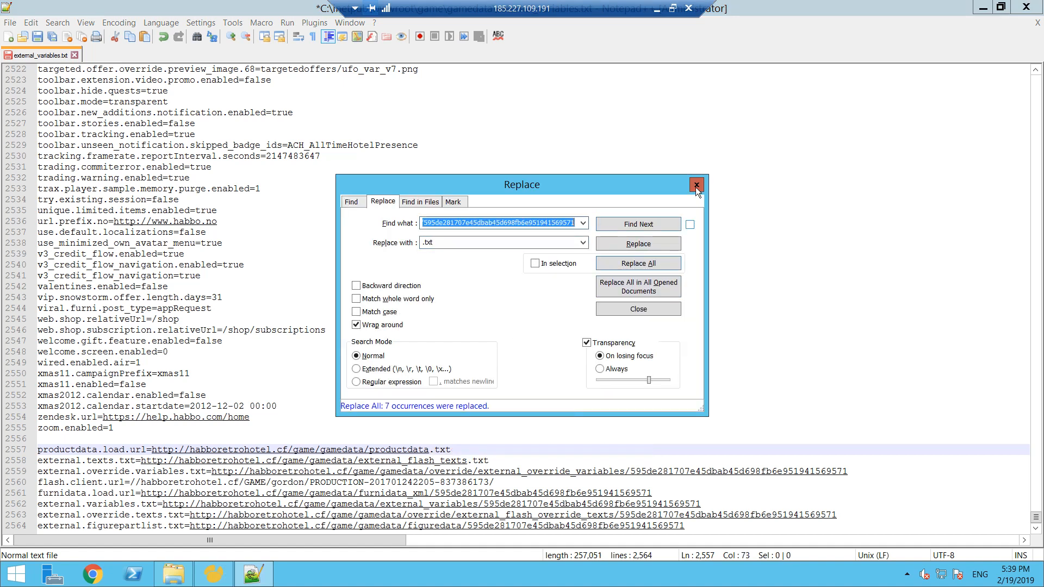
click(696, 185)
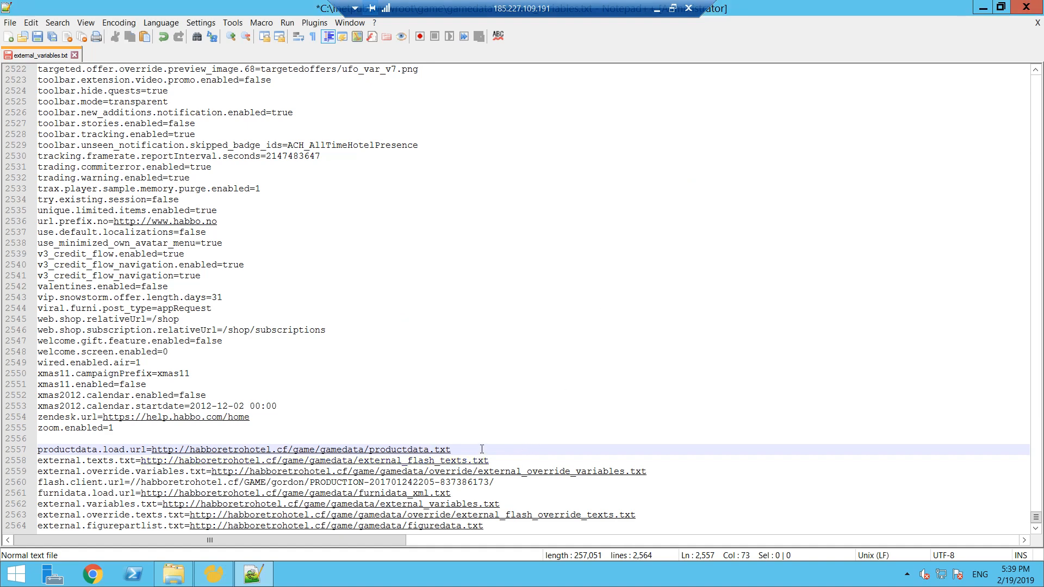
- Check the furnidata file type in the gamedata folder and make the furnidata.load.url address end in furnidata.xml
key(alt+Tab)
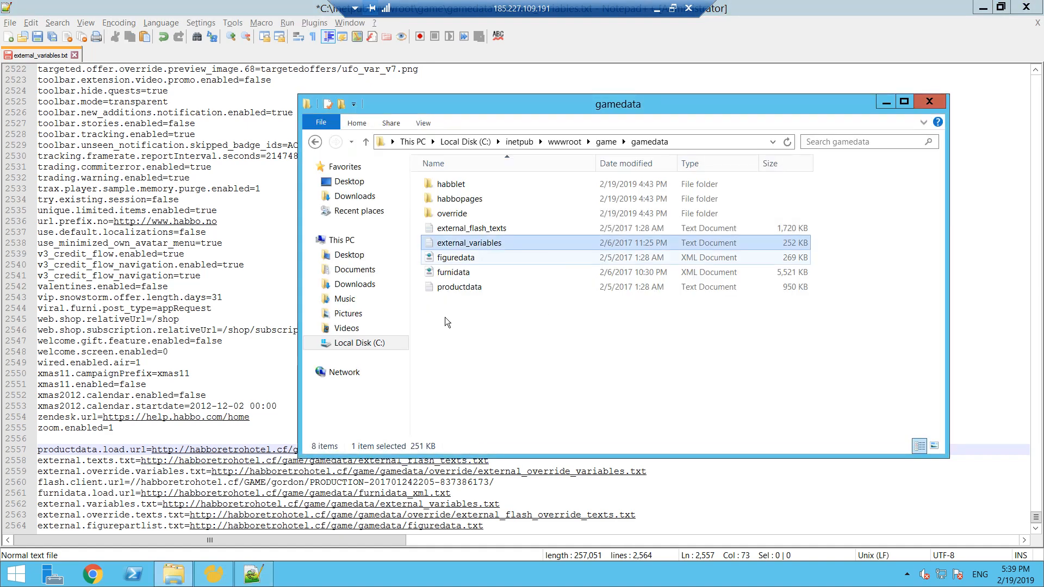
click(487, 274)
drag(538, 102, 611, 71)
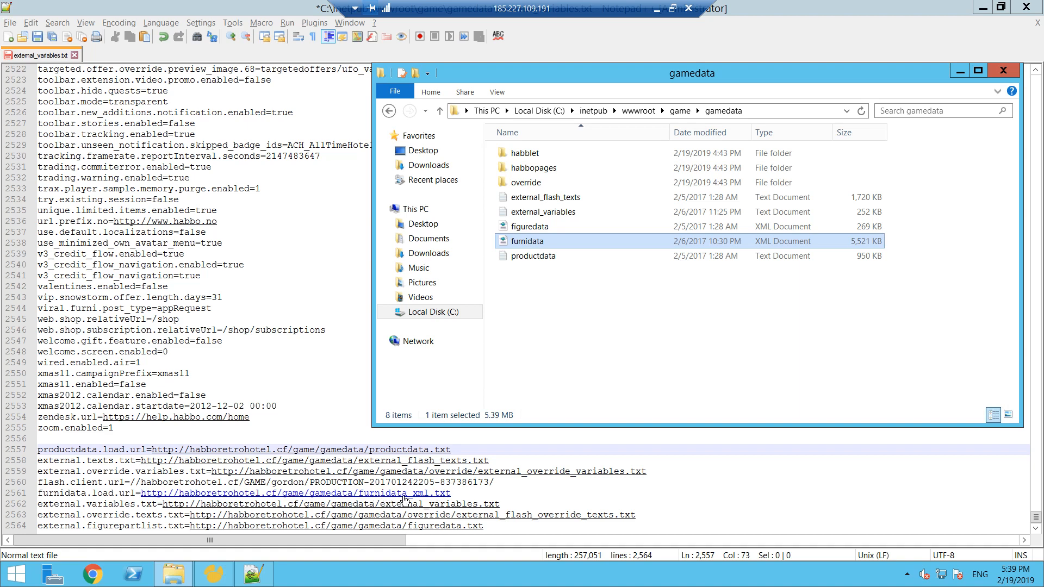
click(407, 497)
drag(407, 497, 456, 494)
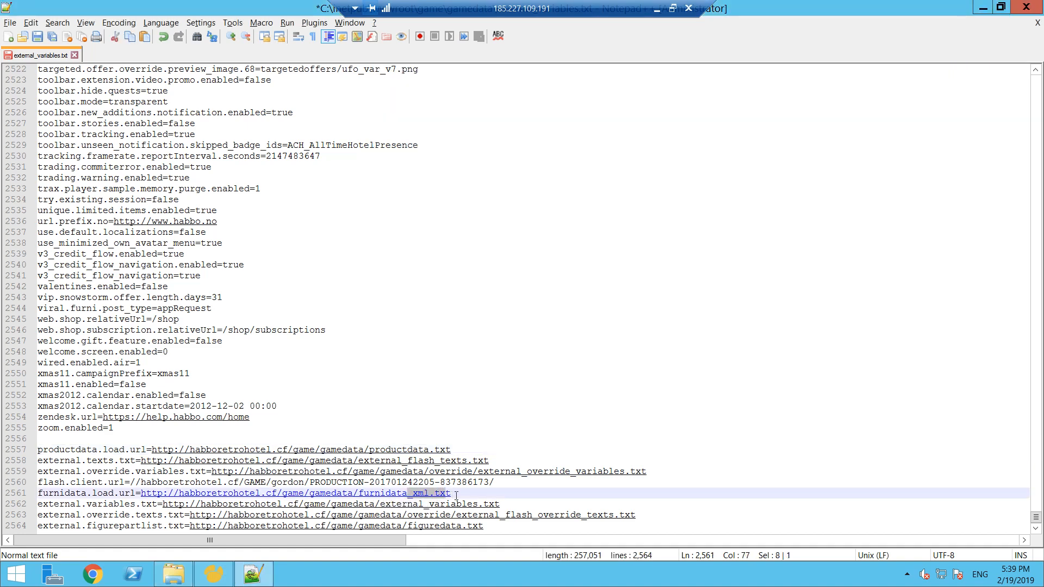
key(Delete)
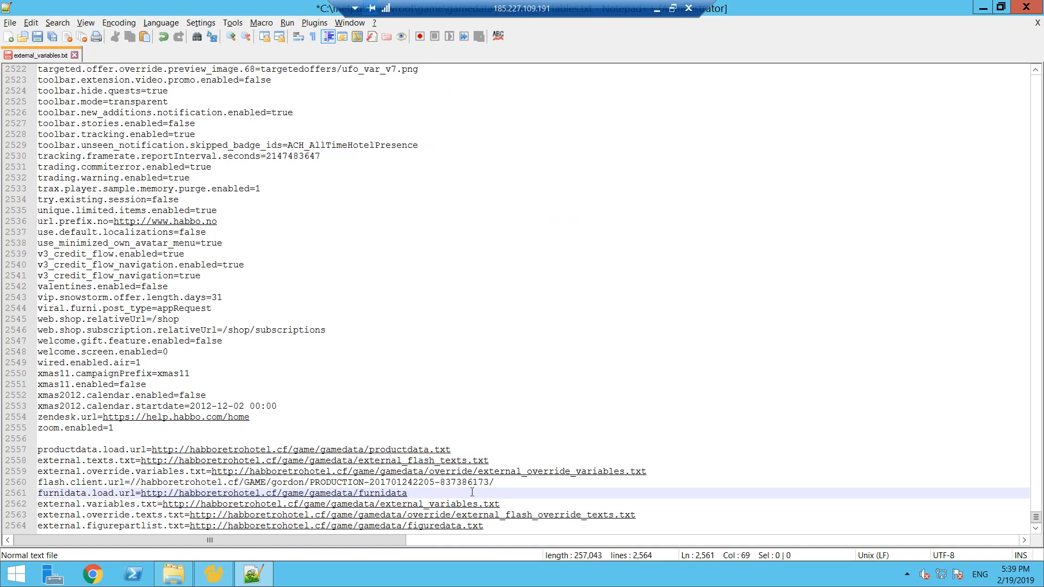
text(.xml)
click(636, 478)
click(506, 500)
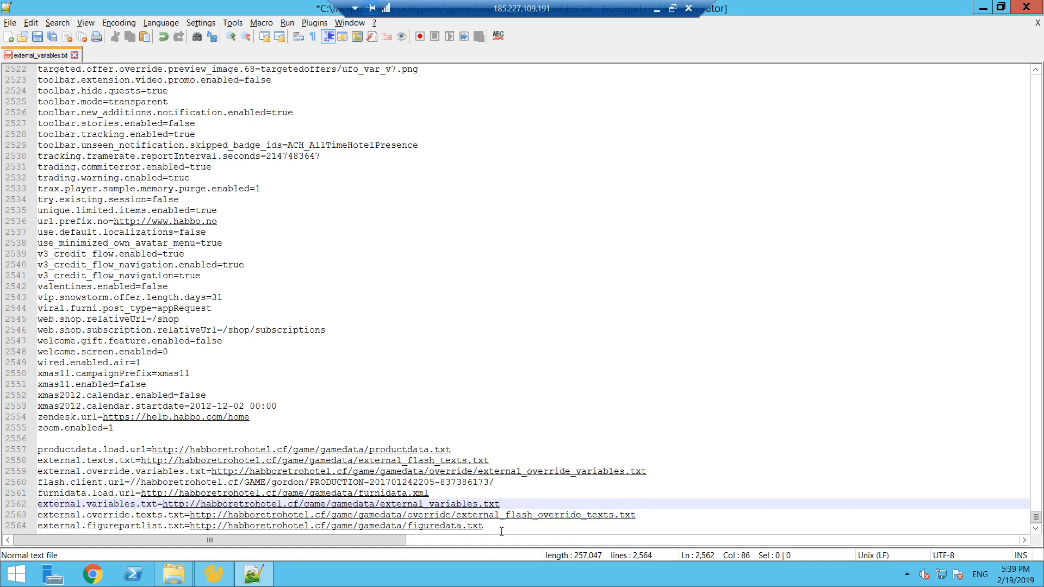
- Recheck the gamedata folder and make the external.figurepartlist.txt address end in figuredata.xml
key(alt+Tab)
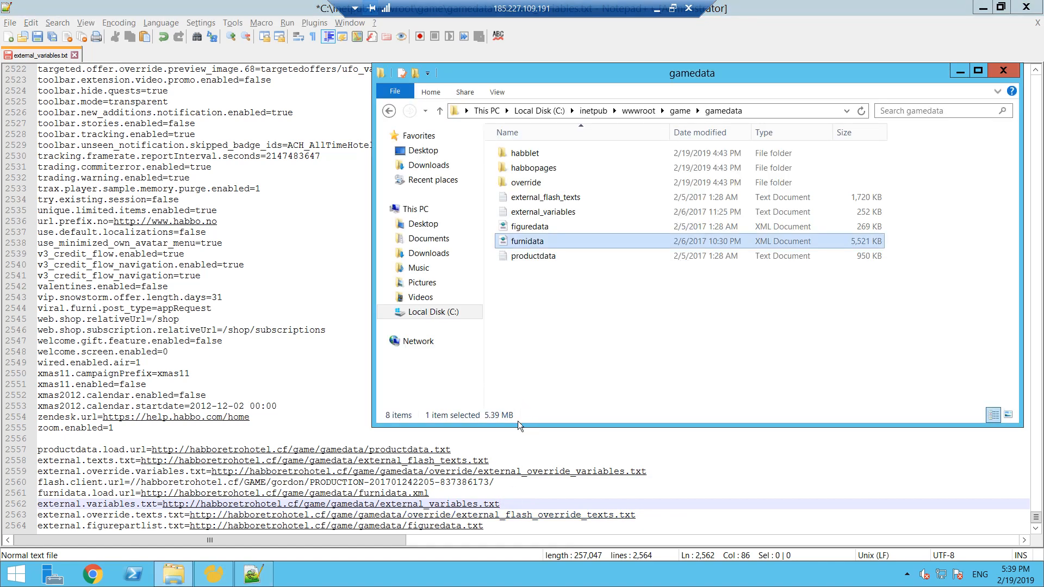
key(alt+Tab)
drag(483, 529, 468, 529)
double_click(471, 530)
text(xml)
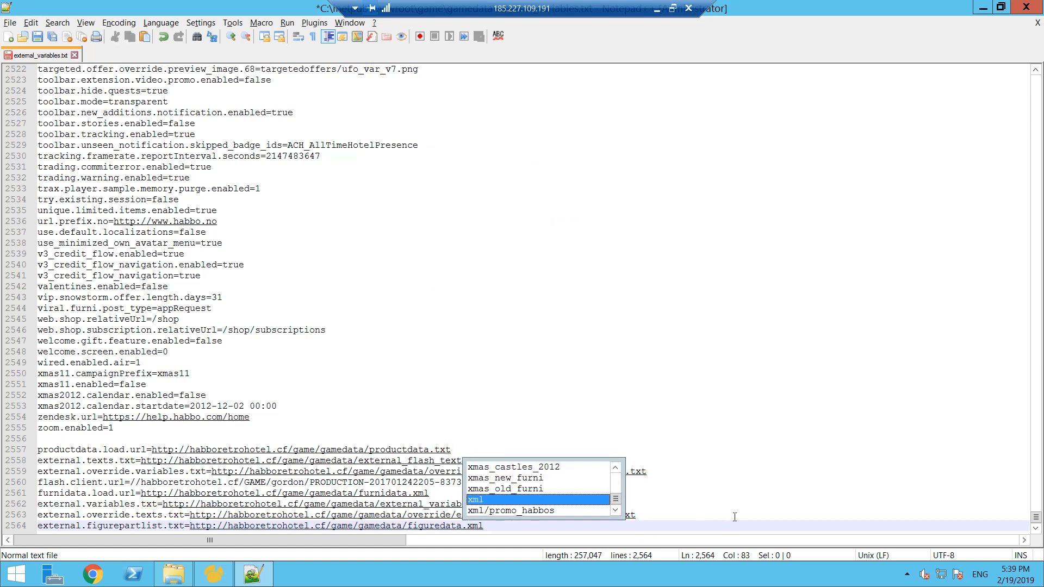
click(772, 481)
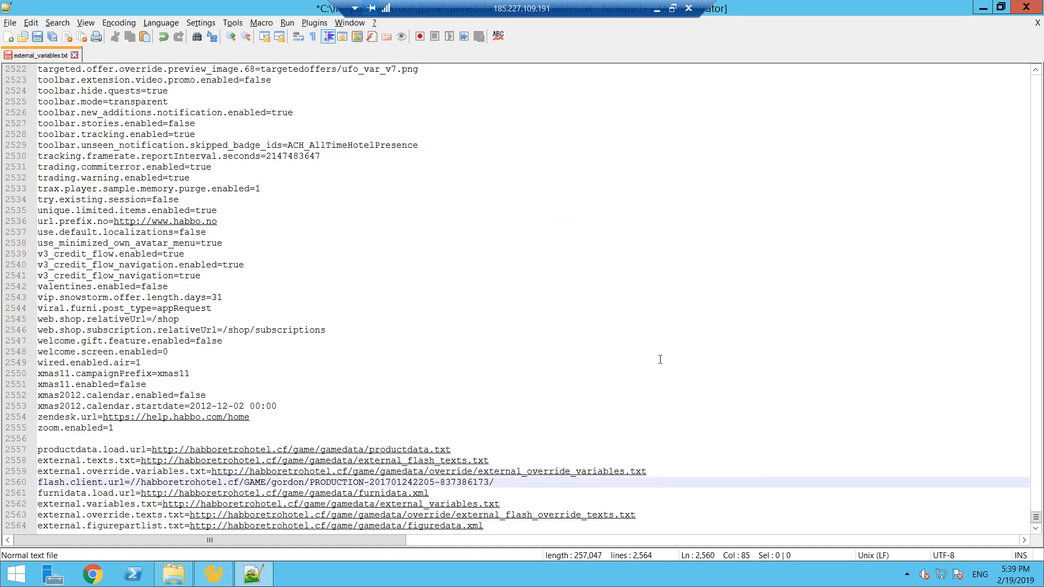
- Save external_variables.txt, close the file and exit Notepad++
click(37, 36)
click(76, 55)
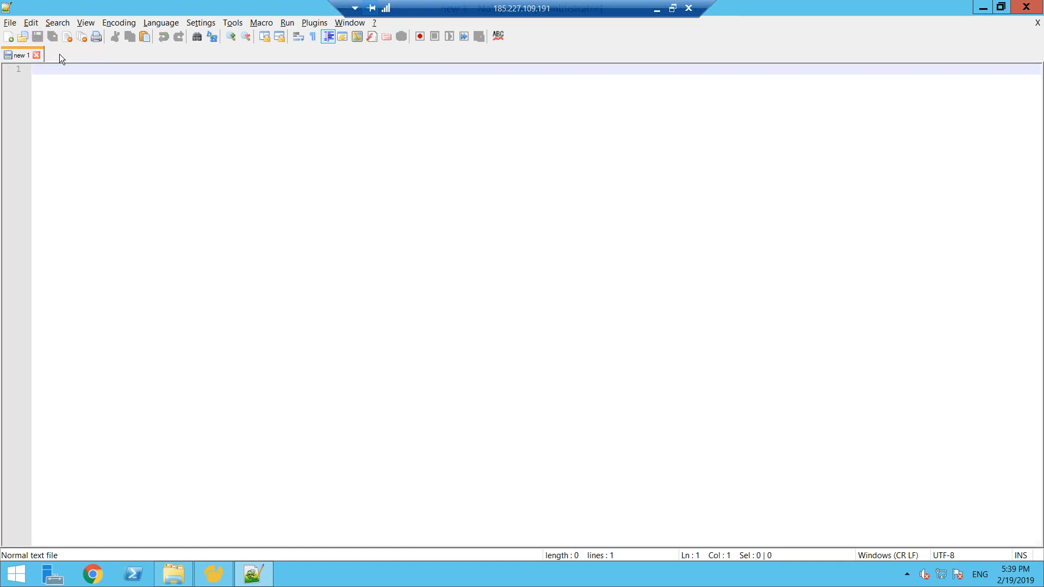
click(1031, 5)
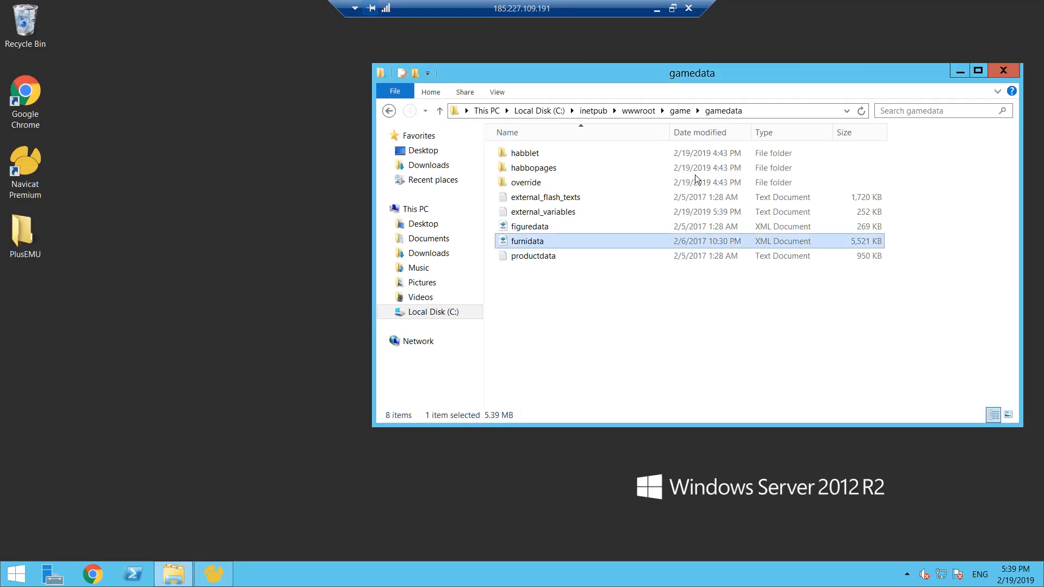
- Open external_override_variables from the gamedata override folder in Notepad++
double_click(549, 181)
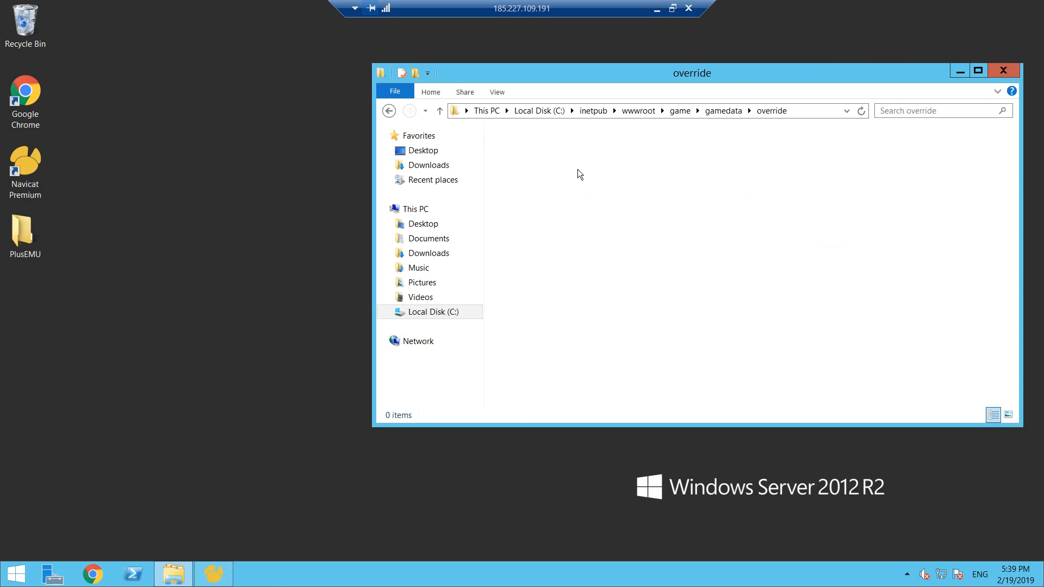
click(579, 181)
right_click(580, 182)
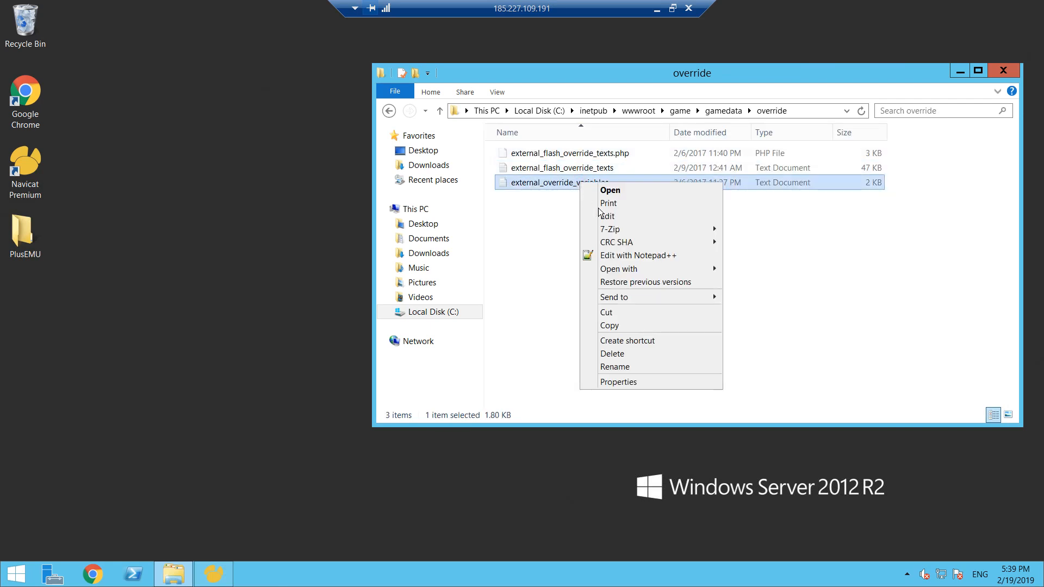
click(674, 256)
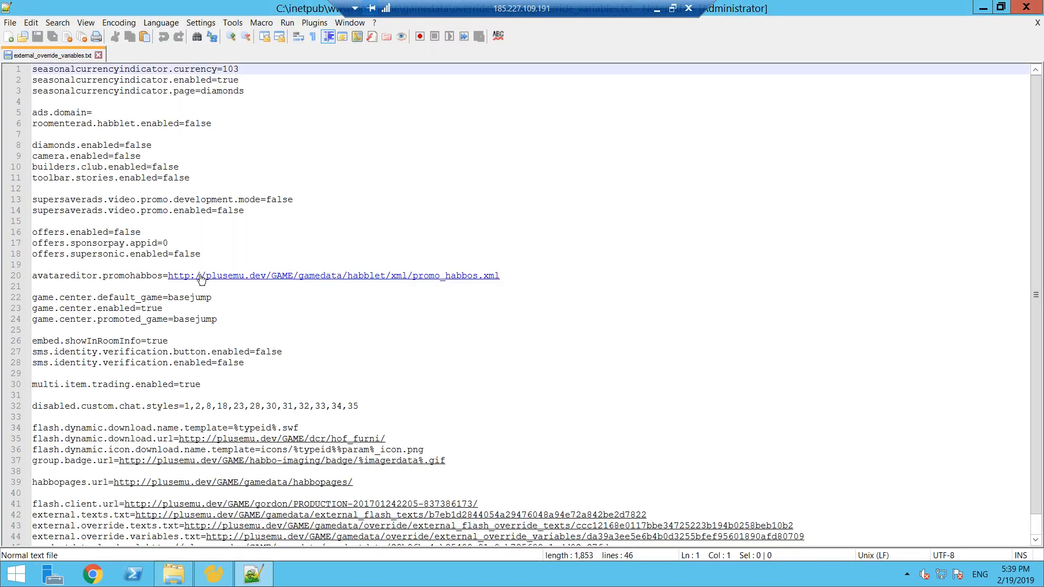
- Replace every occurrence of plusemu.dev in external_override_variables.txt with habboretrohotel.cf
drag(207, 276, 266, 276)
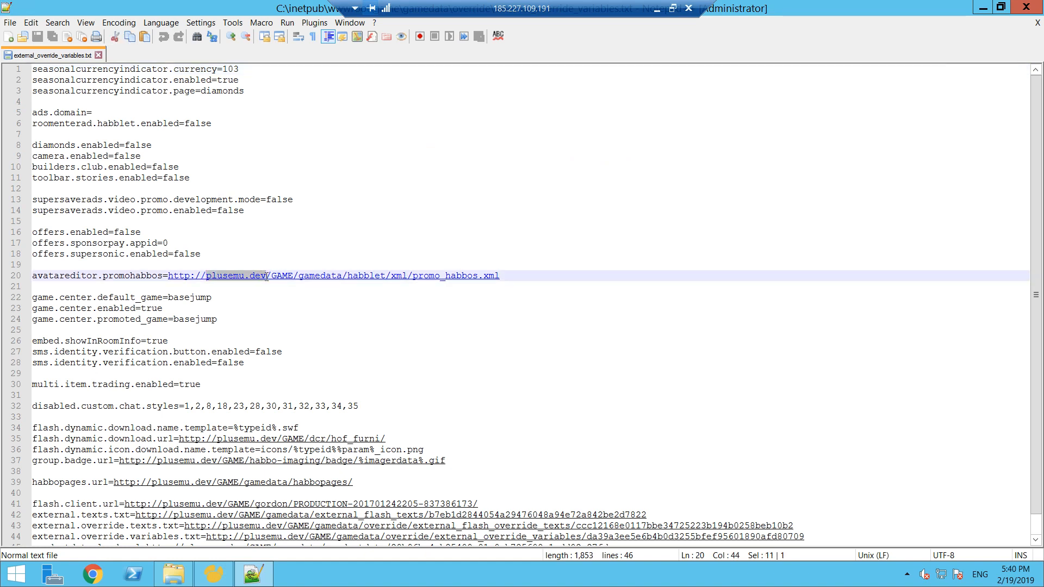
key(ctrl+h)
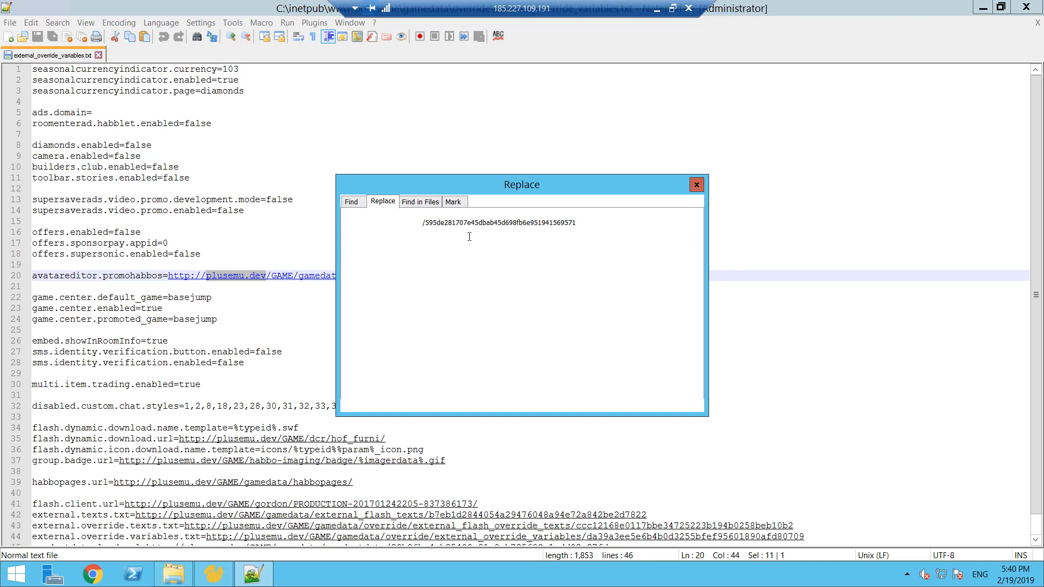
key(Tab)
key(BackSpace)
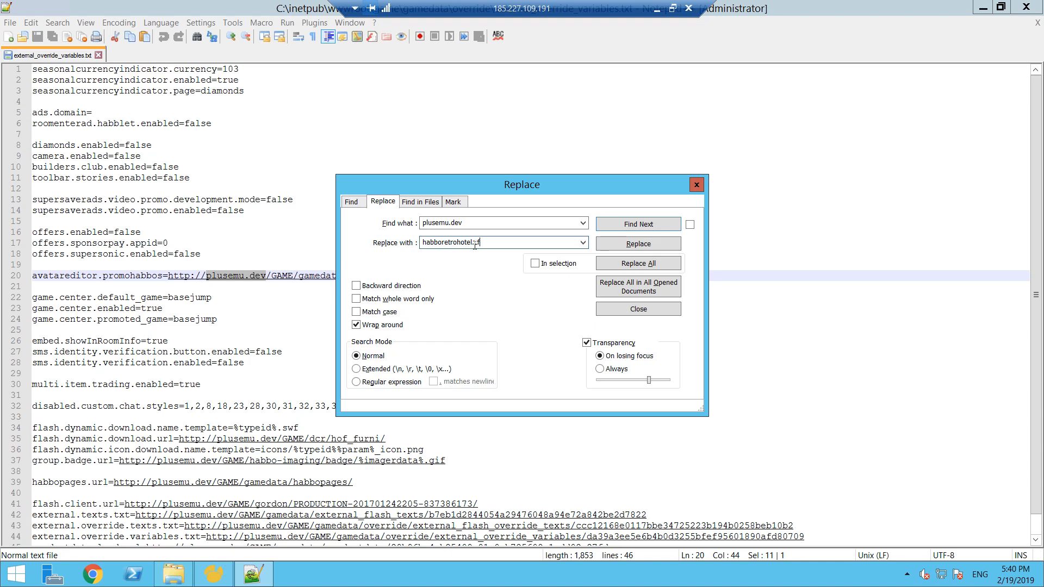
click(633, 263)
click(673, 8)
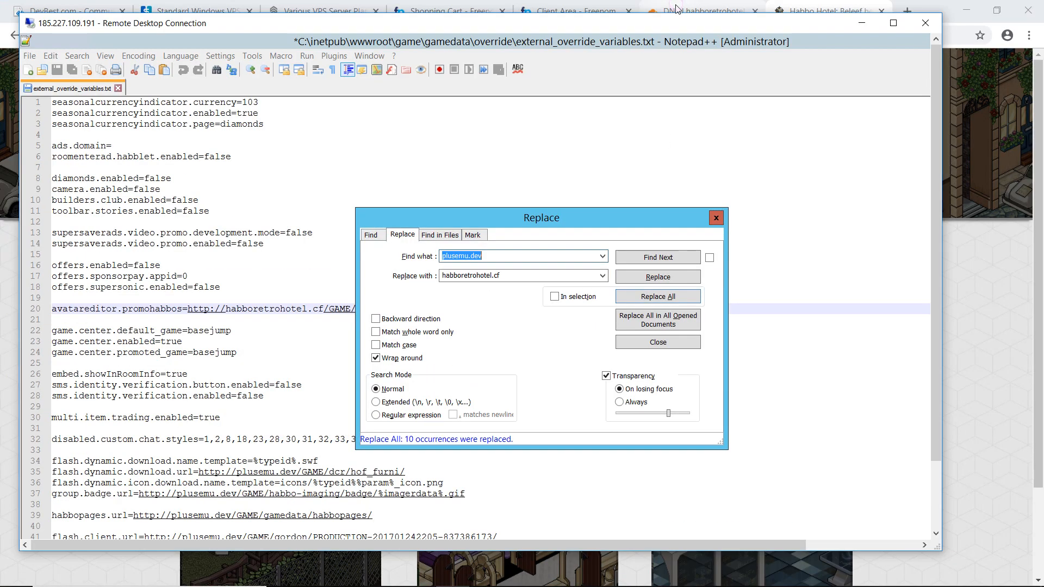
drag(801, 25, 802, 1)
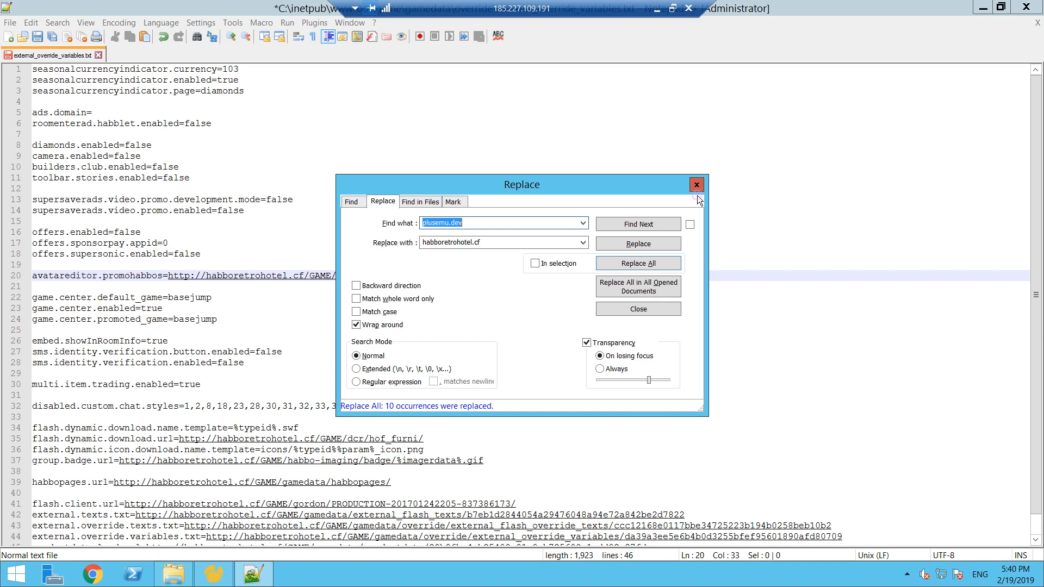
click(697, 186)
- Replace the hash ending of the external.texts.txt address with .txt so it ends in external_flash_texts.txt
scroll(1038, 213, down, 1)
scroll(1038, 213, down, 1)
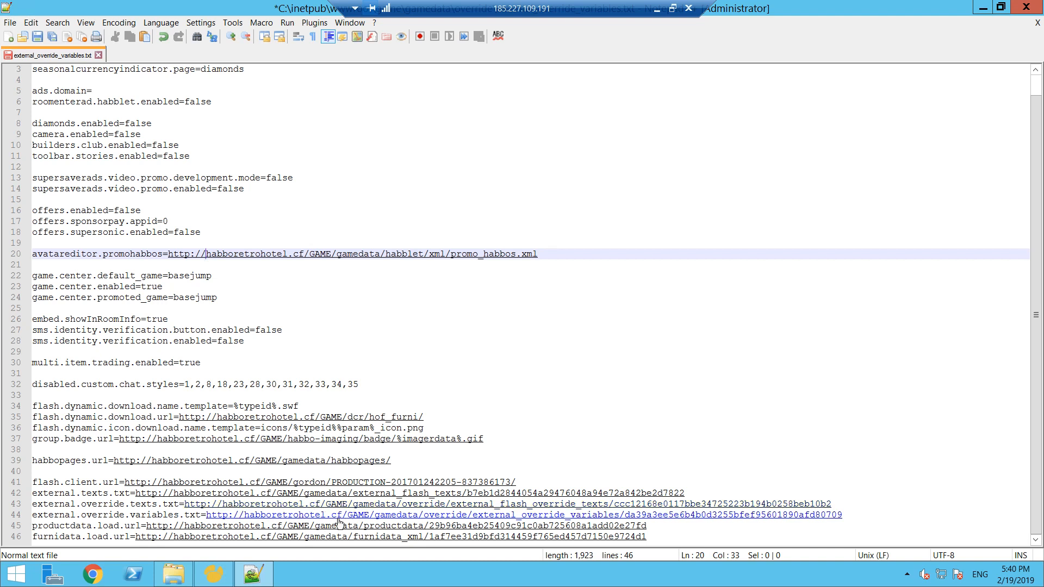
drag(461, 493, 693, 495)
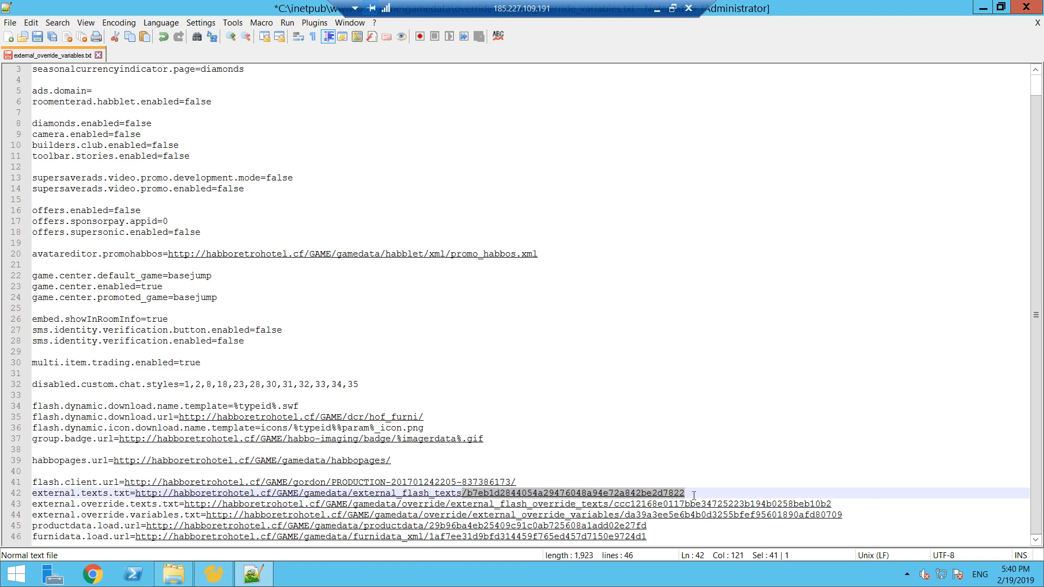
text(.txt)
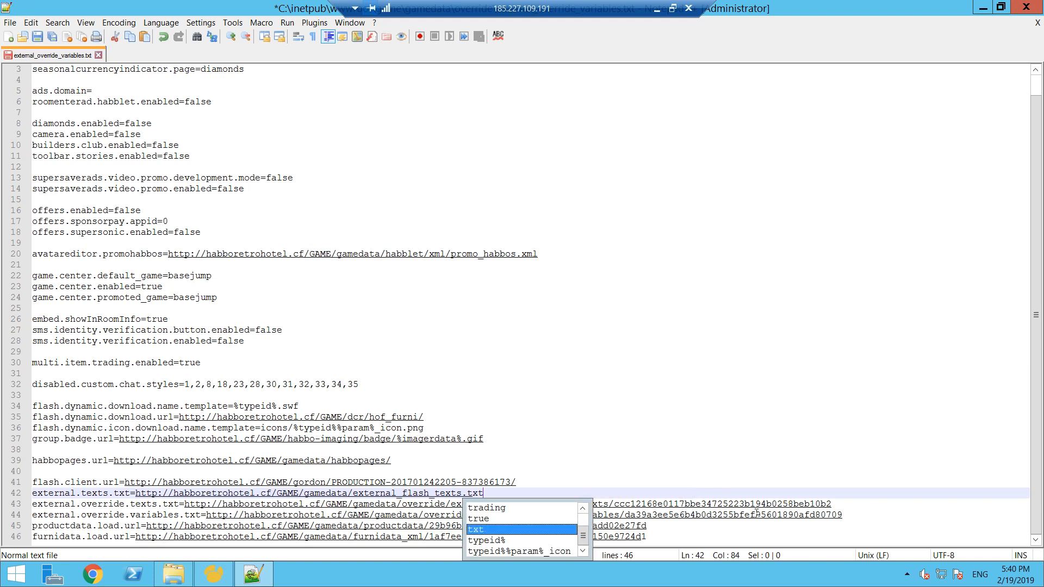
- Replace the hash ending of the external.override.texts.txt address with .txt so it ends in external_flash_override_texts.txt
click(846, 504)
shift+click(614, 504)
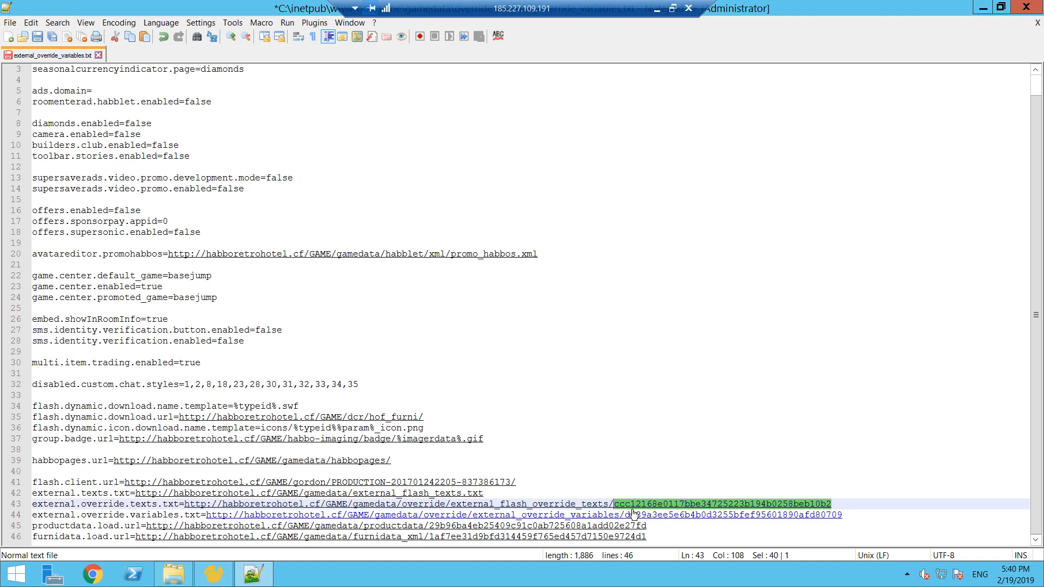
key(BackSpace)
key(BackSpace)
text(.txt)
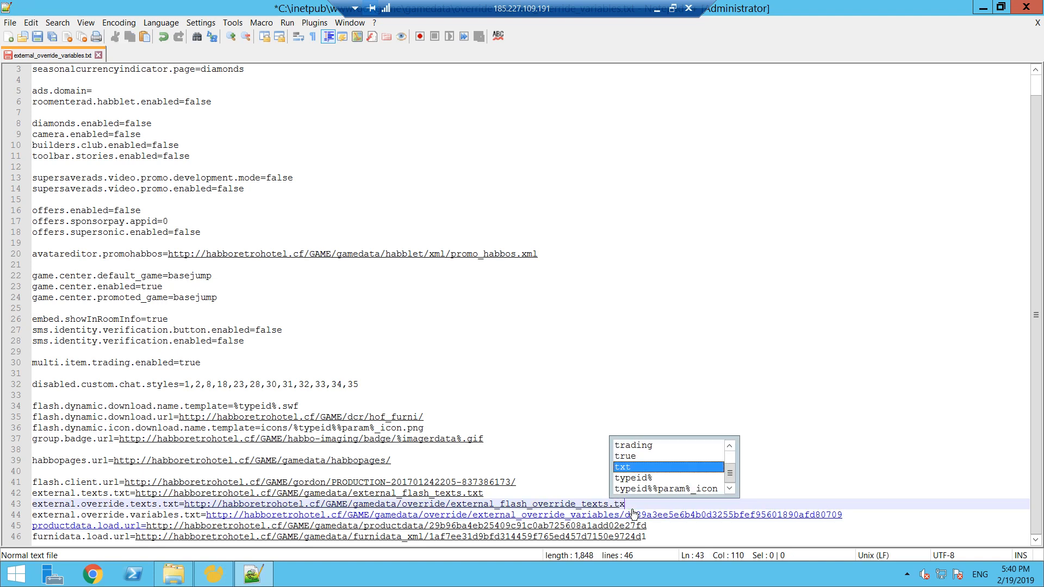
- Make the external.override.variables.txt address end in external_override_variables.txt and the productdata.load.url address end in productdata.txt
click(619, 516)
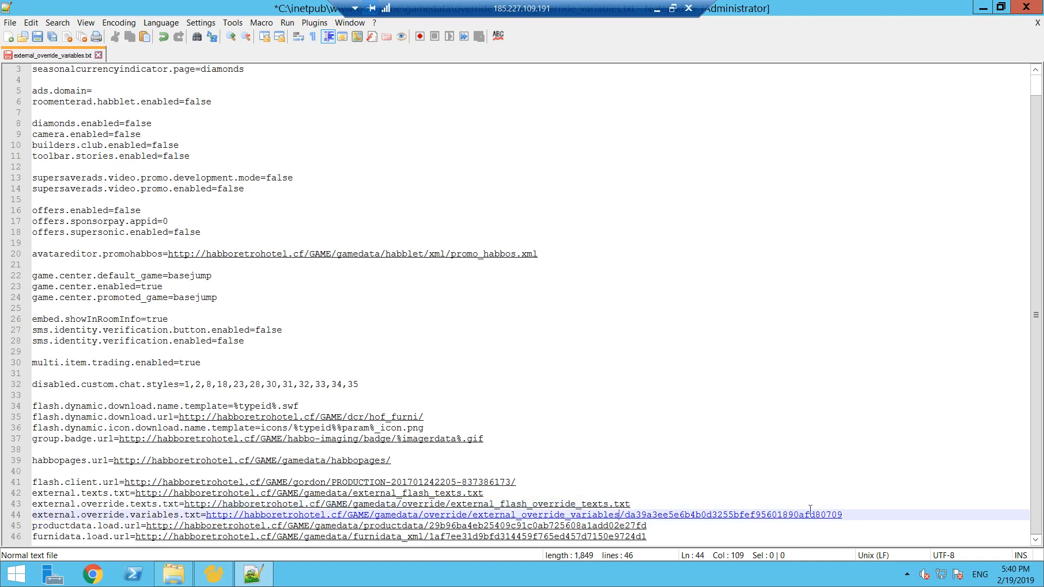
shift+click(851, 516)
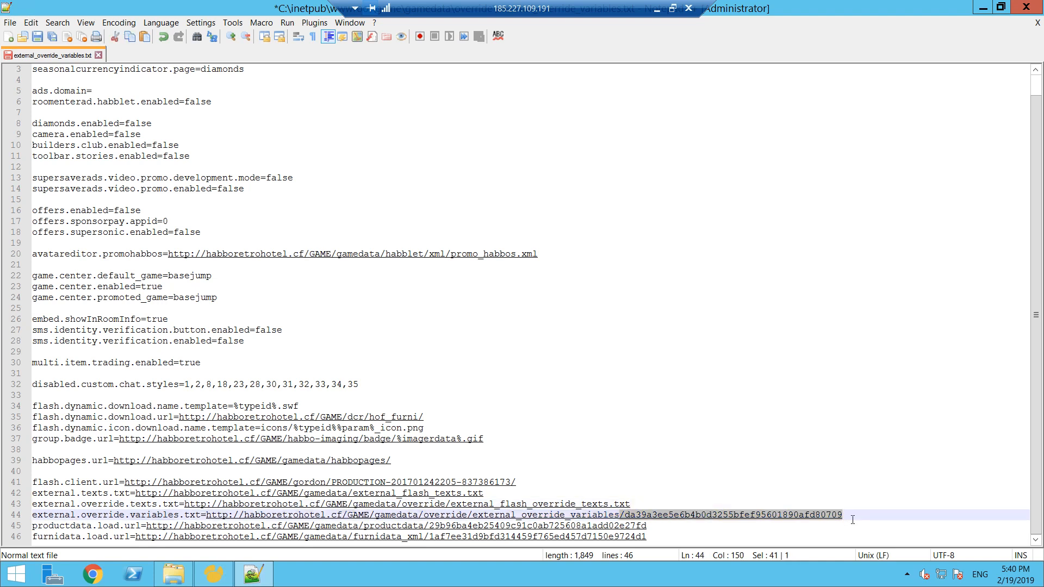
text(.txt)
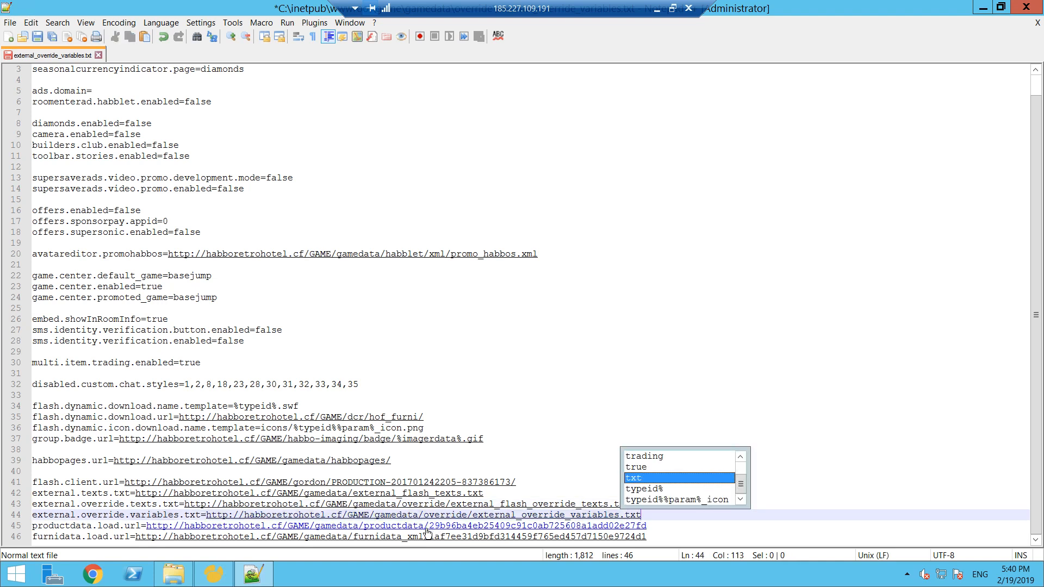
drag(423, 525, 575, 525)
drag(658, 522, 658, 522)
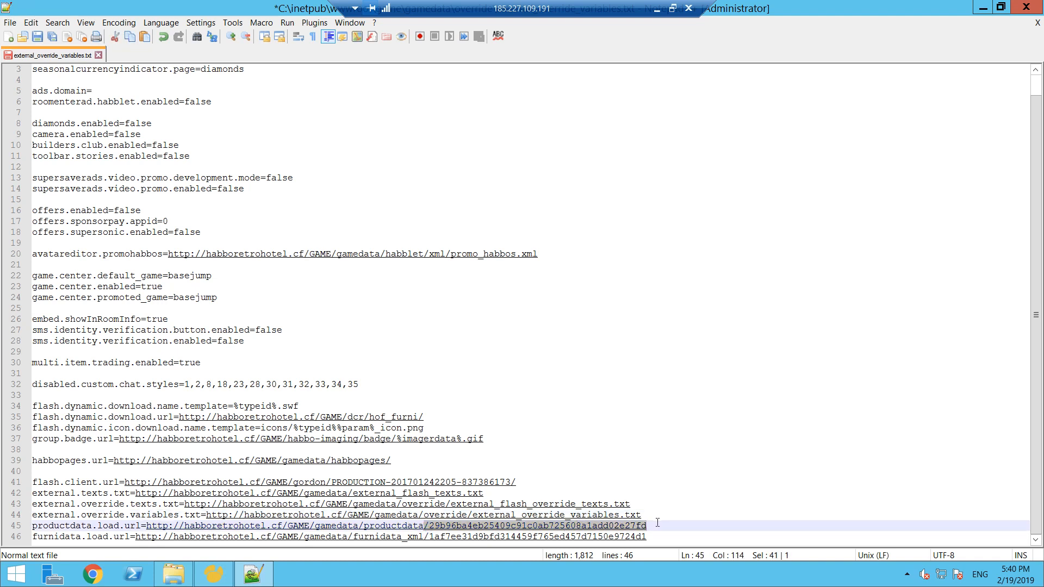
text(.t)
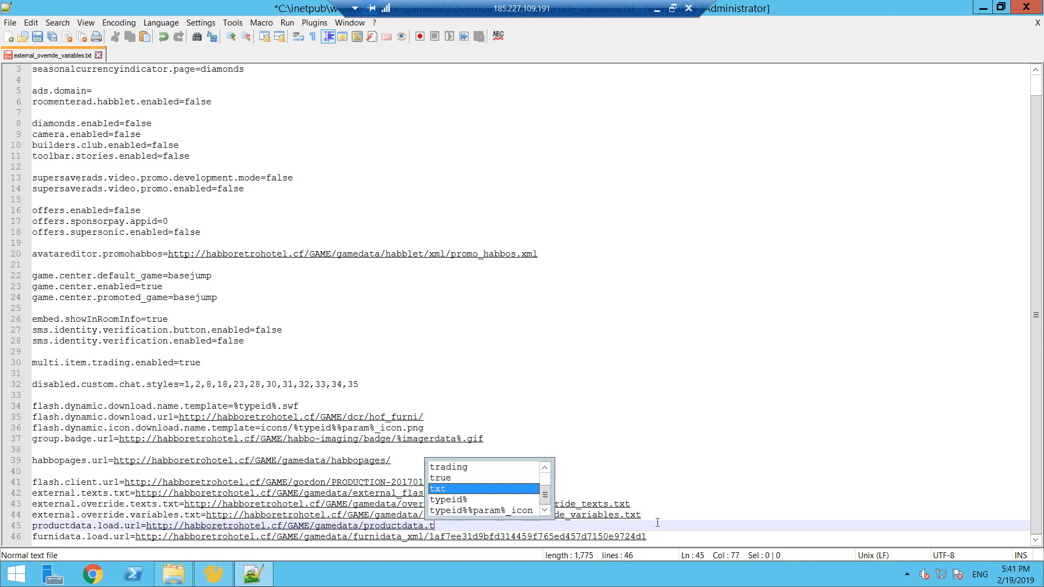
text(xt)
- Check the file types in the gamedata folder and make the furnidata.load.url address end in furnidata.xml
key(alt+Tab)
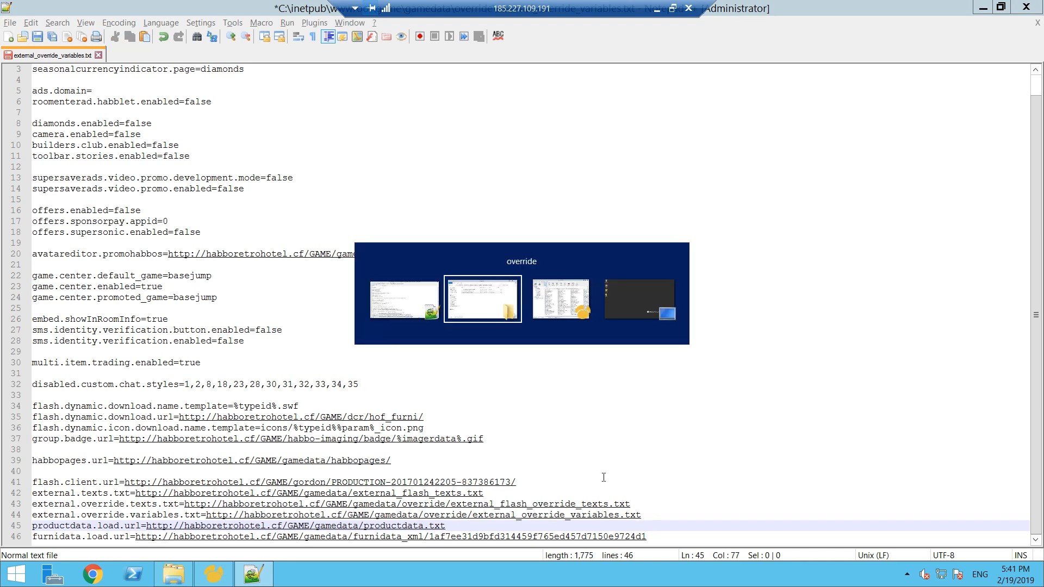
click(733, 113)
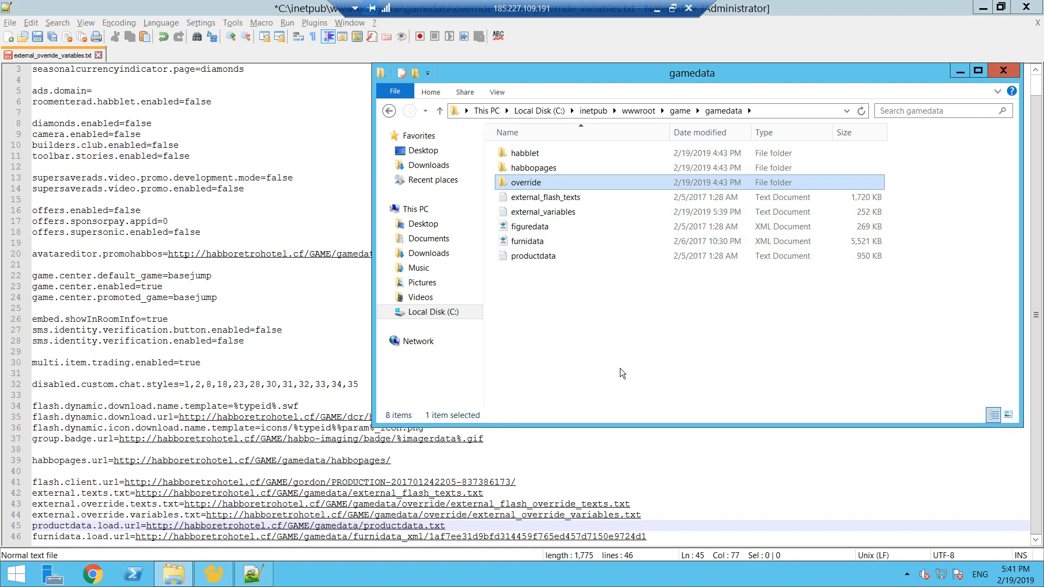
click(681, 520)
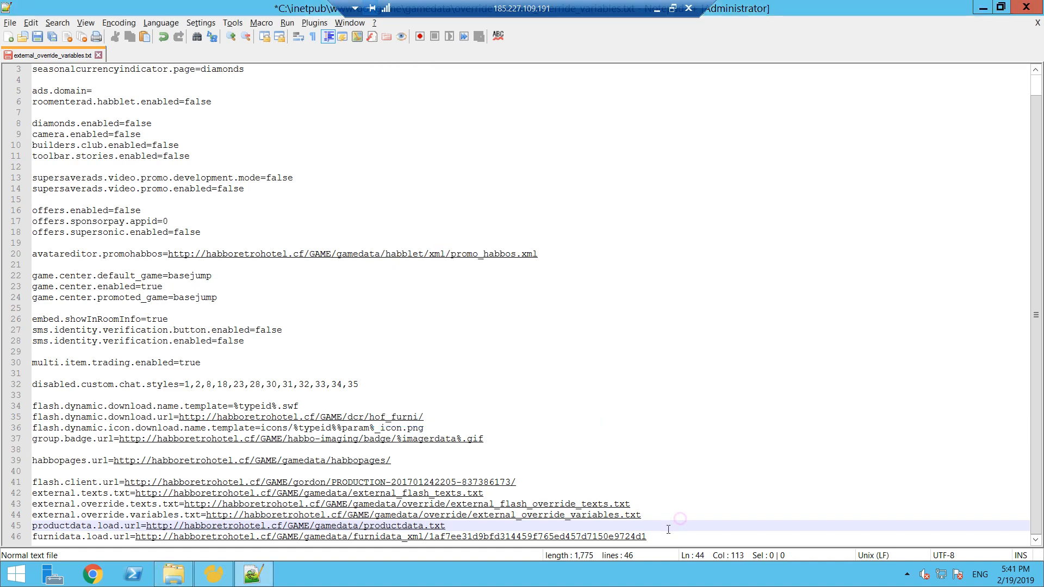
drag(650, 537, 489, 533)
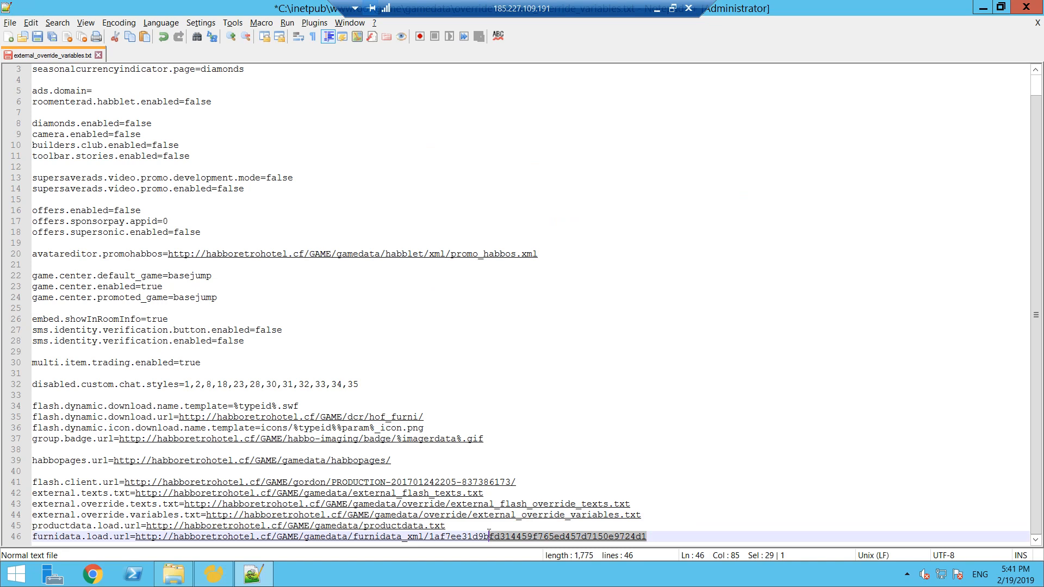
drag(431, 537, 403, 537)
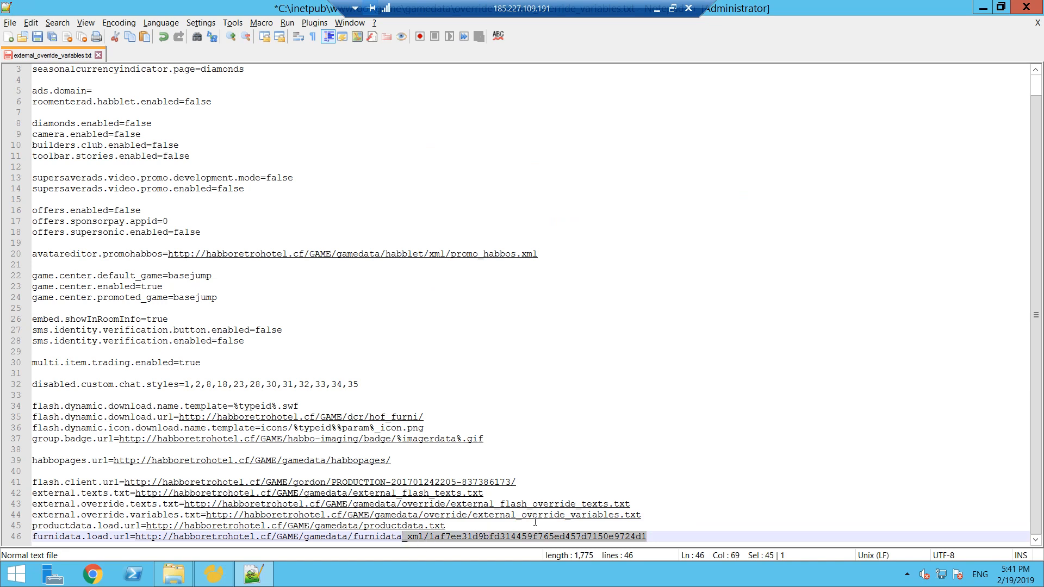
text(.x)
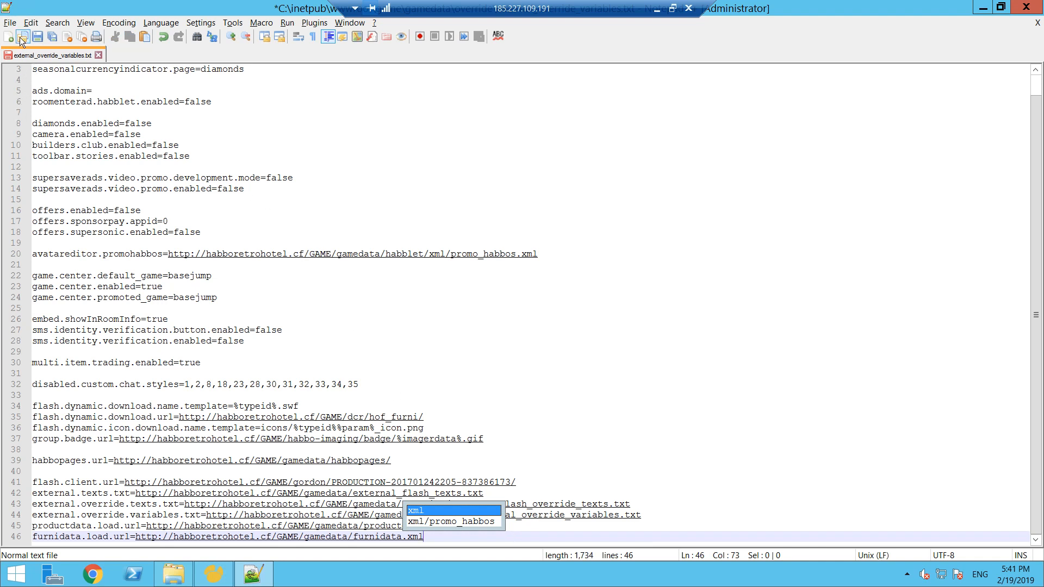
- Save external_override_variables.txt, close the file and exit Notepad++
click(37, 37)
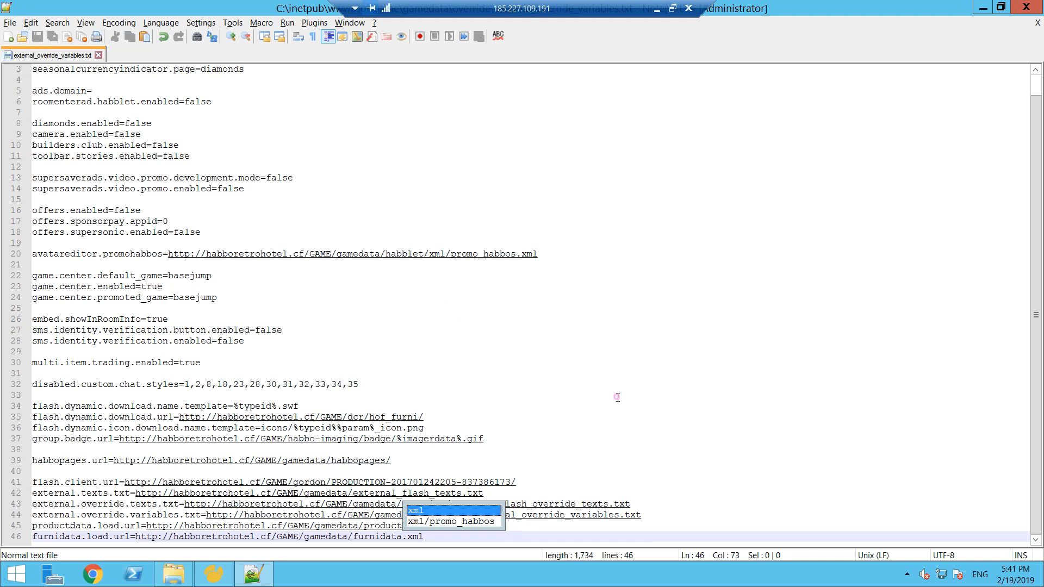
click(617, 397)
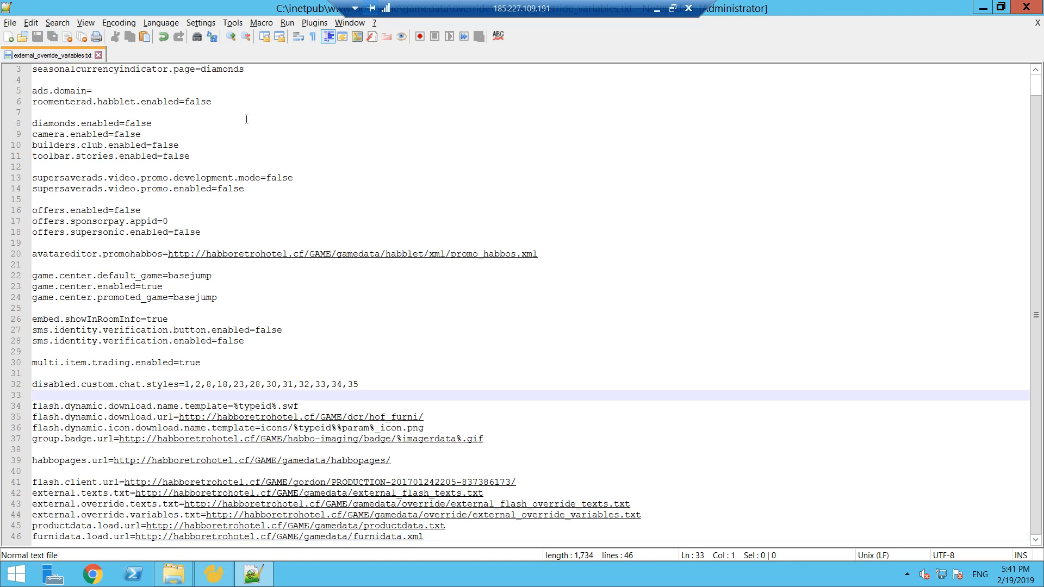
click(98, 56)
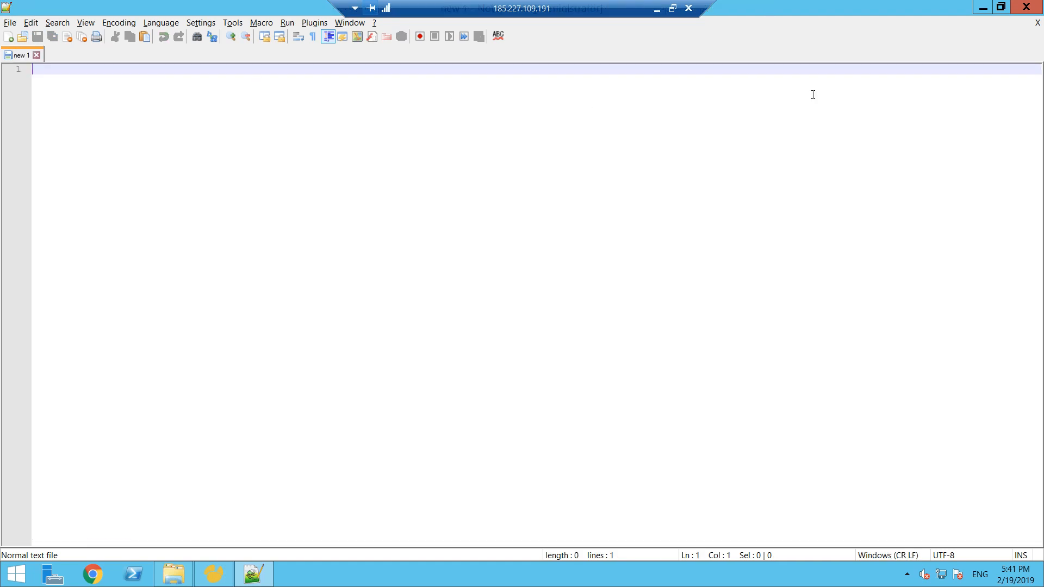
click(1026, 6)
drag(599, 82, 458, 113)
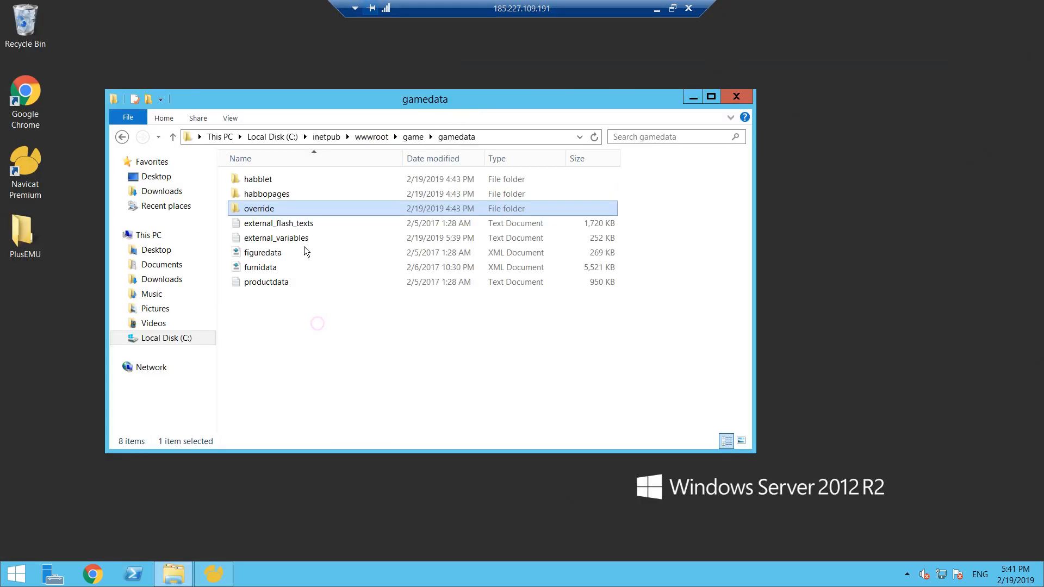
click(414, 136)
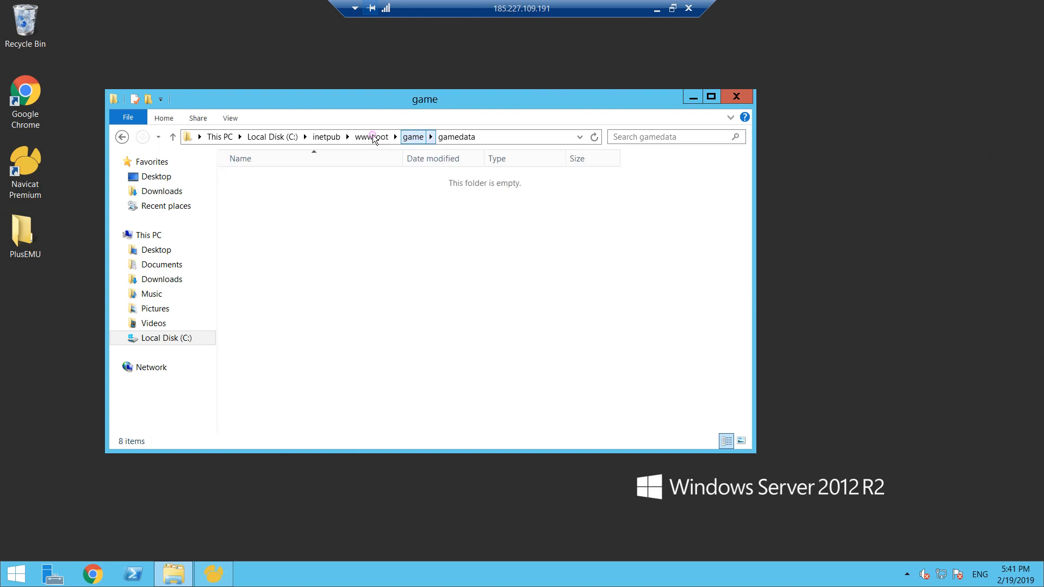
click(384, 138)
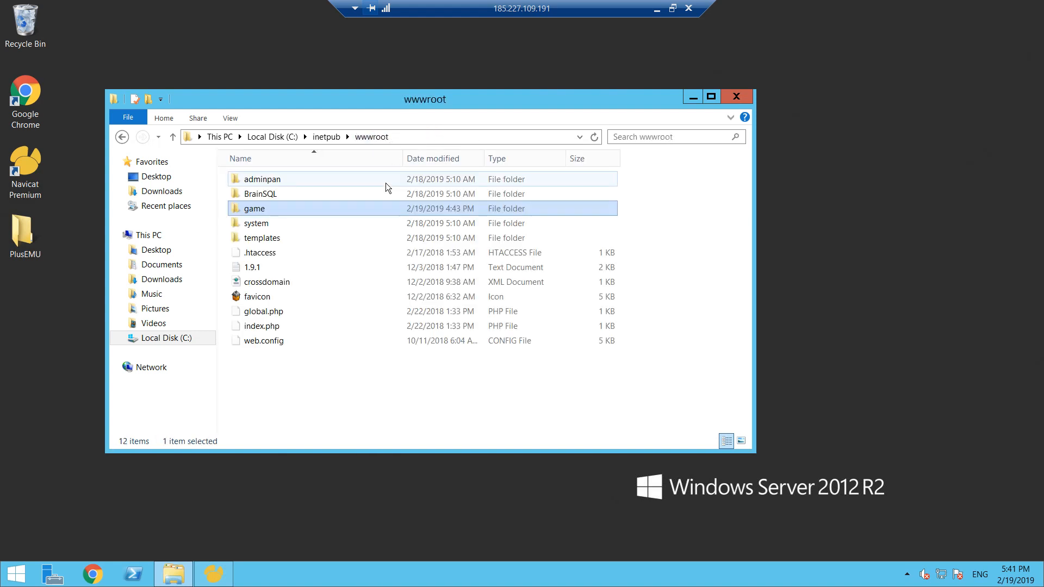
double_click(279, 211)
double_click(275, 223)
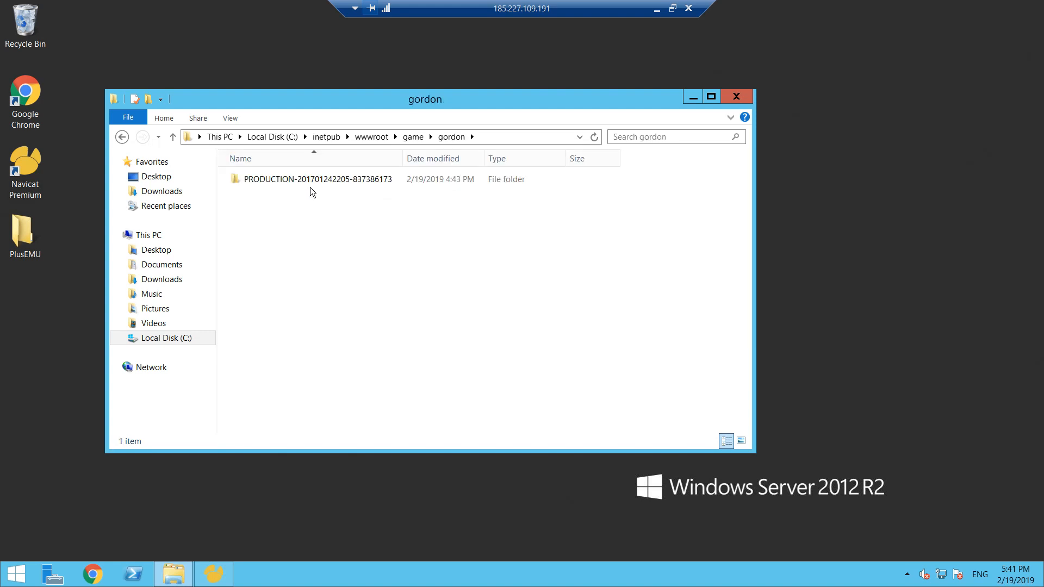
double_click(312, 182)
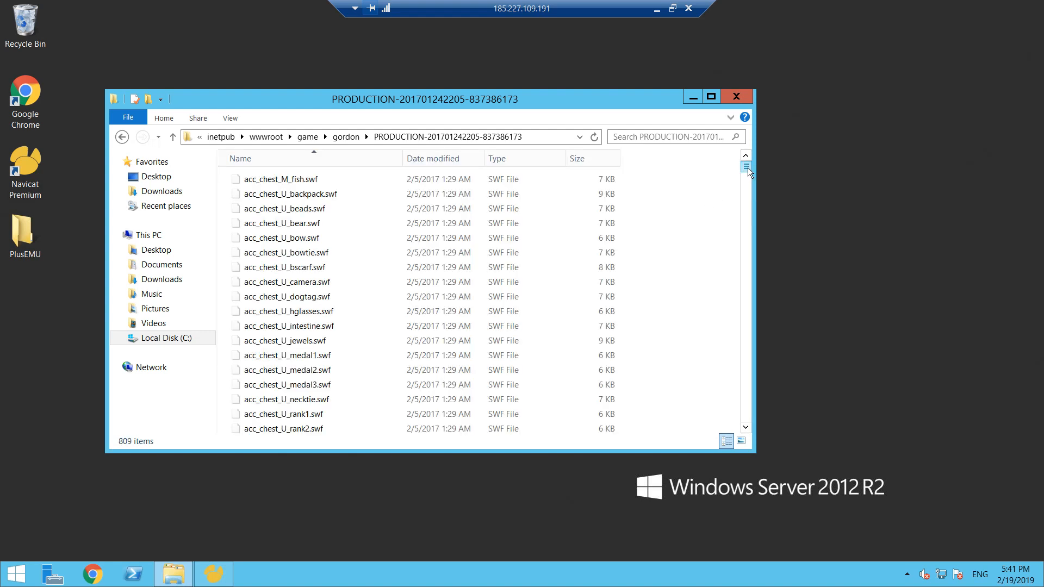
- Search the PRODUCTION folder for figuremap and copy the figuremap file
click(676, 136)
text(figuremap)
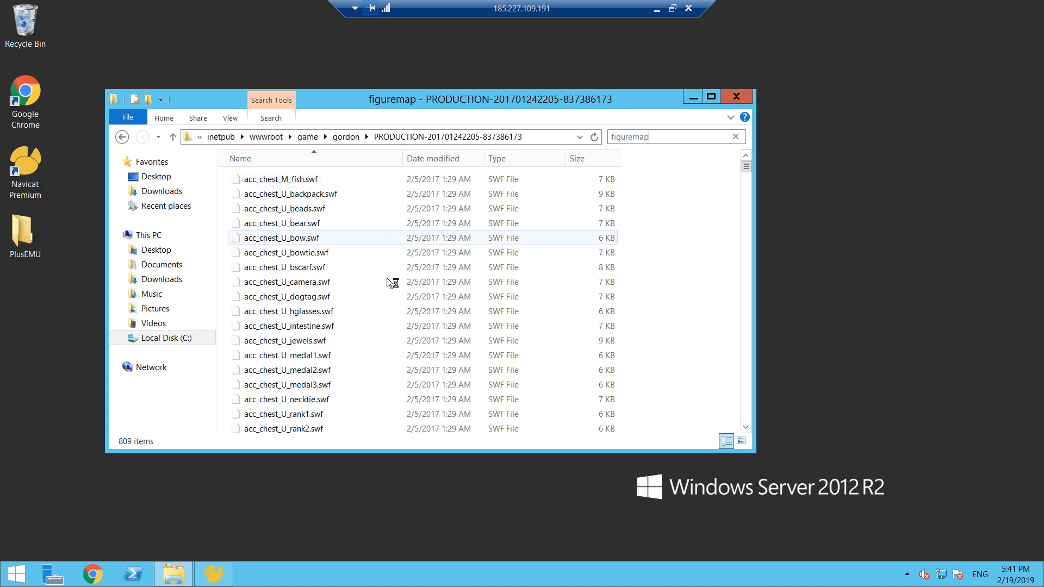
click(297, 181)
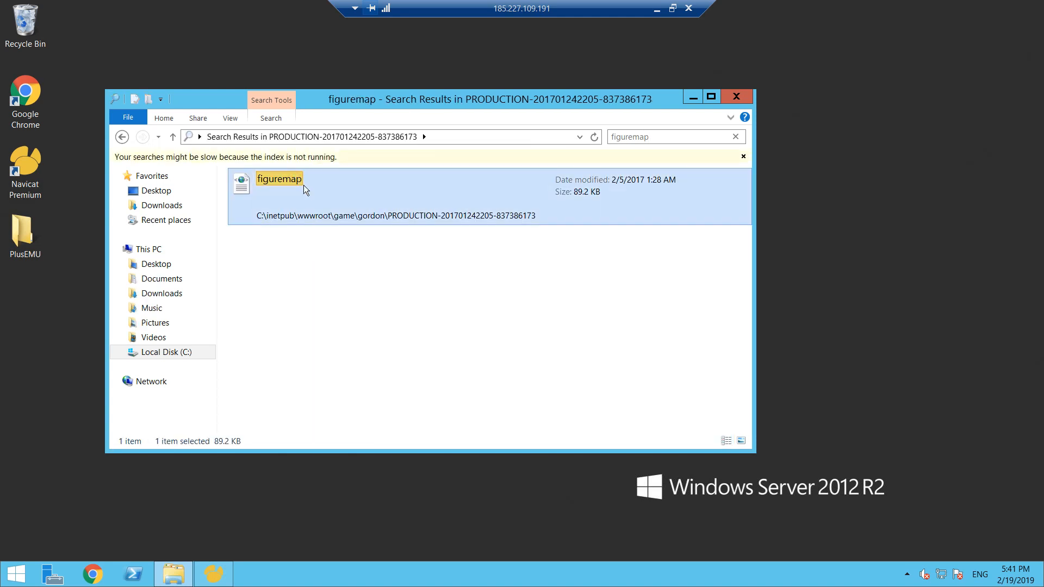
right_click(303, 184)
click(328, 308)
- Return to the game folder and paste the figuremap file into its gamedata folder
click(121, 137)
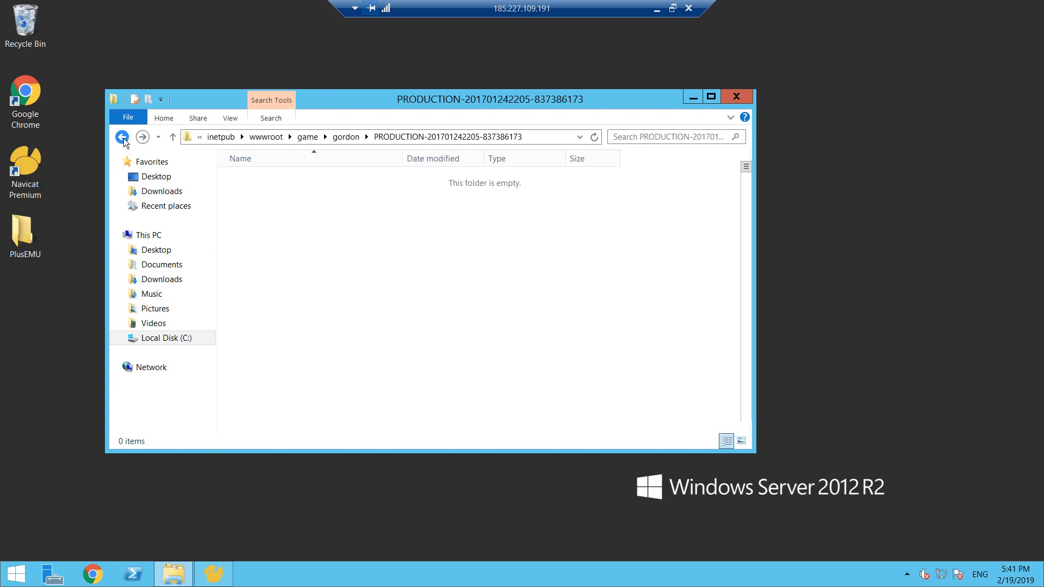
click(340, 136)
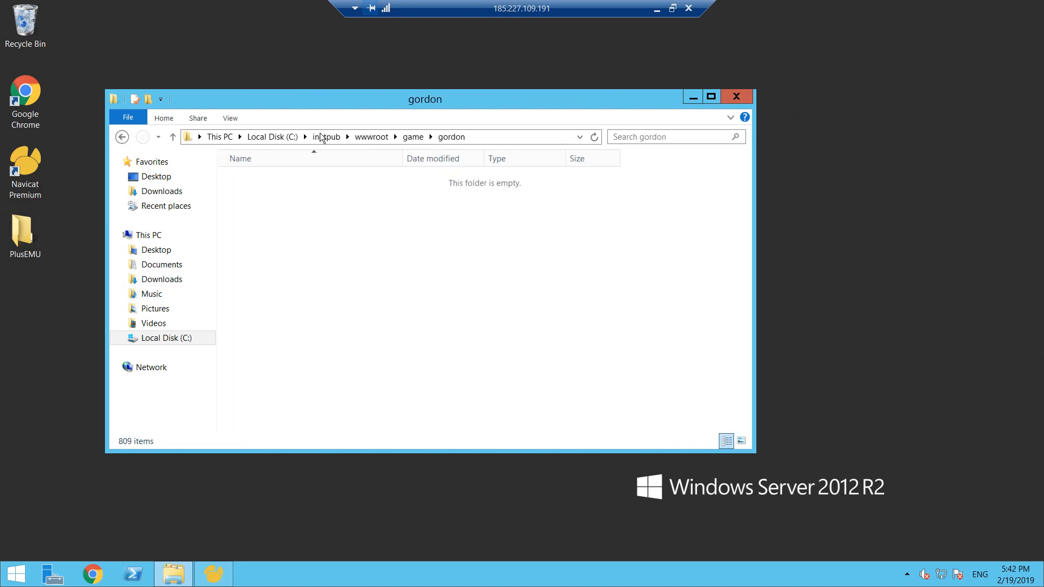
click(411, 138)
double_click(284, 209)
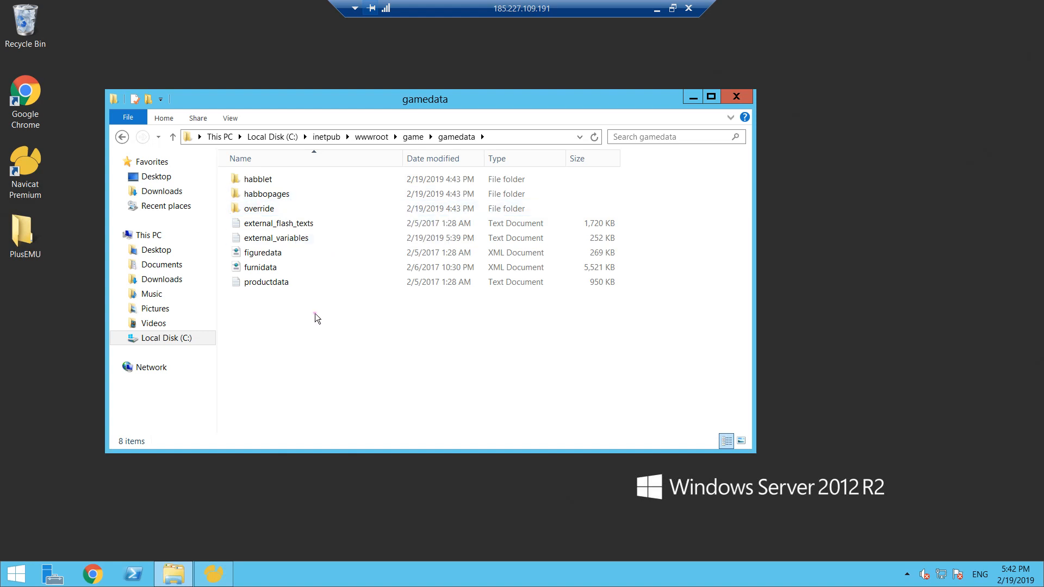
key(ctrl+v)
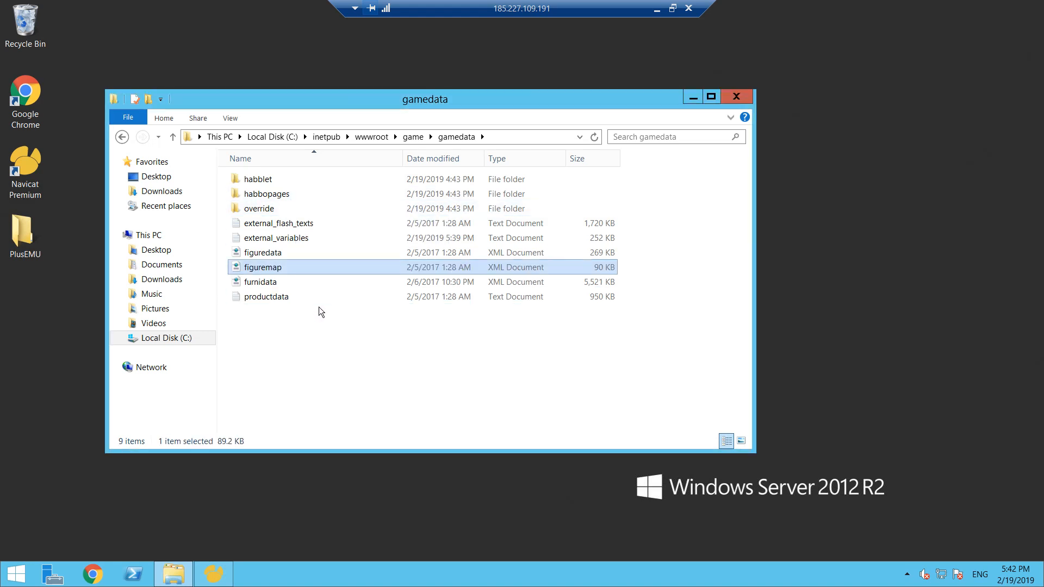
click(347, 363)
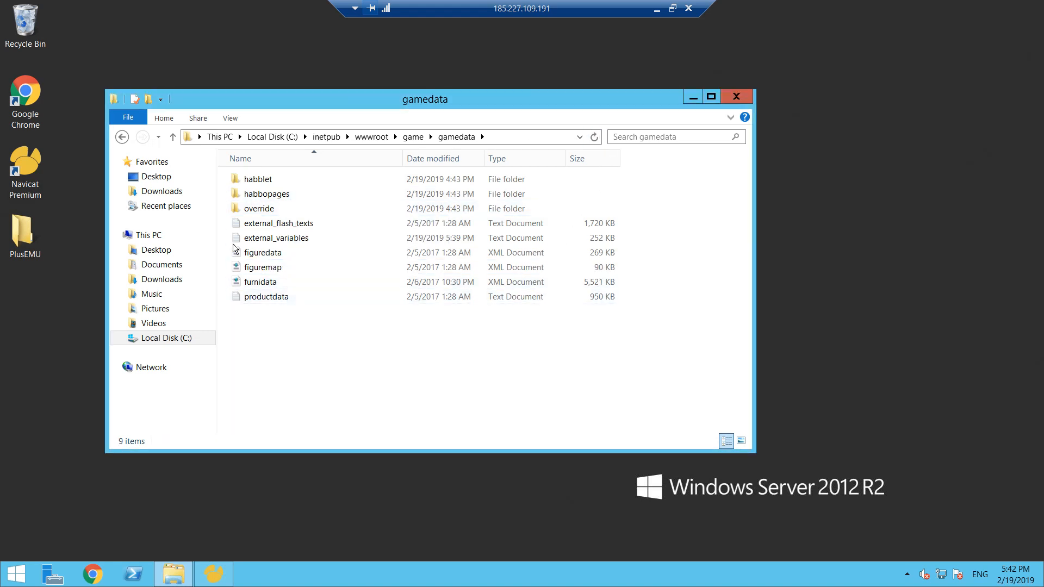
- Open the Release 2 folder inside the PlusEMU folder on the desktop, keeping the gamedata window open
drag(461, 101, 639, 97)
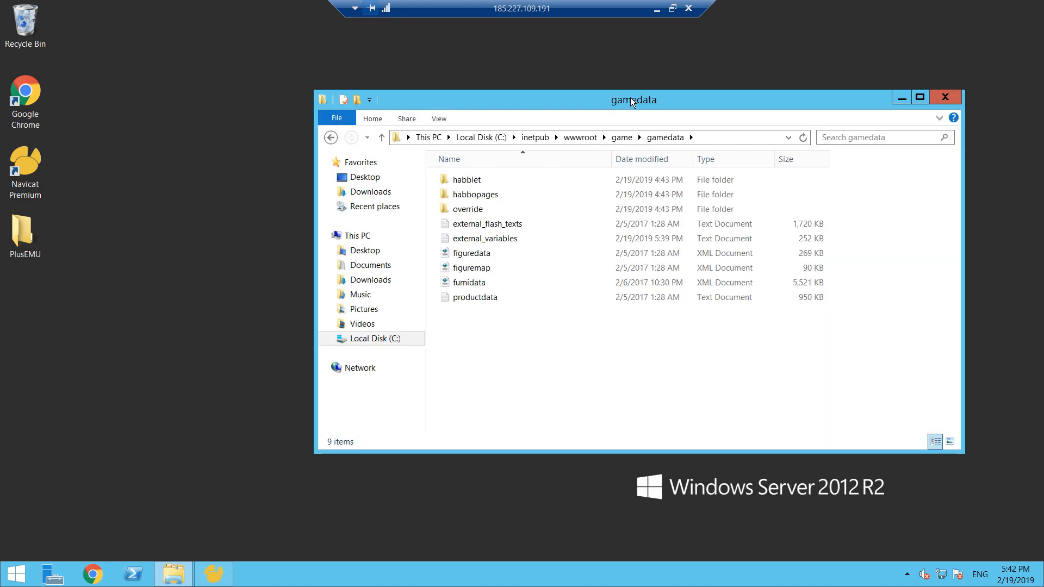
click(216, 148)
click(26, 233)
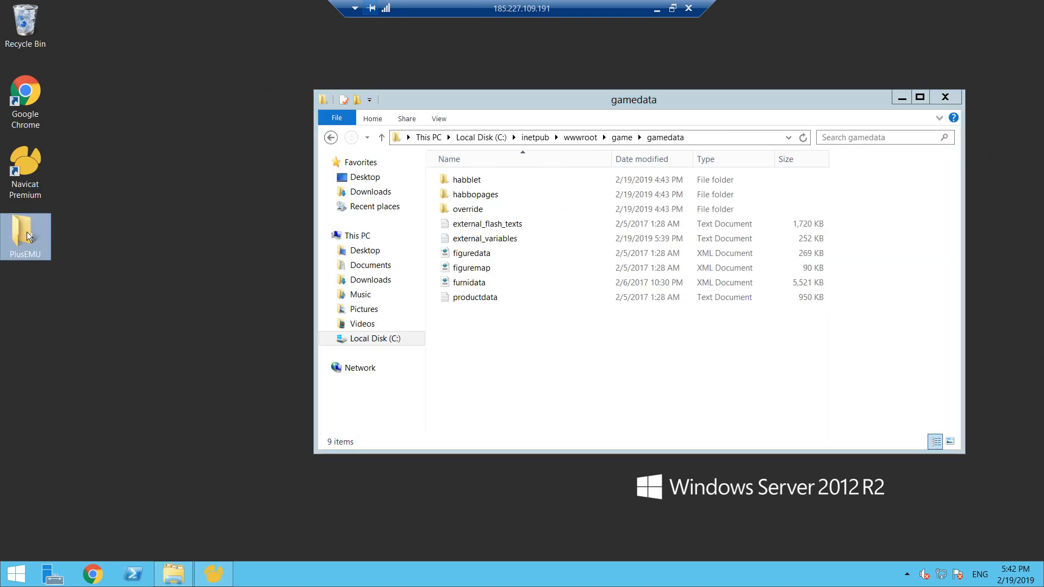
double_click(29, 235)
drag(588, 126, 399, 170)
click(274, 241)
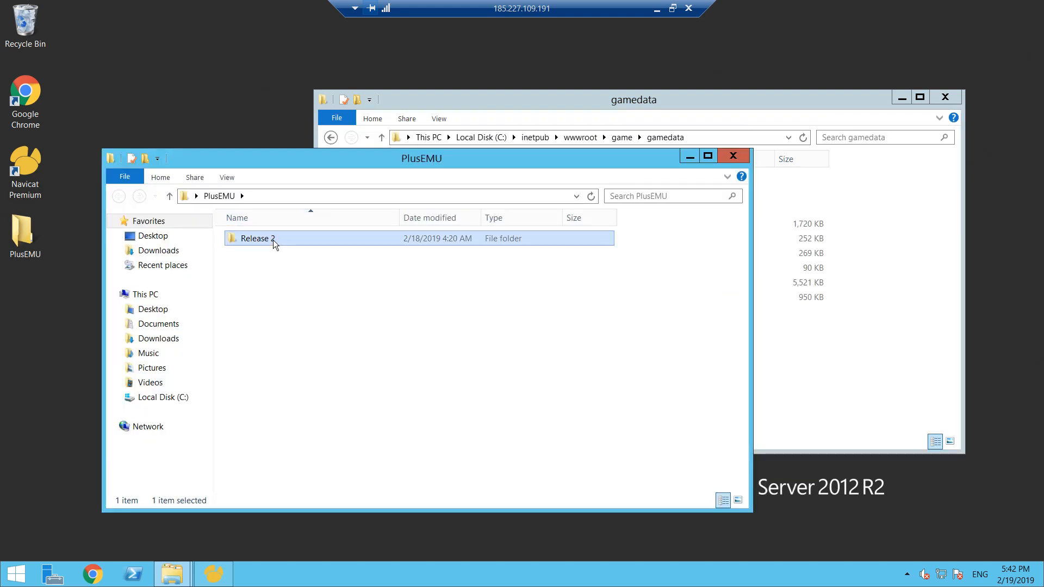
double_click(273, 242)
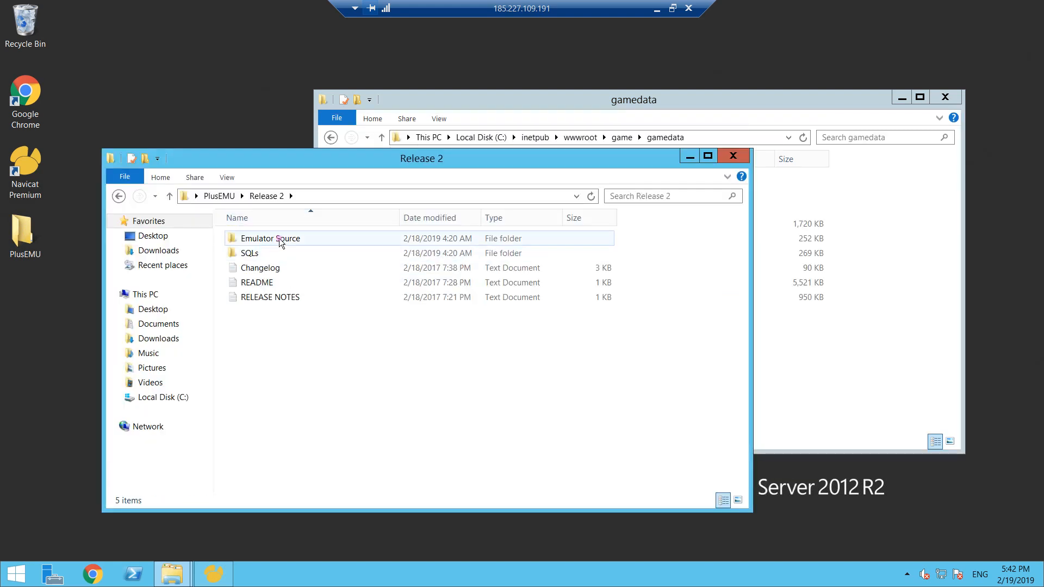
- Run Plus Emulator from the Emulator Source\bin\Debug folder and close its console window
double_click(280, 243)
double_click(278, 243)
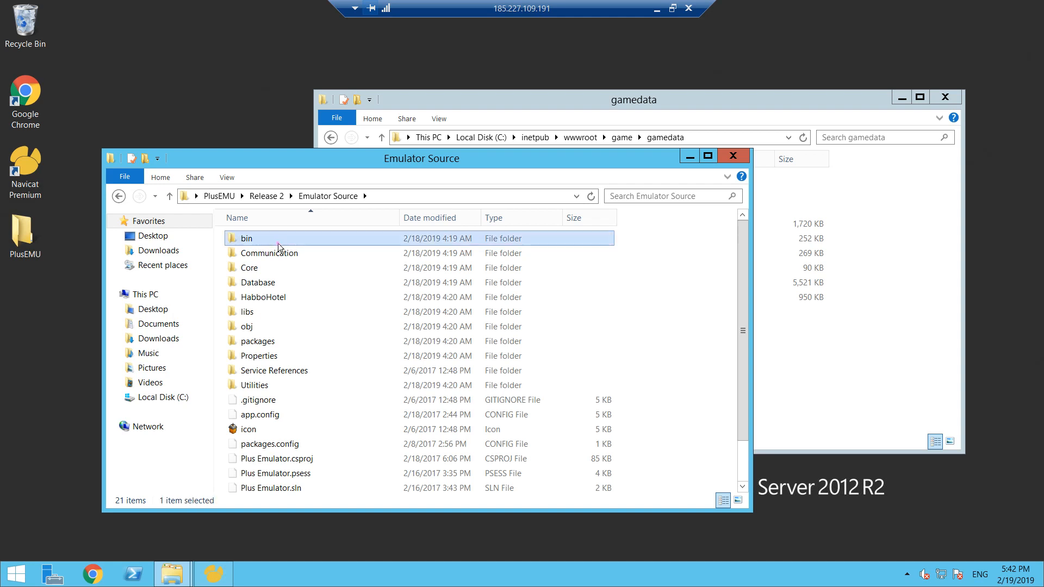
double_click(278, 243)
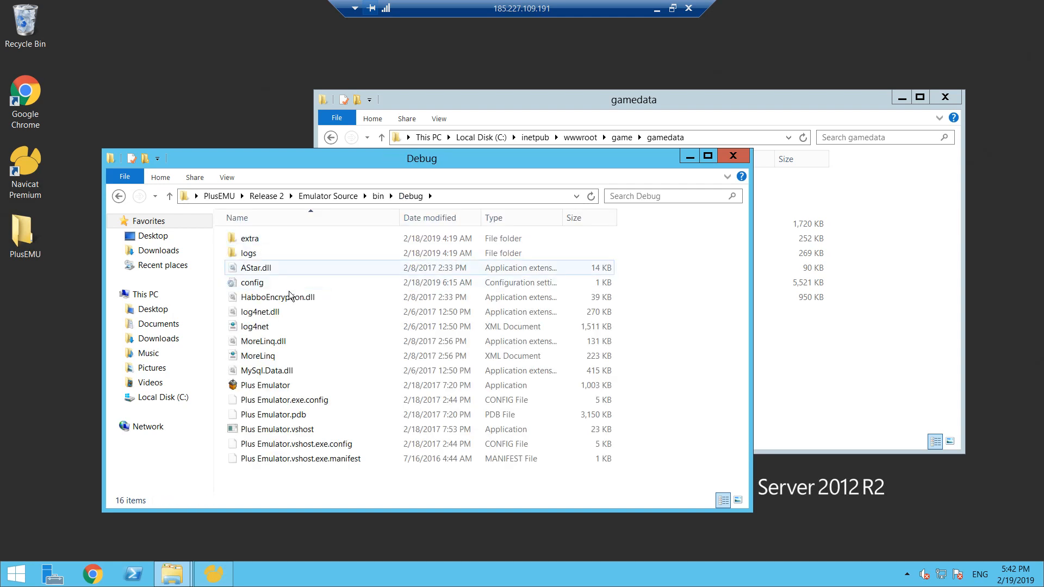
double_click(280, 385)
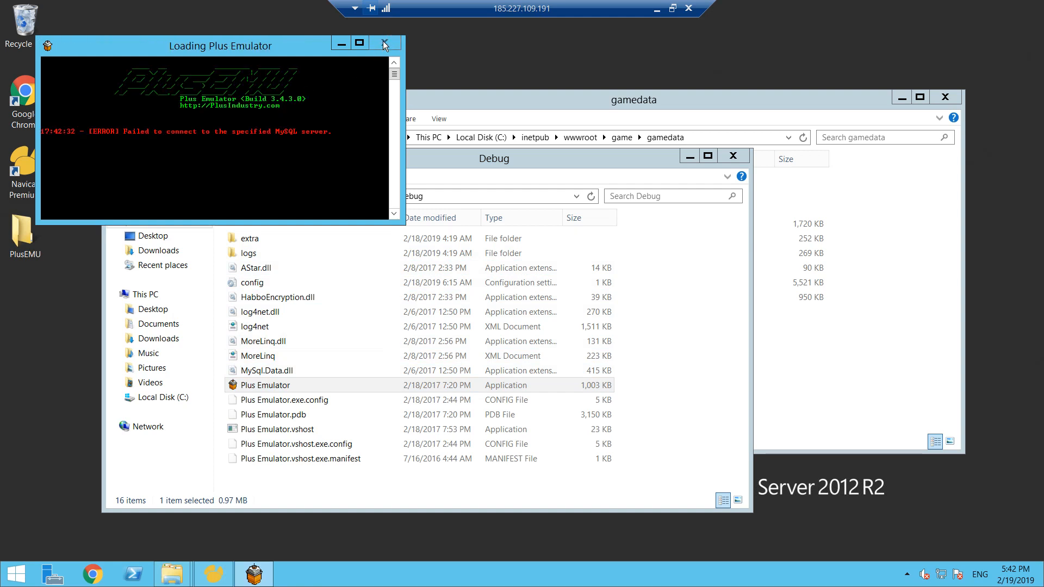
right_click(254, 574)
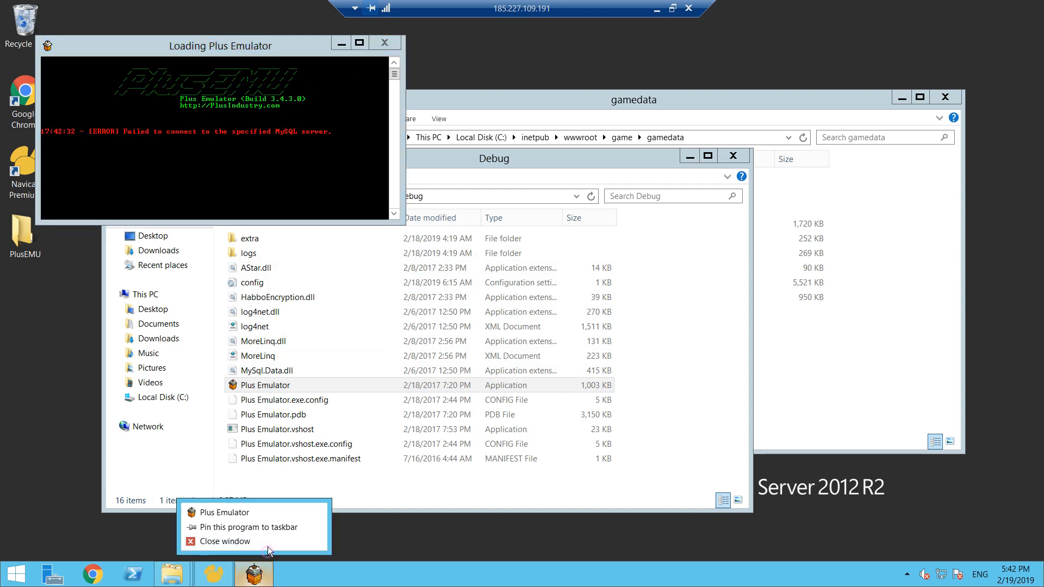
click(267, 545)
- Open the Debug folder's config file in Notepad++, enter the database password for db.password, and save and close the file
right_click(266, 287)
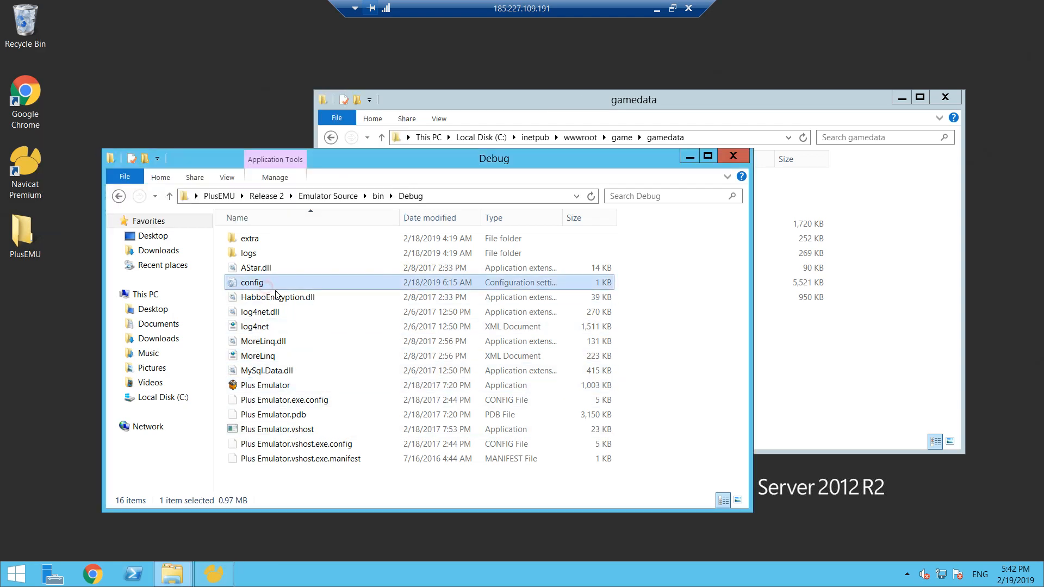
click(324, 361)
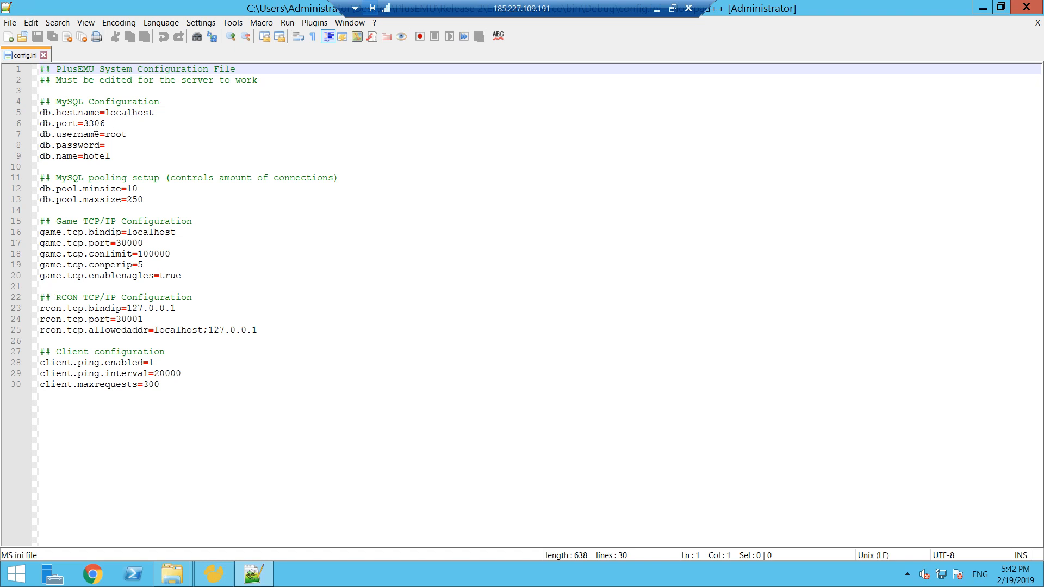
click(118, 144)
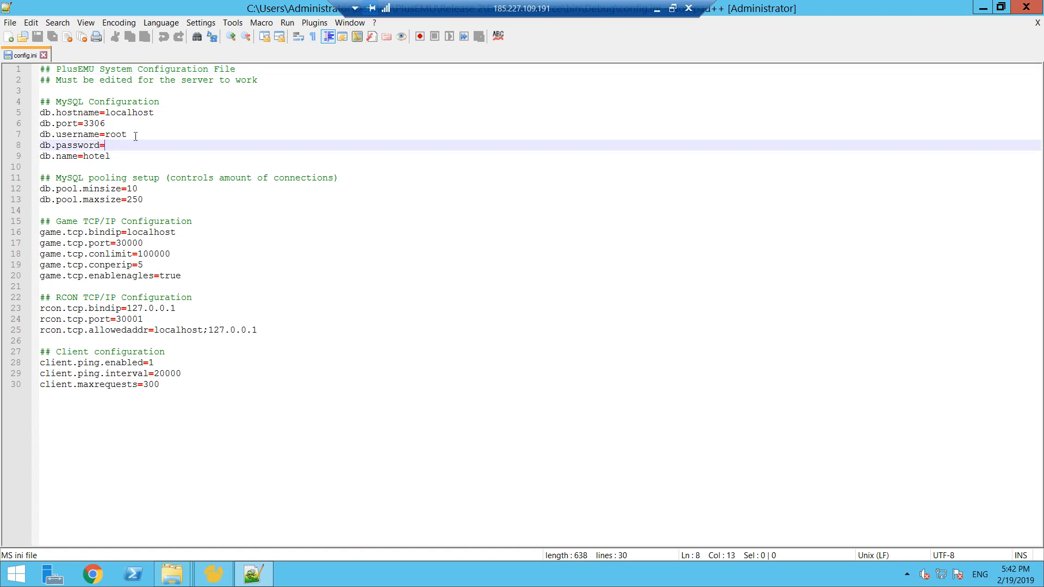
click(37, 37)
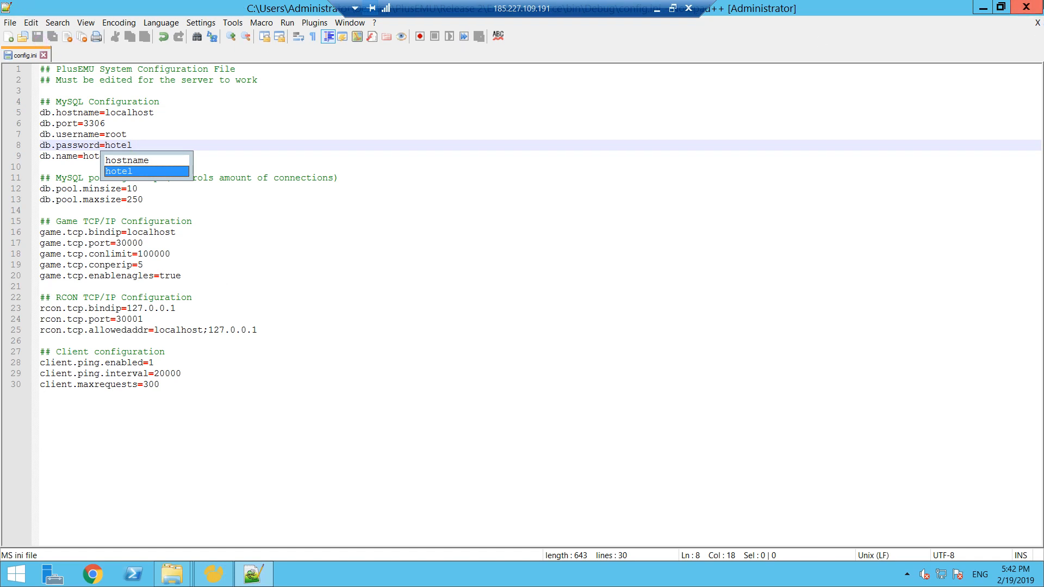
click(1026, 6)
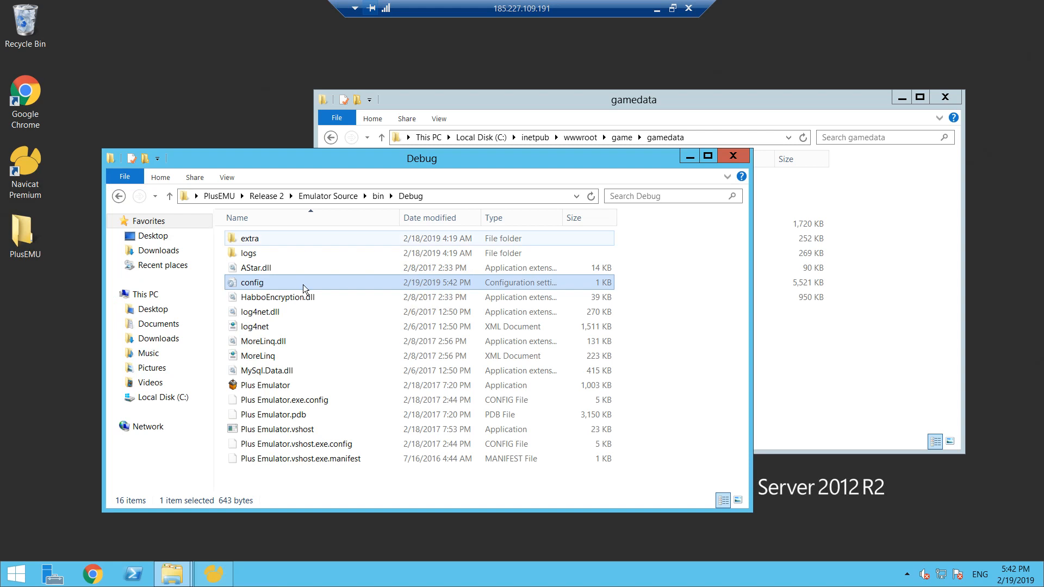
- Launch Plus Emulator from the Debug folder again and move its console window slightly away from the screen corner
click(268, 385)
double_click(268, 385)
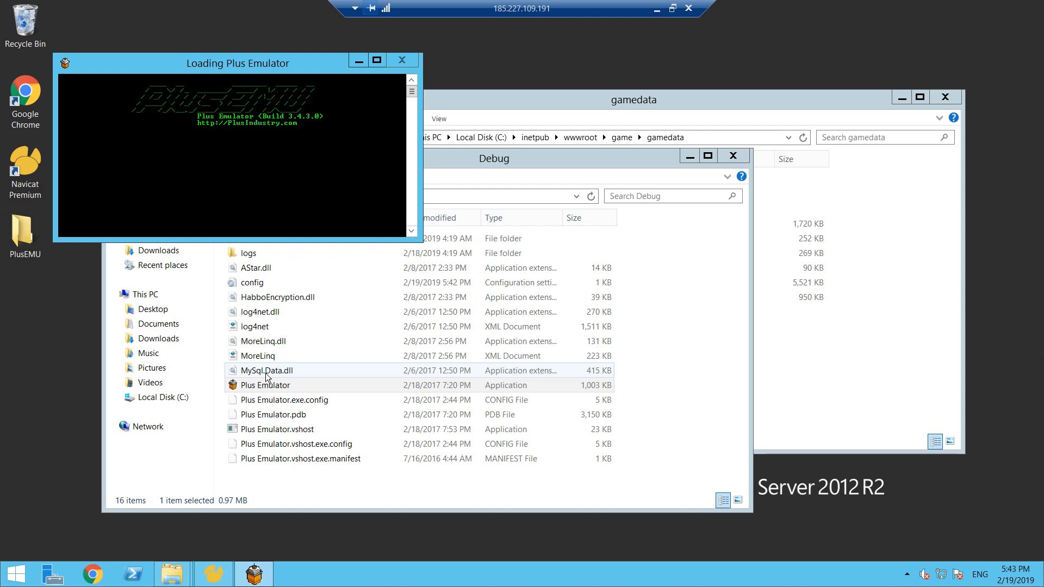
drag(275, 66, 336, 86)
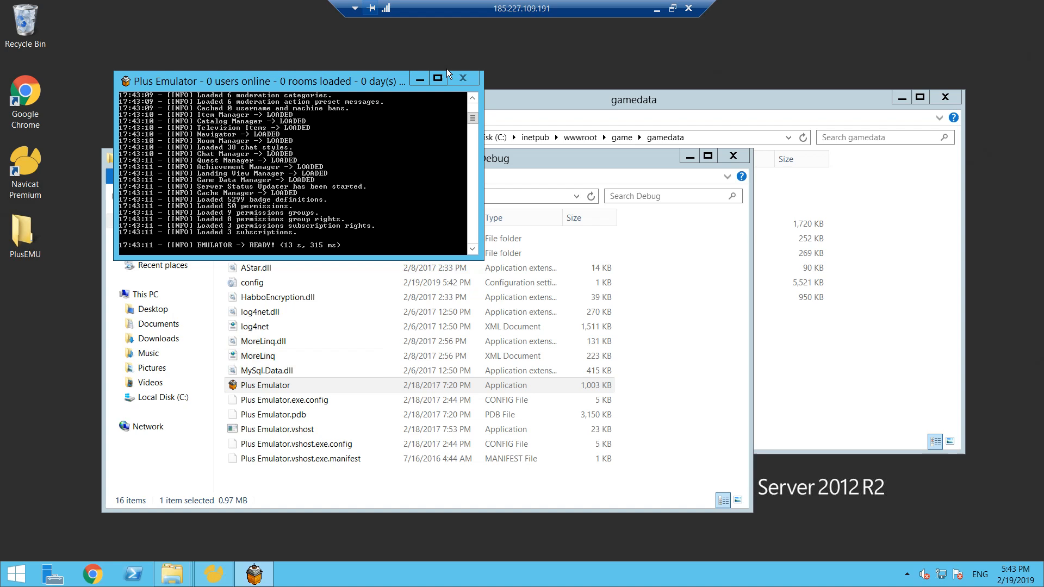
- Switch from the remote desktop to the hotel website in Chrome and open its registration page
click(672, 9)
click(956, 139)
click(547, 111)
text(Chris)
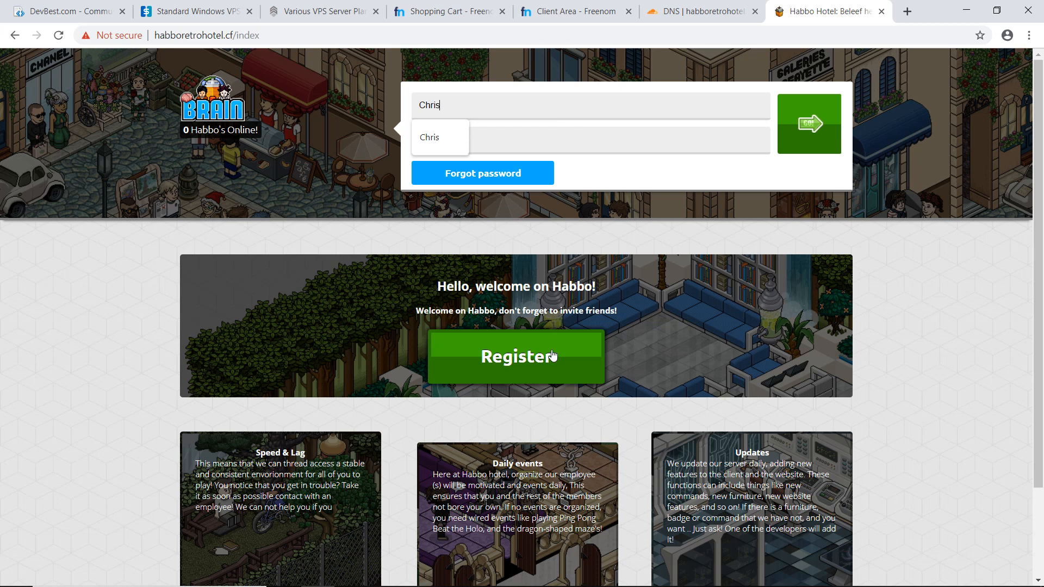
key(Return)
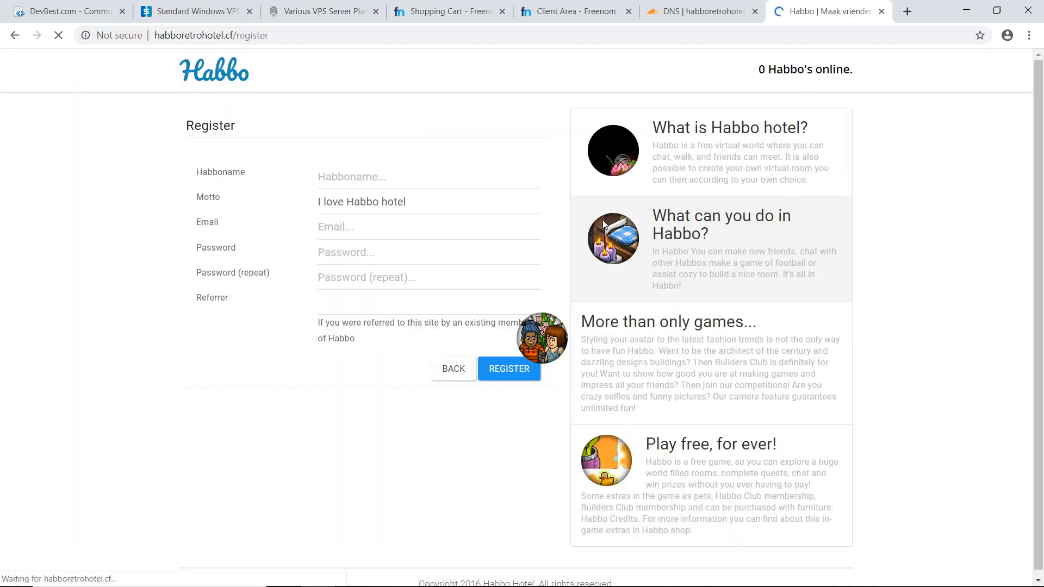
- Enter the Habboname in the registration form and extend the motto's last word into an e-mail address
click(420, 176)
text(Chris)
click(455, 205)
click(488, 143)
click(467, 206)
double_click(406, 202)
click(426, 202)
text(@aa.)
key(BackSpace)
text(gm)
key(BackSpace)
key(BackSpace)
text(.gmail)
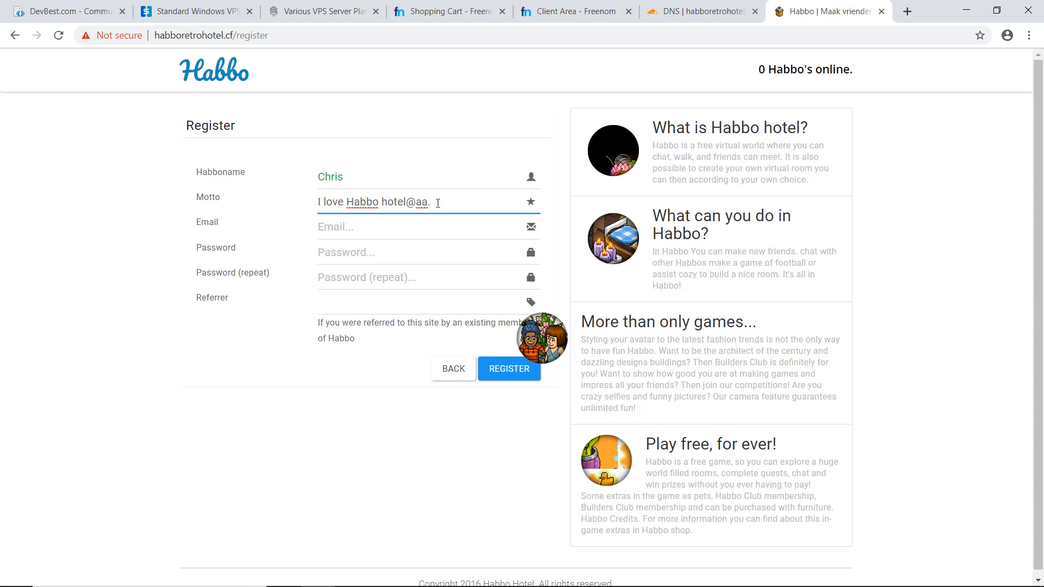
- Transfer the e-mail address from the motto to the Email field, and leave the motto as "I love Habbo hotel"
drag(468, 209, 381, 210)
drag(457, 202, 416, 205)
key(BackSpace)
key(BackSpace)
click(422, 221)
key(ctrl+v)
- Enter the account password in both password fields, submit the registration, and dismiss the browser's offer to save the password
click(402, 246)
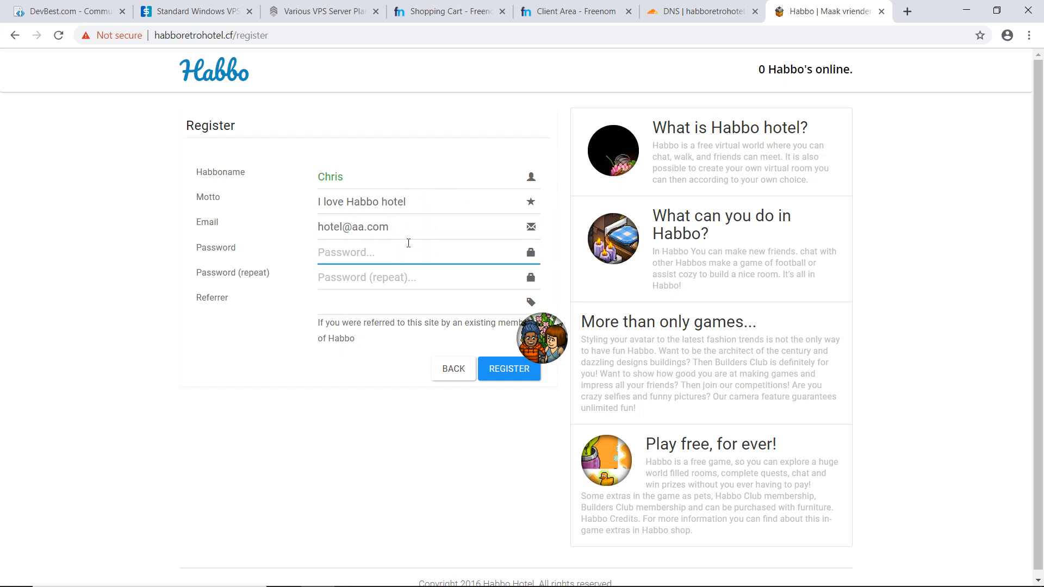
key(ctrl+a)
key(Tab)
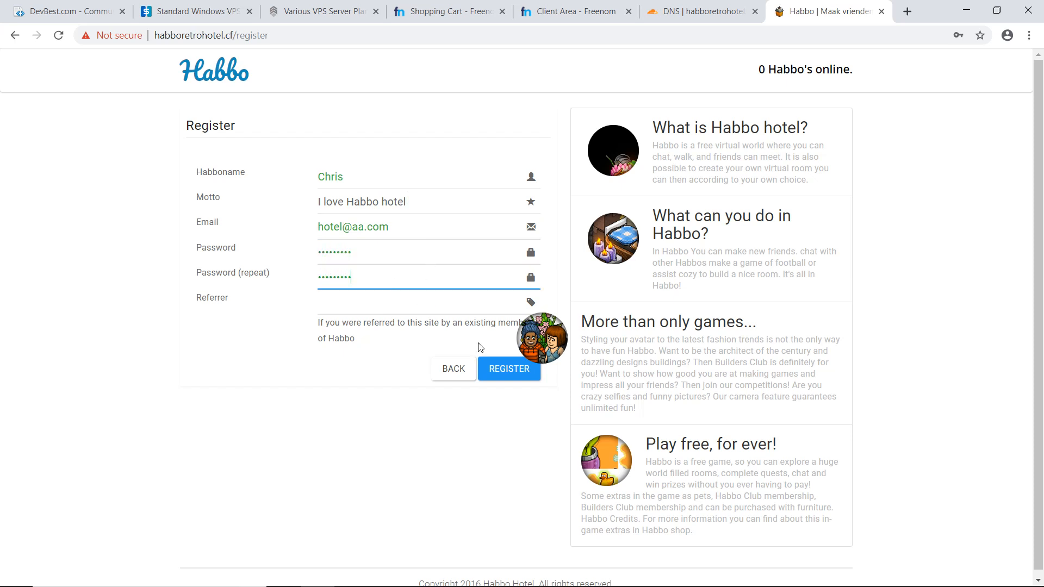
click(505, 373)
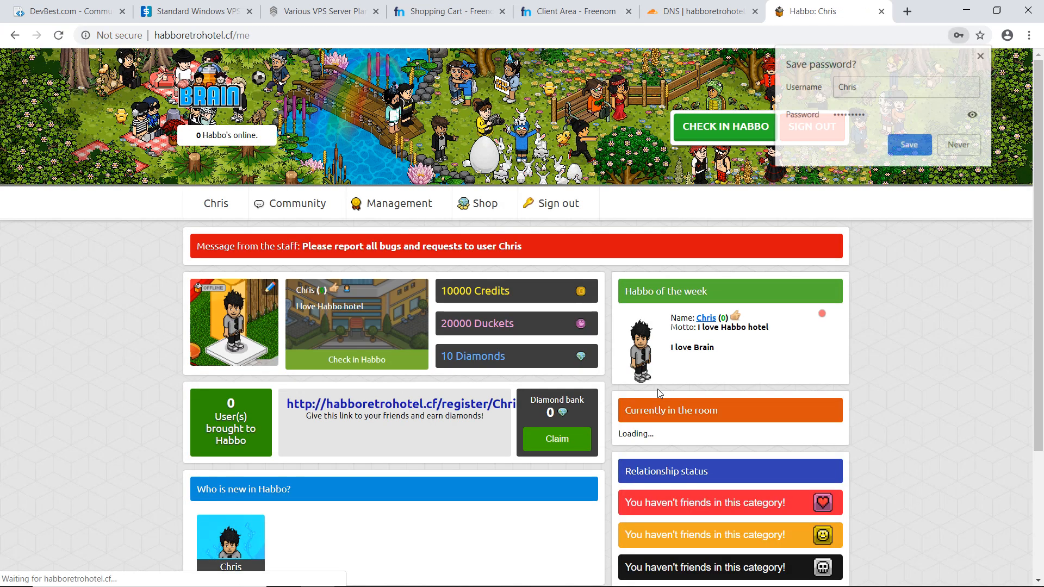
click(1018, 327)
mouse_move(1038, 220)
mouse_down()
mouse_move(1029, 390)
mouse_move(1042, 219)
mouse_up()
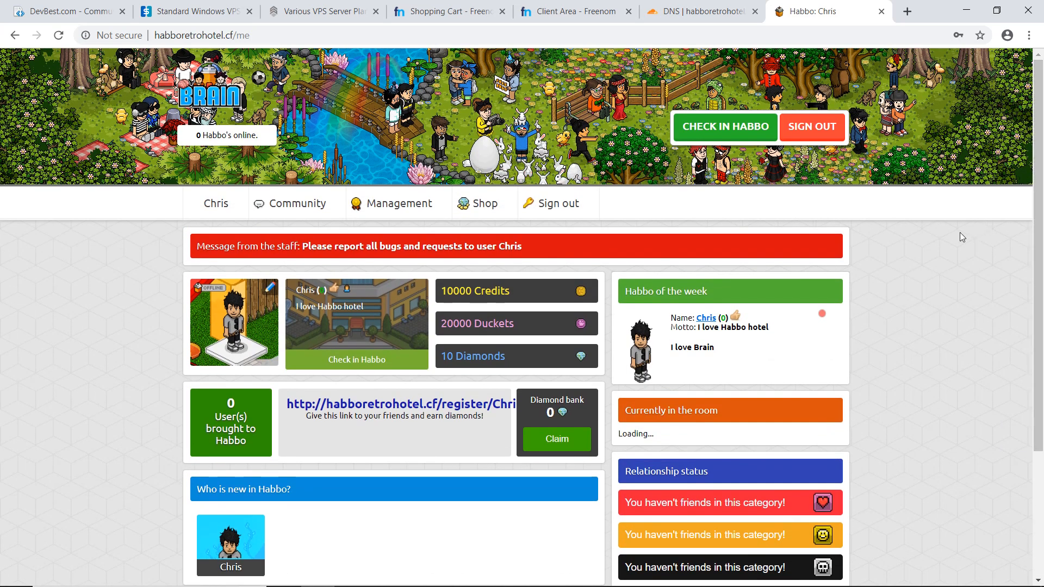
- Return to the full-screen remote desktop and open the hotel database's users table in Navicat Premium
key(alt+Tab)
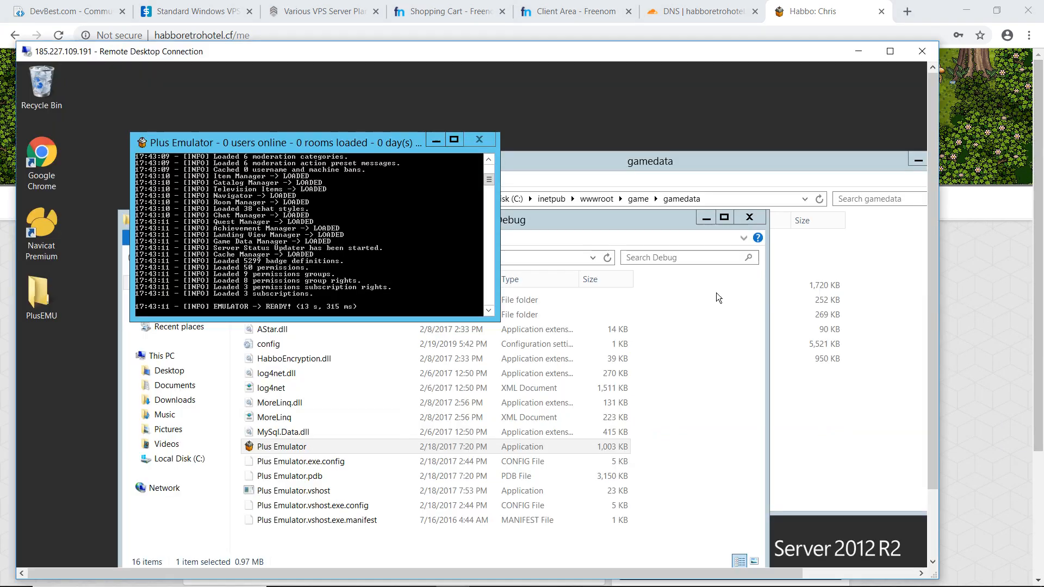
click(890, 51)
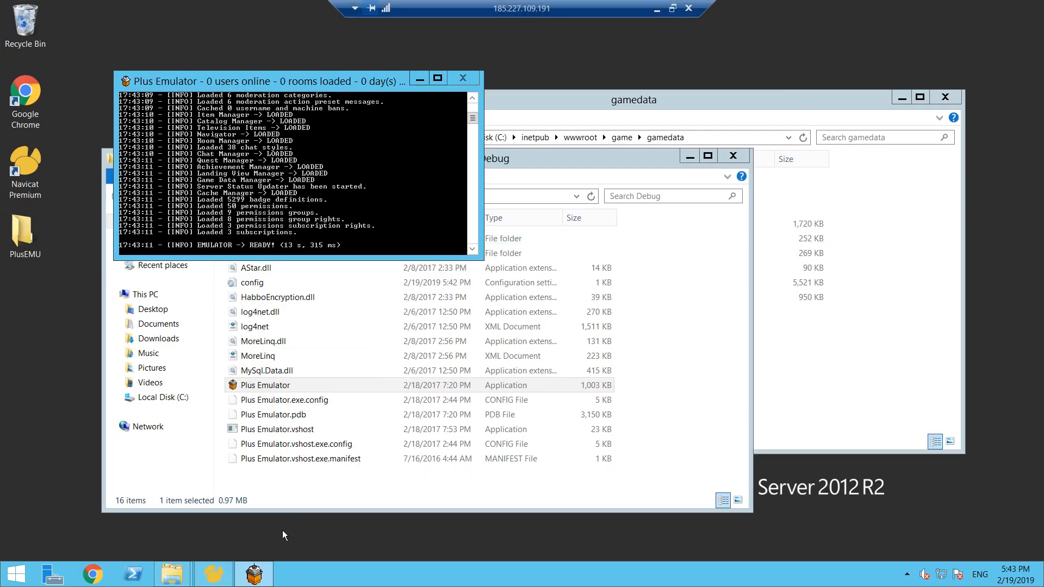
click(224, 564)
click(220, 567)
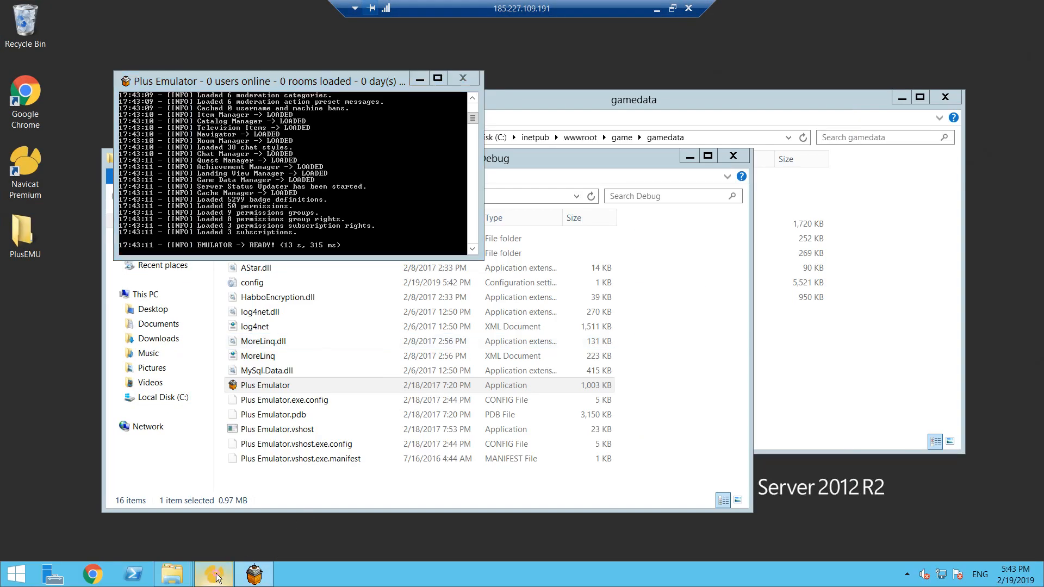
click(216, 577)
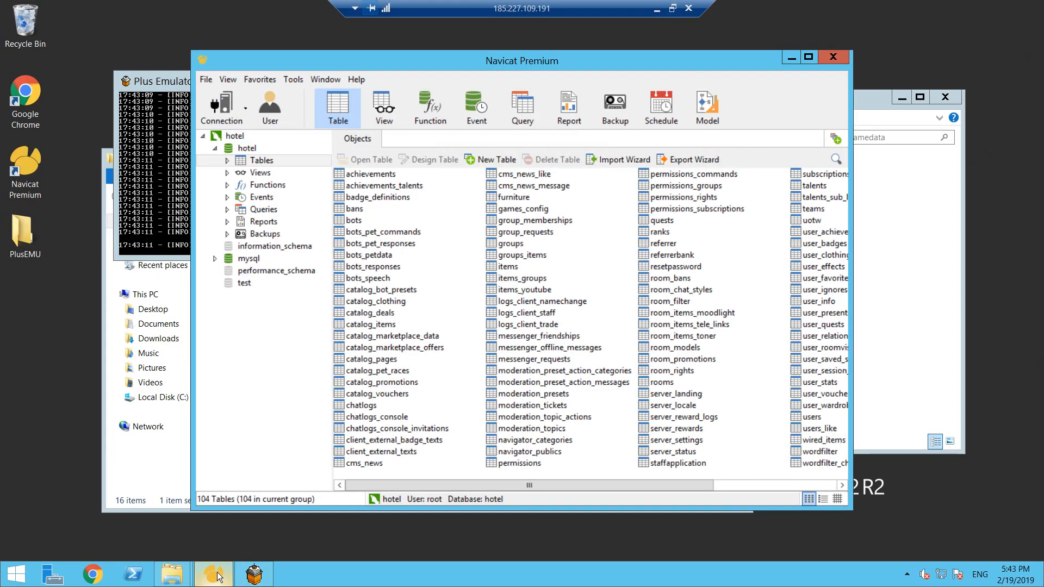
drag(647, 482, 689, 482)
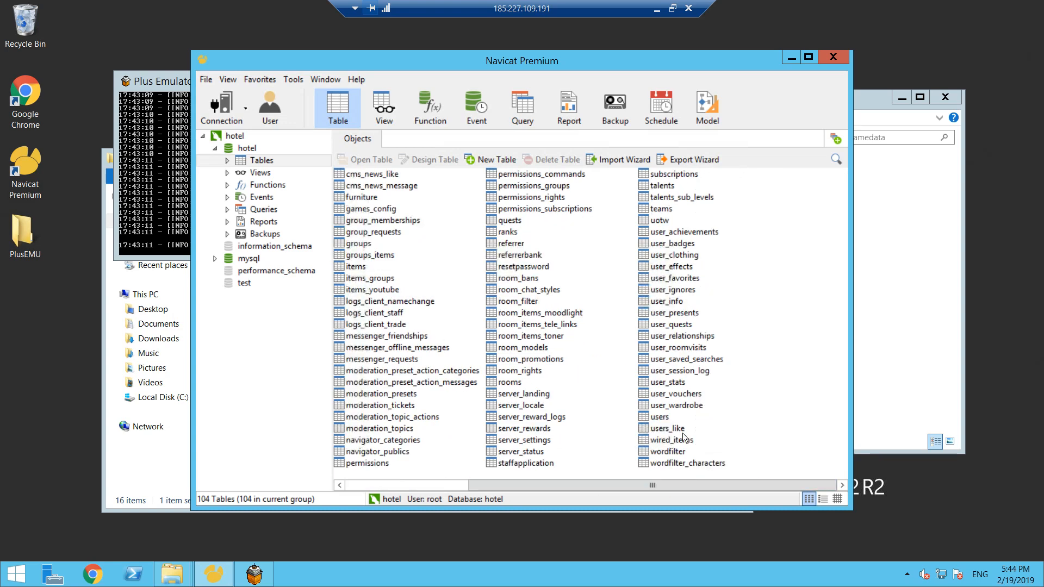
double_click(658, 416)
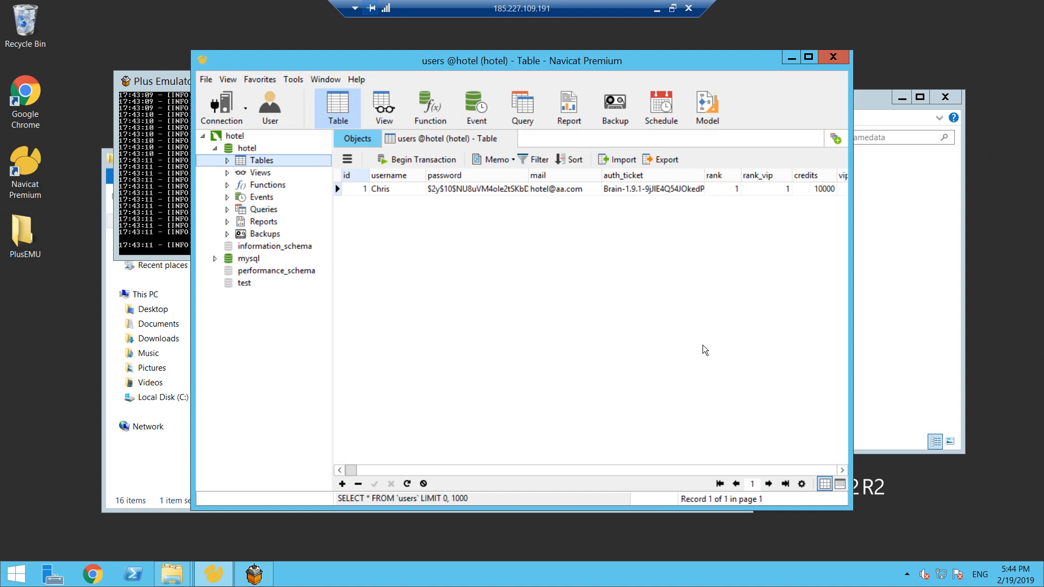
- Set the registered user's rank to 9 in the users table and return to the list of tables
double_click(736, 194)
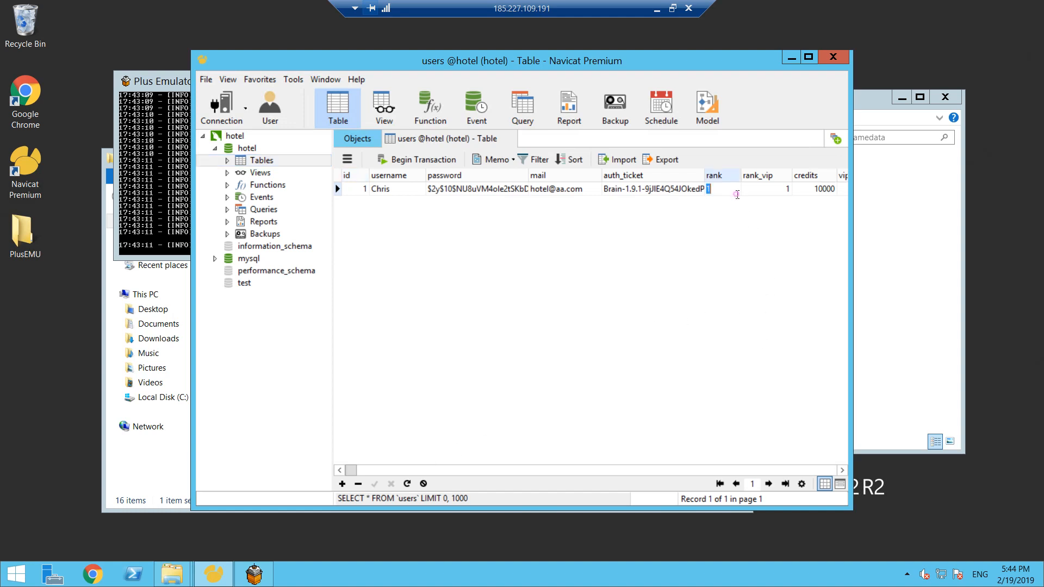
text(9)
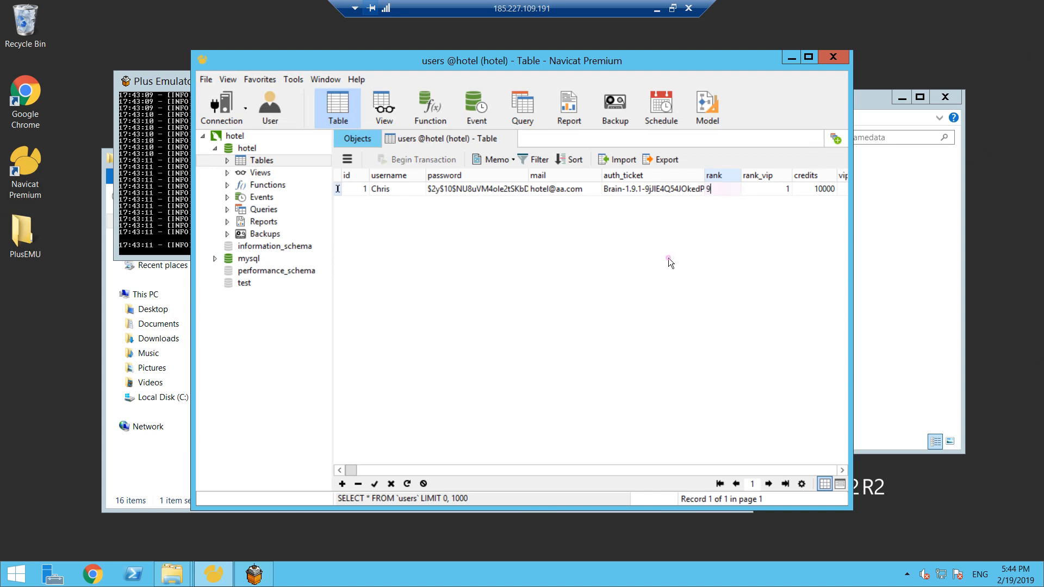
key(Return)
click(332, 113)
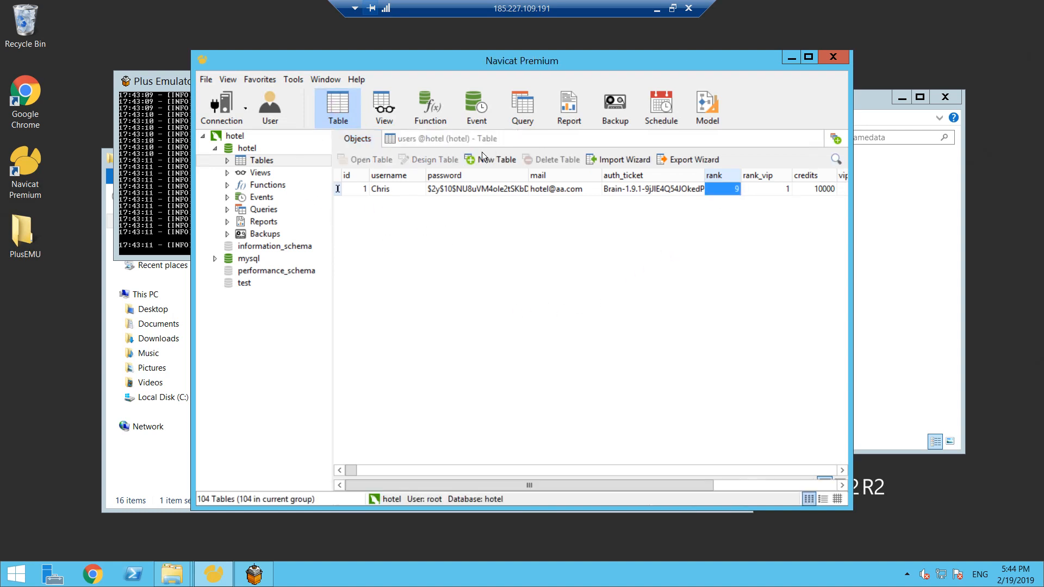
- Switch to the hotel website in Chrome and open the staff page to check the Owners section
click(670, 7)
click(680, 19)
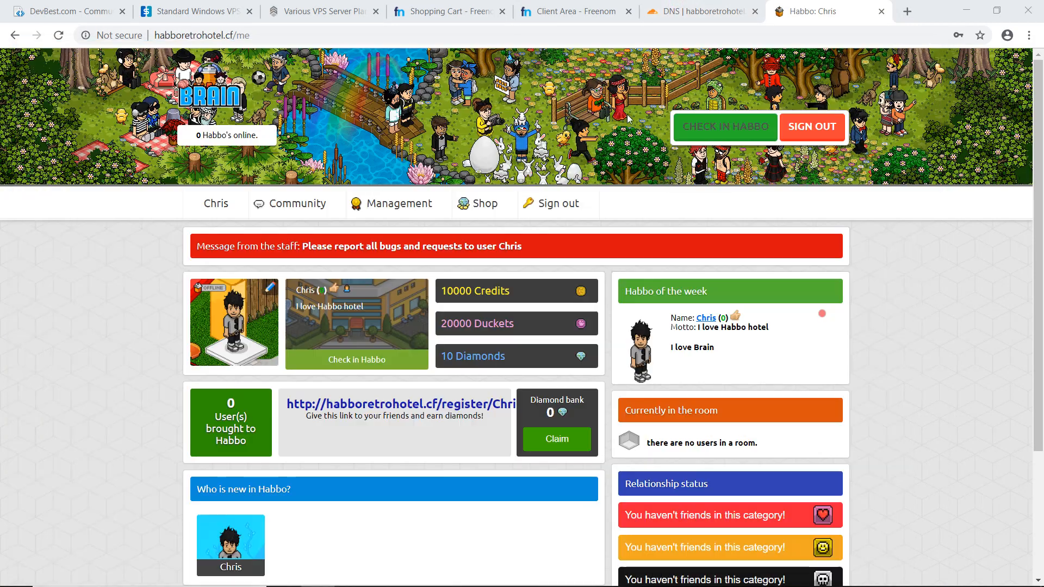
mouse_move(389, 204)
click(390, 235)
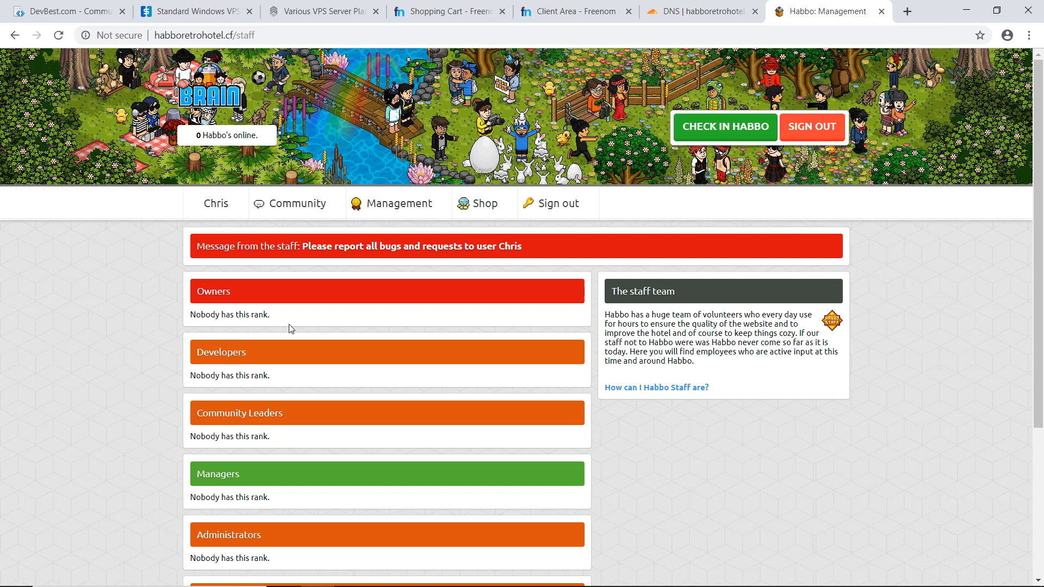
- Switch back to Navicat, reopen the users table, and apply the pending rank change to the user's record
key(alt+Tab)
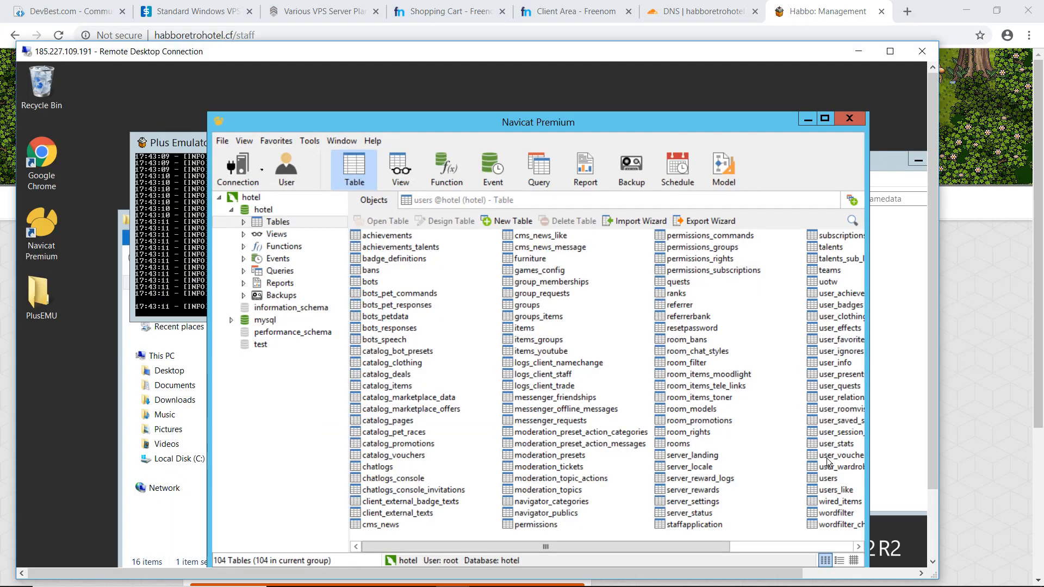
double_click(823, 475)
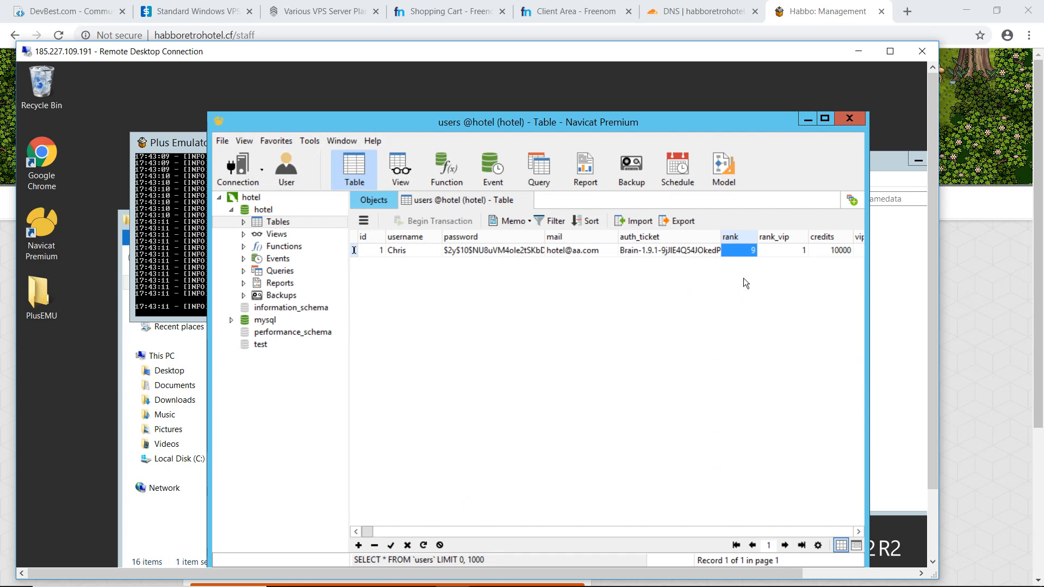
click(390, 545)
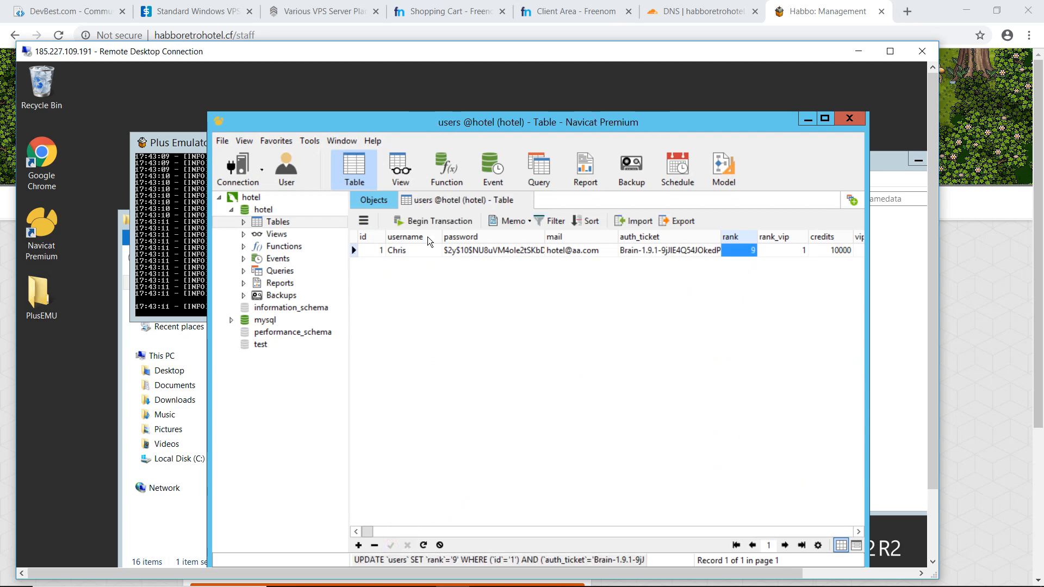
- Return to Chrome and reload the hotel's staff page to recheck the Owners section
key(alt+Tab)
key(Return)
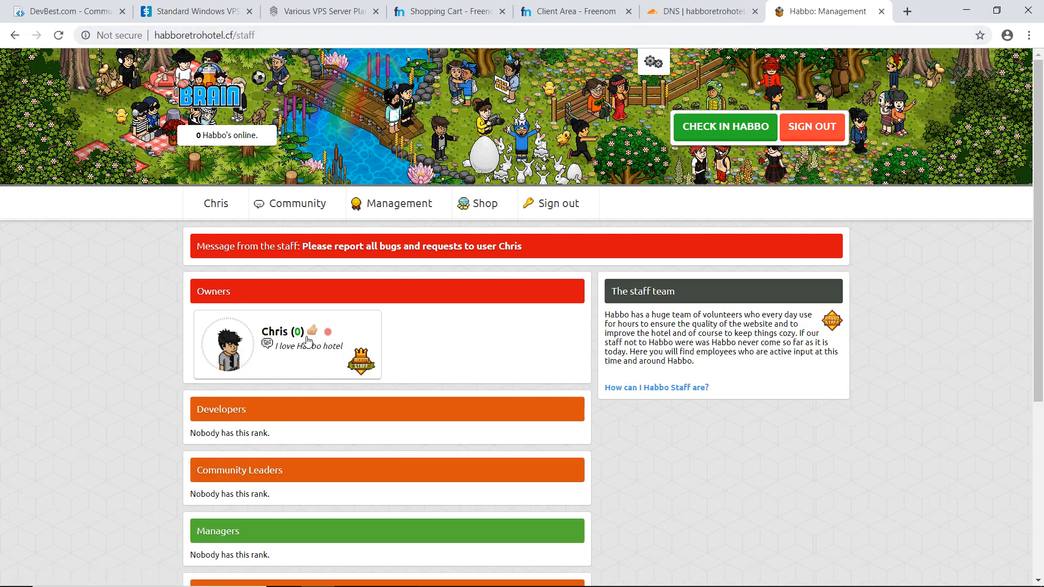
- Leave the staff page, load the hotel client at habboretrohotel.cf/client and allow Flash for the site
mouse_move(213, 194)
click(206, 235)
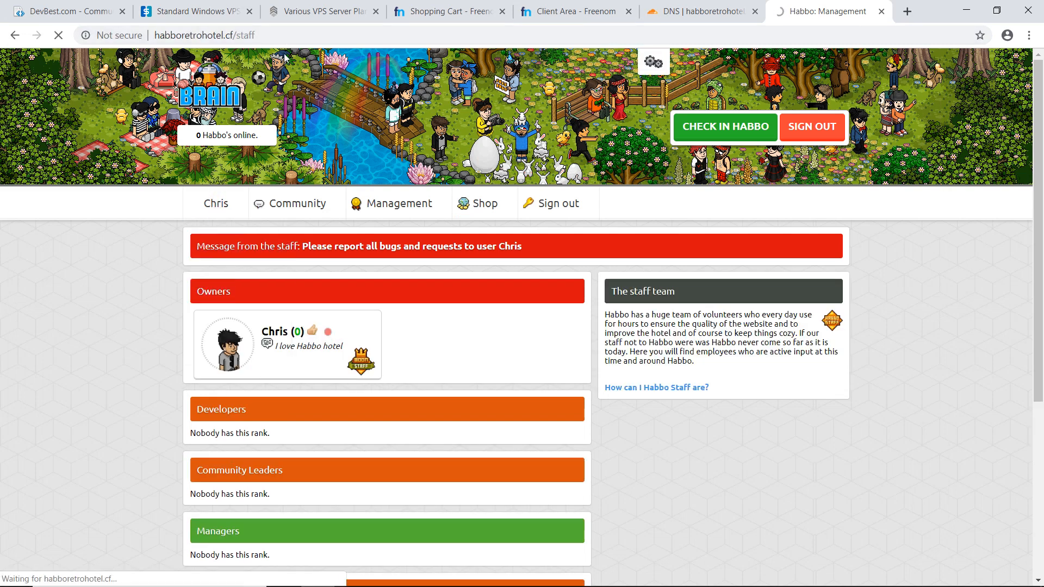
double_click(368, 41)
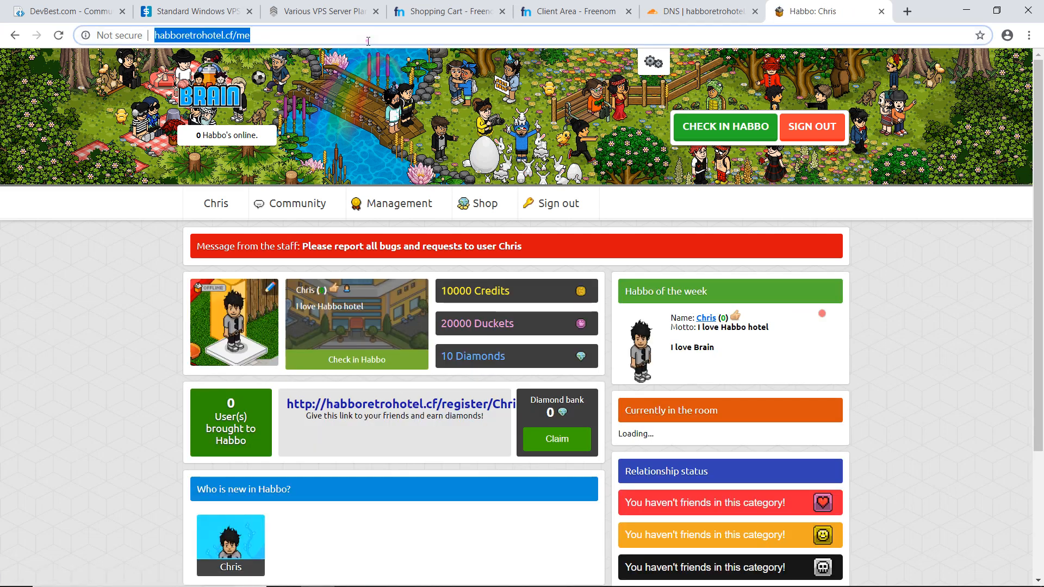
text(client)
key(Return)
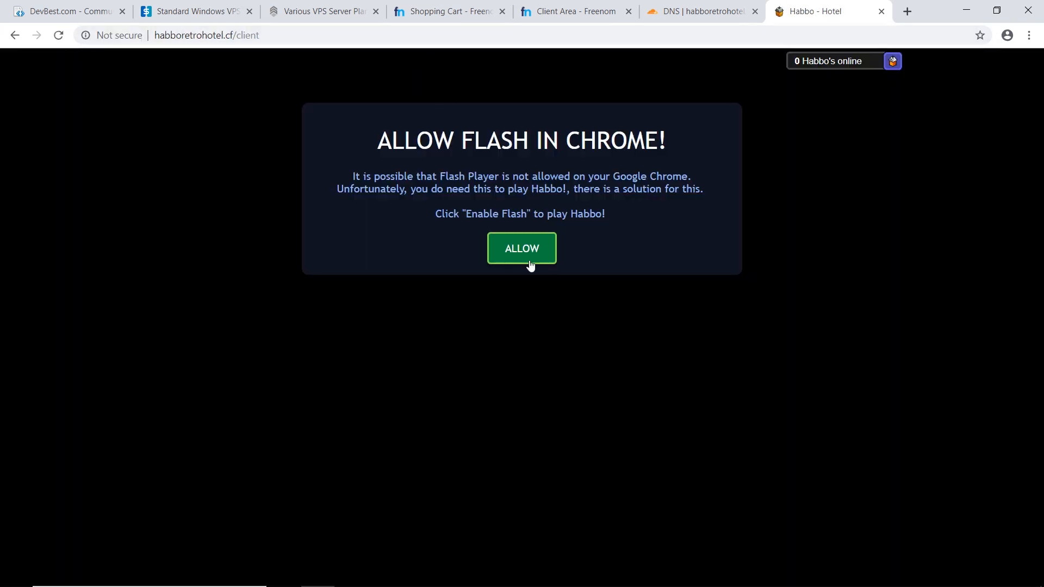
click(524, 255)
click(196, 115)
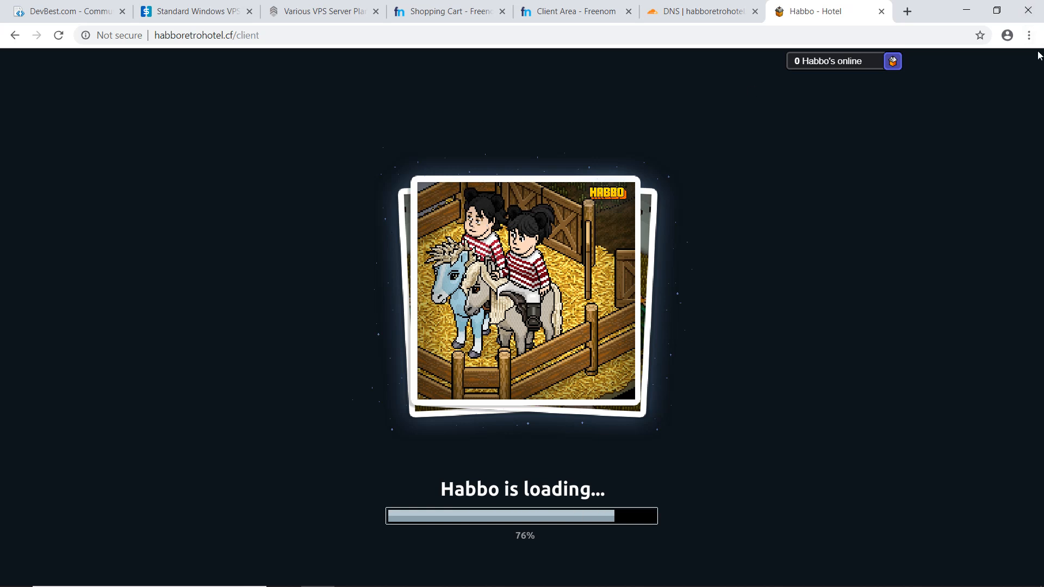
- Reduce the browser zoom on the hotel client page to 80%
click(1029, 35)
click(938, 164)
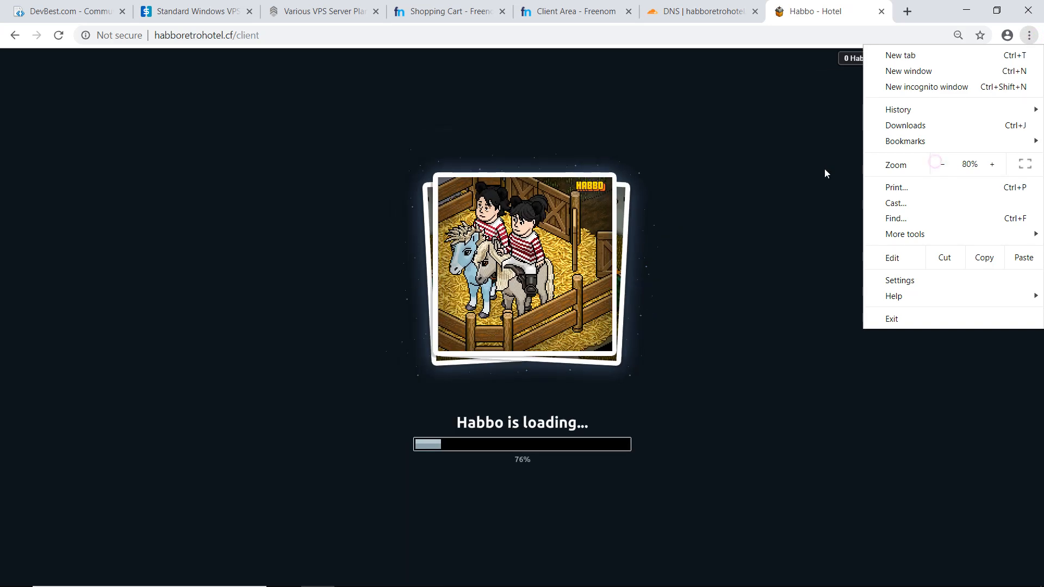
click(763, 170)
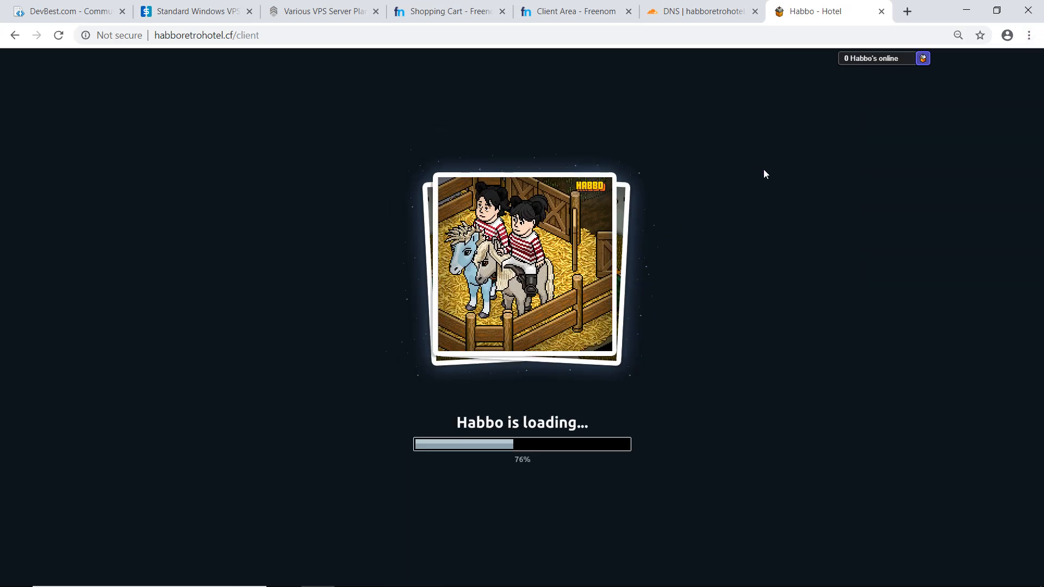
- Switch to the remote desktop to check the Plus Emulator console, and return to the hotel client in Chrome
key(alt+Tab)
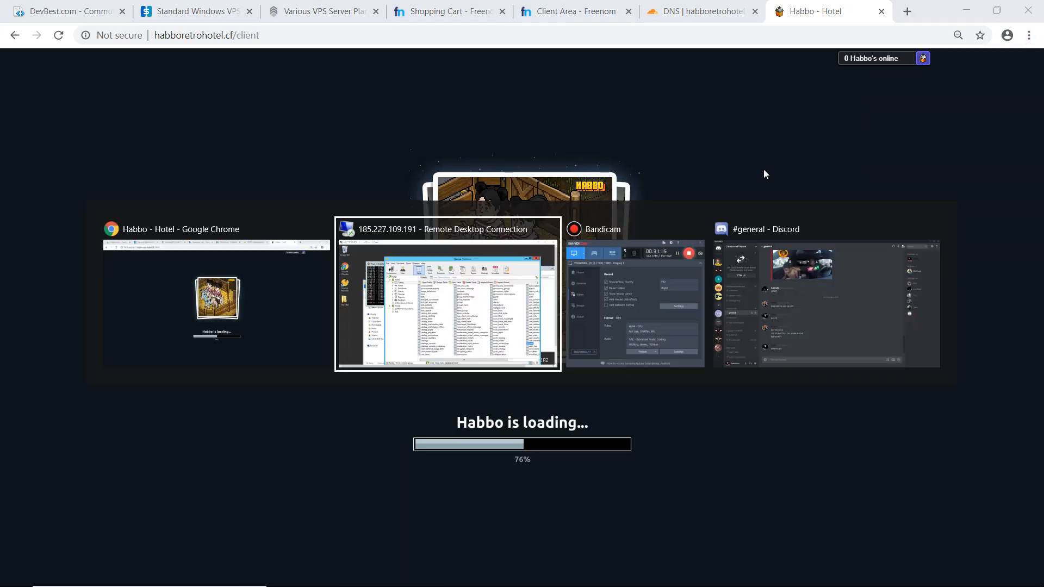
click(202, 143)
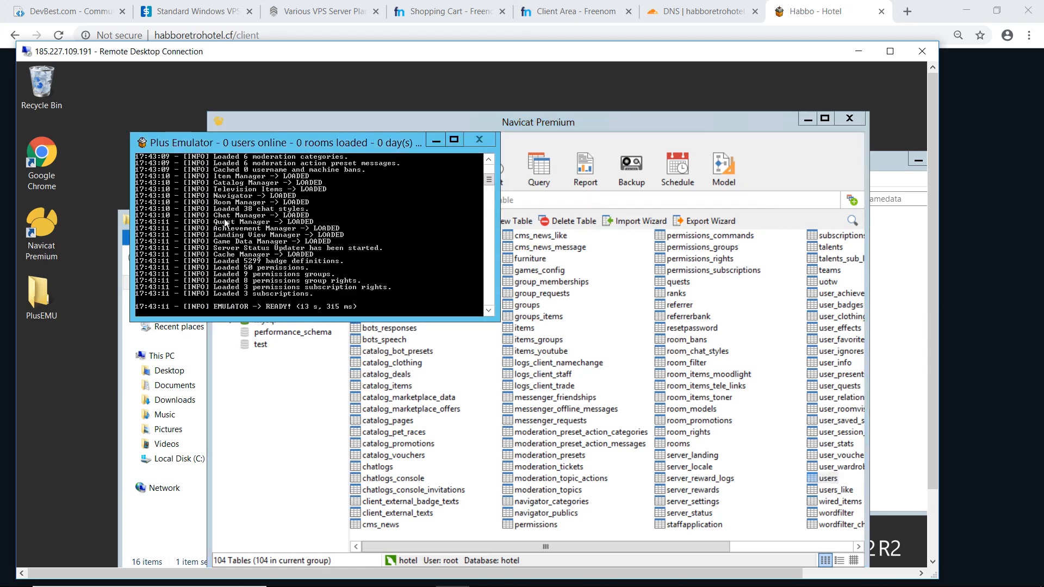
key(alt+Tab)
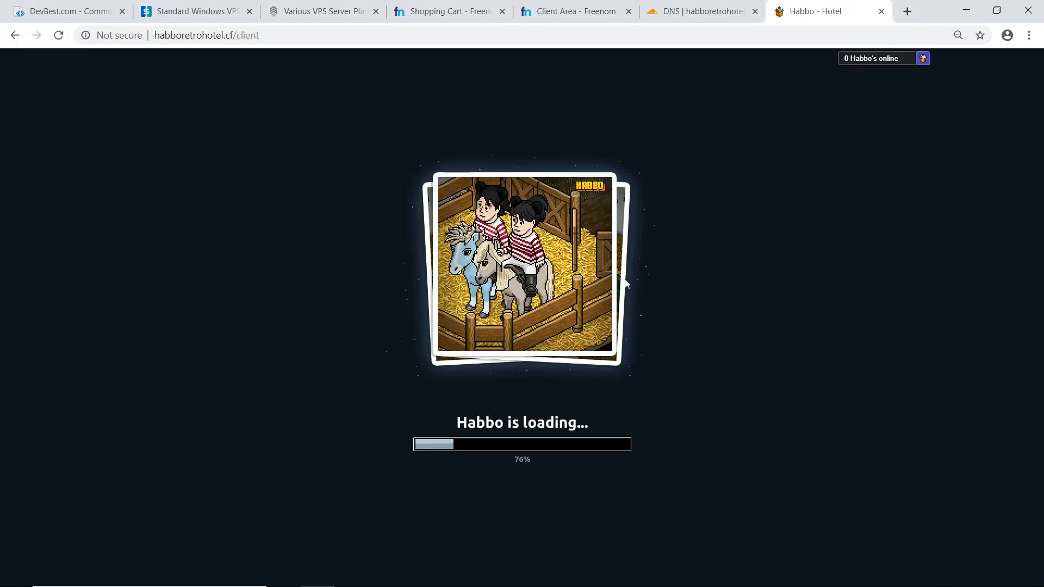
- Inspect the client page's console in Chrome's developer tools for errors, and close the tools again
click(1029, 35)
mouse_move(949, 234)
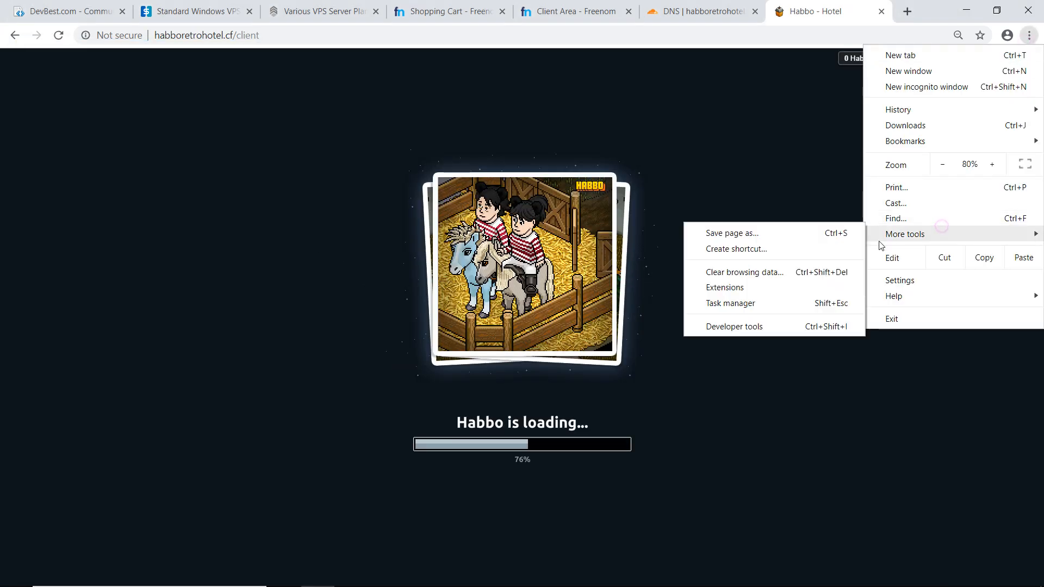
click(755, 325)
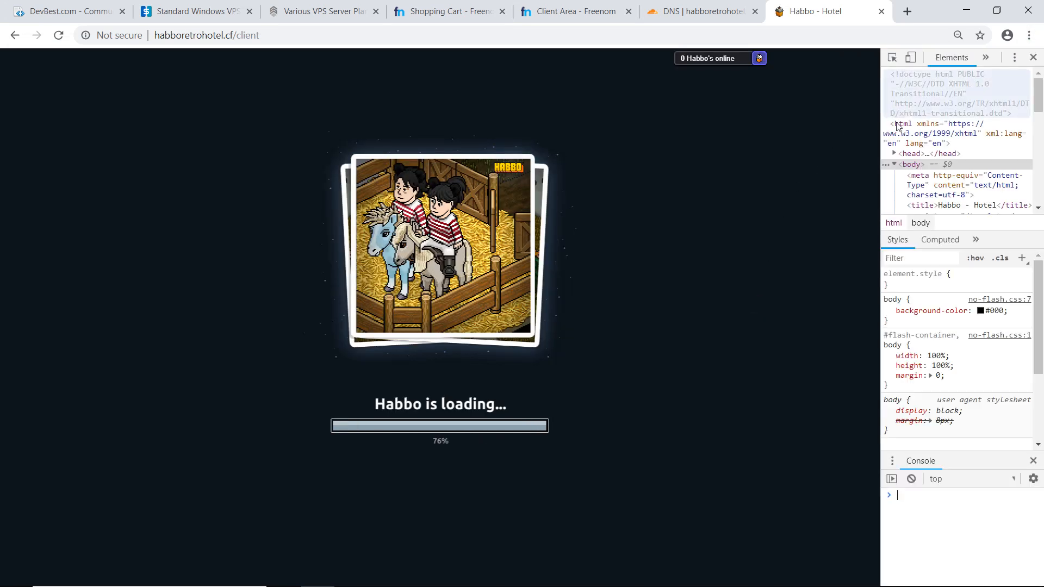
drag(881, 83, 754, 92)
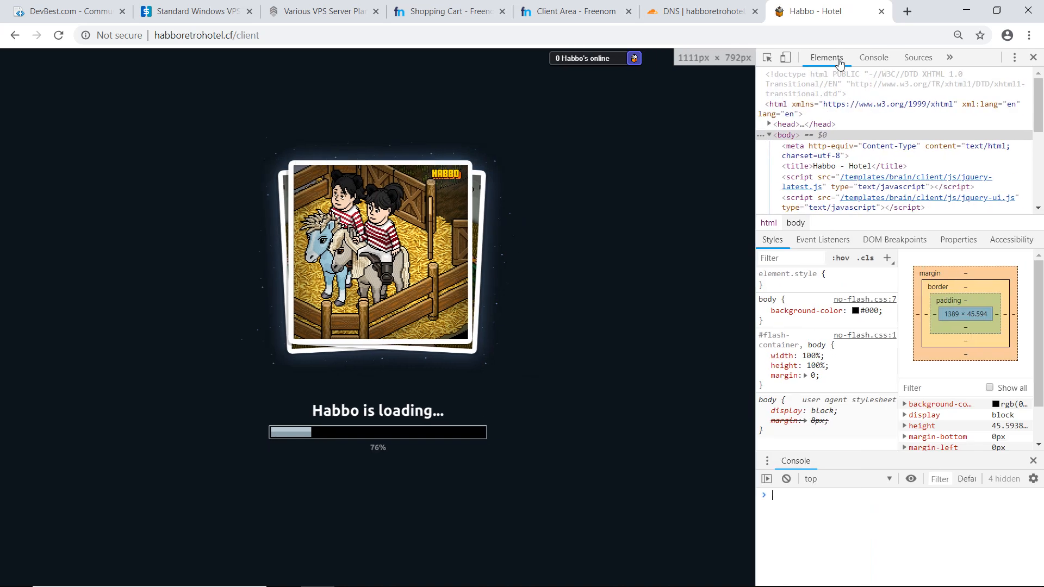
click(870, 58)
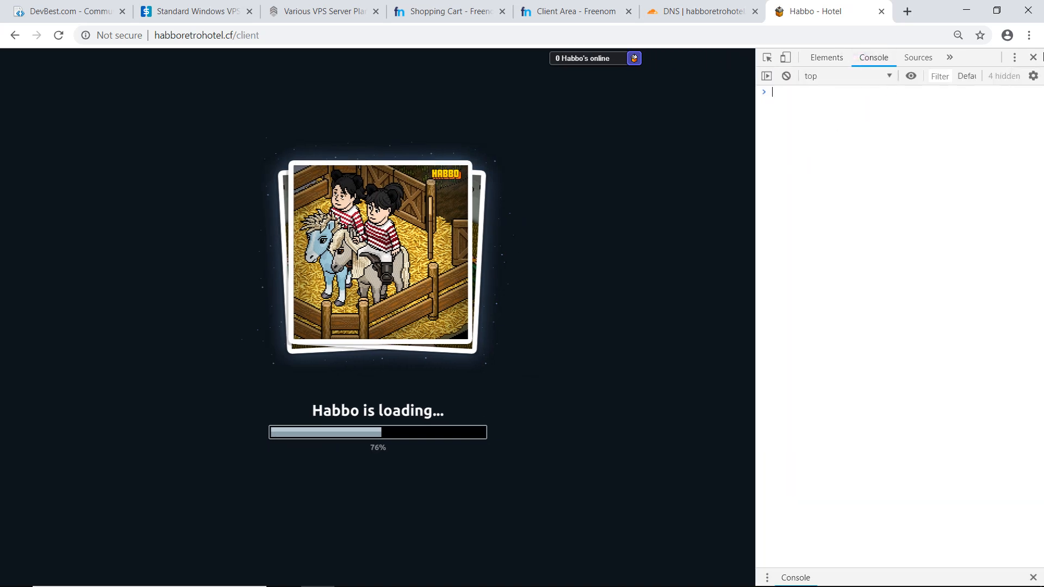
click(1033, 58)
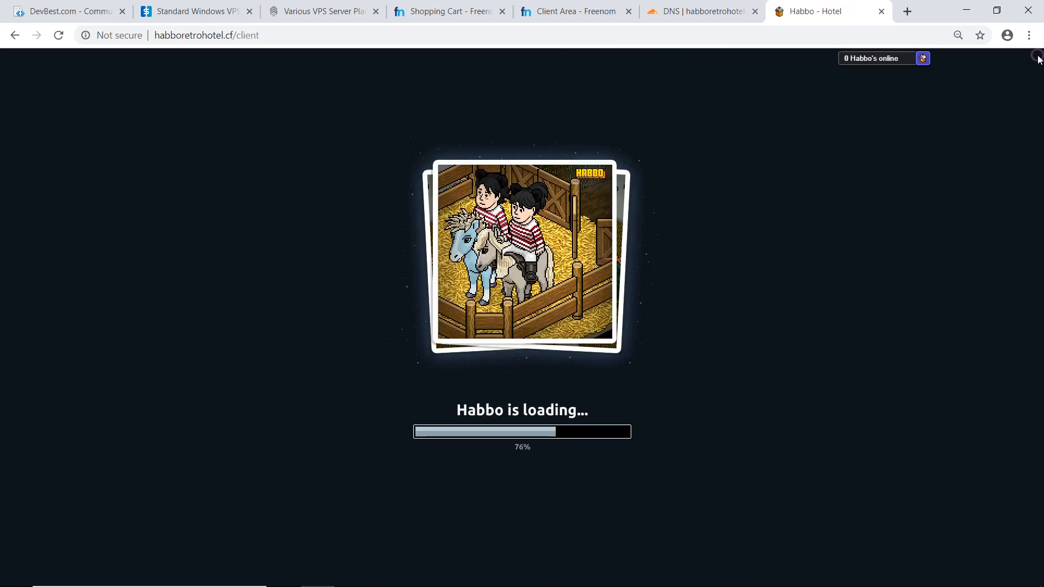
- Switch to the VPS in full screen, search for firewall and open the inbound rules of Windows Firewall with Advanced Security
key(alt+Tab)
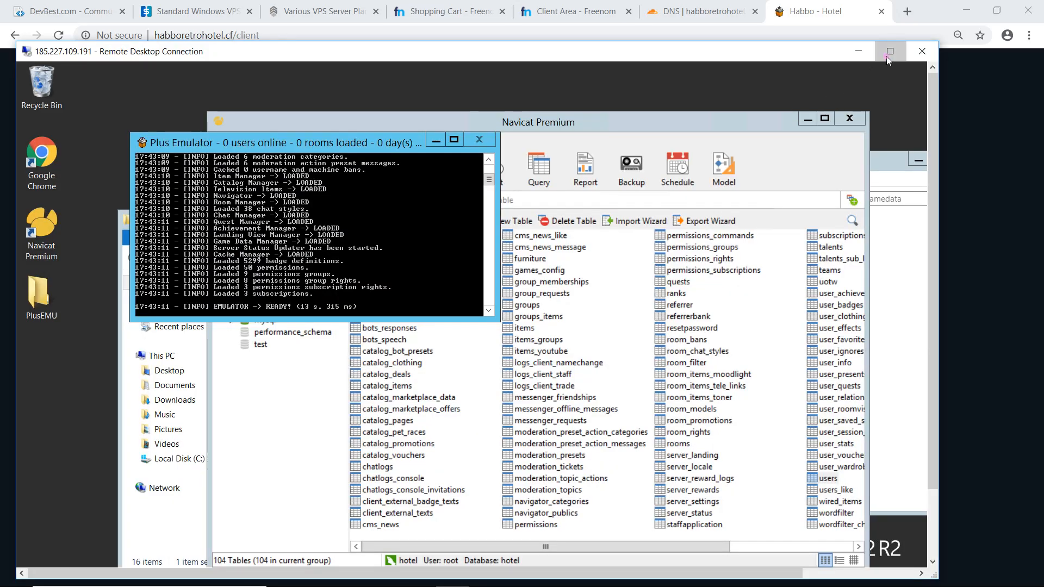
click(890, 51)
click(11, 571)
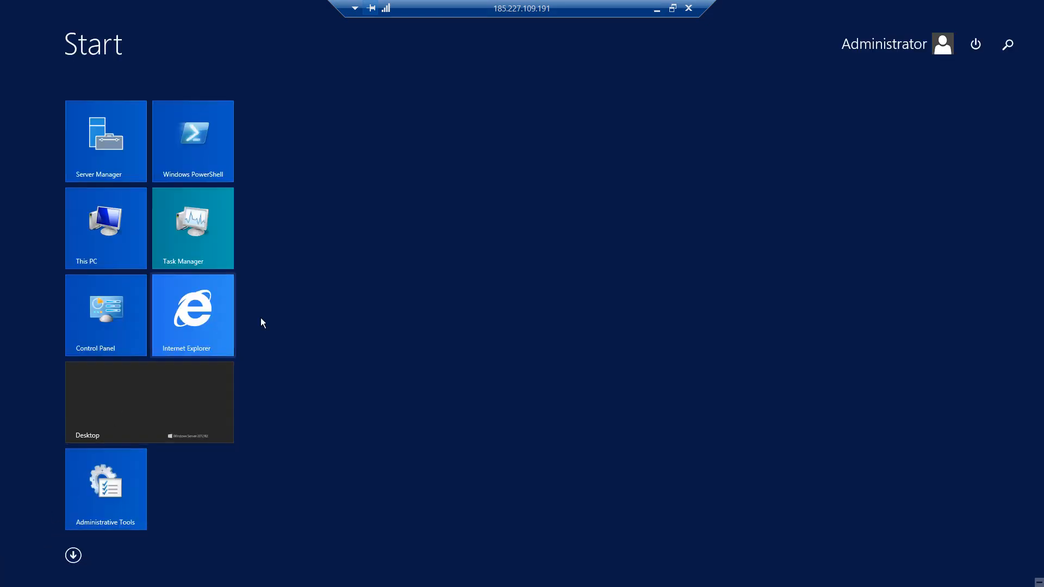
click(1008, 44)
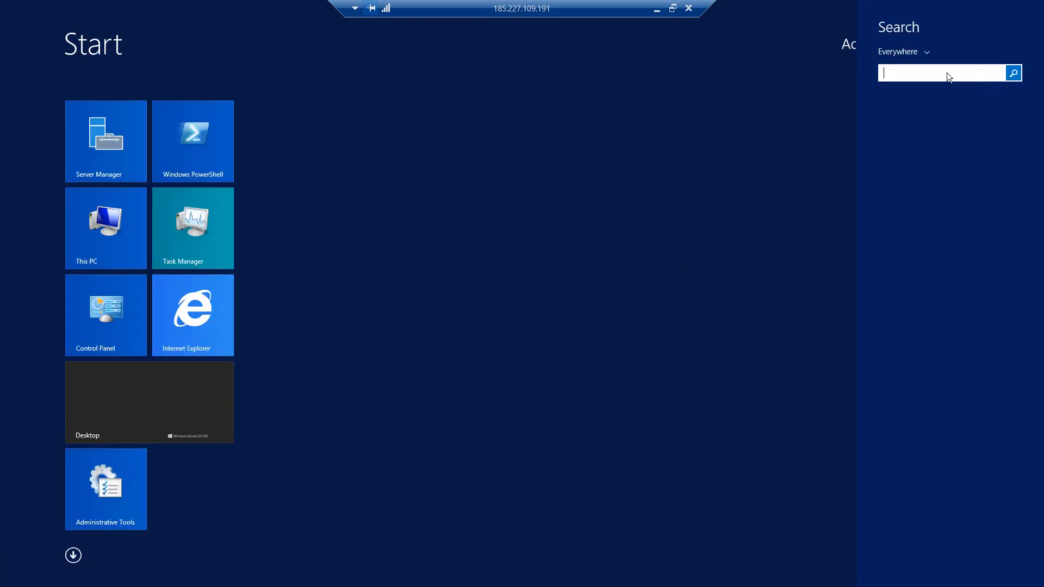
text(firewall with Advanced Security)
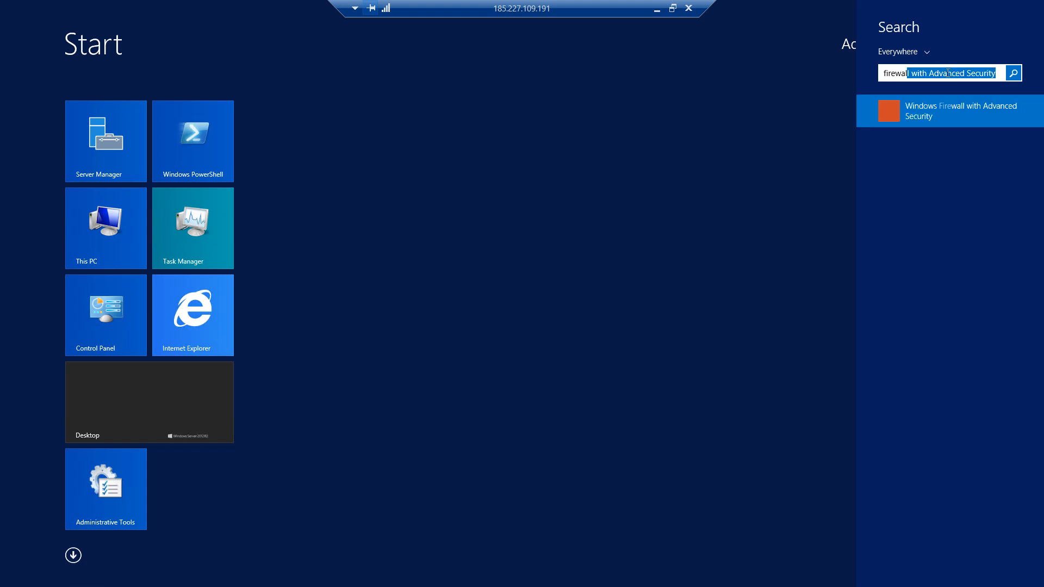
click(1026, 114)
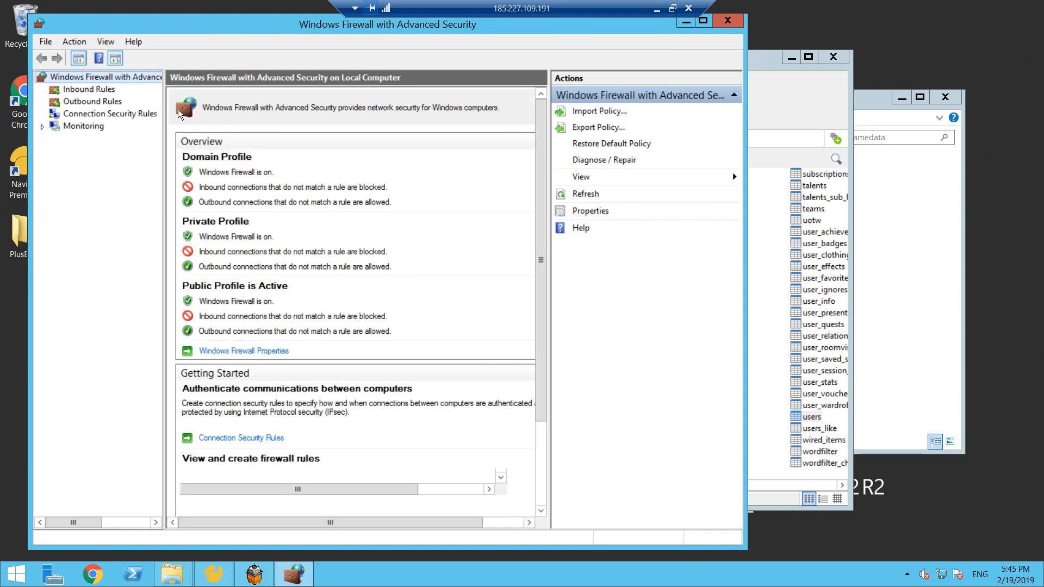
click(94, 91)
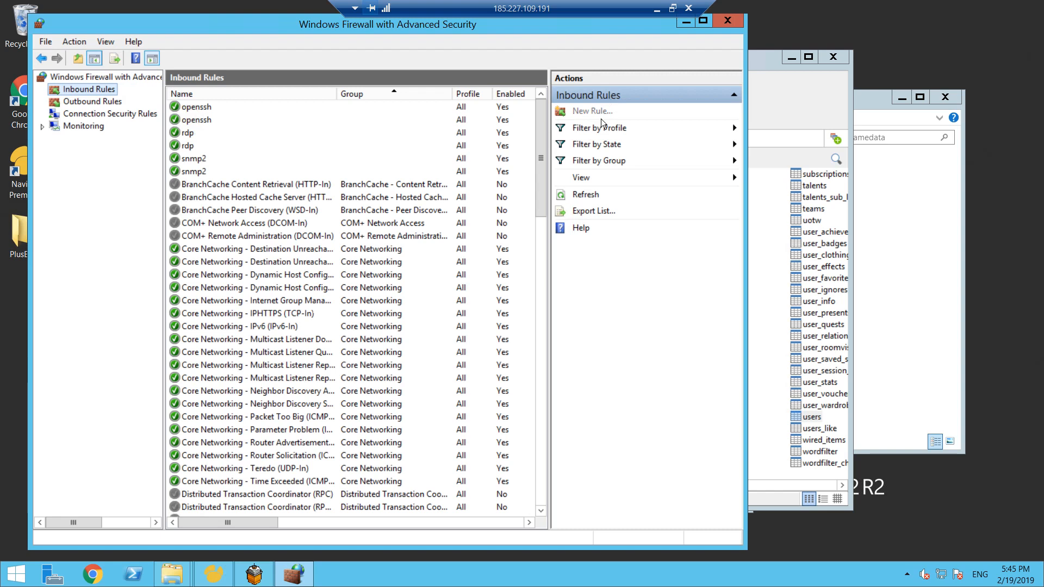
- Start a new inbound port rule for TCP with the specific local ports 3306,30000,30001
click(572, 111)
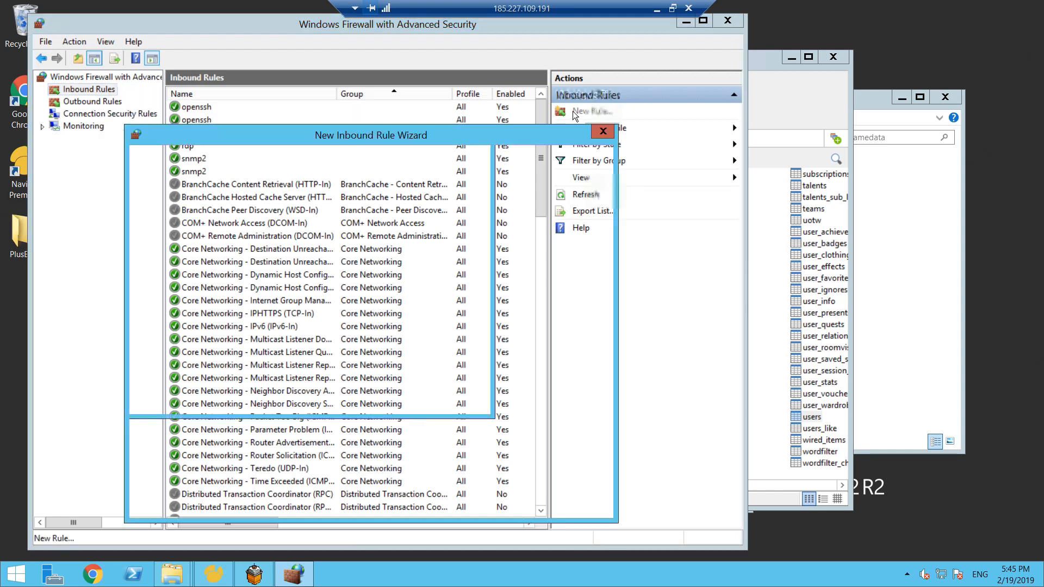
click(281, 278)
click(509, 497)
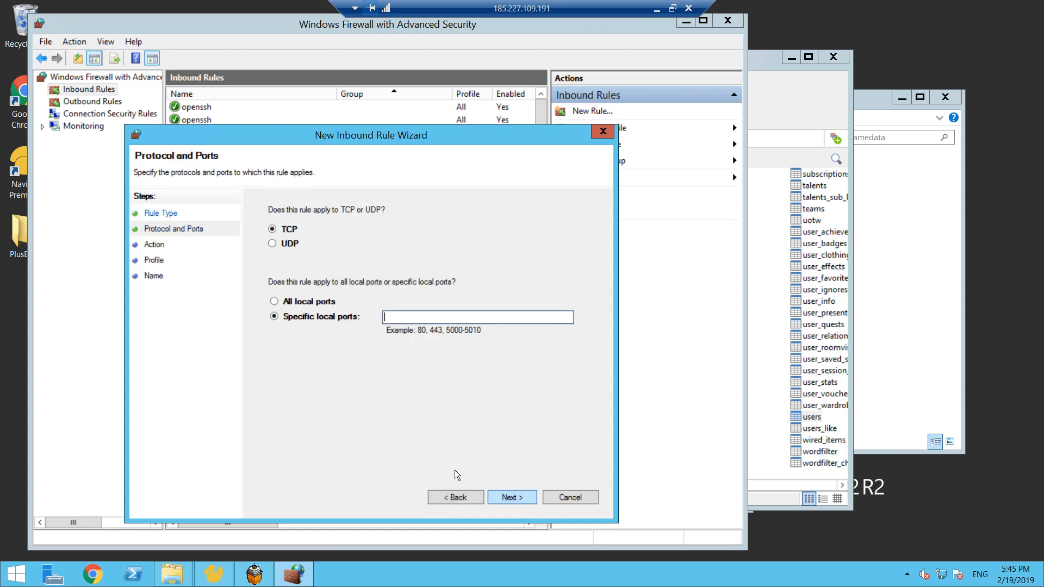
text(3306,30000,300001)
key(BackSpace)
key(BackSpace)
text(1)
- Allow the connection for the domain, private and public profiles, and finish the inbound rule under the name retro
click(513, 497)
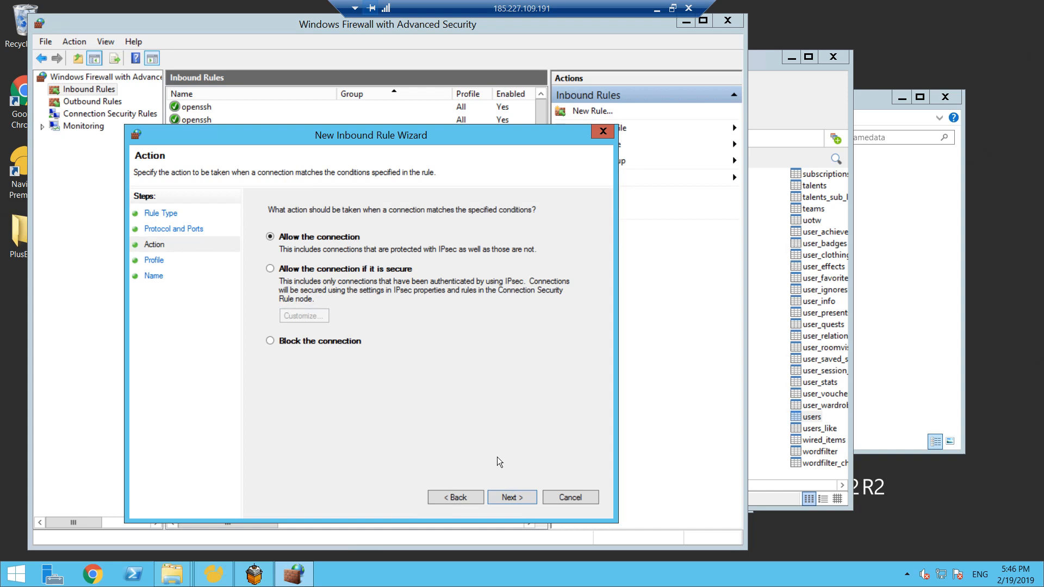
click(513, 501)
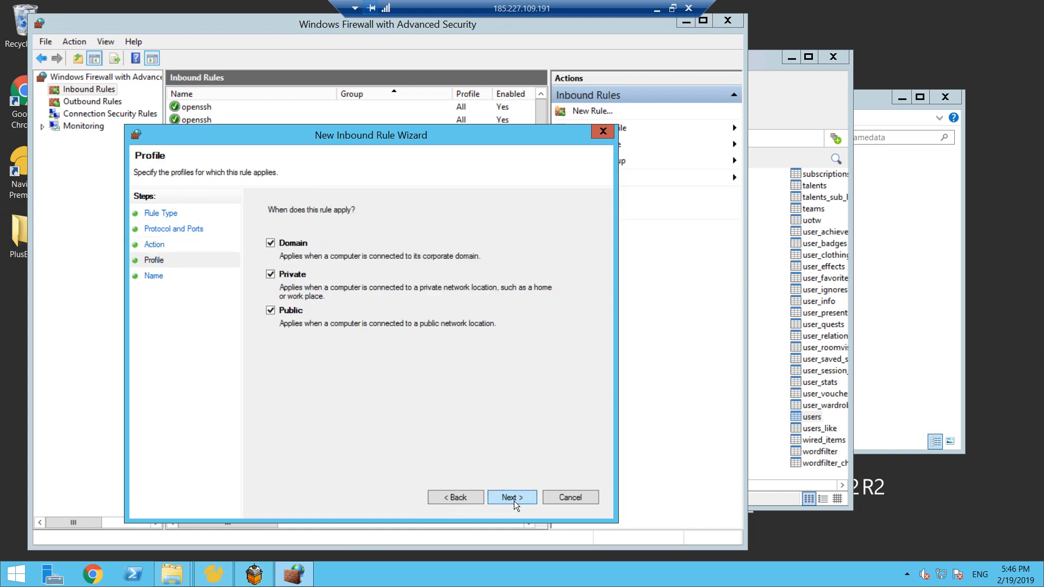
click(514, 501)
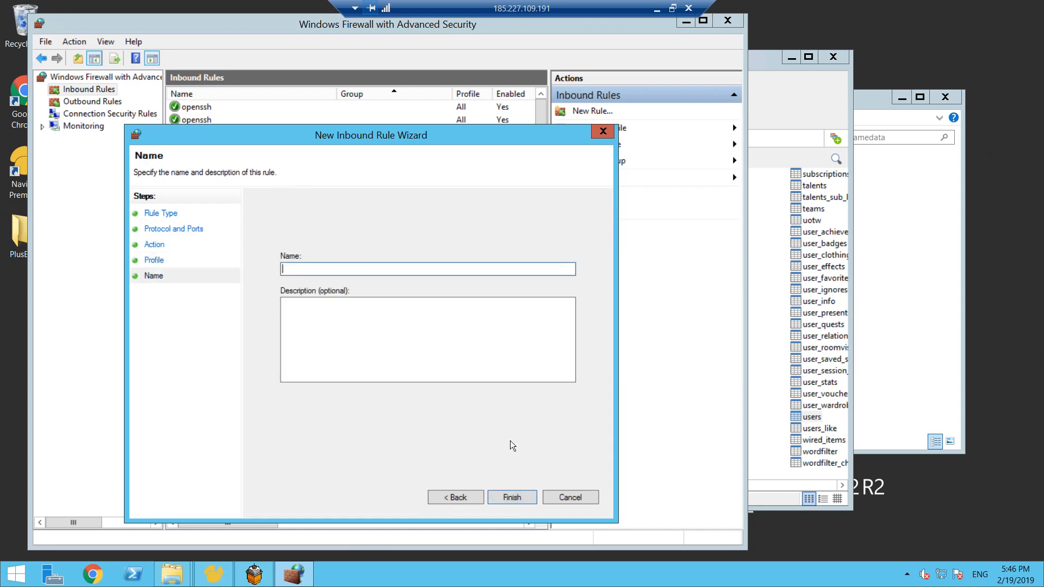
click(517, 497)
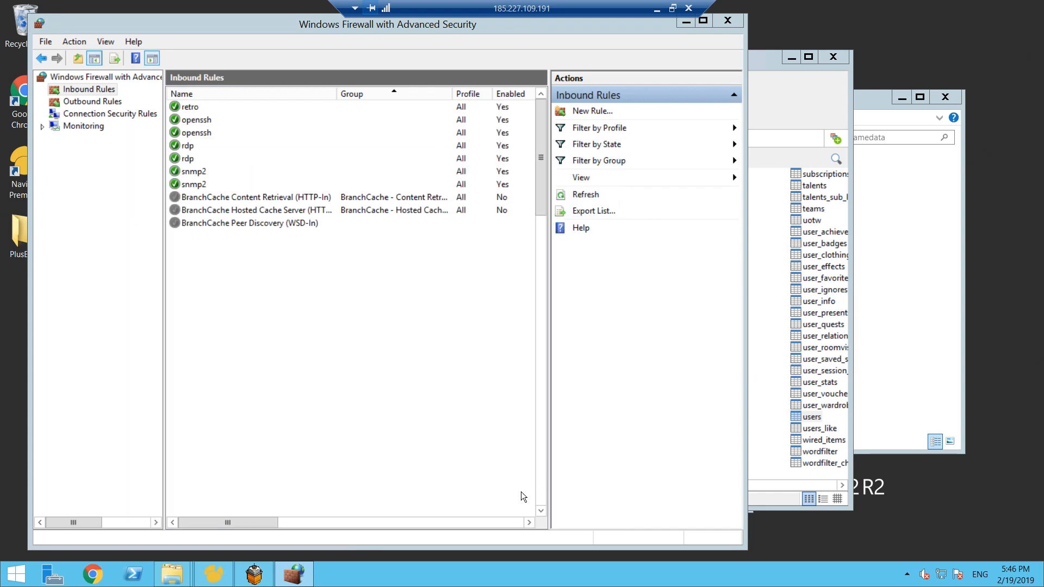
- Shut down the running Plus Emulator with the shutdown console command
click(253, 573)
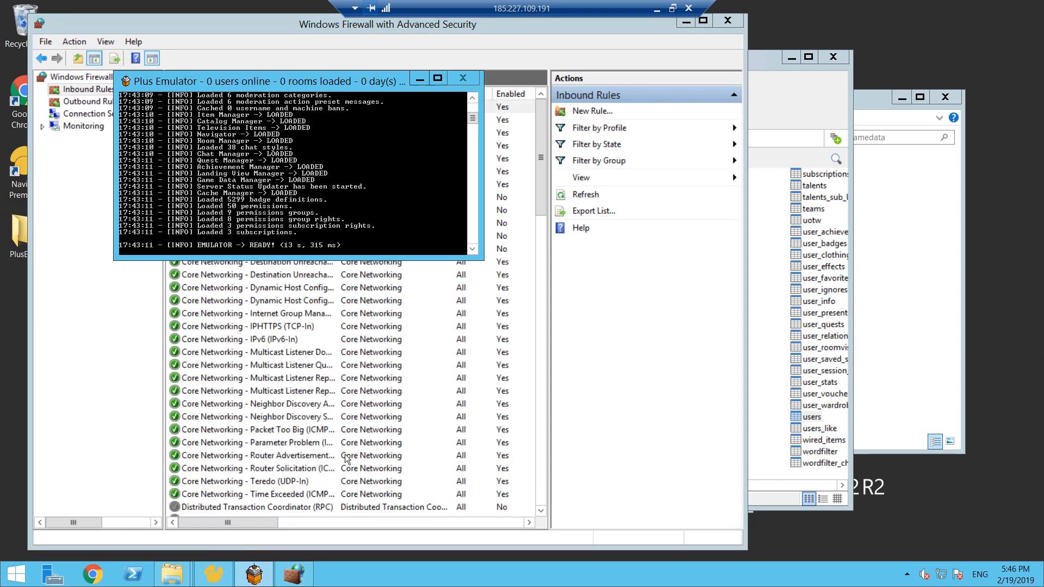
text(shutdown)
key(Return)
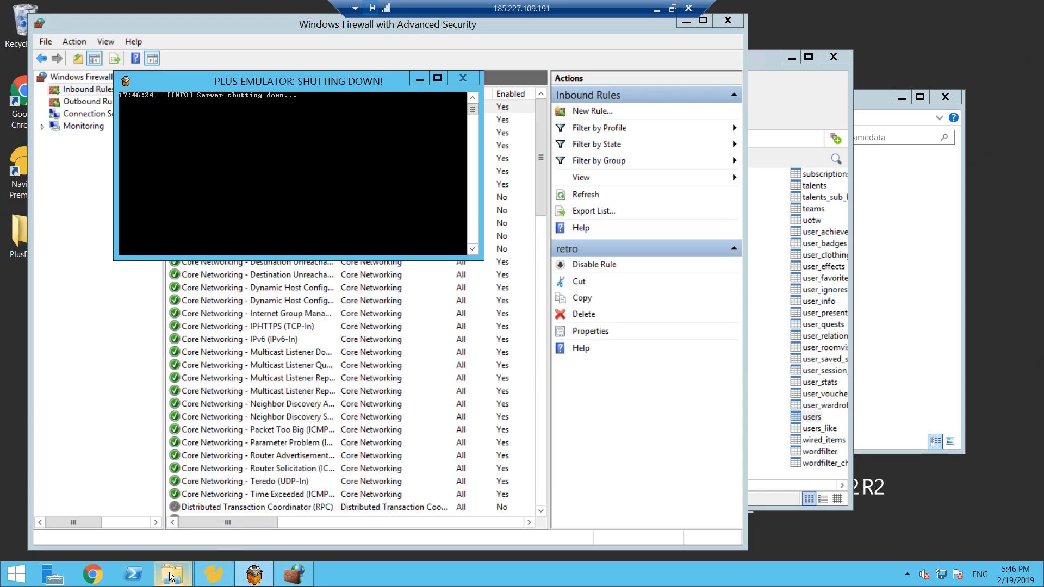
- Close the gamedata folder, launch Plus Emulator from PlusEMU's bin\Debug folder, and enlarge and reposition its console window
mouse_move(172, 576)
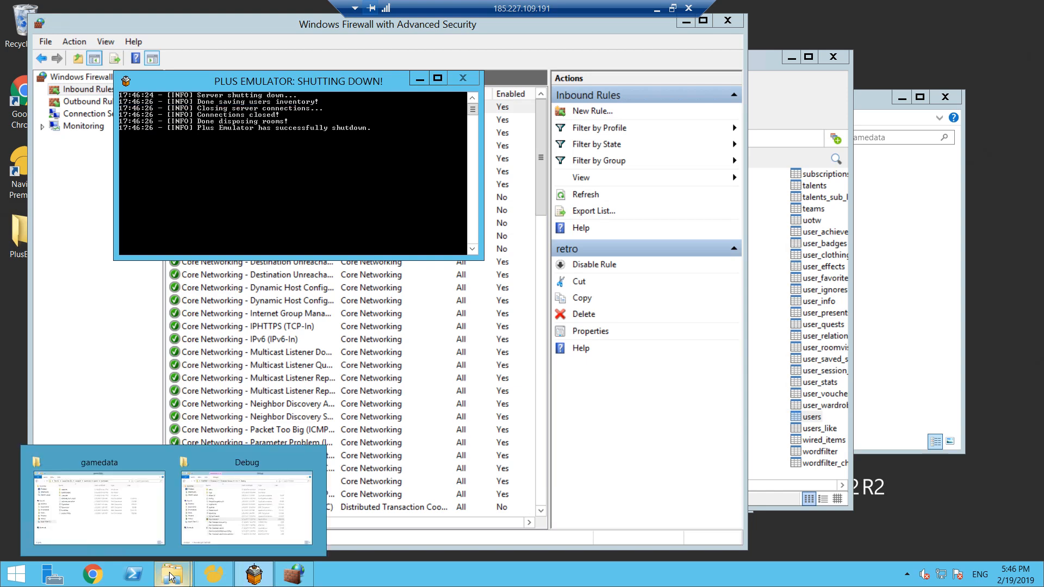
click(122, 514)
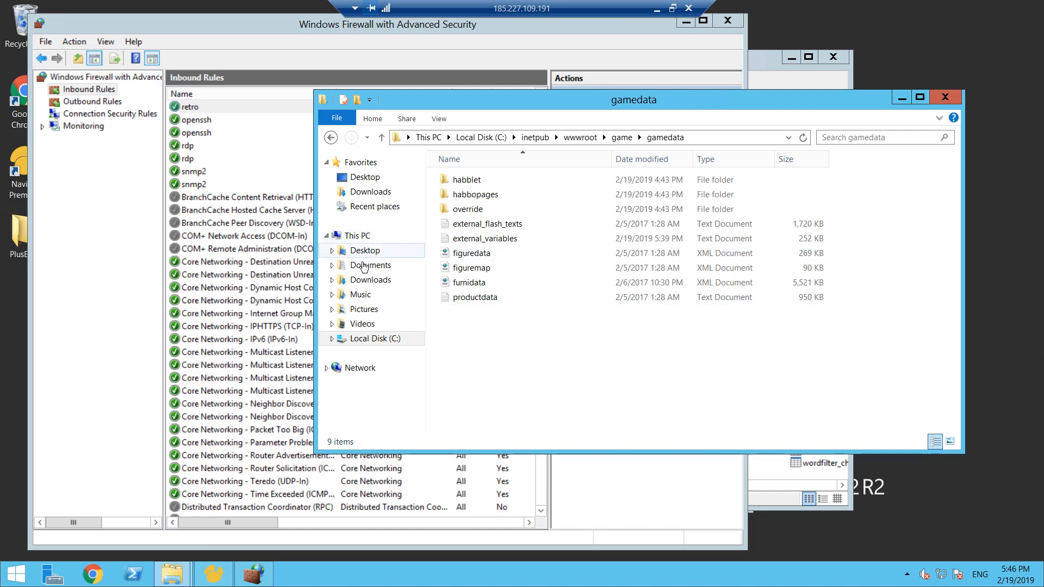
click(945, 96)
double_click(19, 233)
double_click(278, 256)
double_click(279, 257)
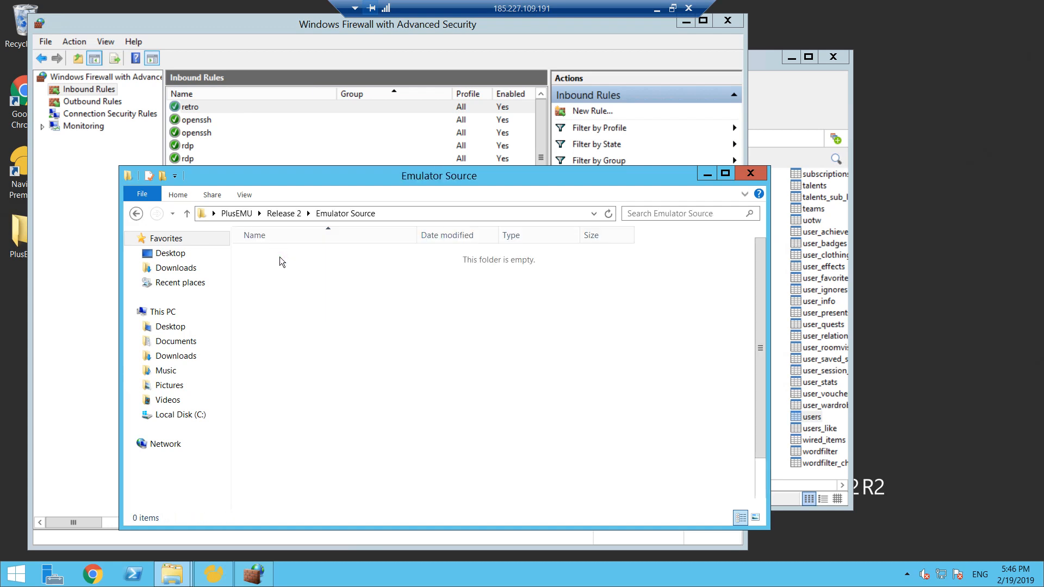
double_click(278, 259)
double_click(278, 261)
click(279, 405)
double_click(279, 405)
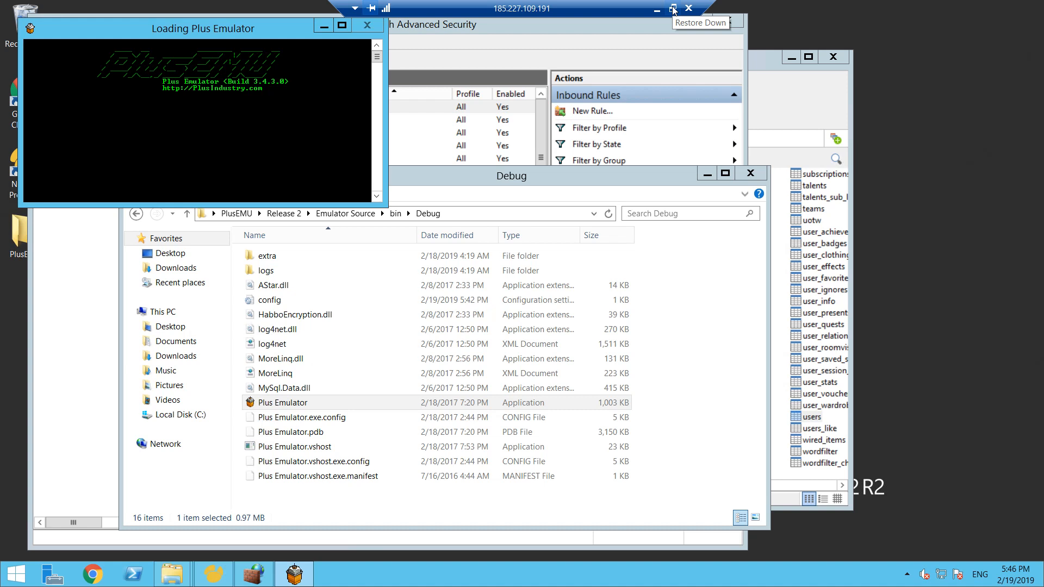
drag(387, 206, 392, 232)
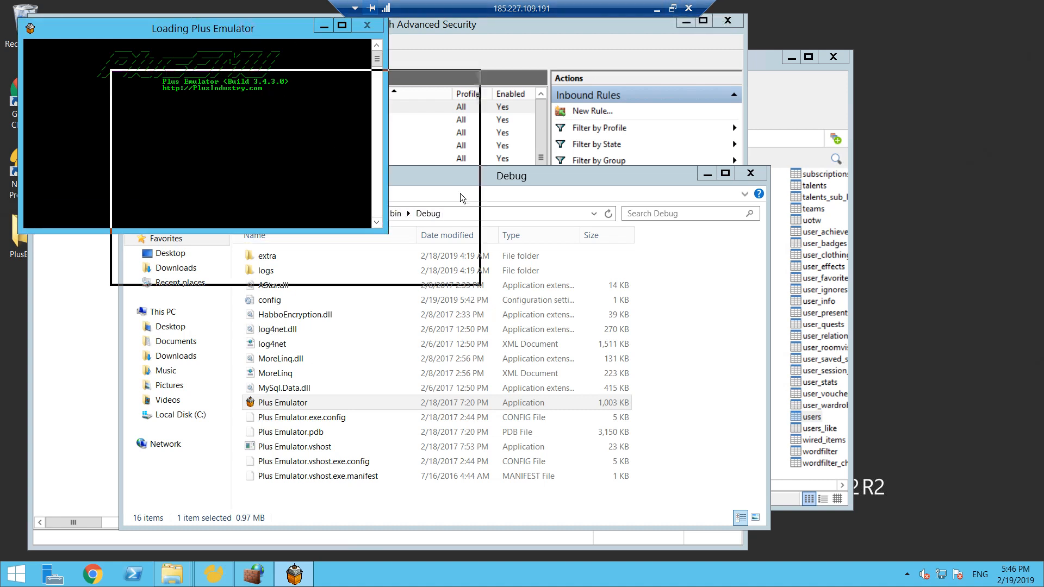
drag(247, 27, 460, 194)
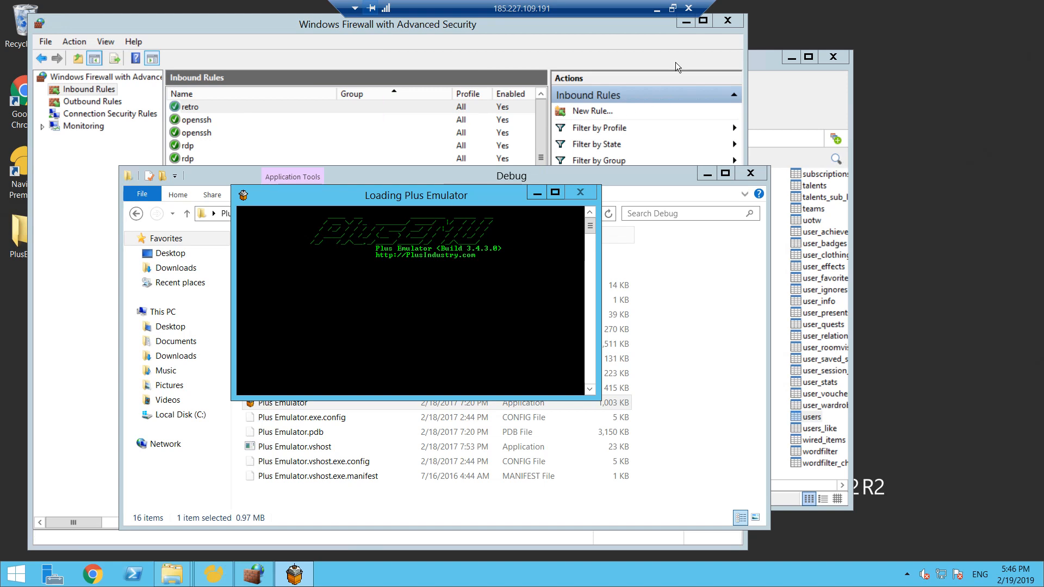
- Leave the full-screen remote session for the local browser and reload habboretrohotel.cf/client
click(672, 8)
click(190, 39)
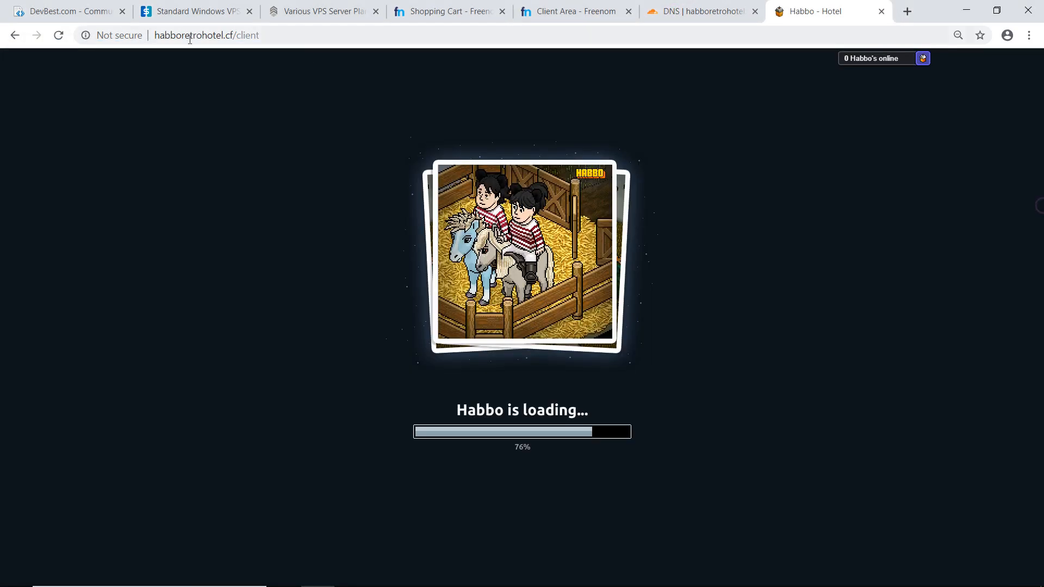
click(268, 40)
key(Return)
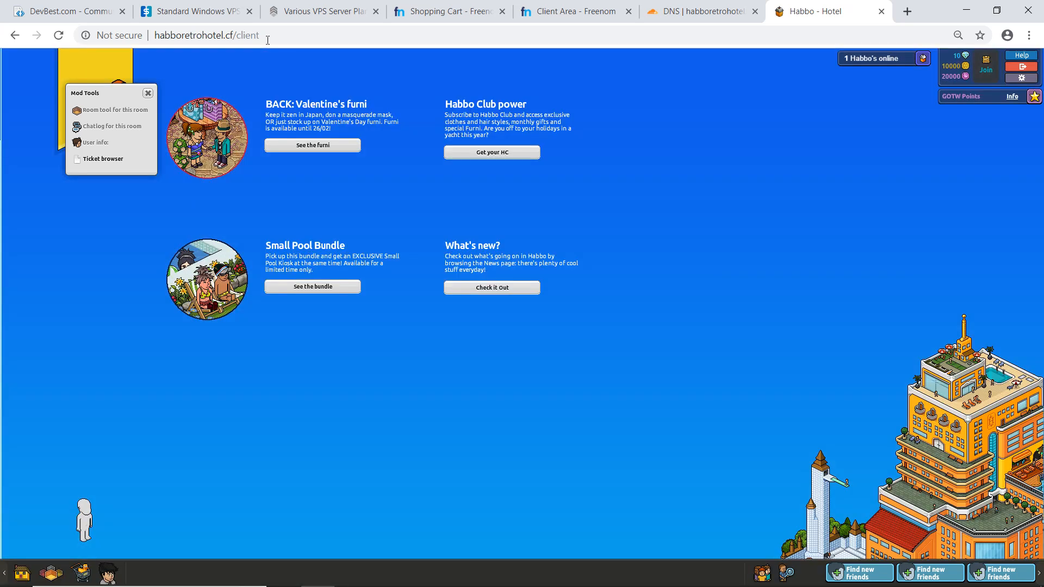
- Create a room named Welcome Lounge with the default 104-tile layout from the navigator's My World section
click(57, 578)
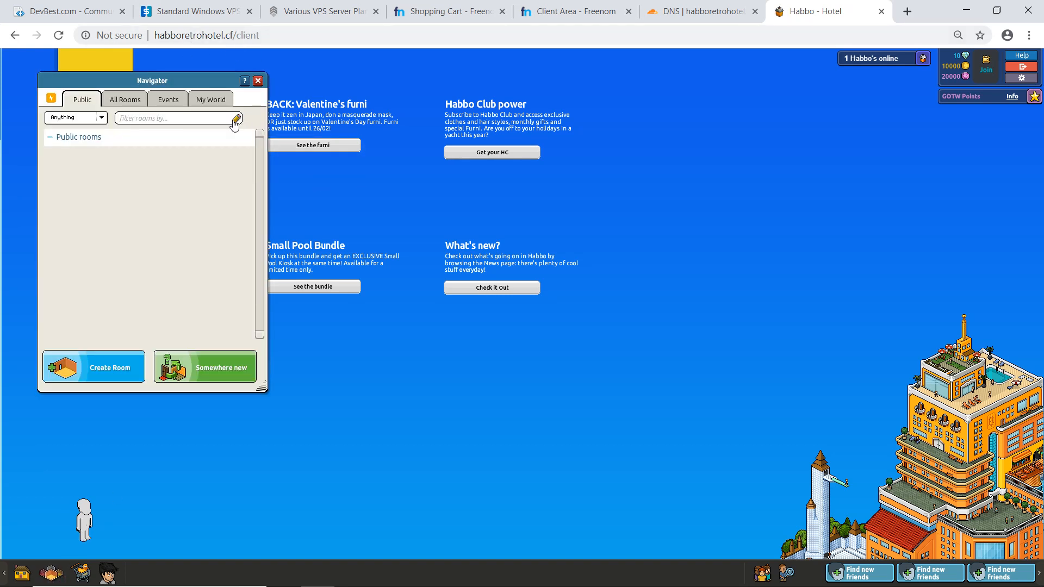
click(211, 105)
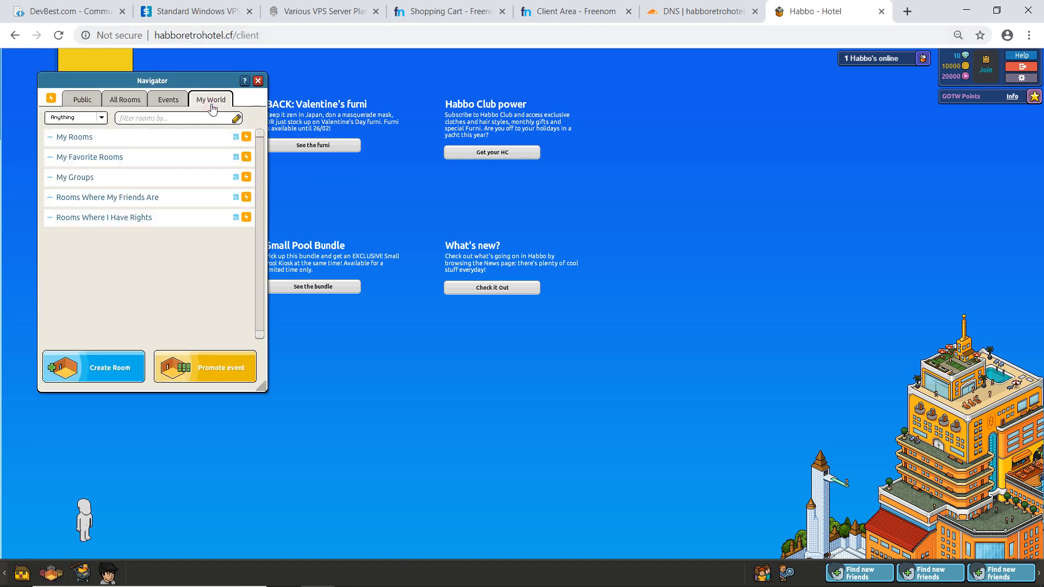
click(111, 364)
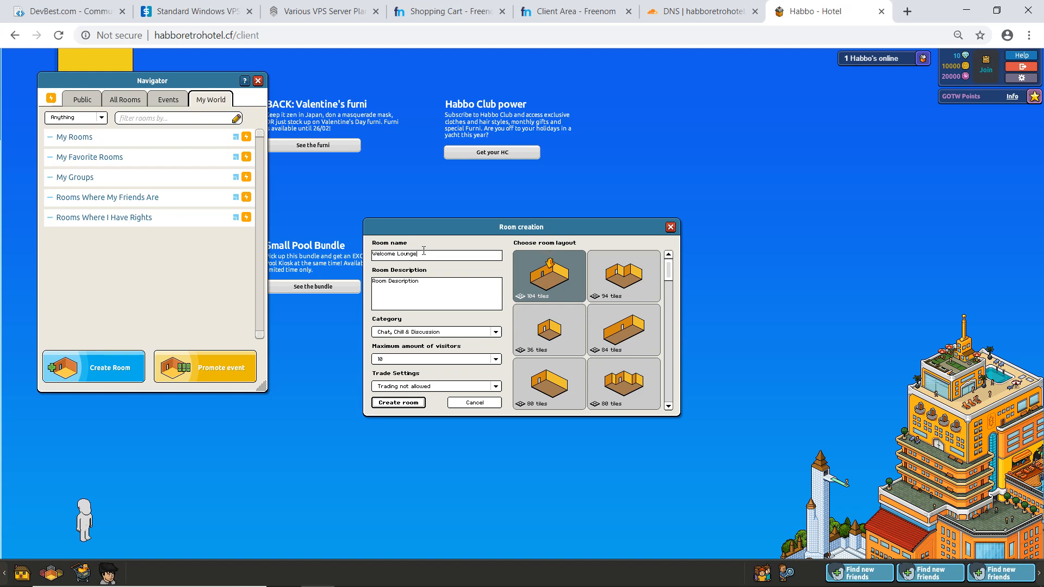
click(413, 405)
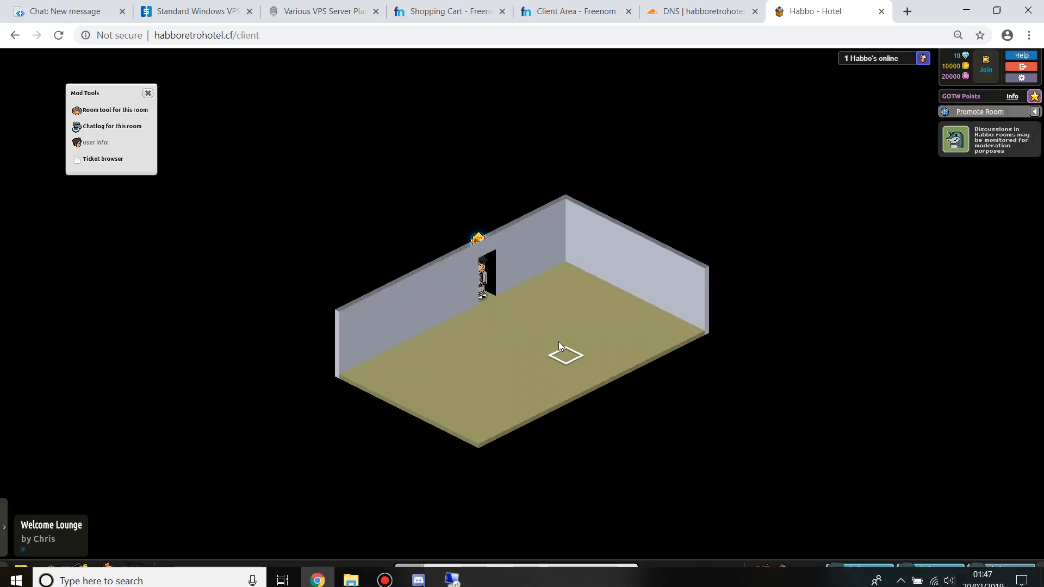
- Walk the avatar from the doorway across the floor of the Welcome Lounge, selecting it along the way
click(539, 333)
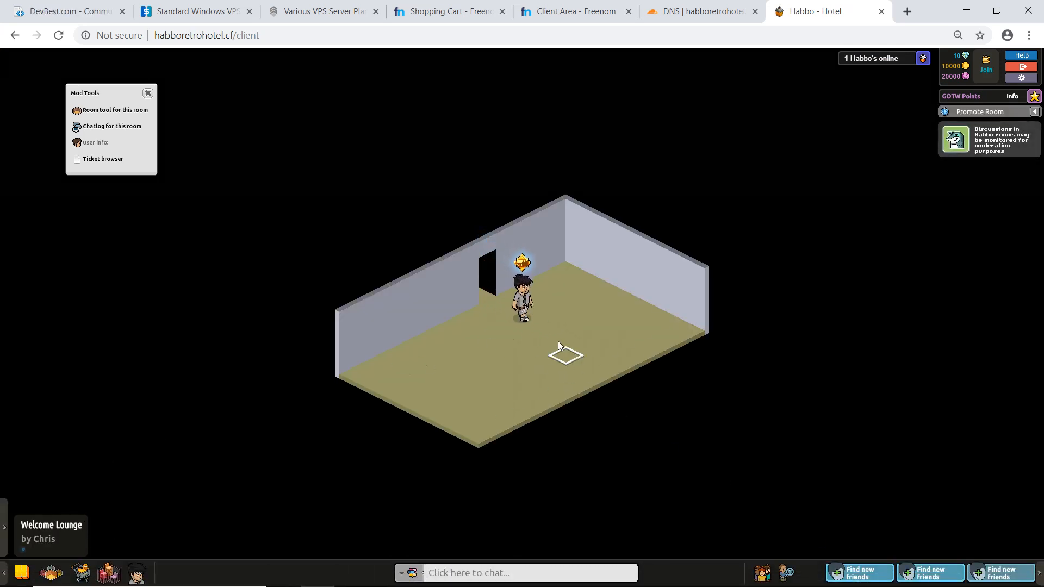
click(540, 305)
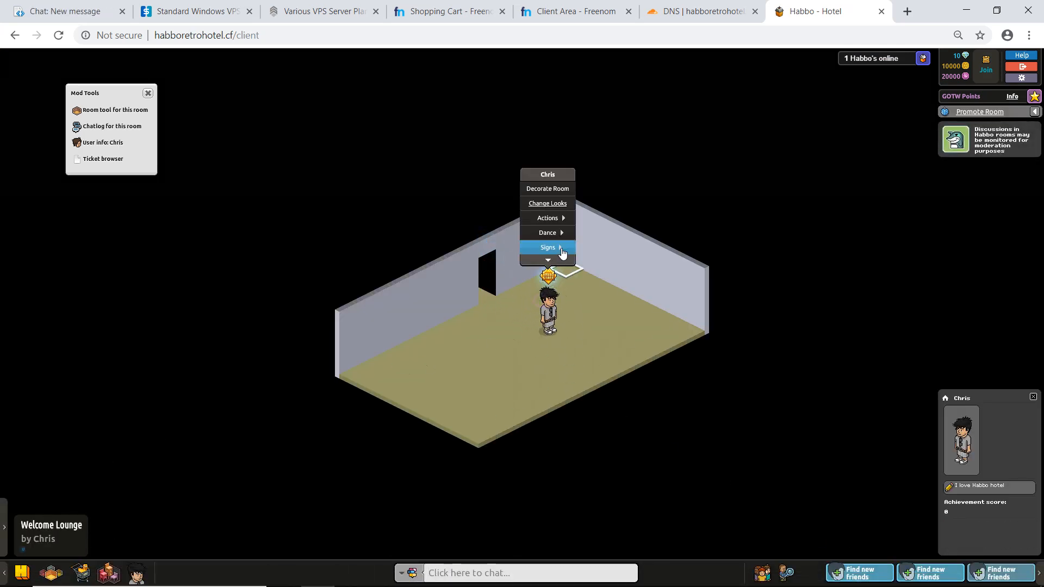
click(579, 351)
- Buy one Maze Hedge from the Plants category under Furni By Item in the shop, and close the shop
click(82, 572)
click(148, 81)
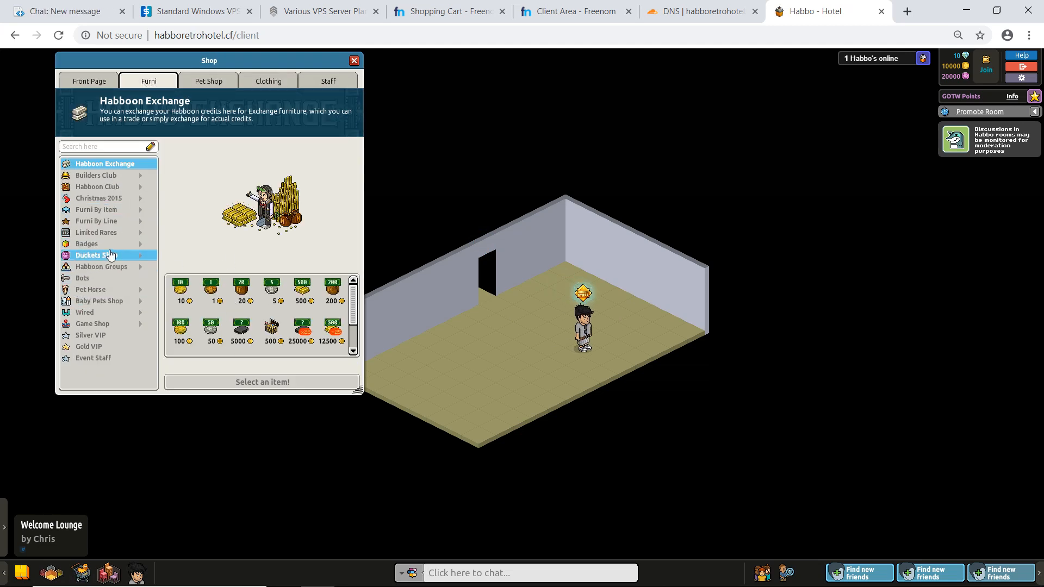
click(97, 209)
click(106, 220)
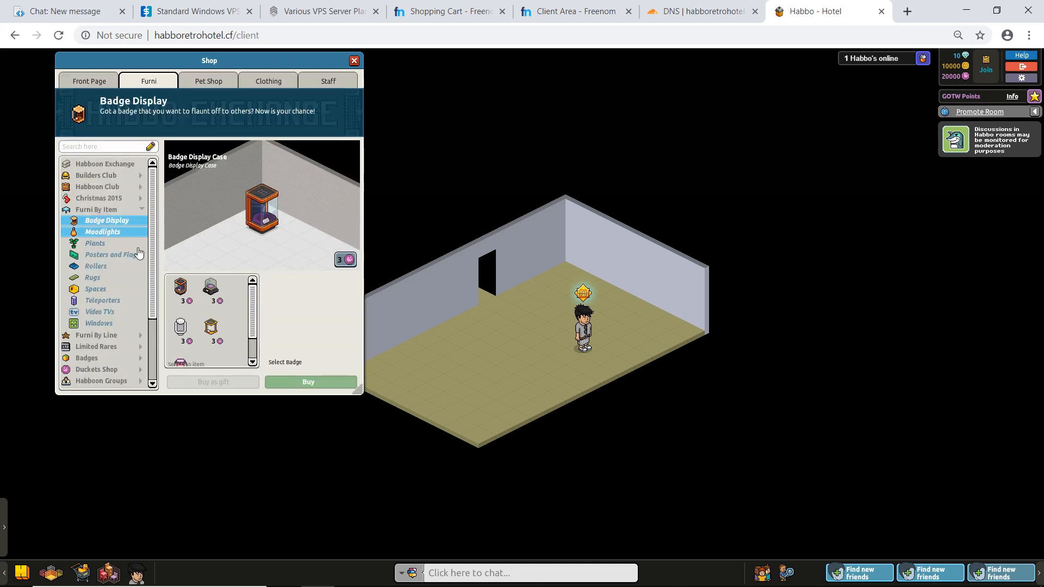
click(108, 255)
click(95, 243)
click(272, 326)
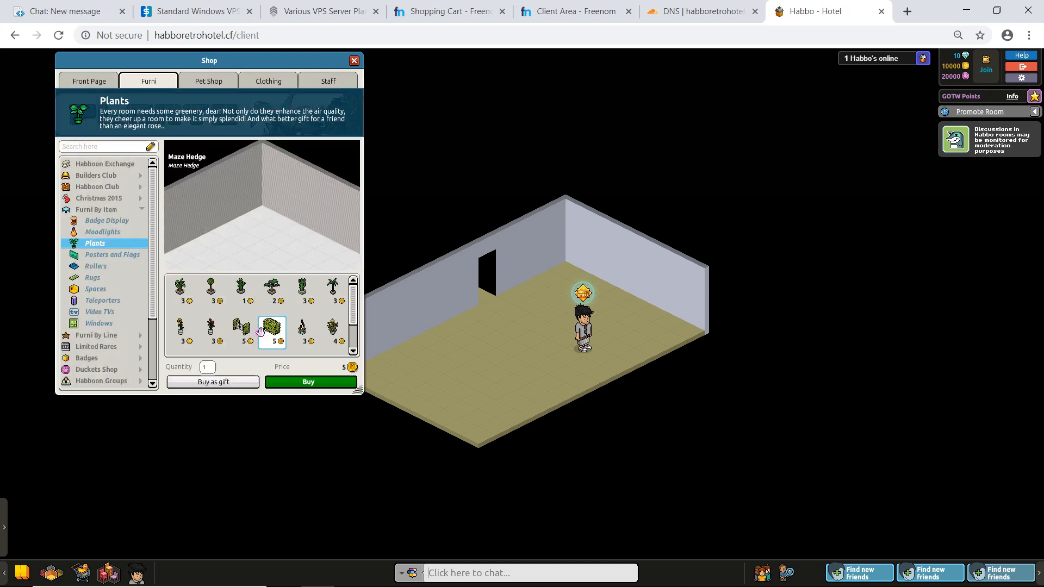
click(308, 381)
click(572, 361)
click(354, 61)
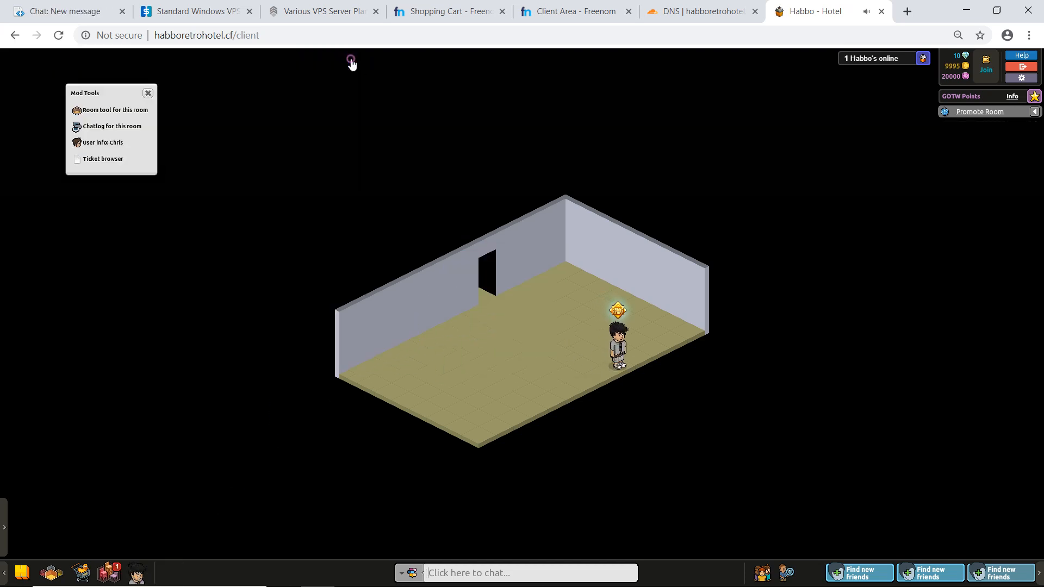
- Place the Maze Shrubbery from the inventory on the floor near the room's right corner and walk the avatar away from it
click(108, 571)
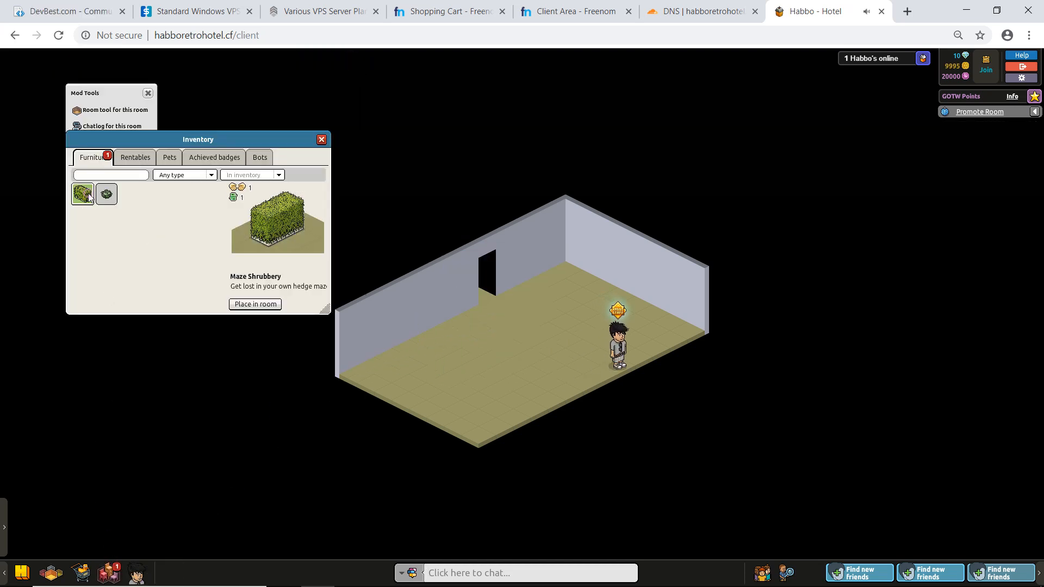
click(255, 304)
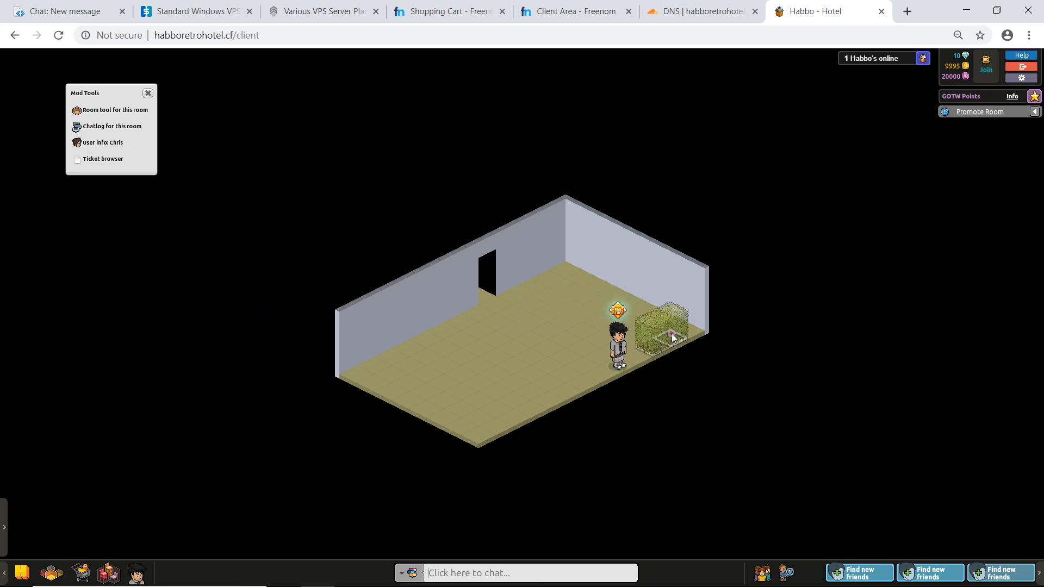
click(670, 337)
click(565, 352)
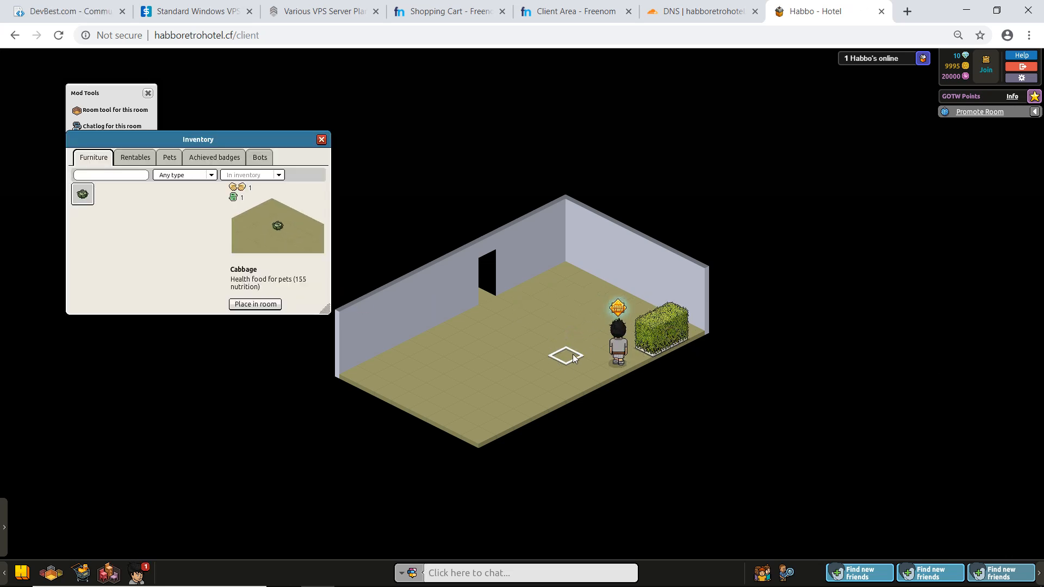
- Open the avatar's Change Your Looks editor and walk the avatar around the room with it open
click(605, 324)
click(600, 212)
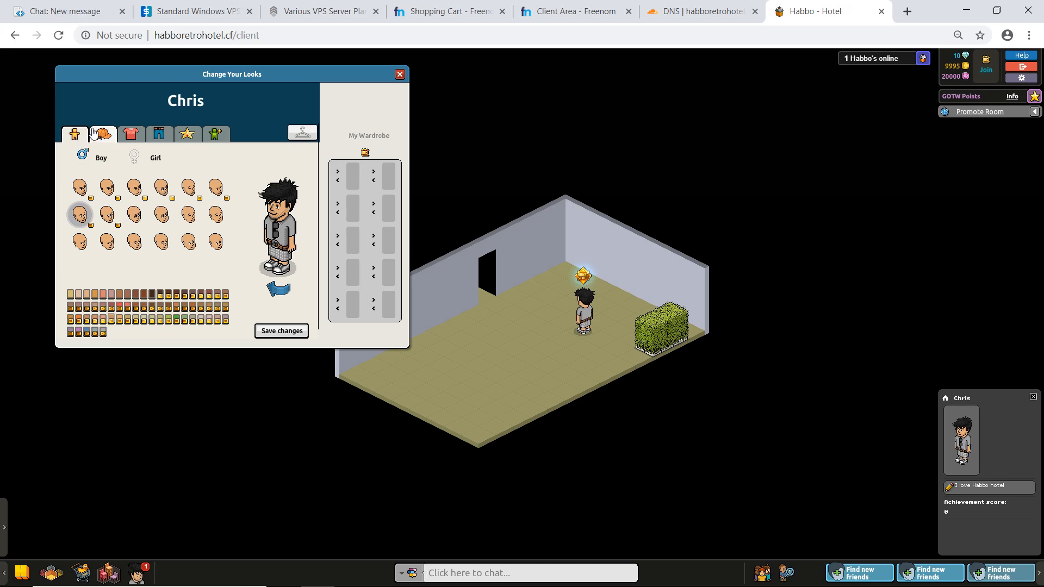
click(559, 347)
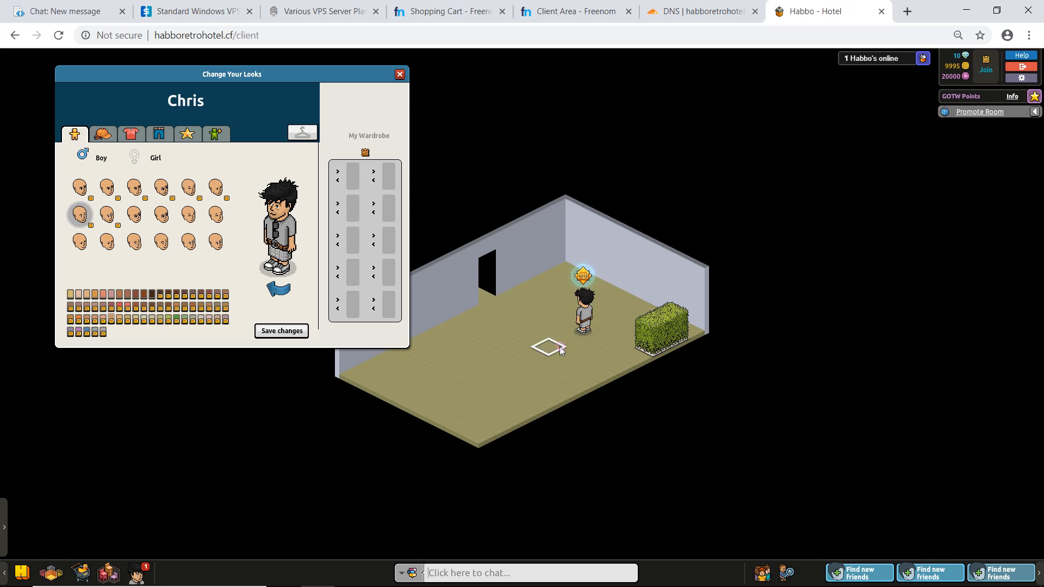
click(579, 367)
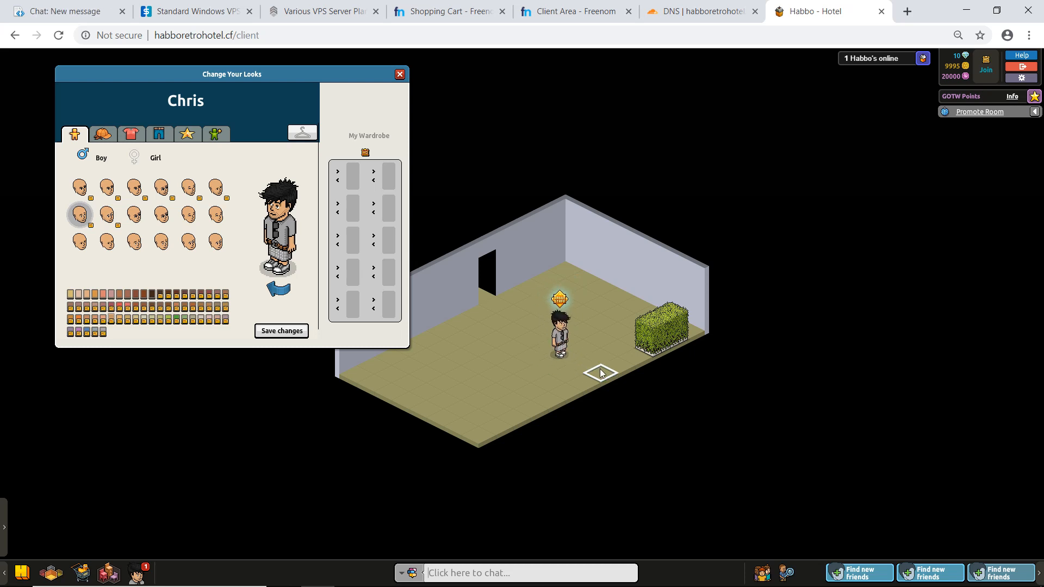
- Browse the tops and accessories in the looks editor and choose a different pair of trousers for the avatar
click(125, 134)
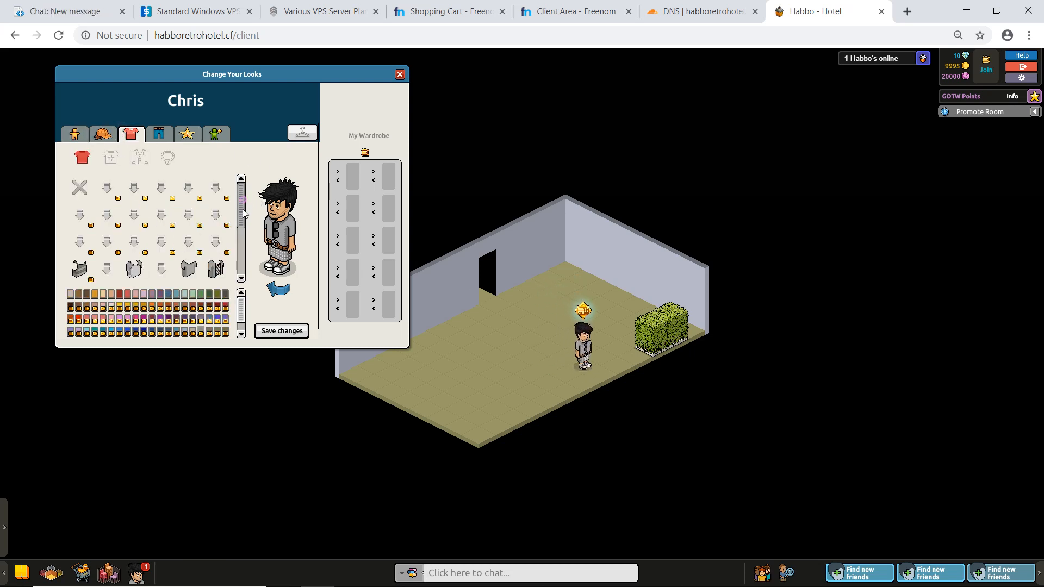
drag(243, 209, 238, 242)
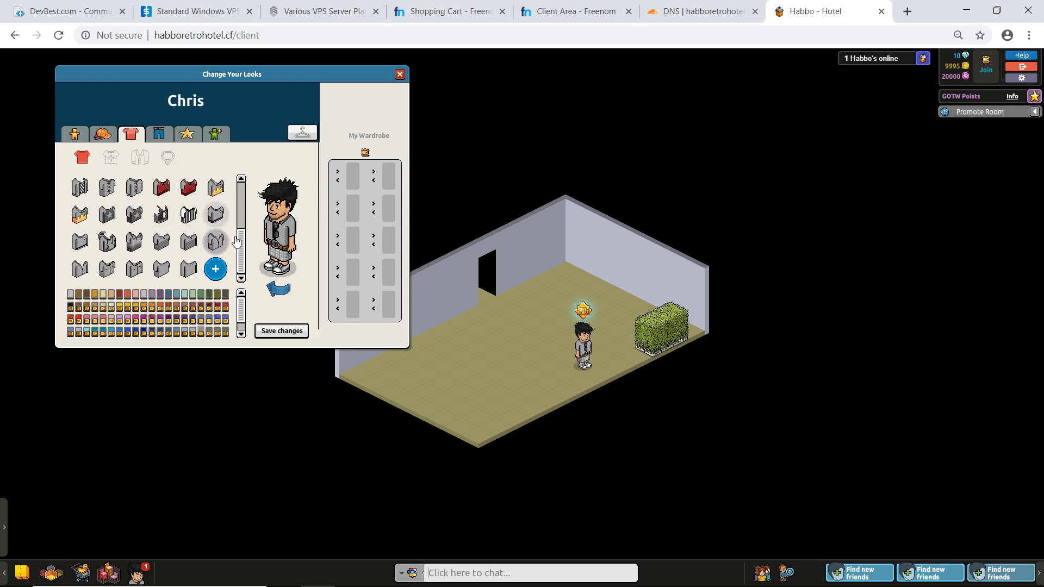
click(167, 156)
click(159, 133)
click(216, 241)
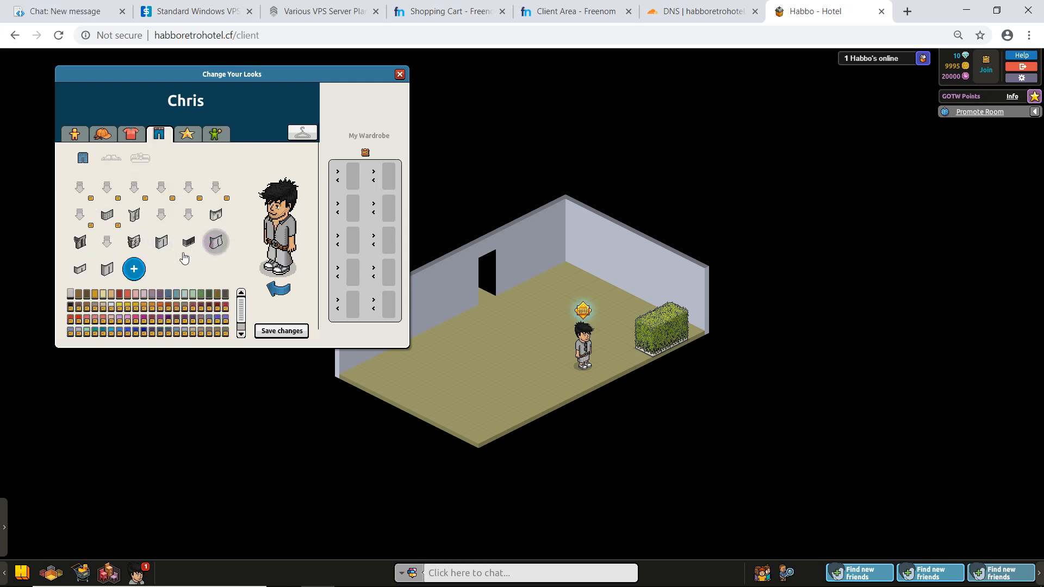
- Look through the hats available for the avatar in the looks editor
click(96, 136)
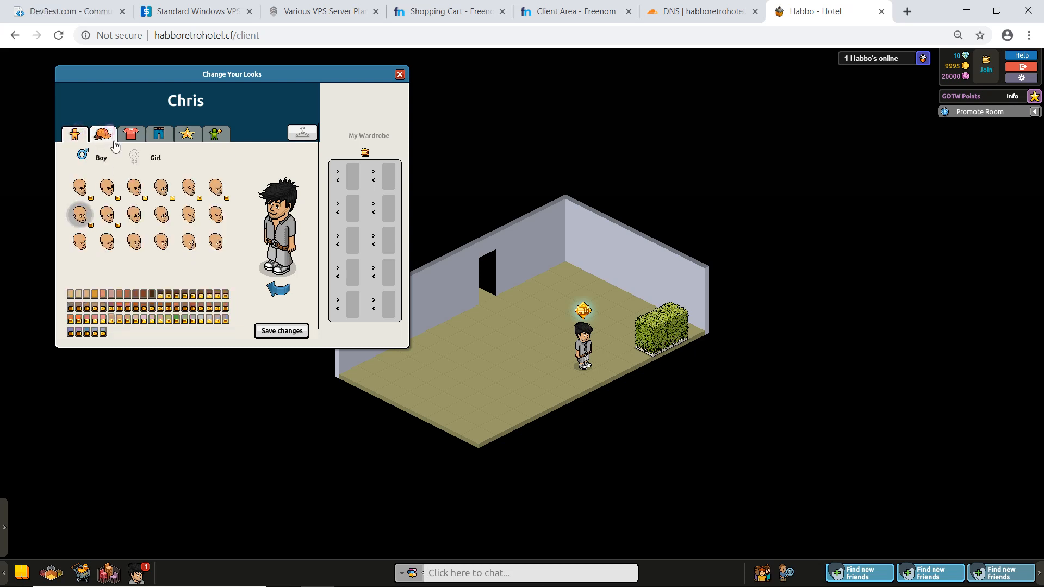
click(116, 158)
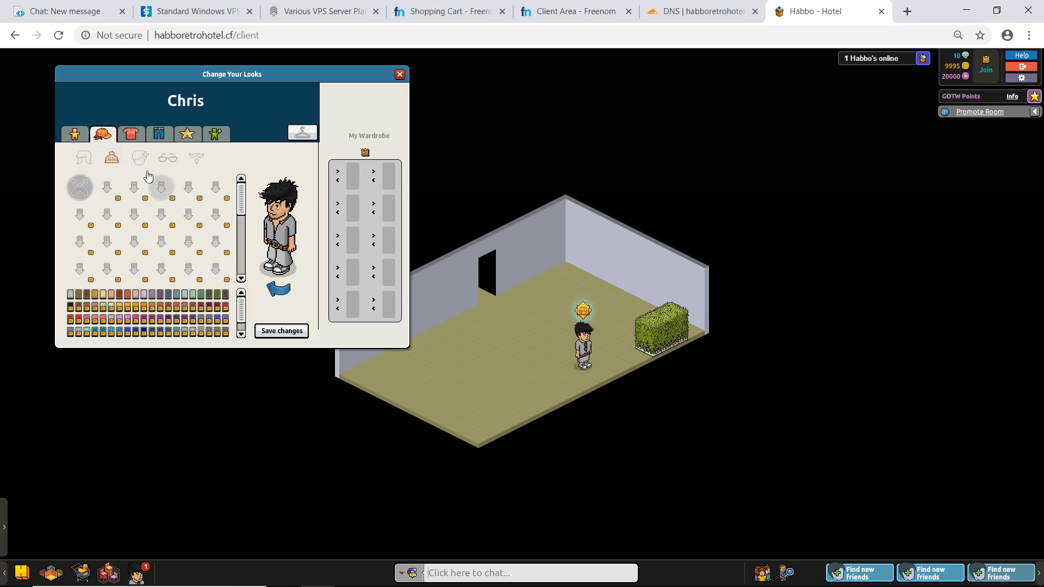
scroll(240, 233, down, 1)
scroll(239, 245, down, 3)
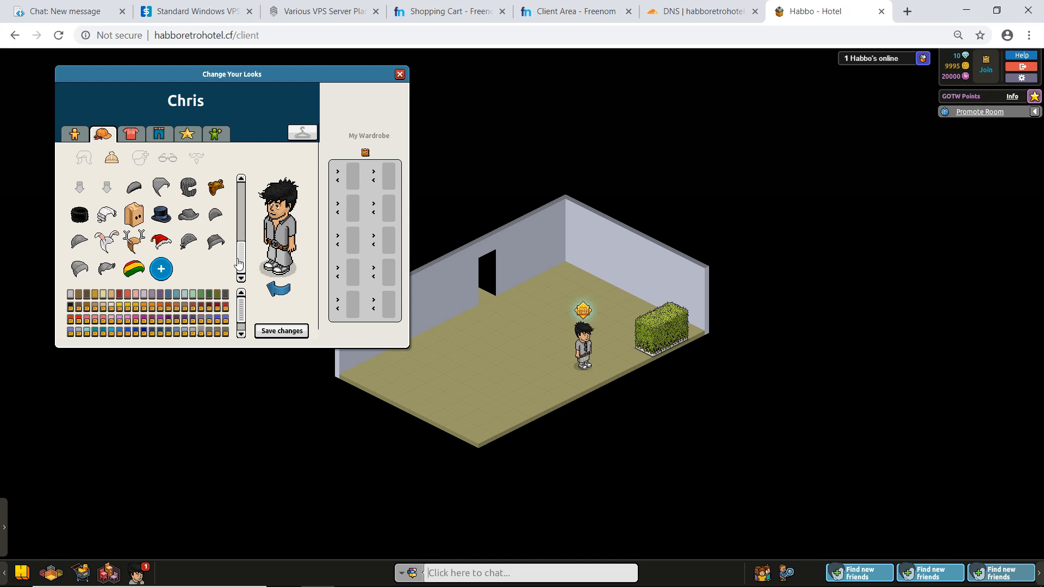
key(alt+Tab)
key(alt+Tab)
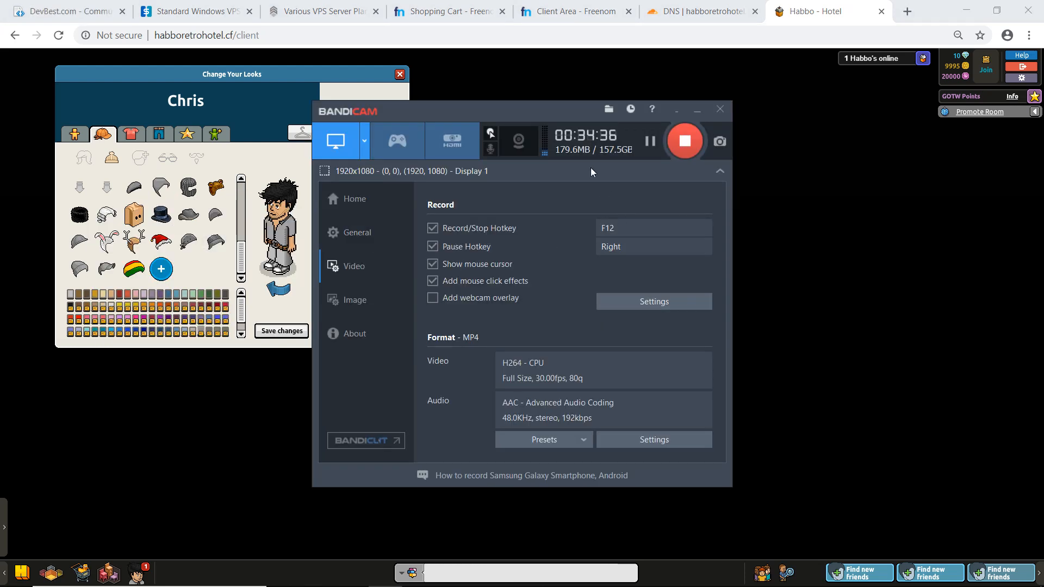
key(alt+Tab)
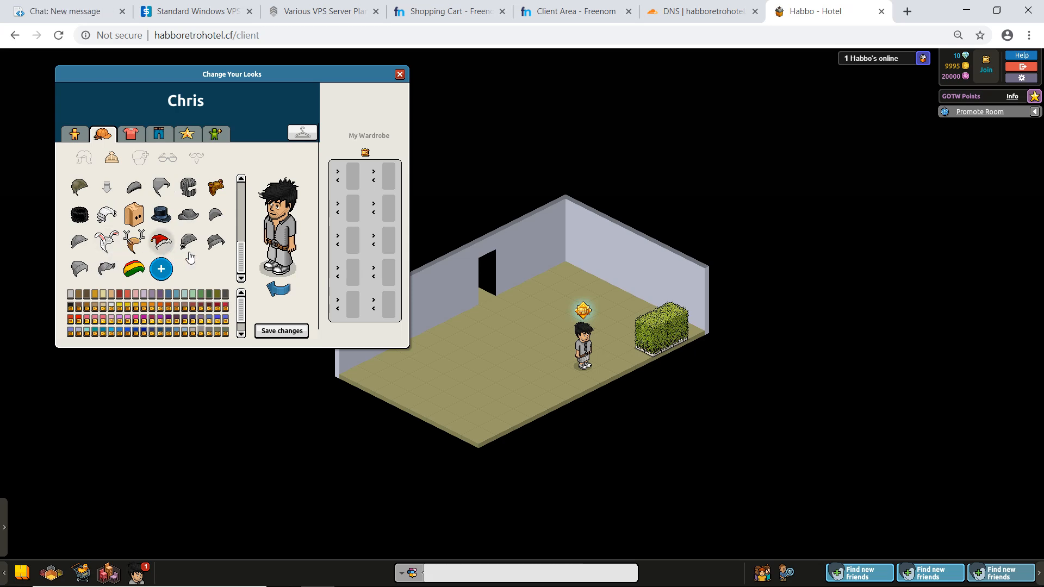
scroll(237, 245, up, 3)
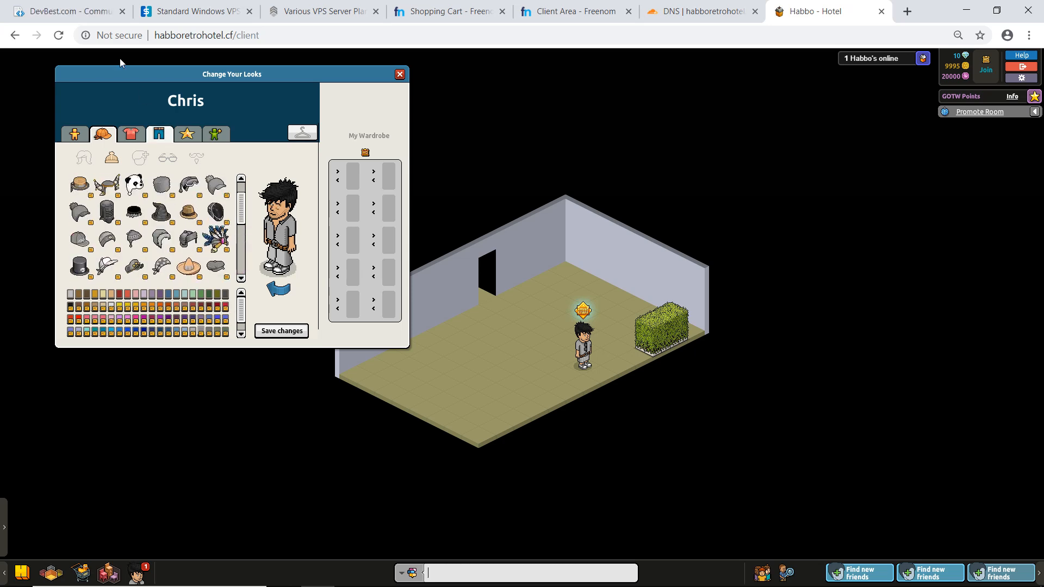
- Switch to the DevBest forum, go to its Habbo Retros section, and find the regular threads in Habbo Tutorials
click(72, 9)
drag(1039, 130, 1037, 336)
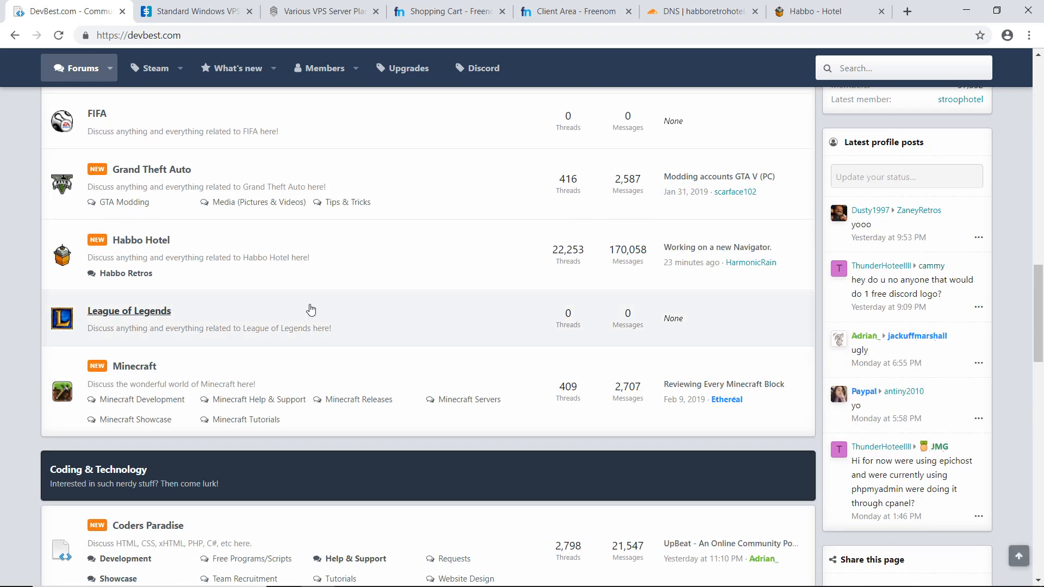
click(143, 273)
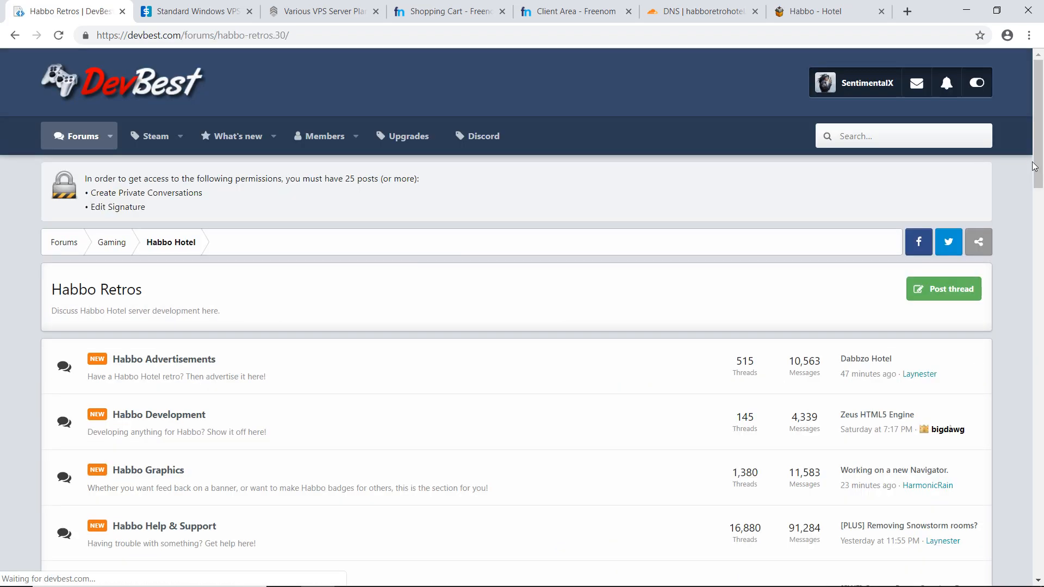
scroll(1042, 215, down, 10)
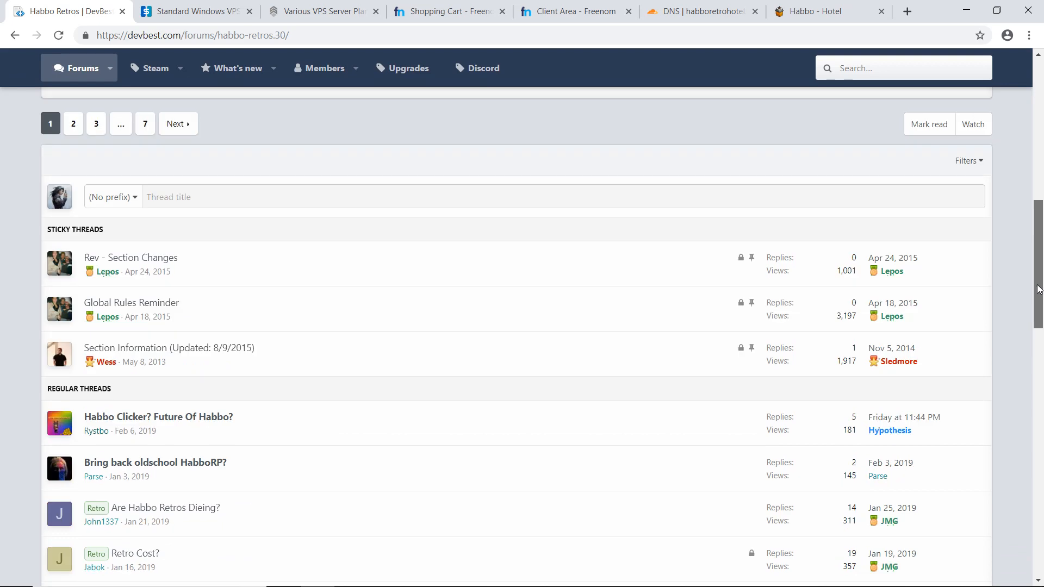
scroll(990, 265, up, 5)
scroll(517, 300, down, 7)
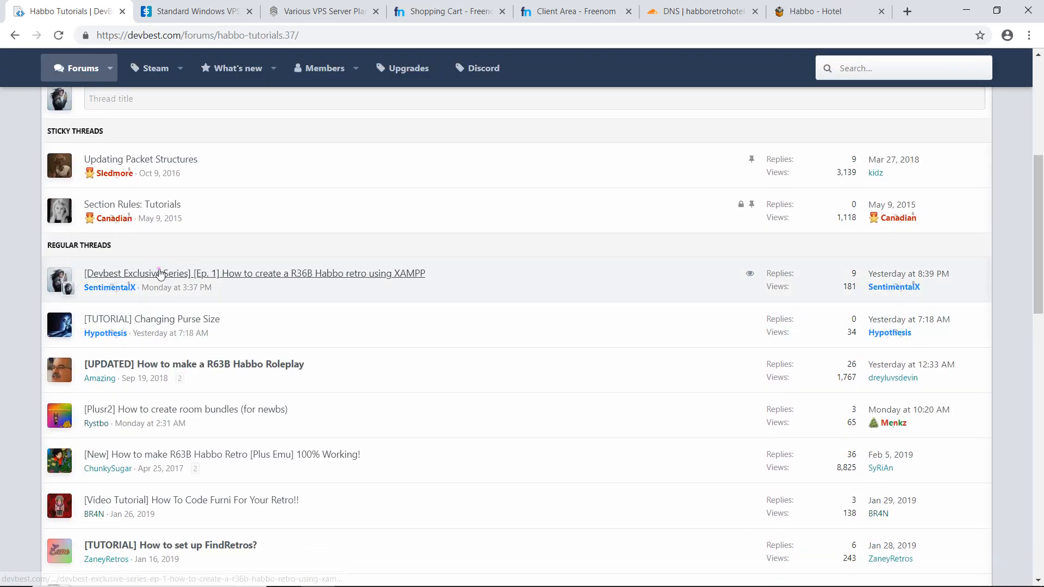
- Open the thread "[Ep. 1] How to create a R36B Habbo retro using XAMPP" and examine its latest replies
click(157, 272)
drag(1032, 176, 1039, 498)
scroll(280, 290, up, 2)
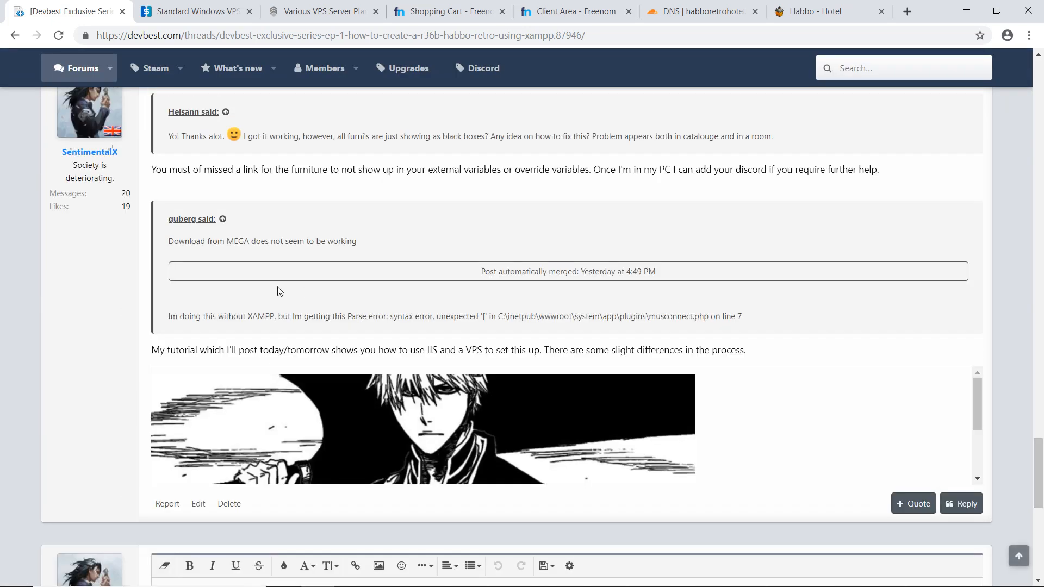
- Return to the hotel client and send the room chat messages "Thanks!" and "o/"
click(796, 5)
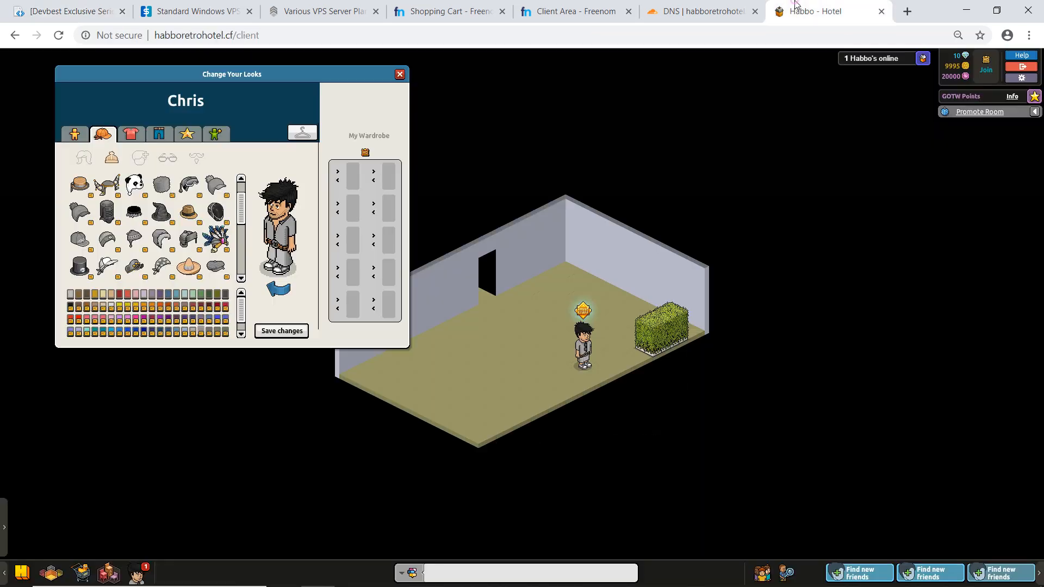
text(Thanks!)
key(Return)
text(o/)
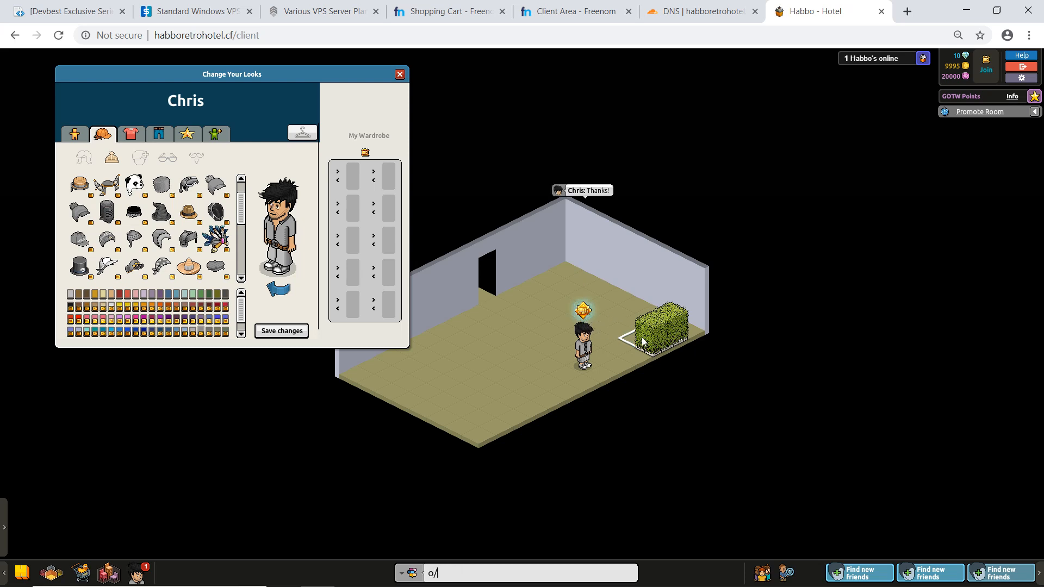
key(Return)
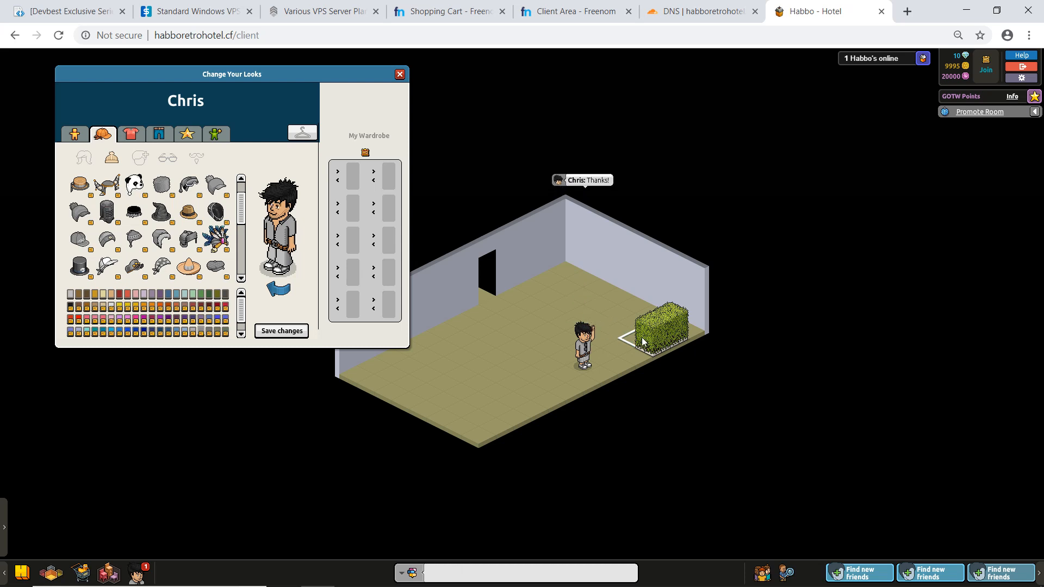